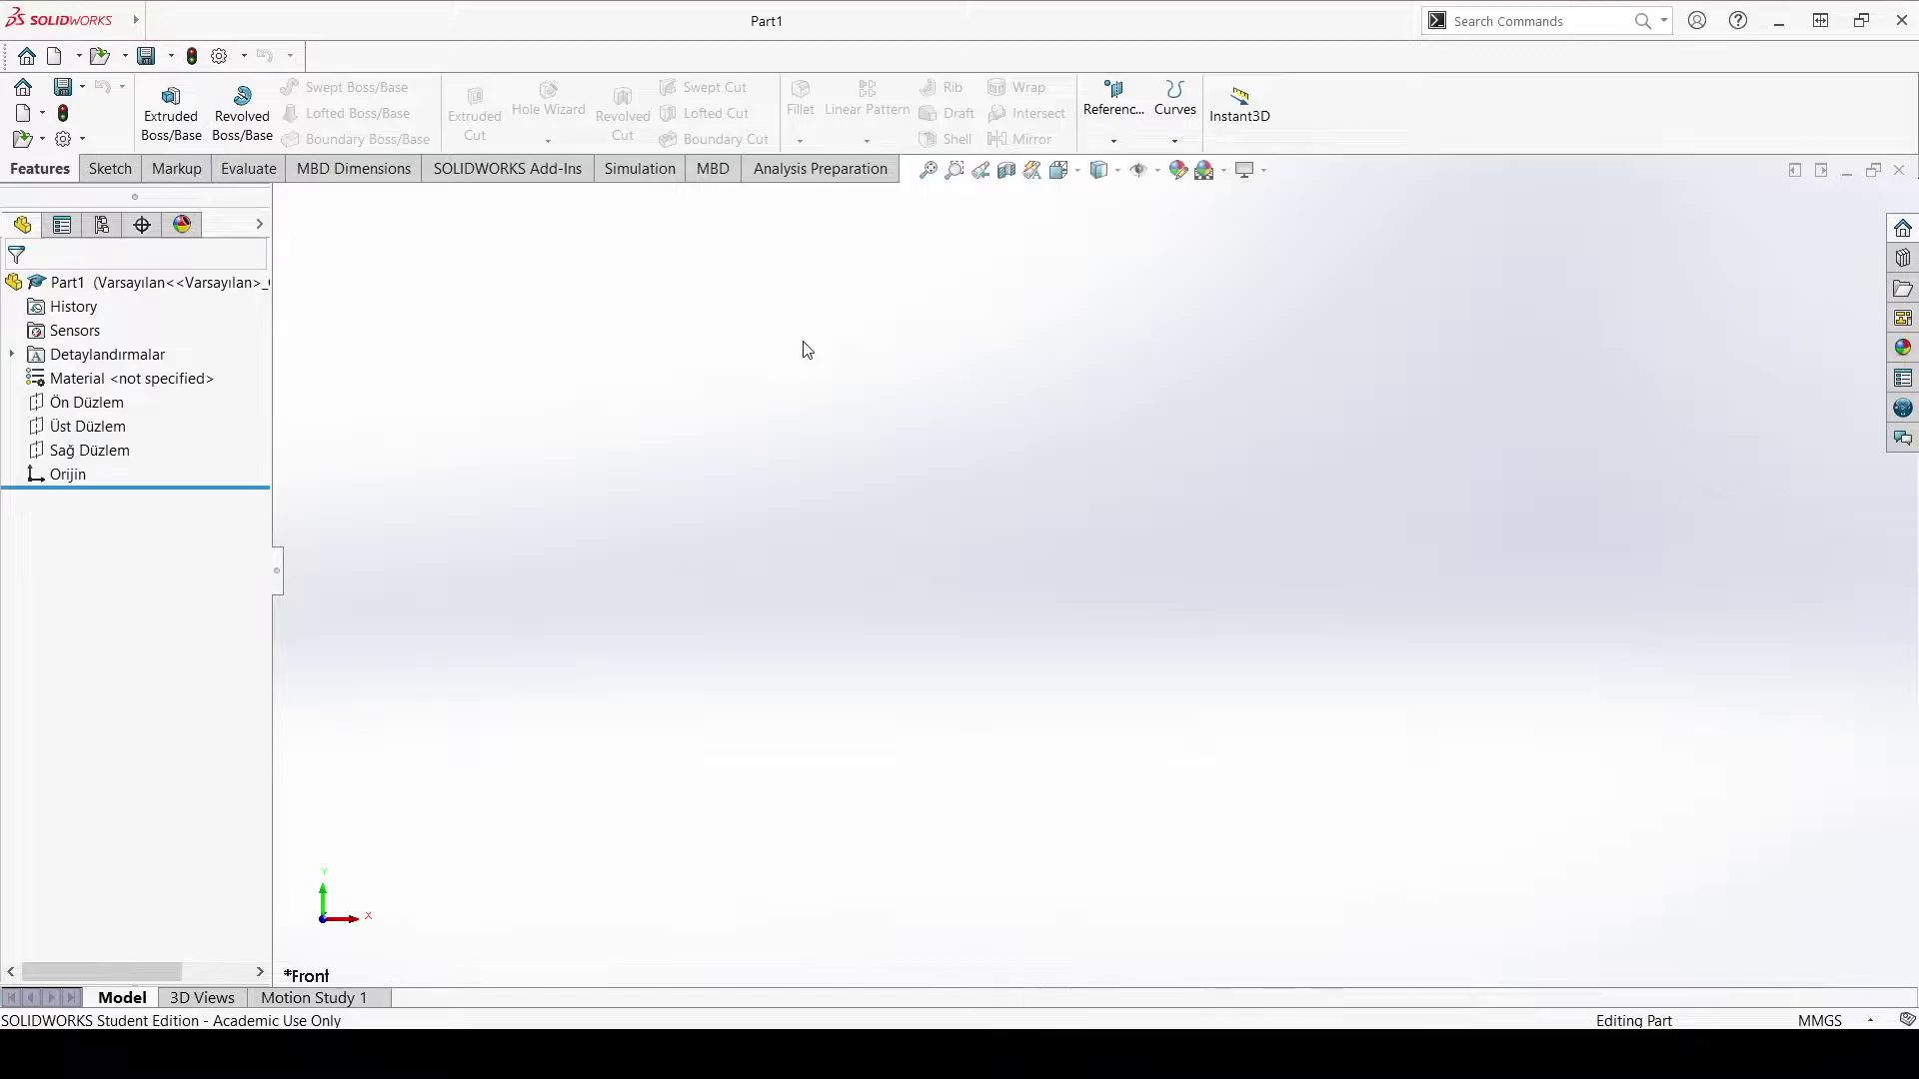
# Step: Sketch a circle on the Top Plane centred on the origin
pyautogui.click(105, 172)
pyautogui.click(160, 100)
pyautogui.click(893, 722)
pyautogui.press('c')
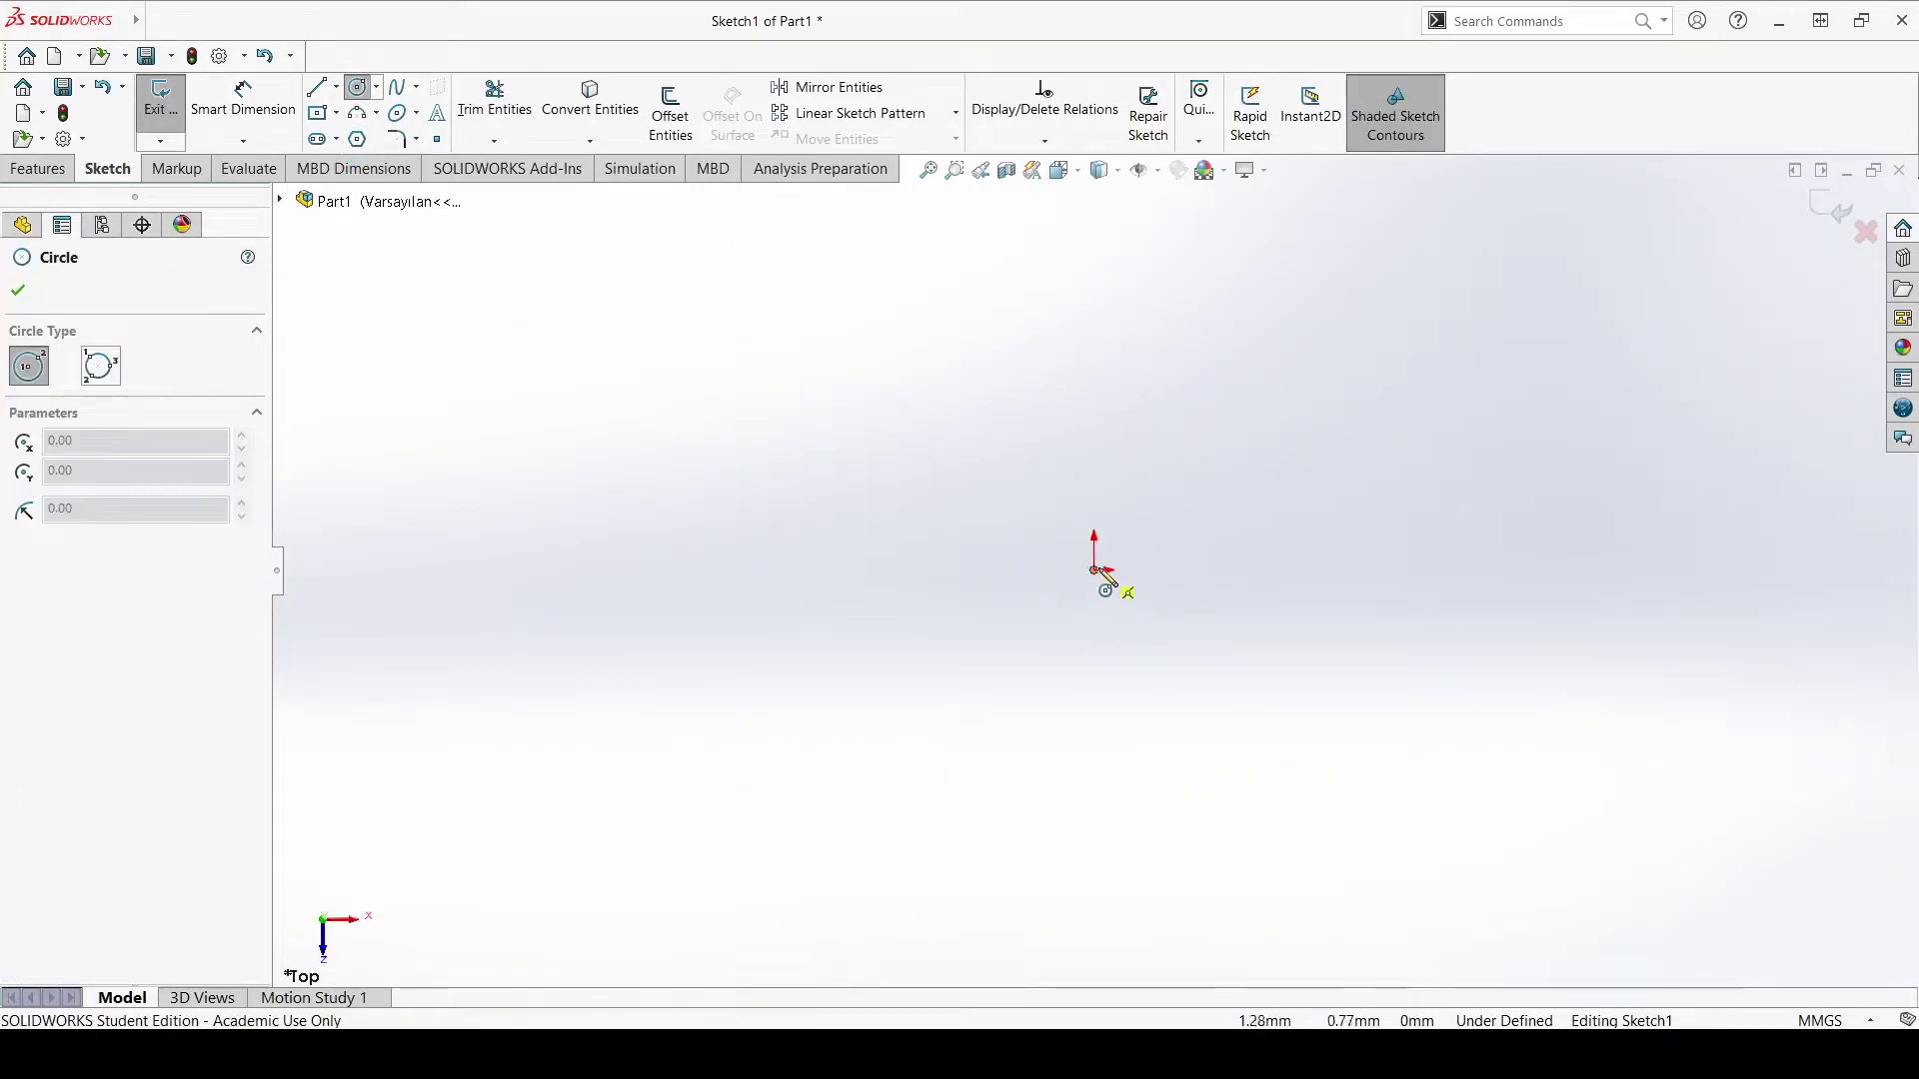
pyautogui.click(1096, 570)
pyautogui.click(1430, 785)
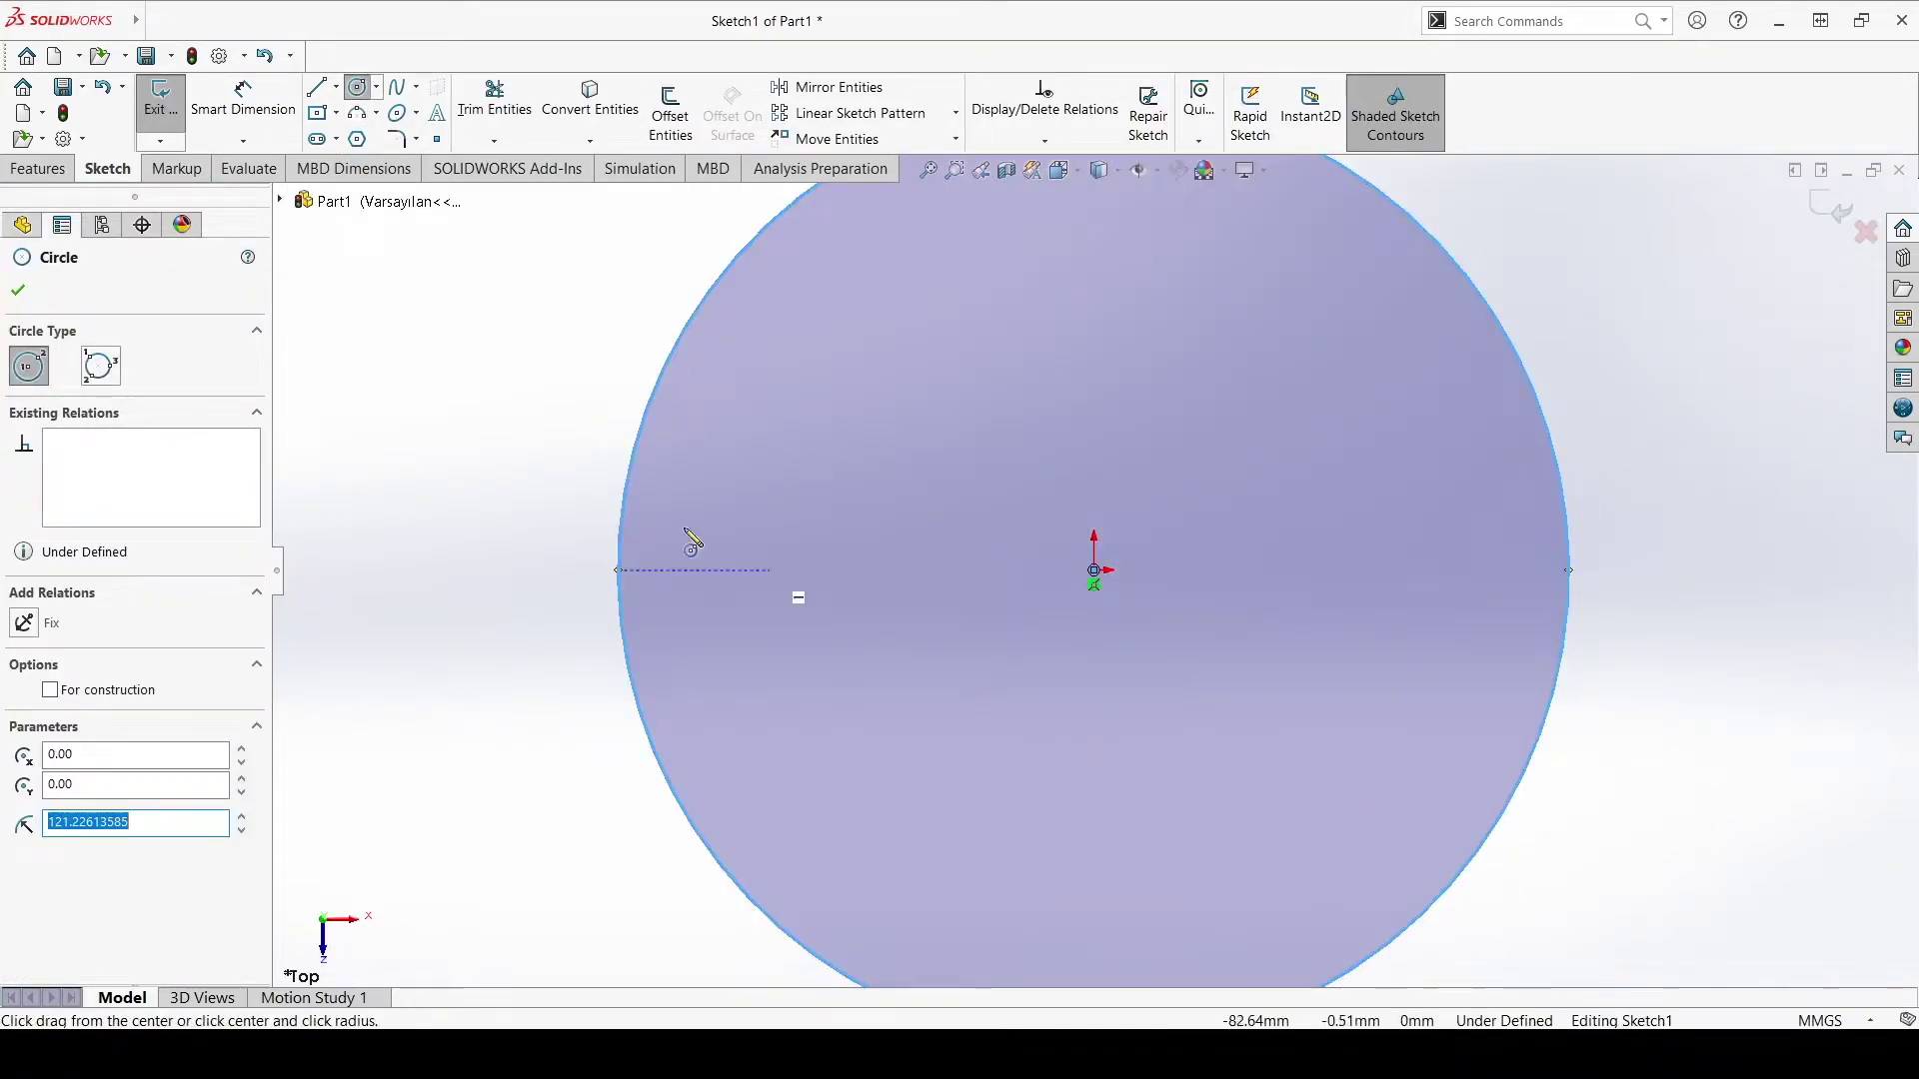
# Step: Extrude the circle 100 mm blind into a solid cylinder
pyautogui.click(37, 168)
pyautogui.click(171, 110)
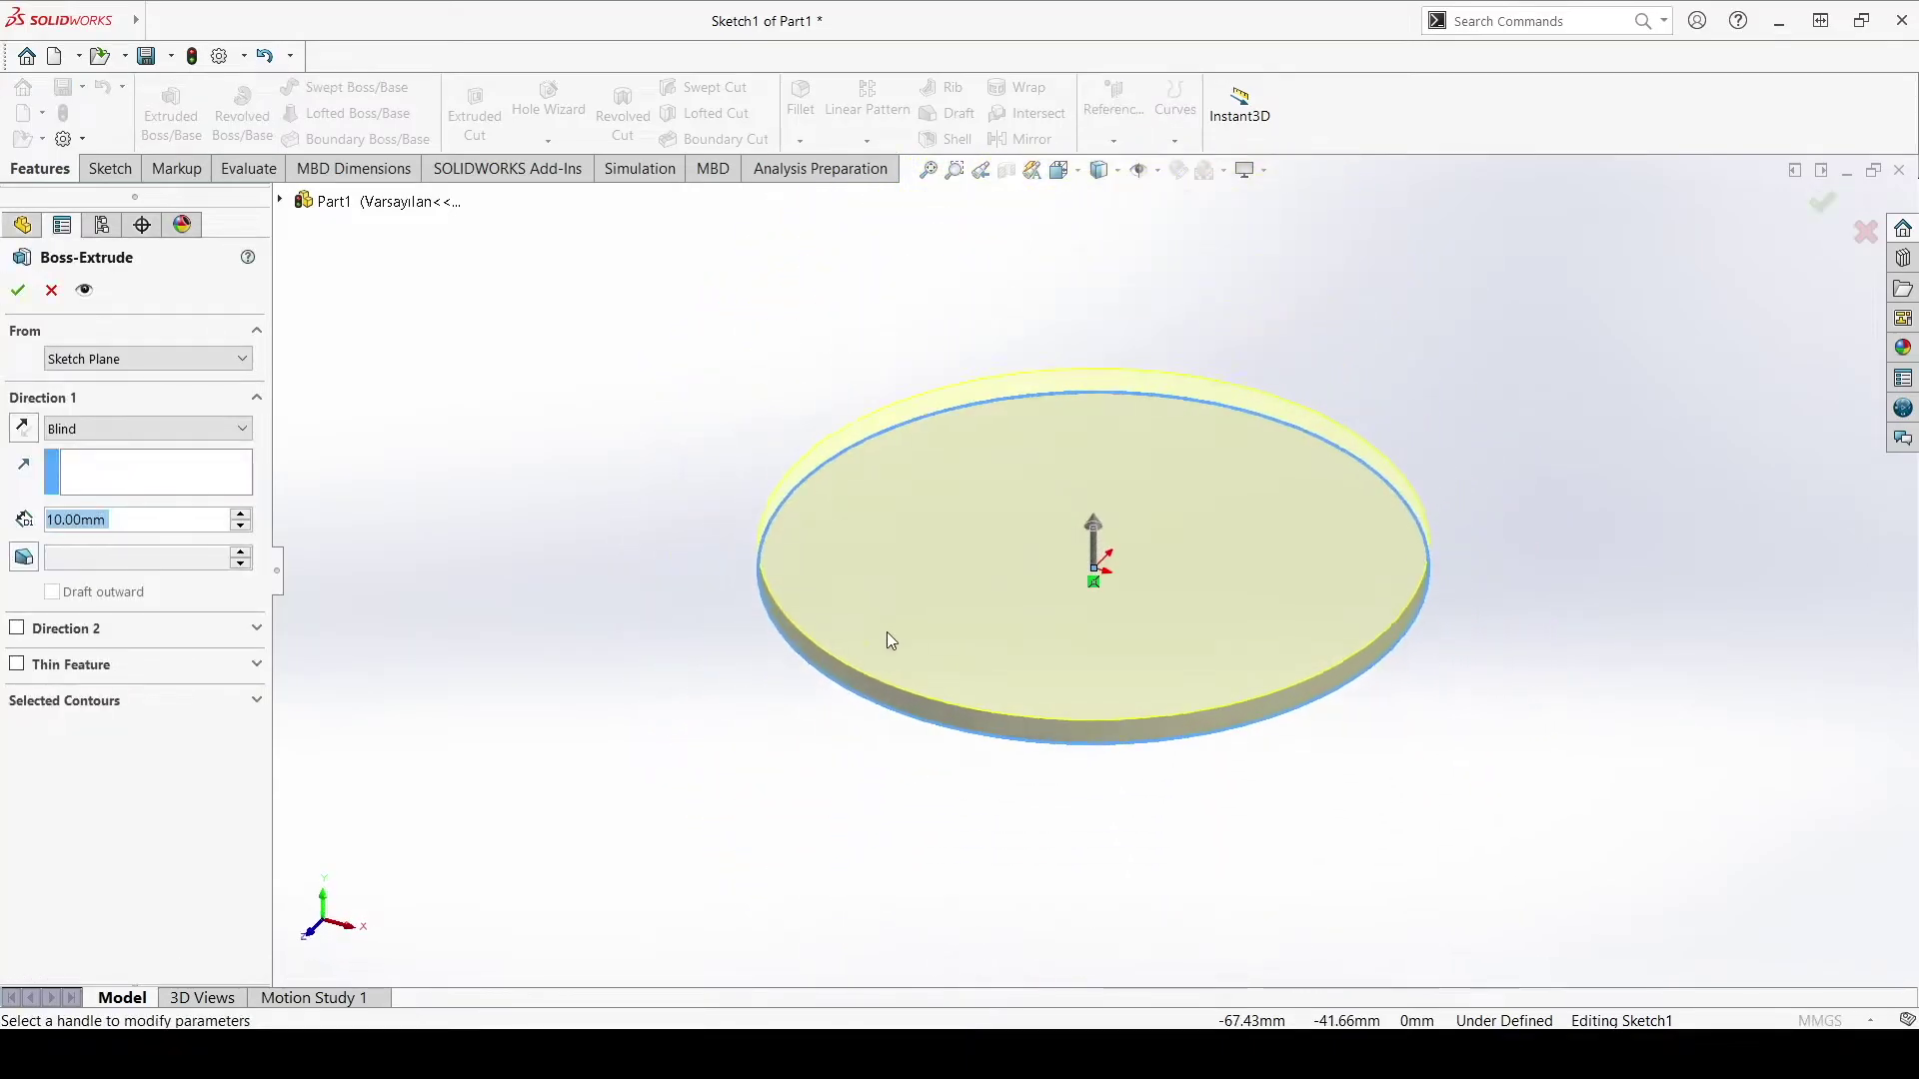
pyautogui.write('100')
pyautogui.press('Return')
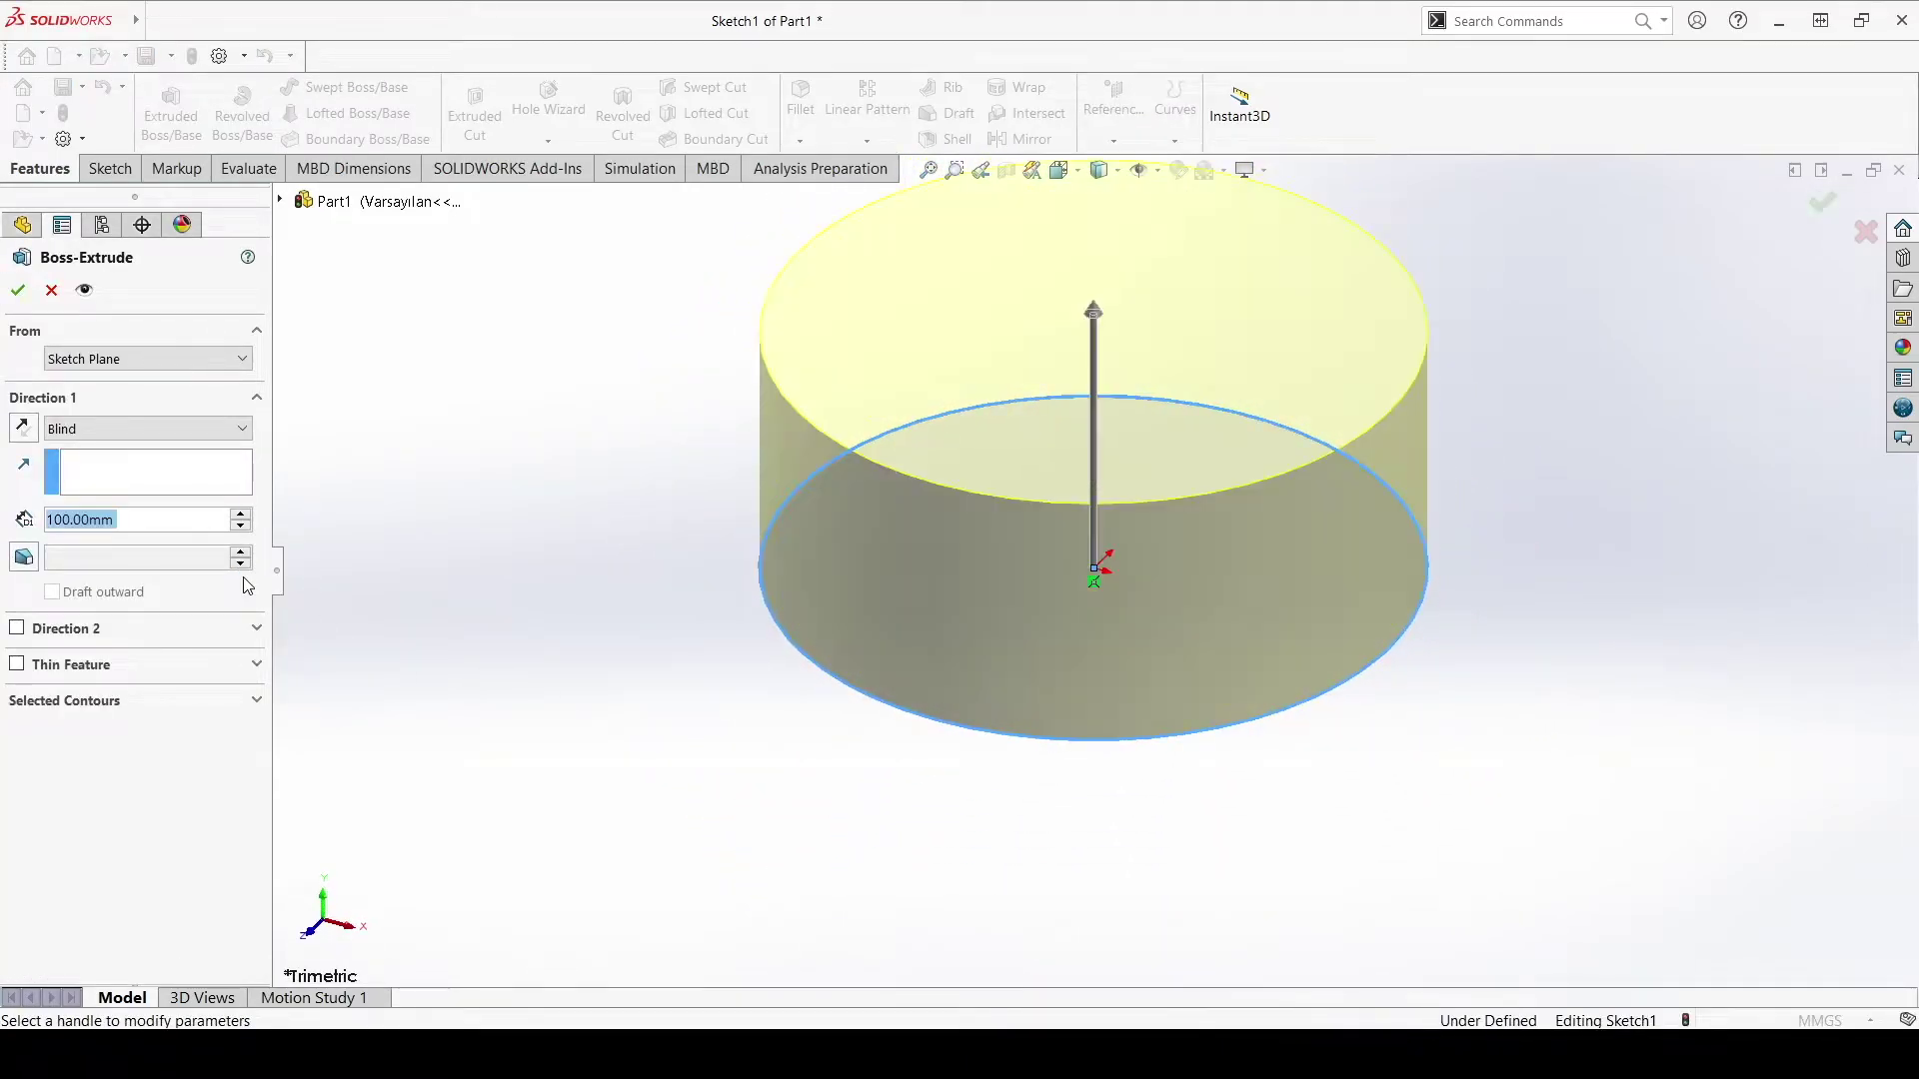
pyautogui.click(18, 290)
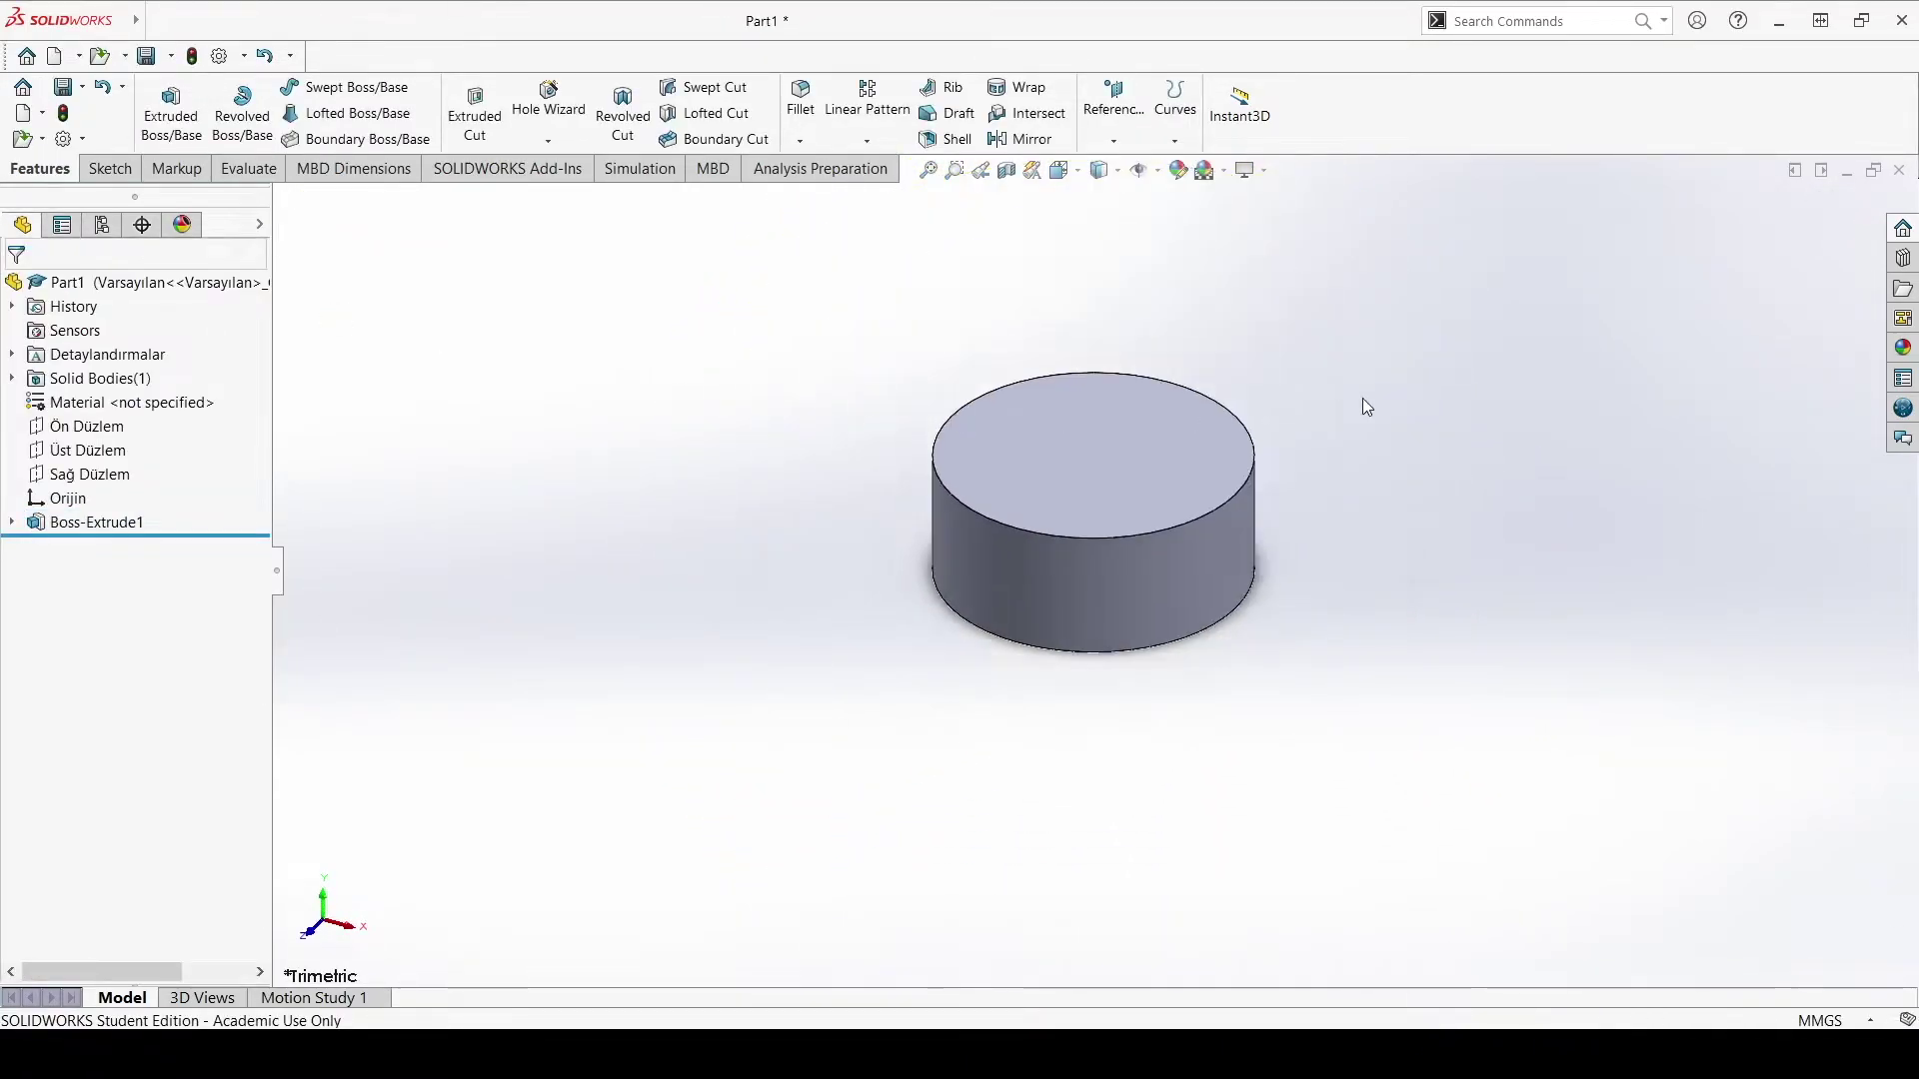
# Step: Start a new sketch on the cylinder's top face, viewed from the Top orientation
pyautogui.scroll(-3, 1328, 412)
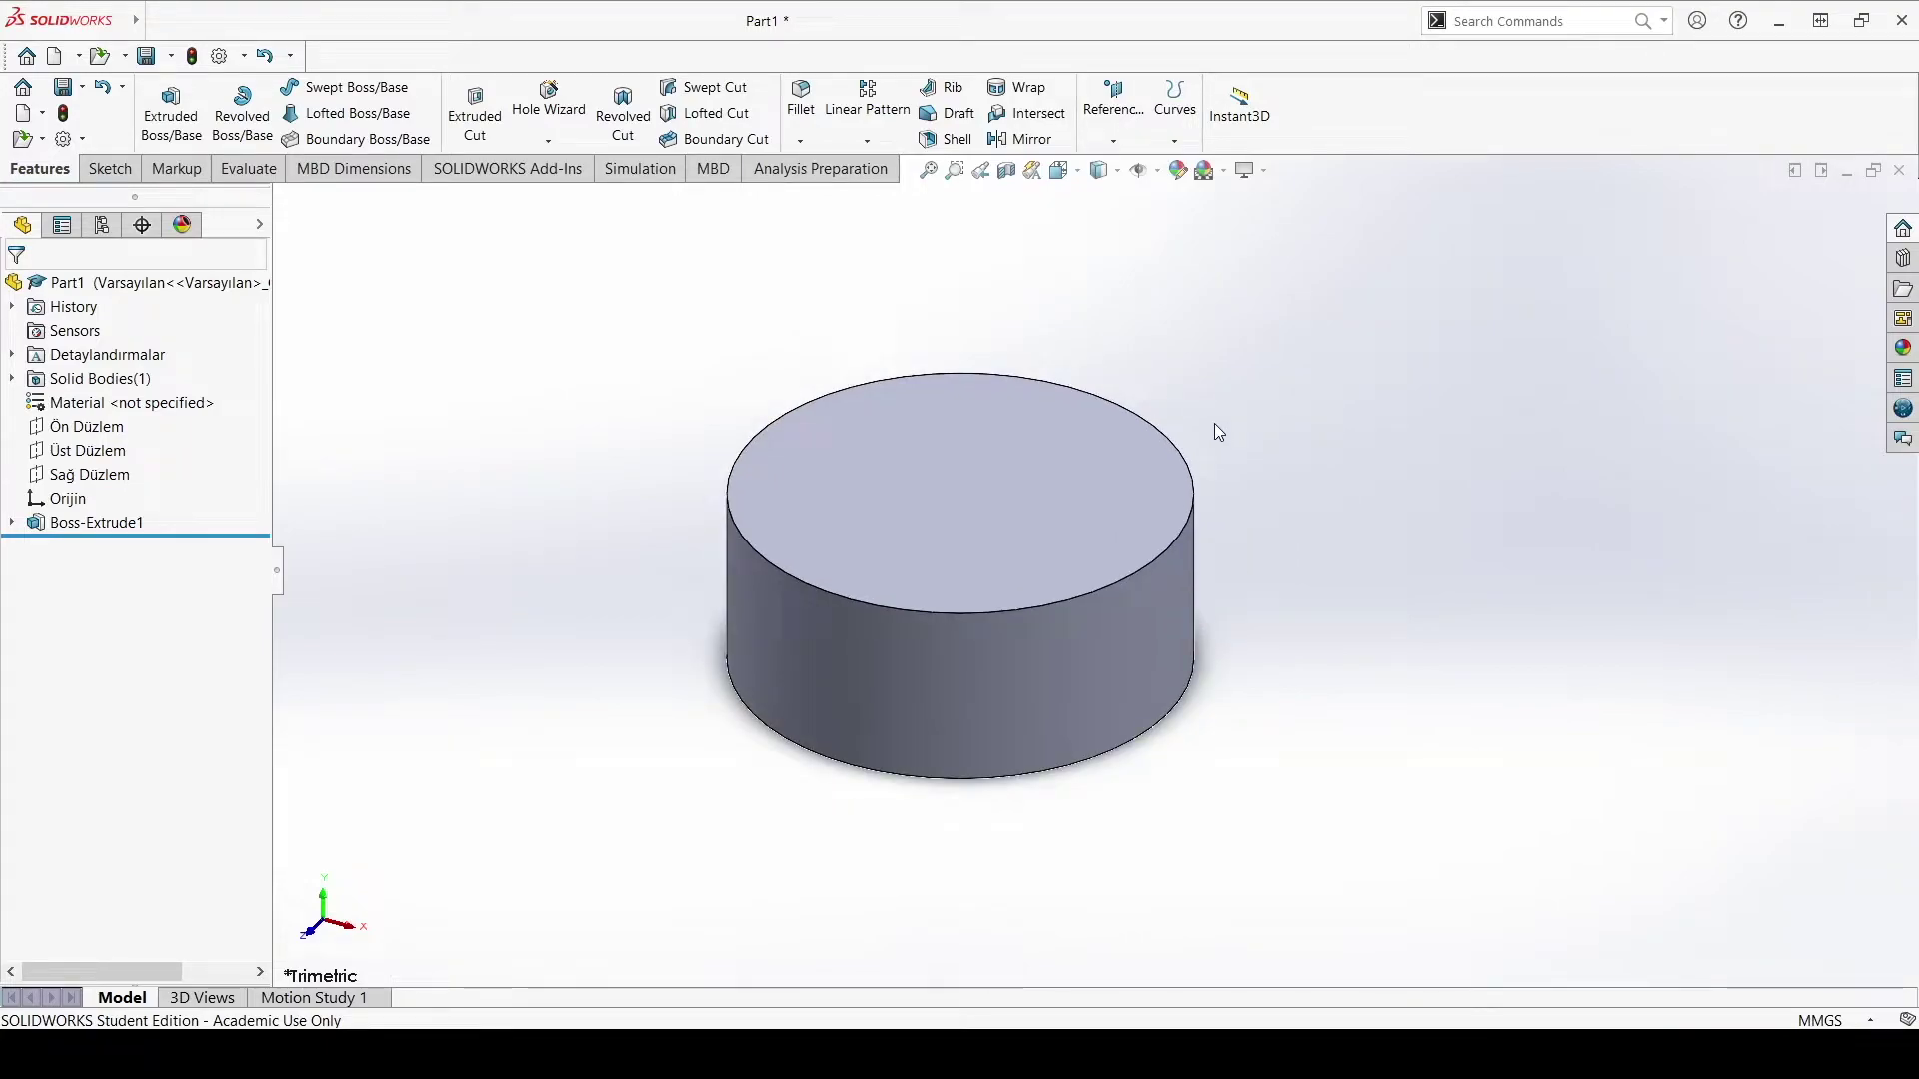
pyautogui.click(121, 170)
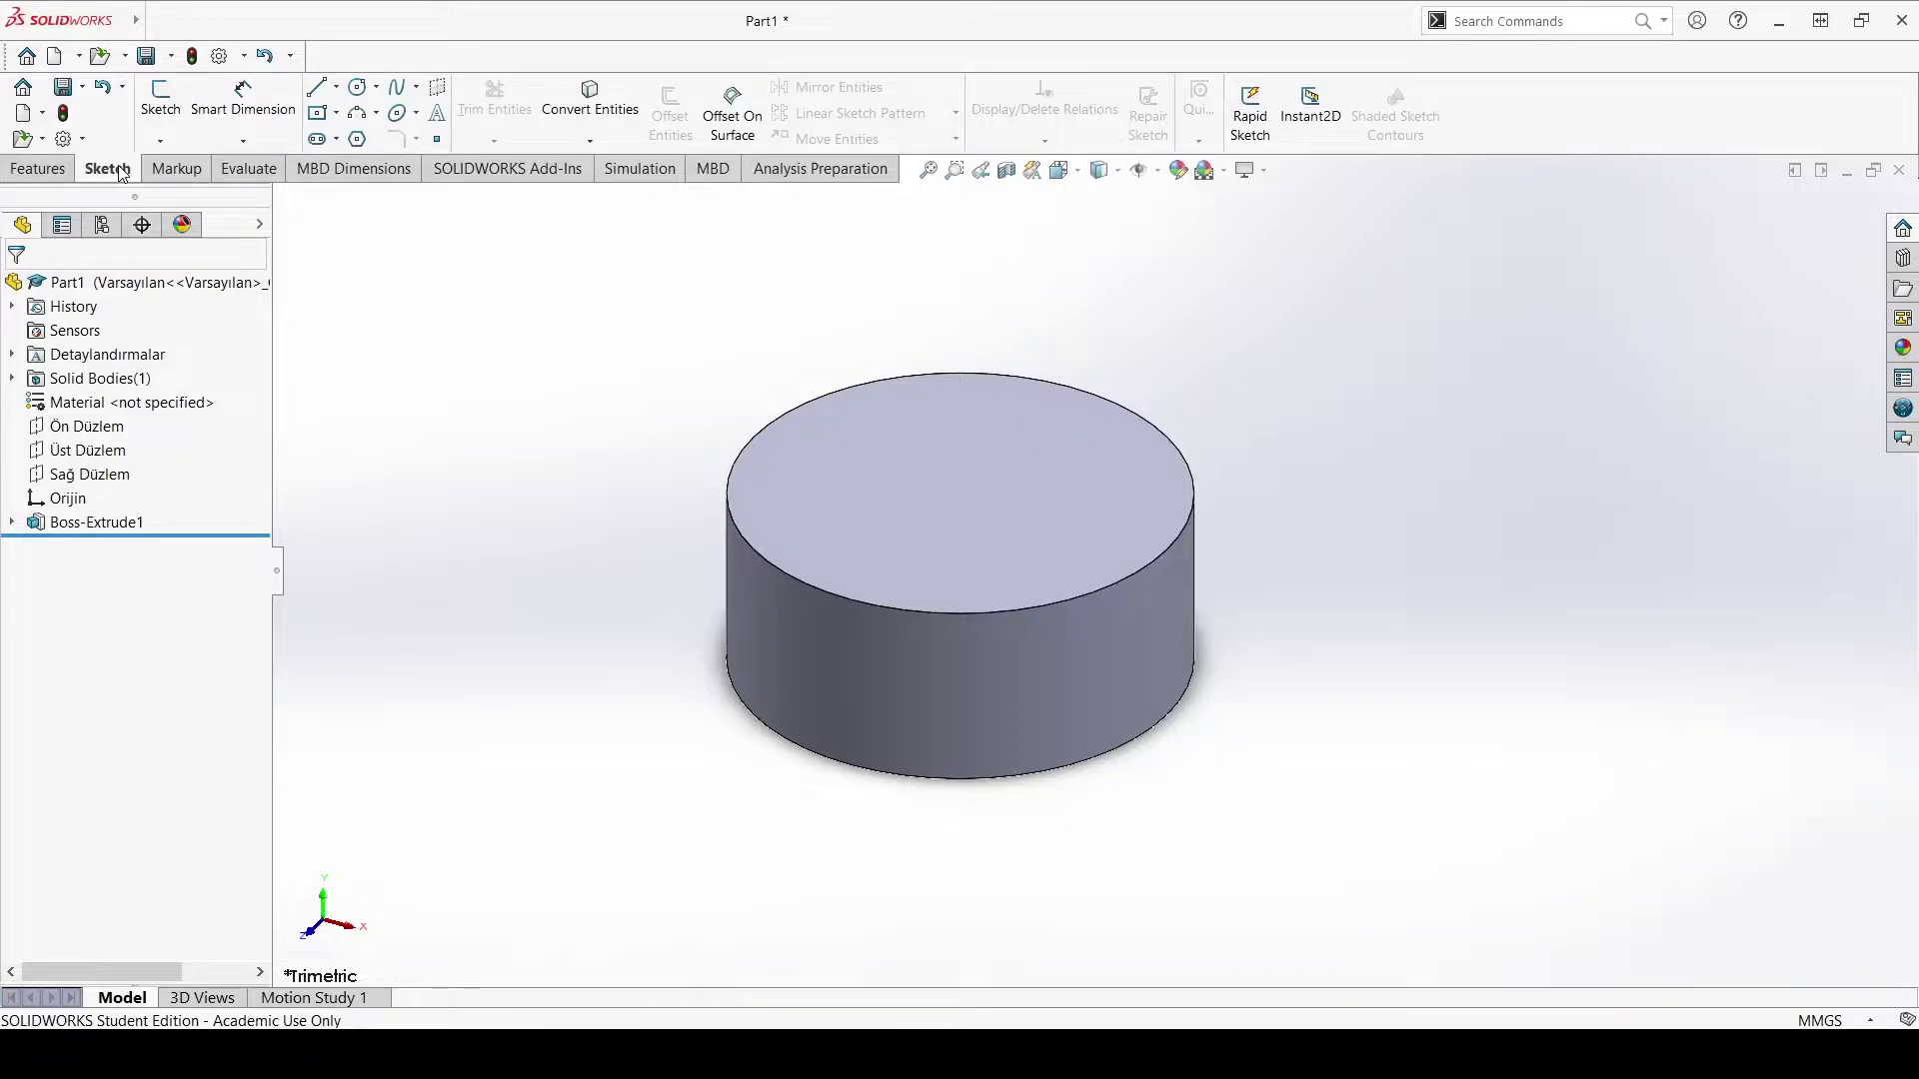
pyautogui.click(160, 97)
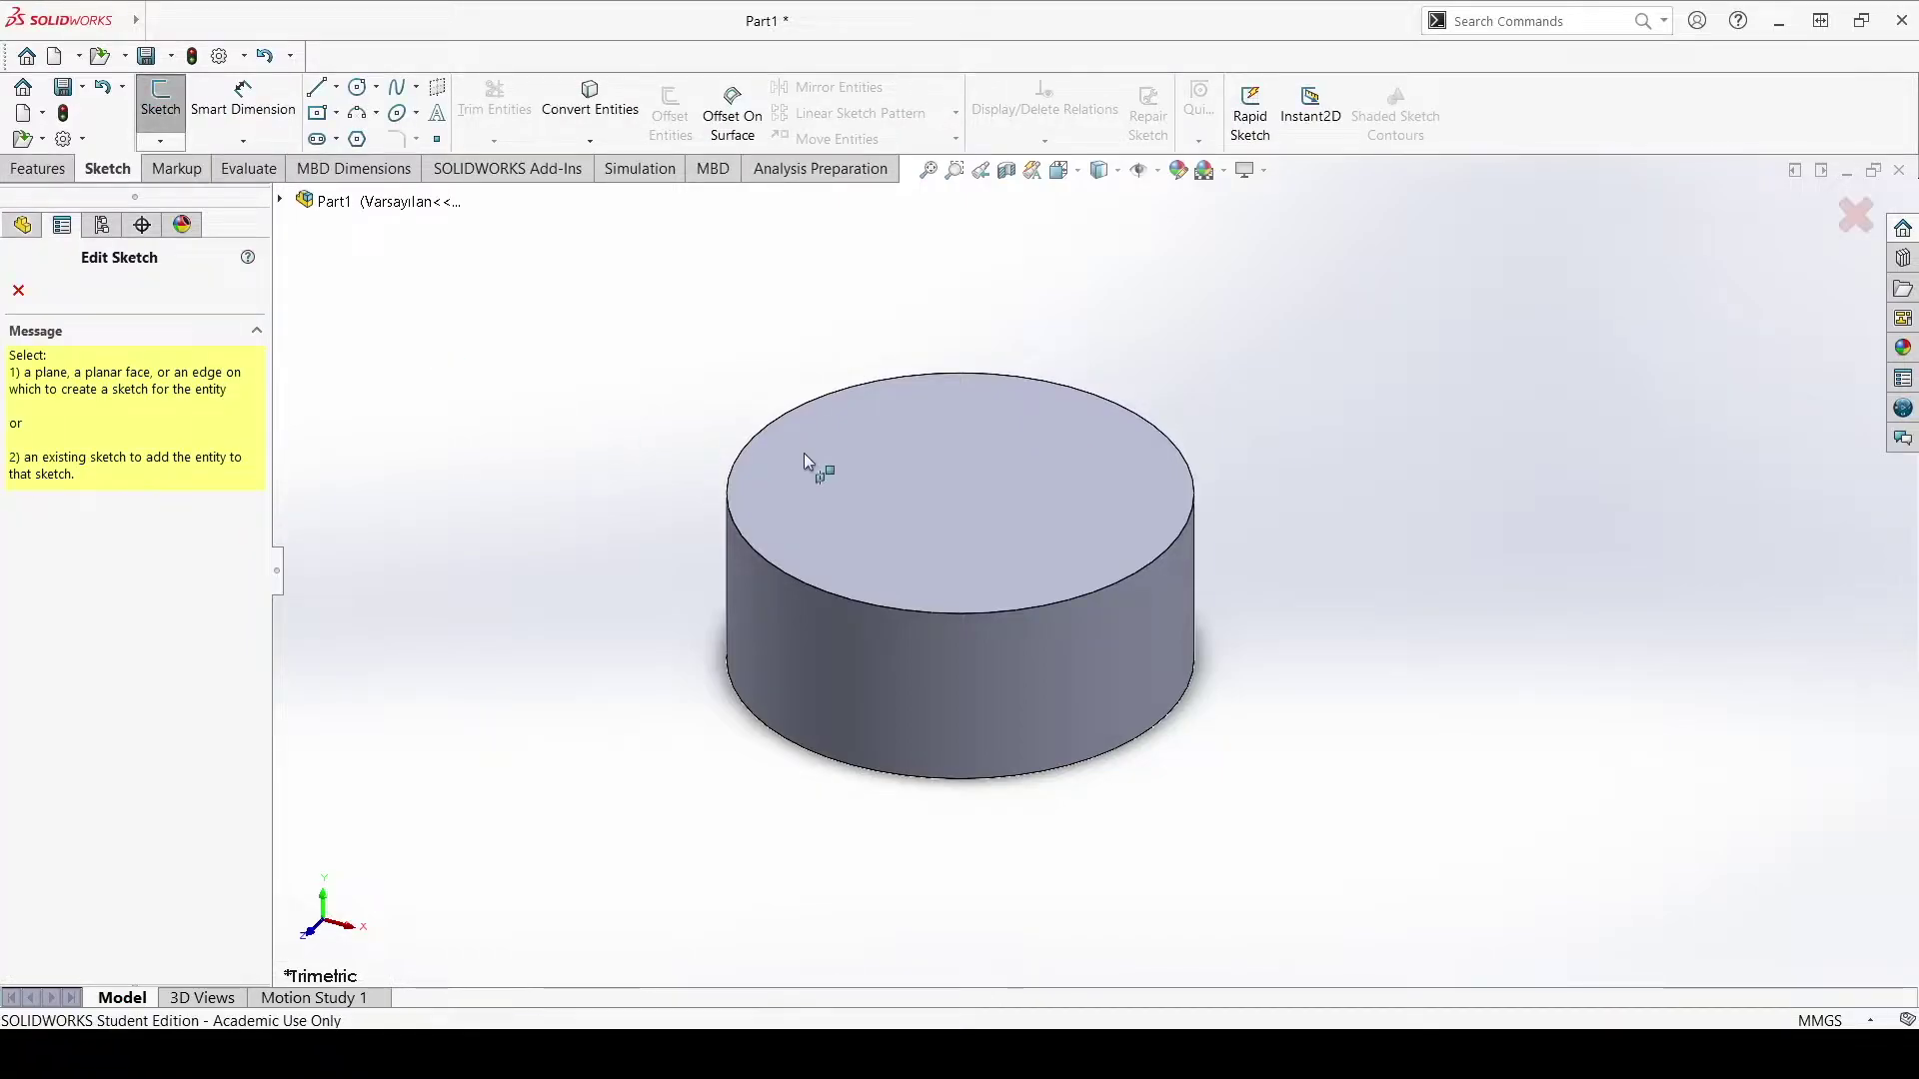
pyautogui.click(898, 480)
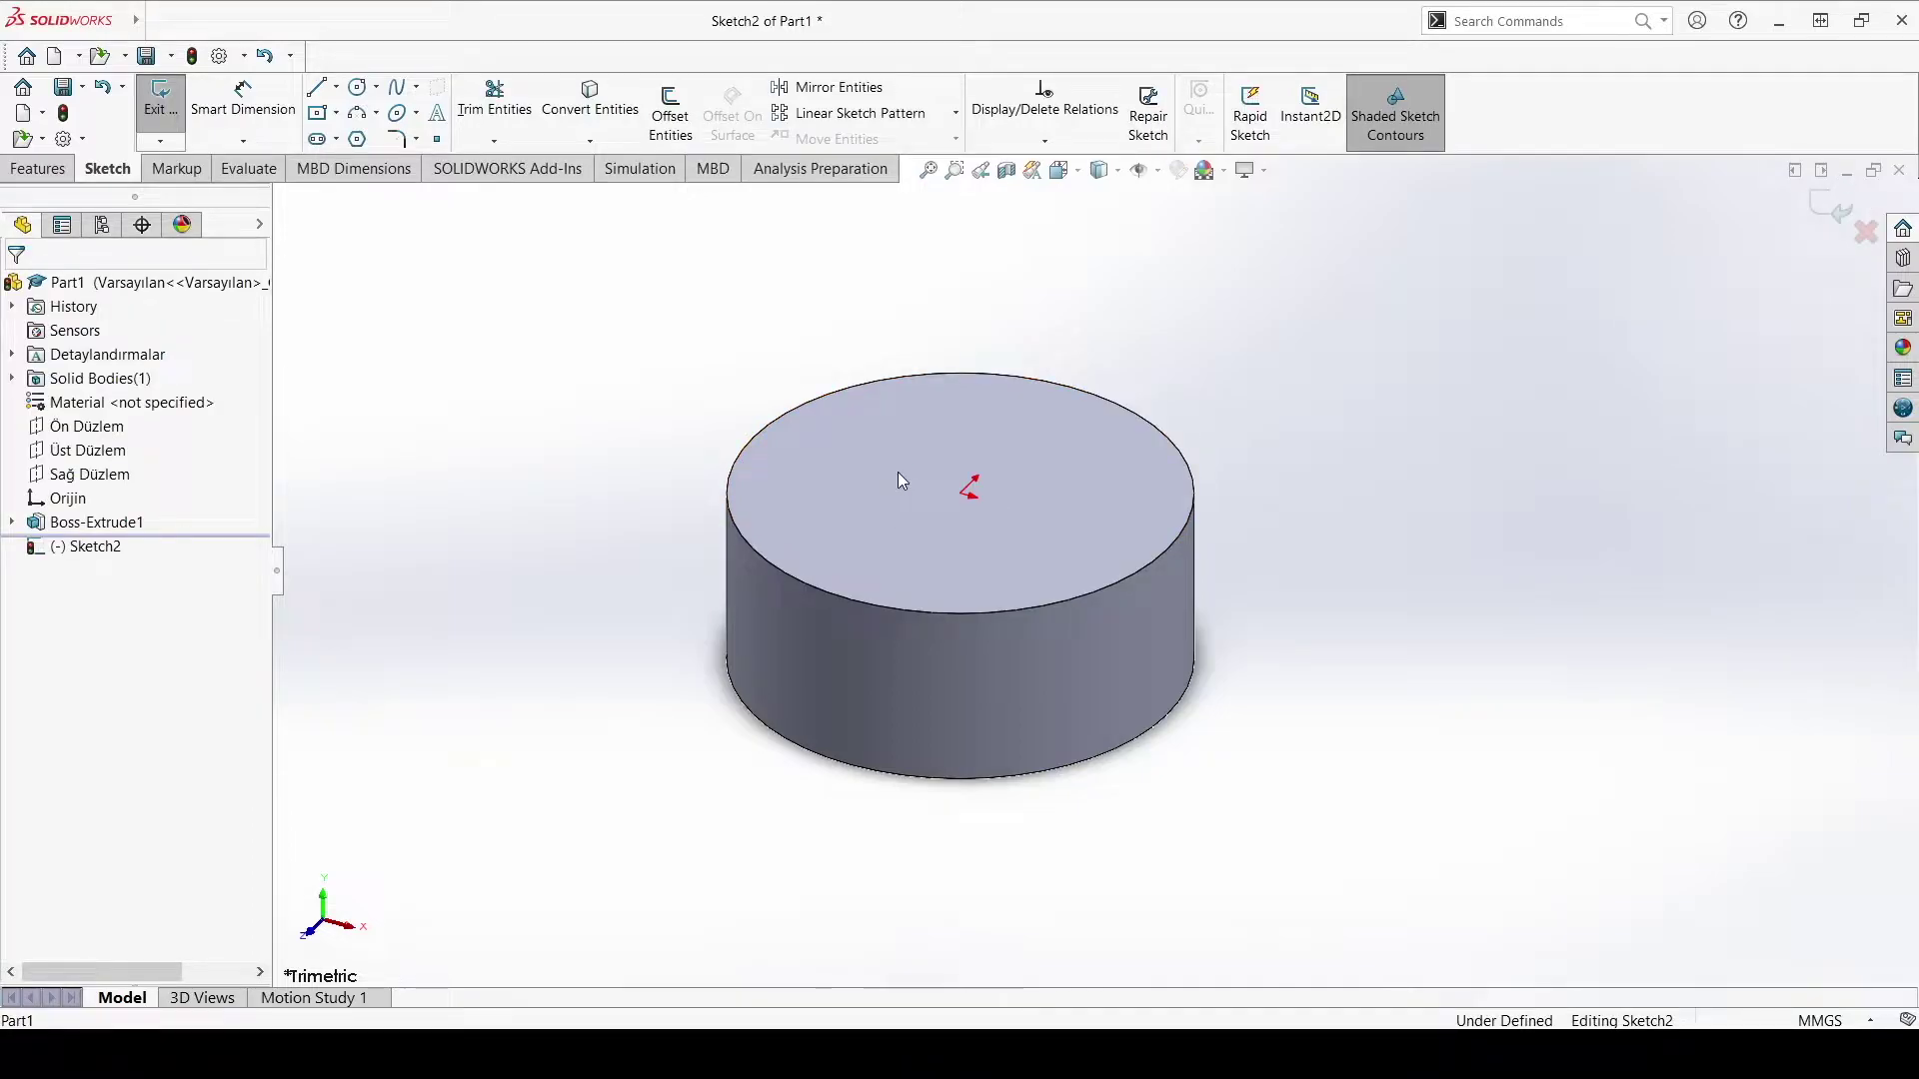
pyautogui.press('space')
pyautogui.click(842, 514)
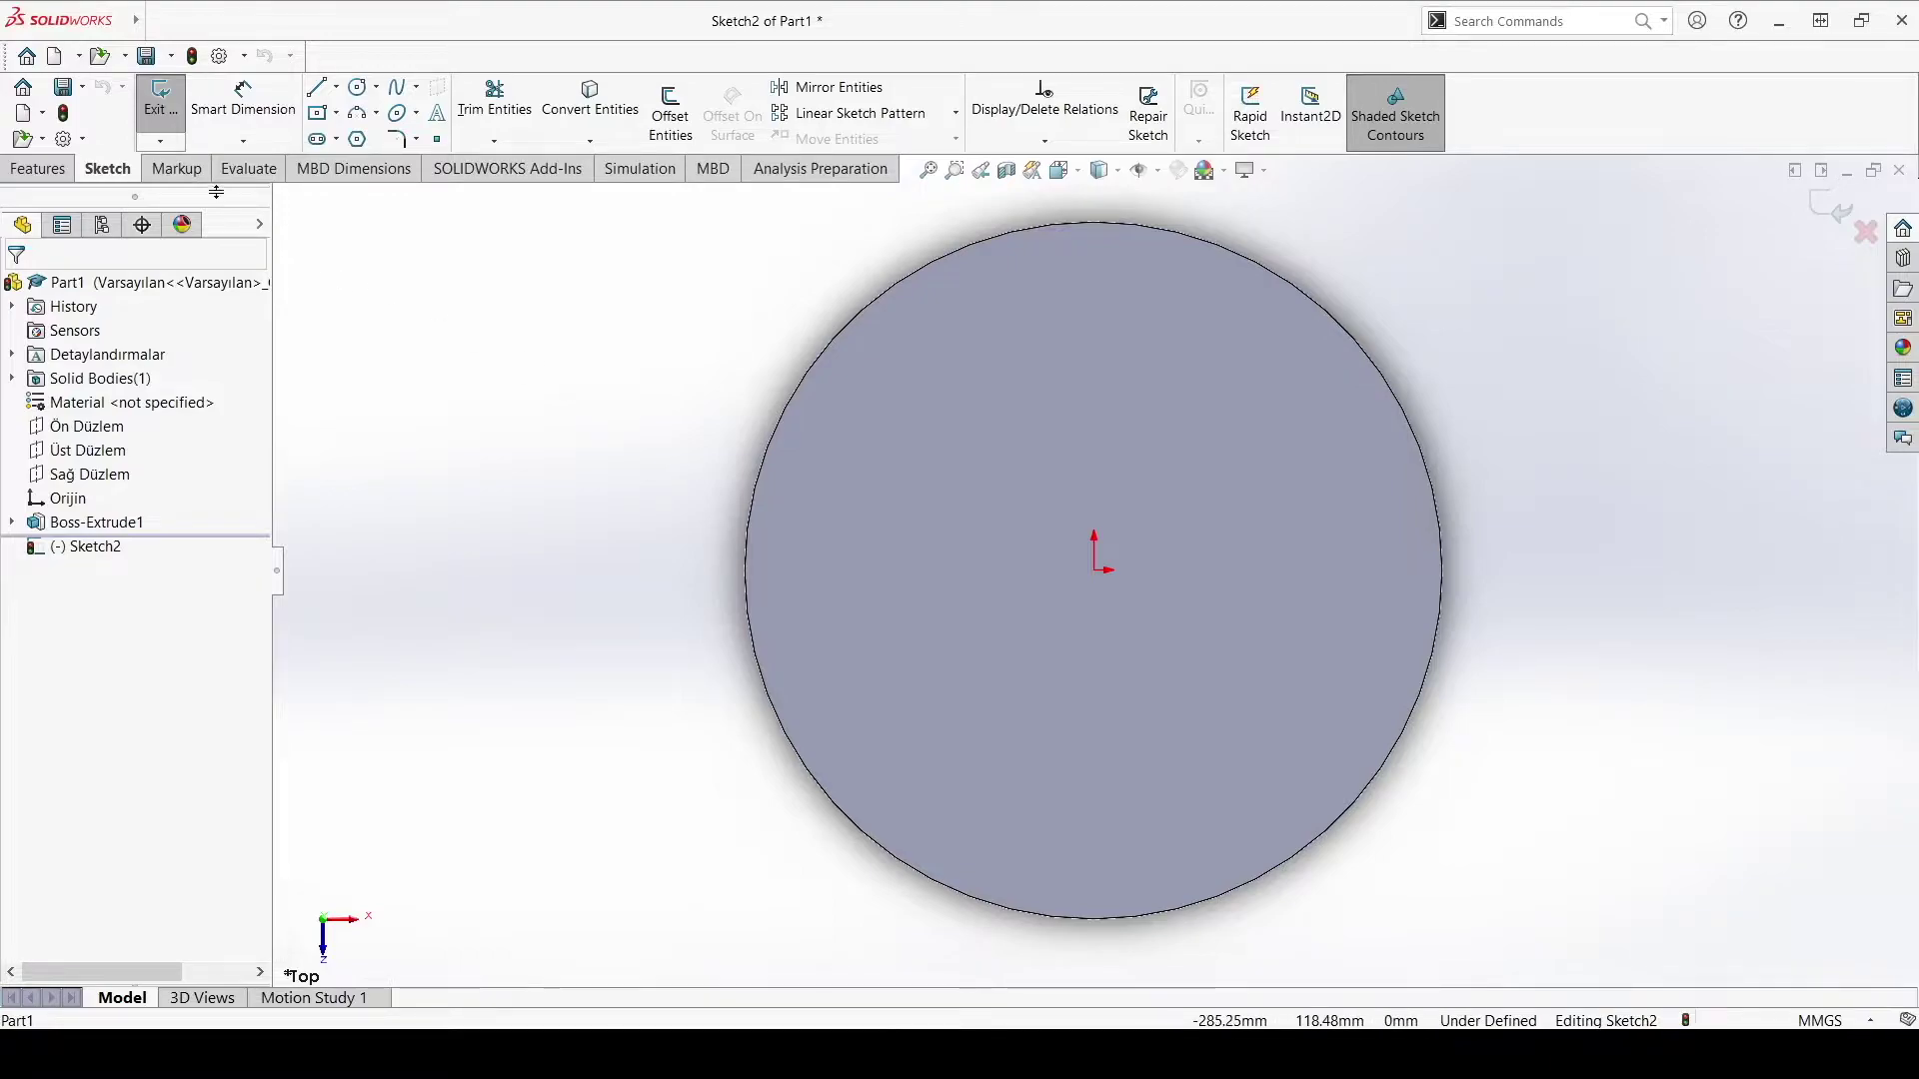
# Step: Draw a seven-point spline curling from the face's left edge inward to near the centre
pyautogui.click(397, 90)
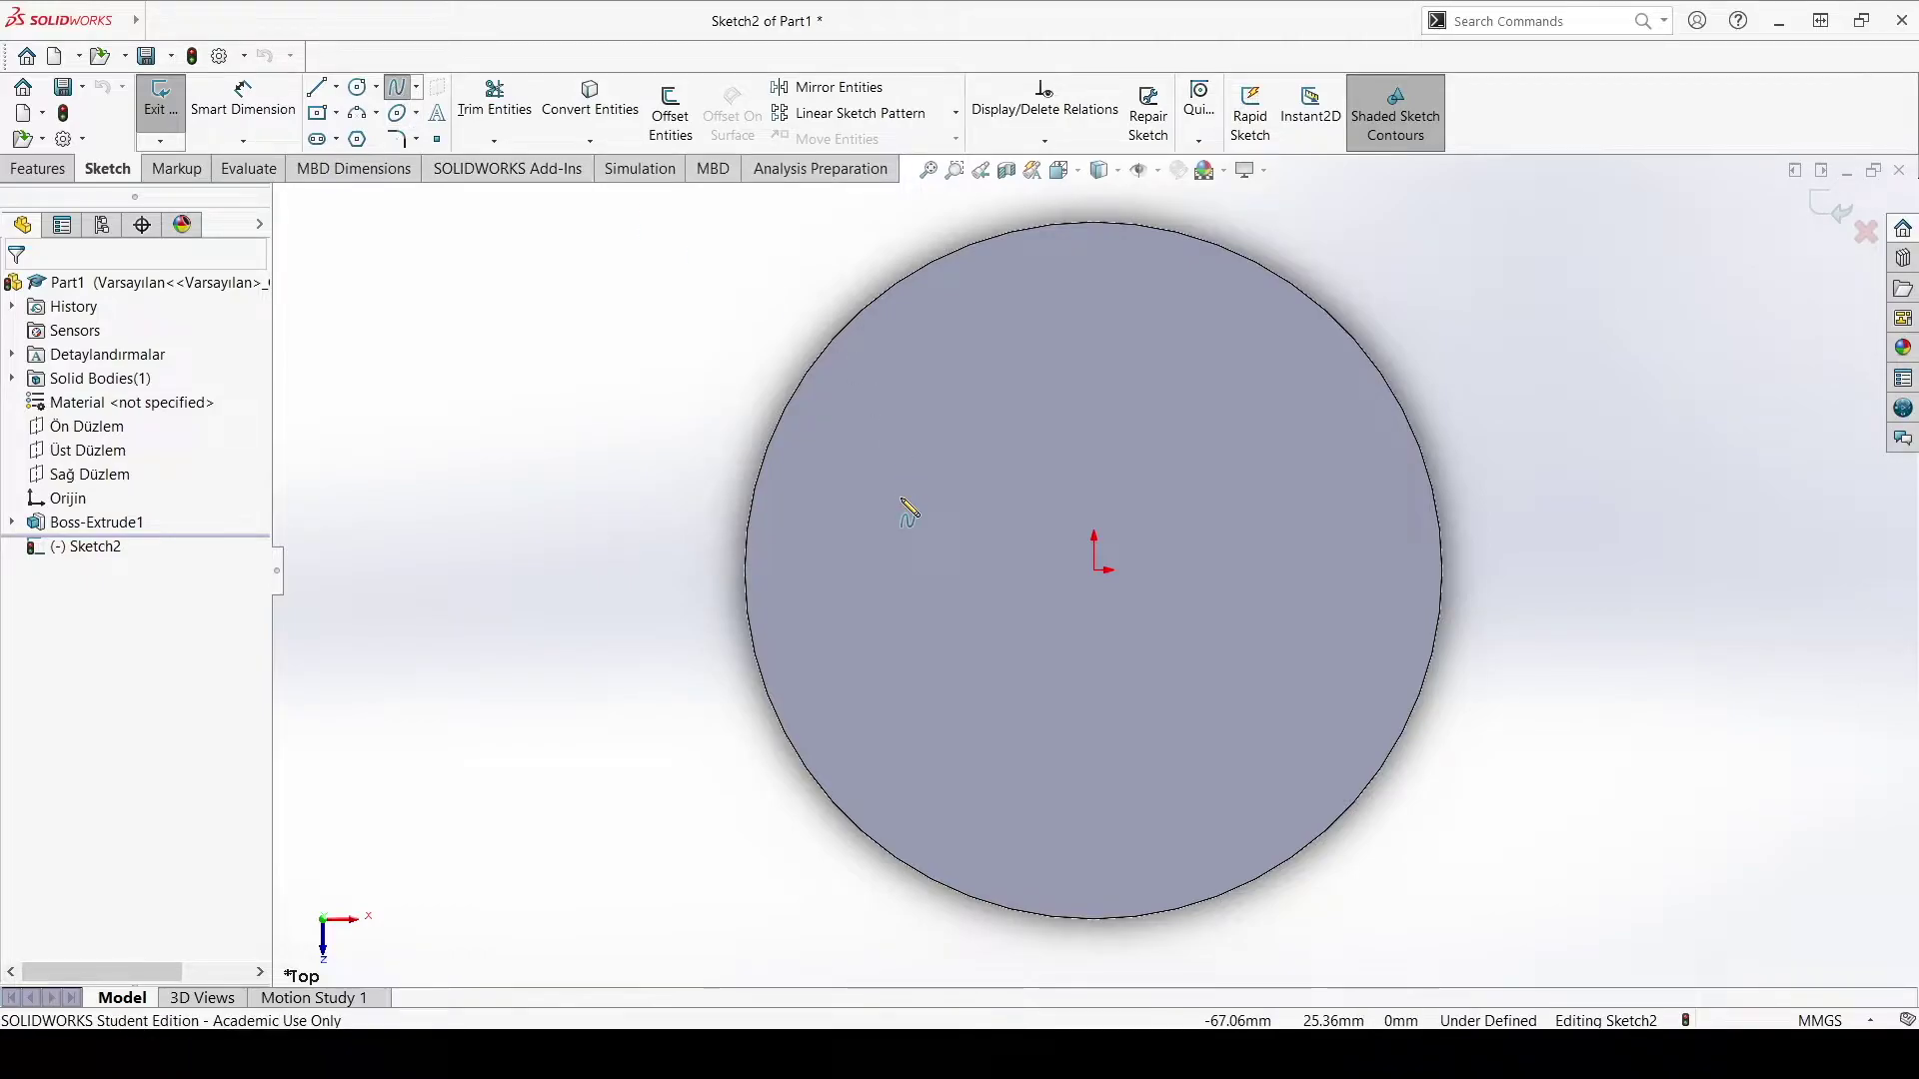
pyautogui.click(849, 506)
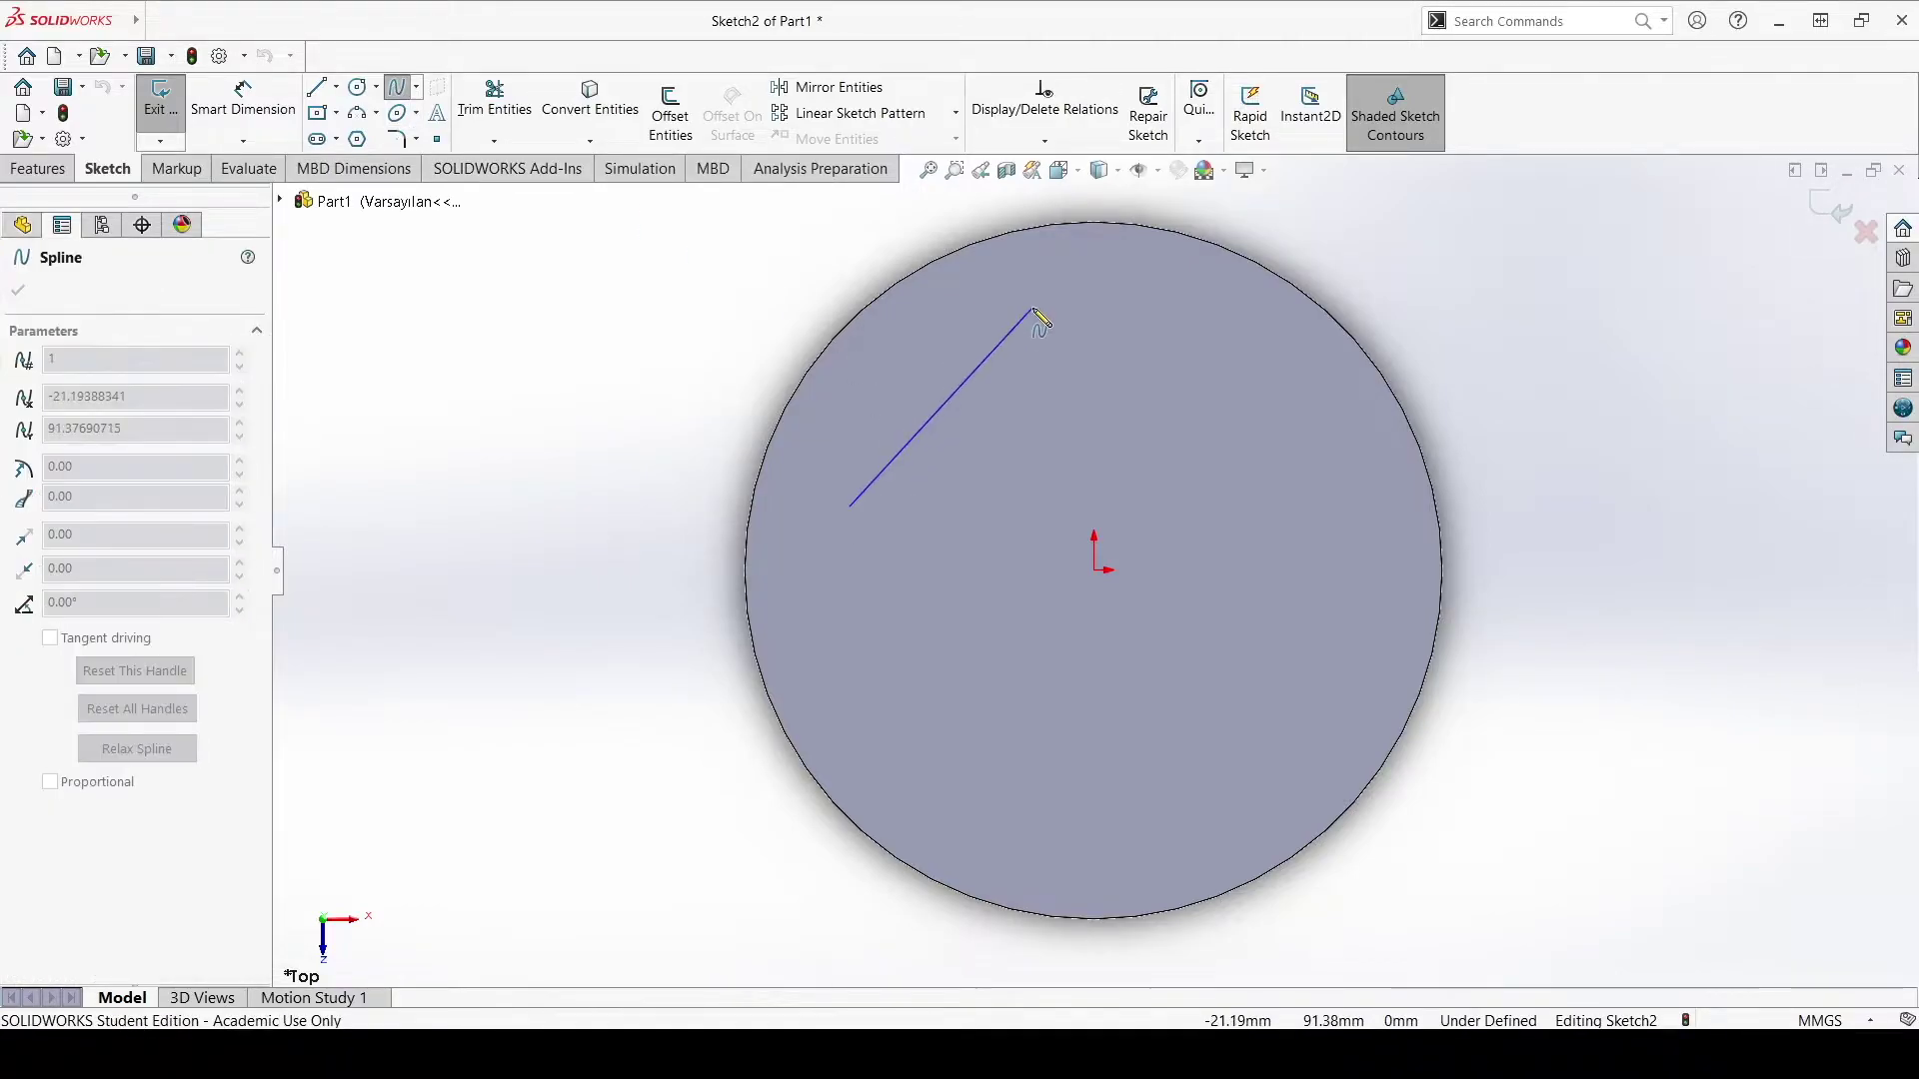
pyautogui.click(1033, 307)
pyautogui.click(1345, 488)
pyautogui.click(1137, 842)
pyautogui.click(1037, 679)
pyautogui.click(1213, 543)
pyautogui.click(1019, 461)
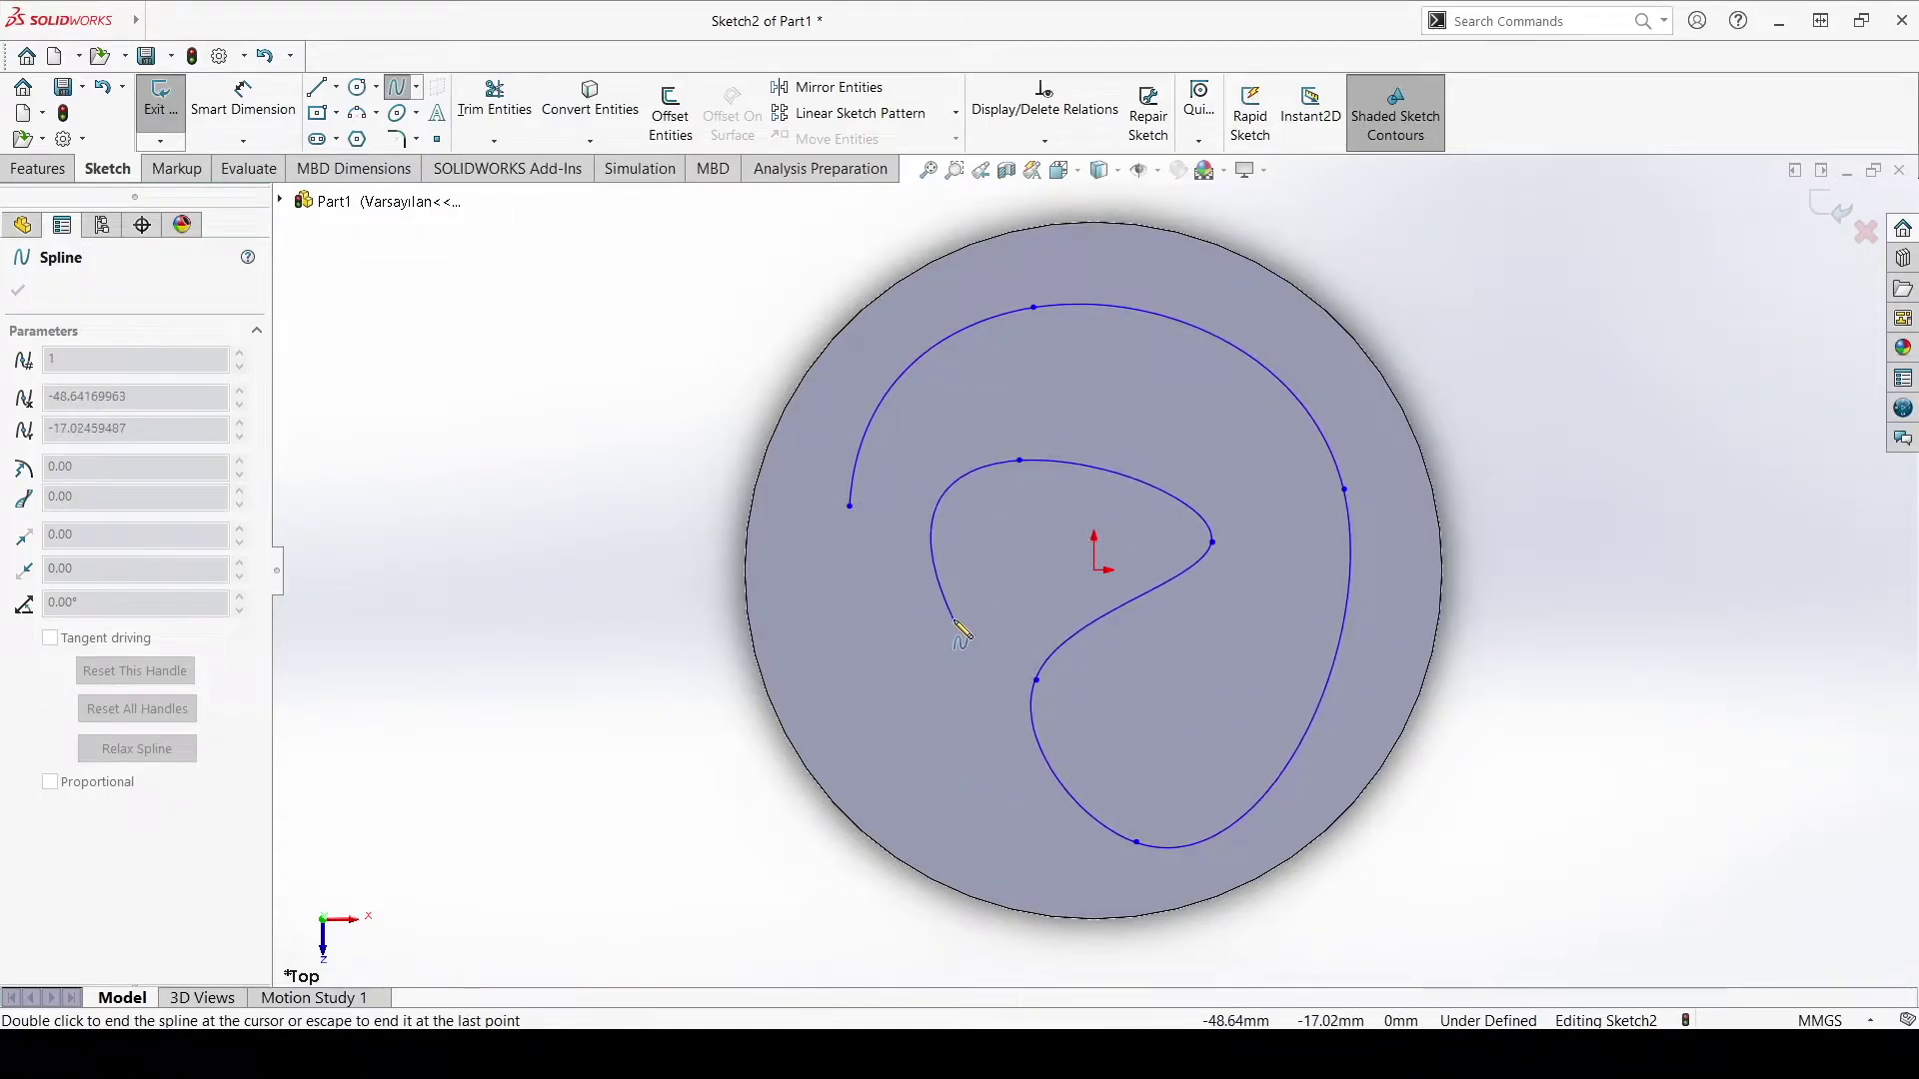
pyautogui.press('Escape')
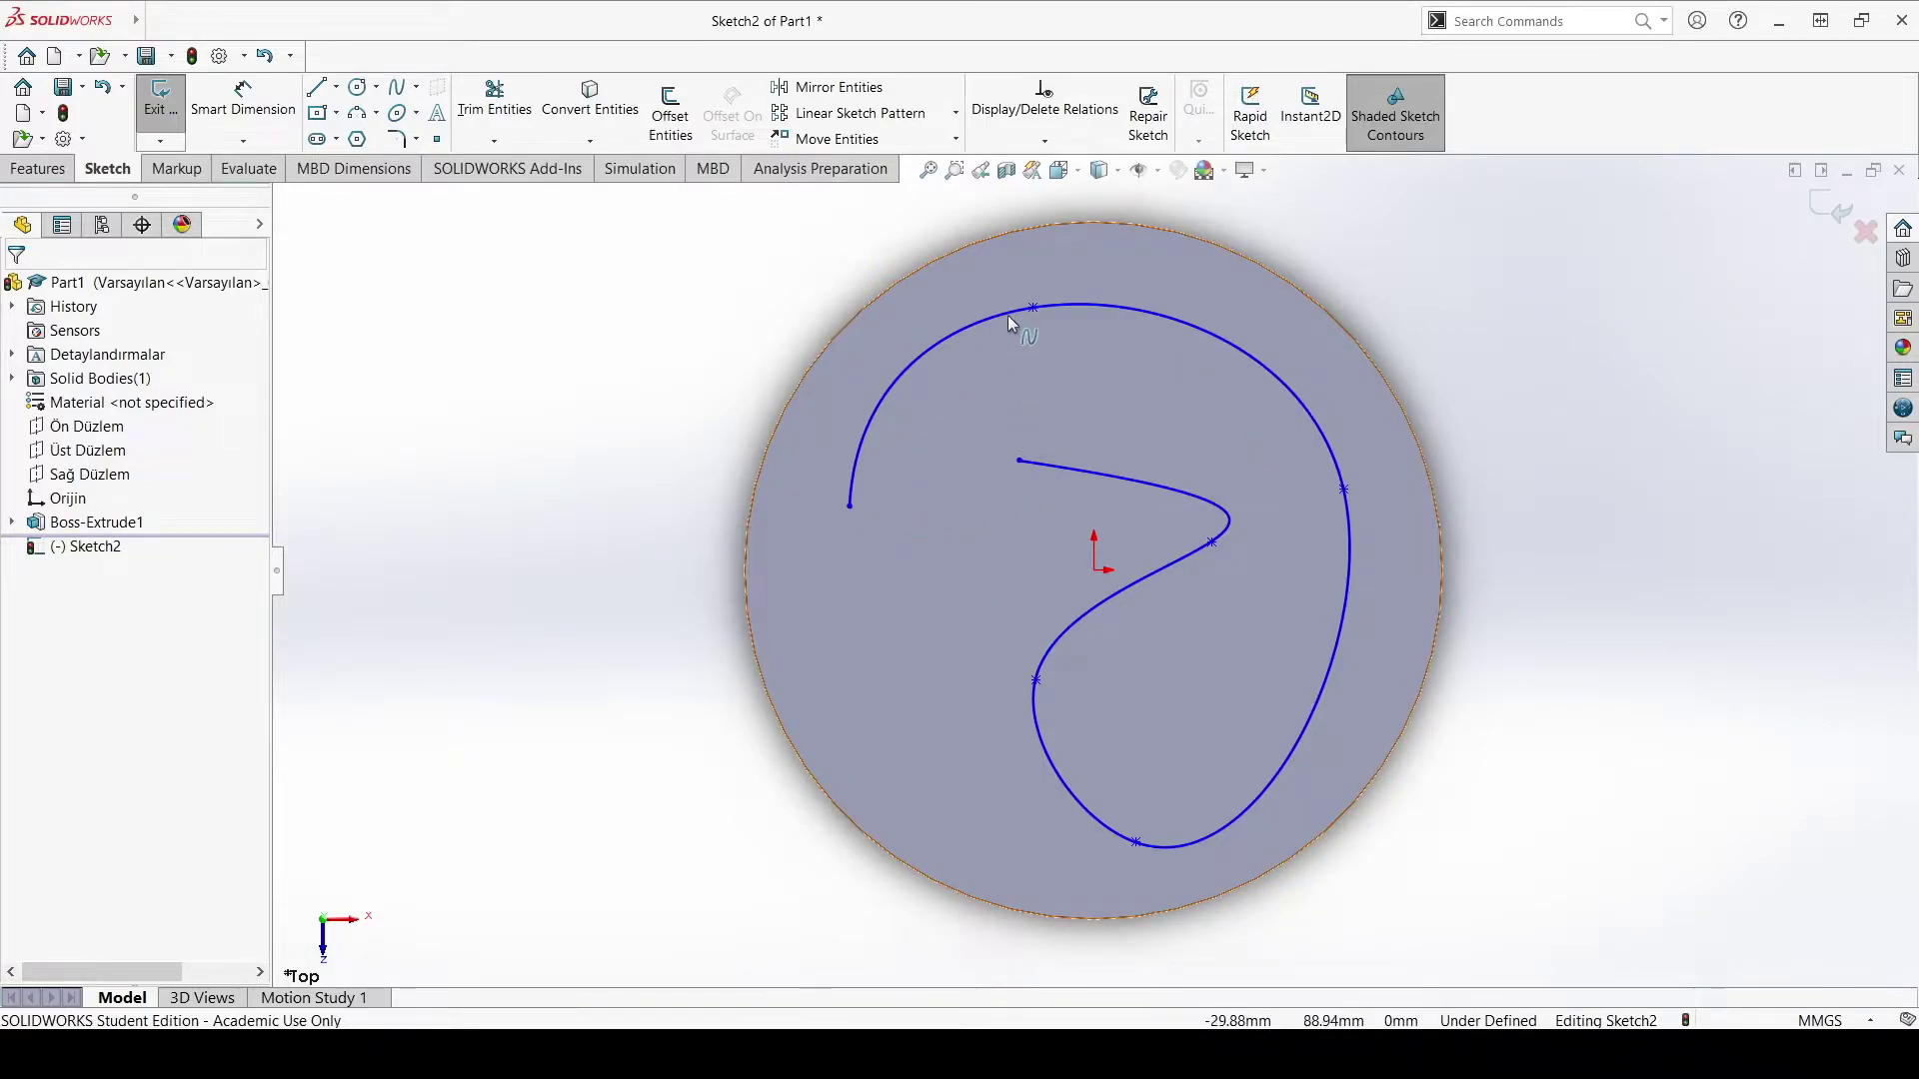
# Step: Reshape the spline into a hook with a sharp inward tip, then exit Sketch2
pyautogui.moveTo(1036, 308); pyautogui.dragTo(1058, 278)
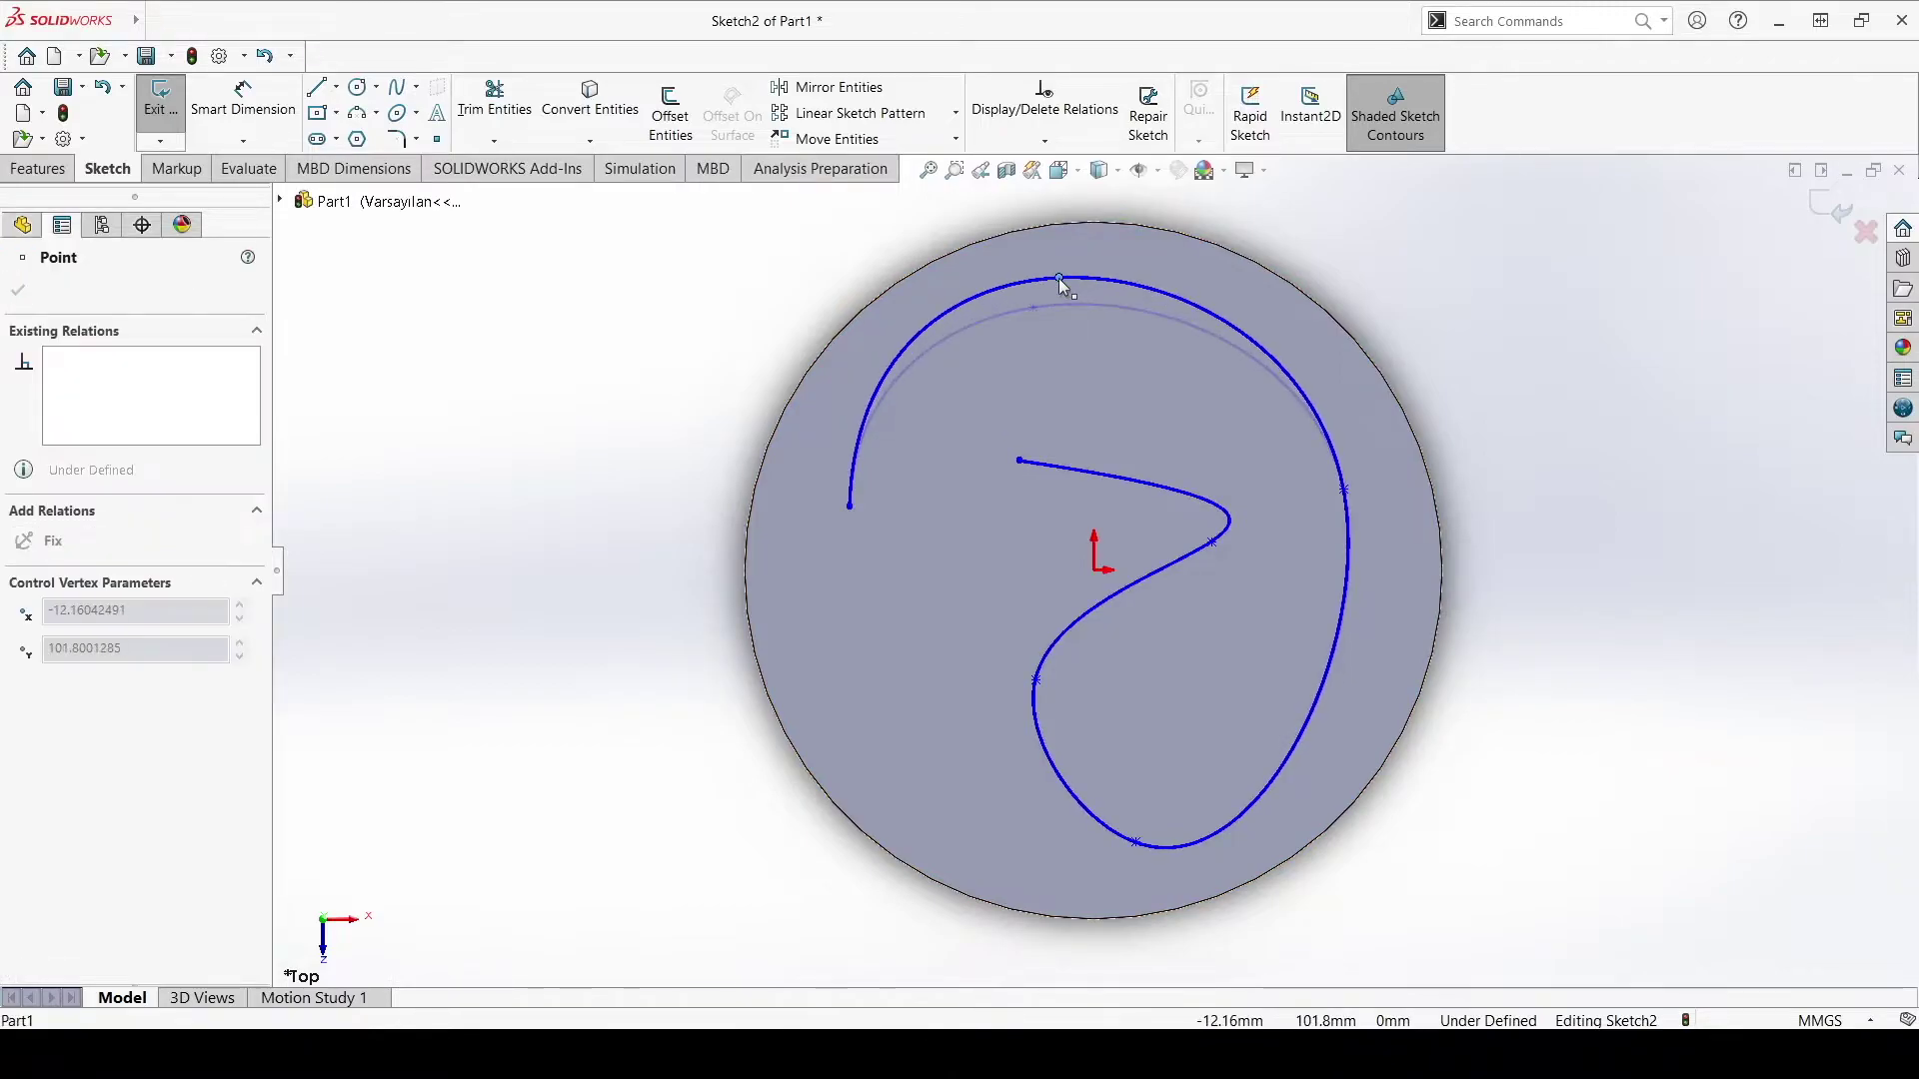
pyautogui.moveTo(1020, 461); pyautogui.dragTo(921, 572)
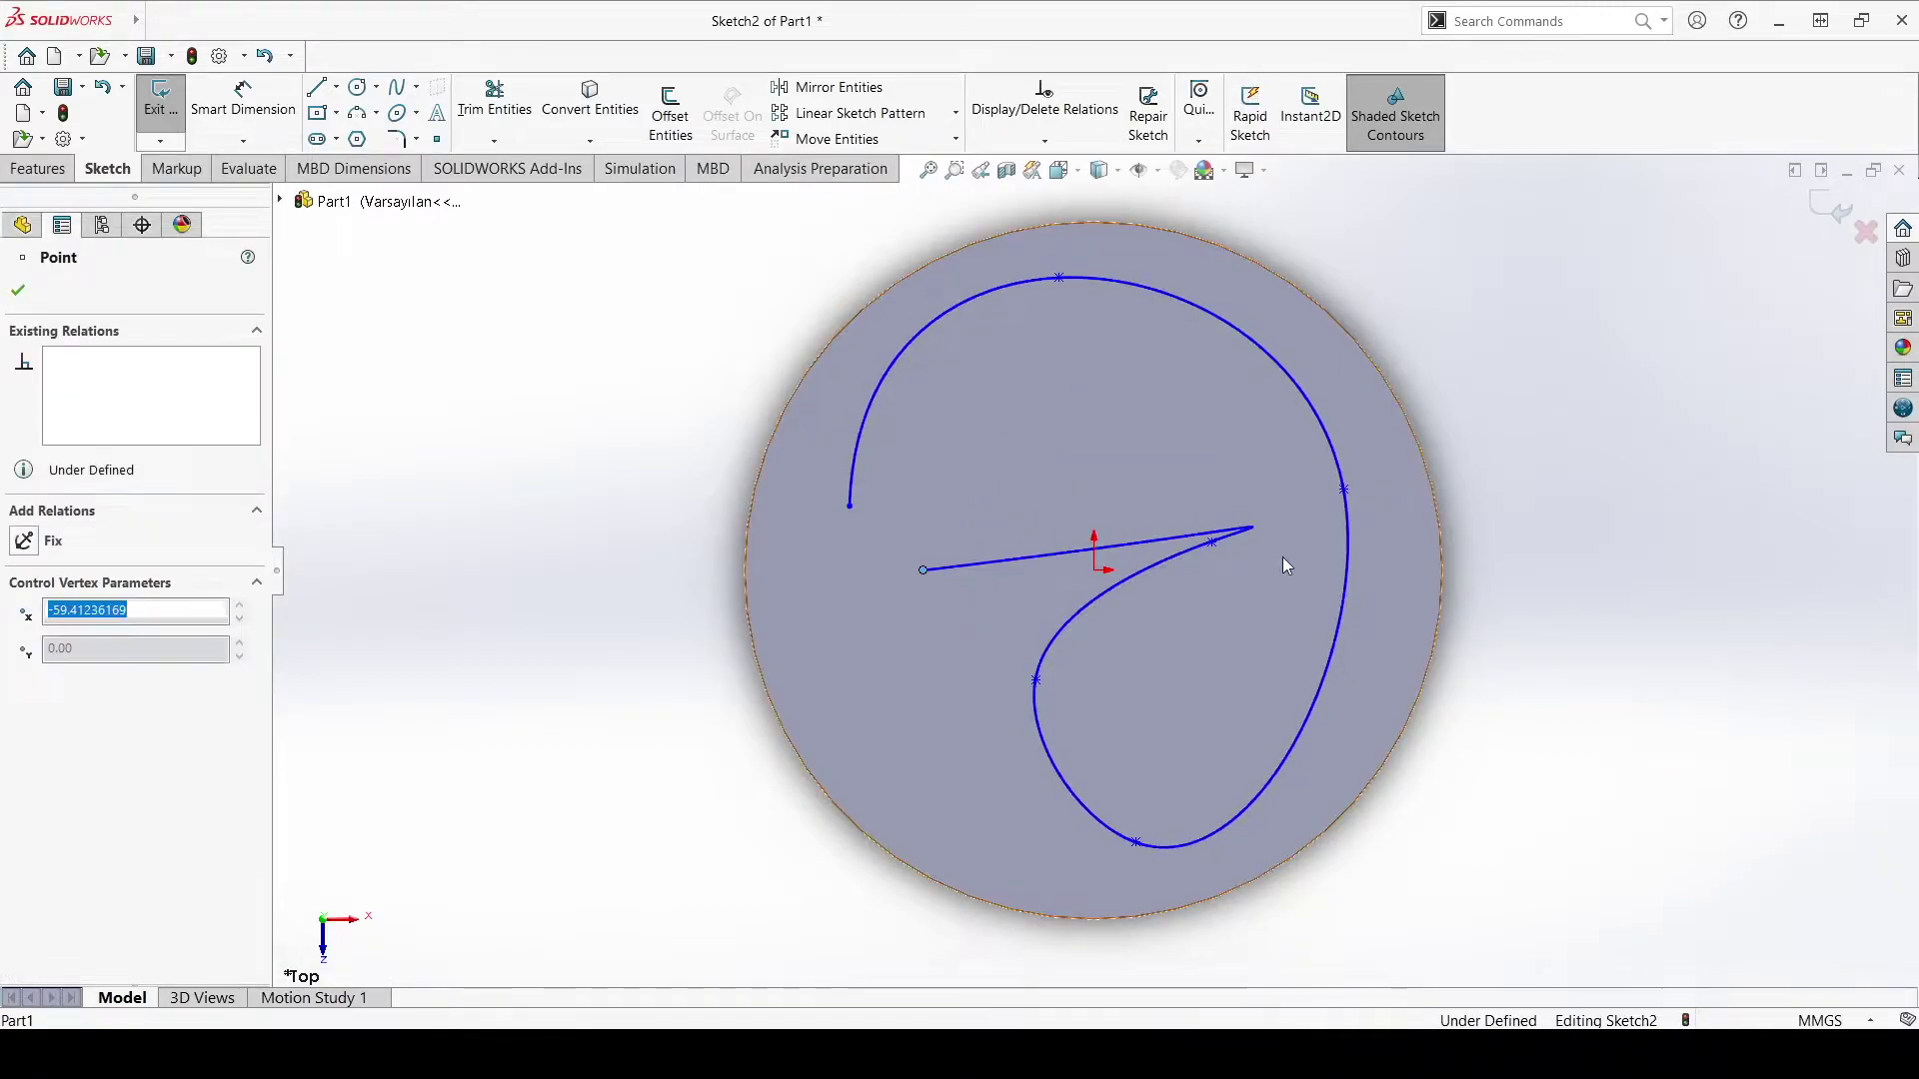
pyautogui.moveTo(936, 570)
pyautogui.mouseDown()
pyautogui.moveTo(947, 500)
pyautogui.moveTo(921, 580)
pyautogui.moveTo(1003, 427)
pyautogui.mouseUp()
pyautogui.moveTo(1209, 552); pyautogui.dragTo(948, 692)
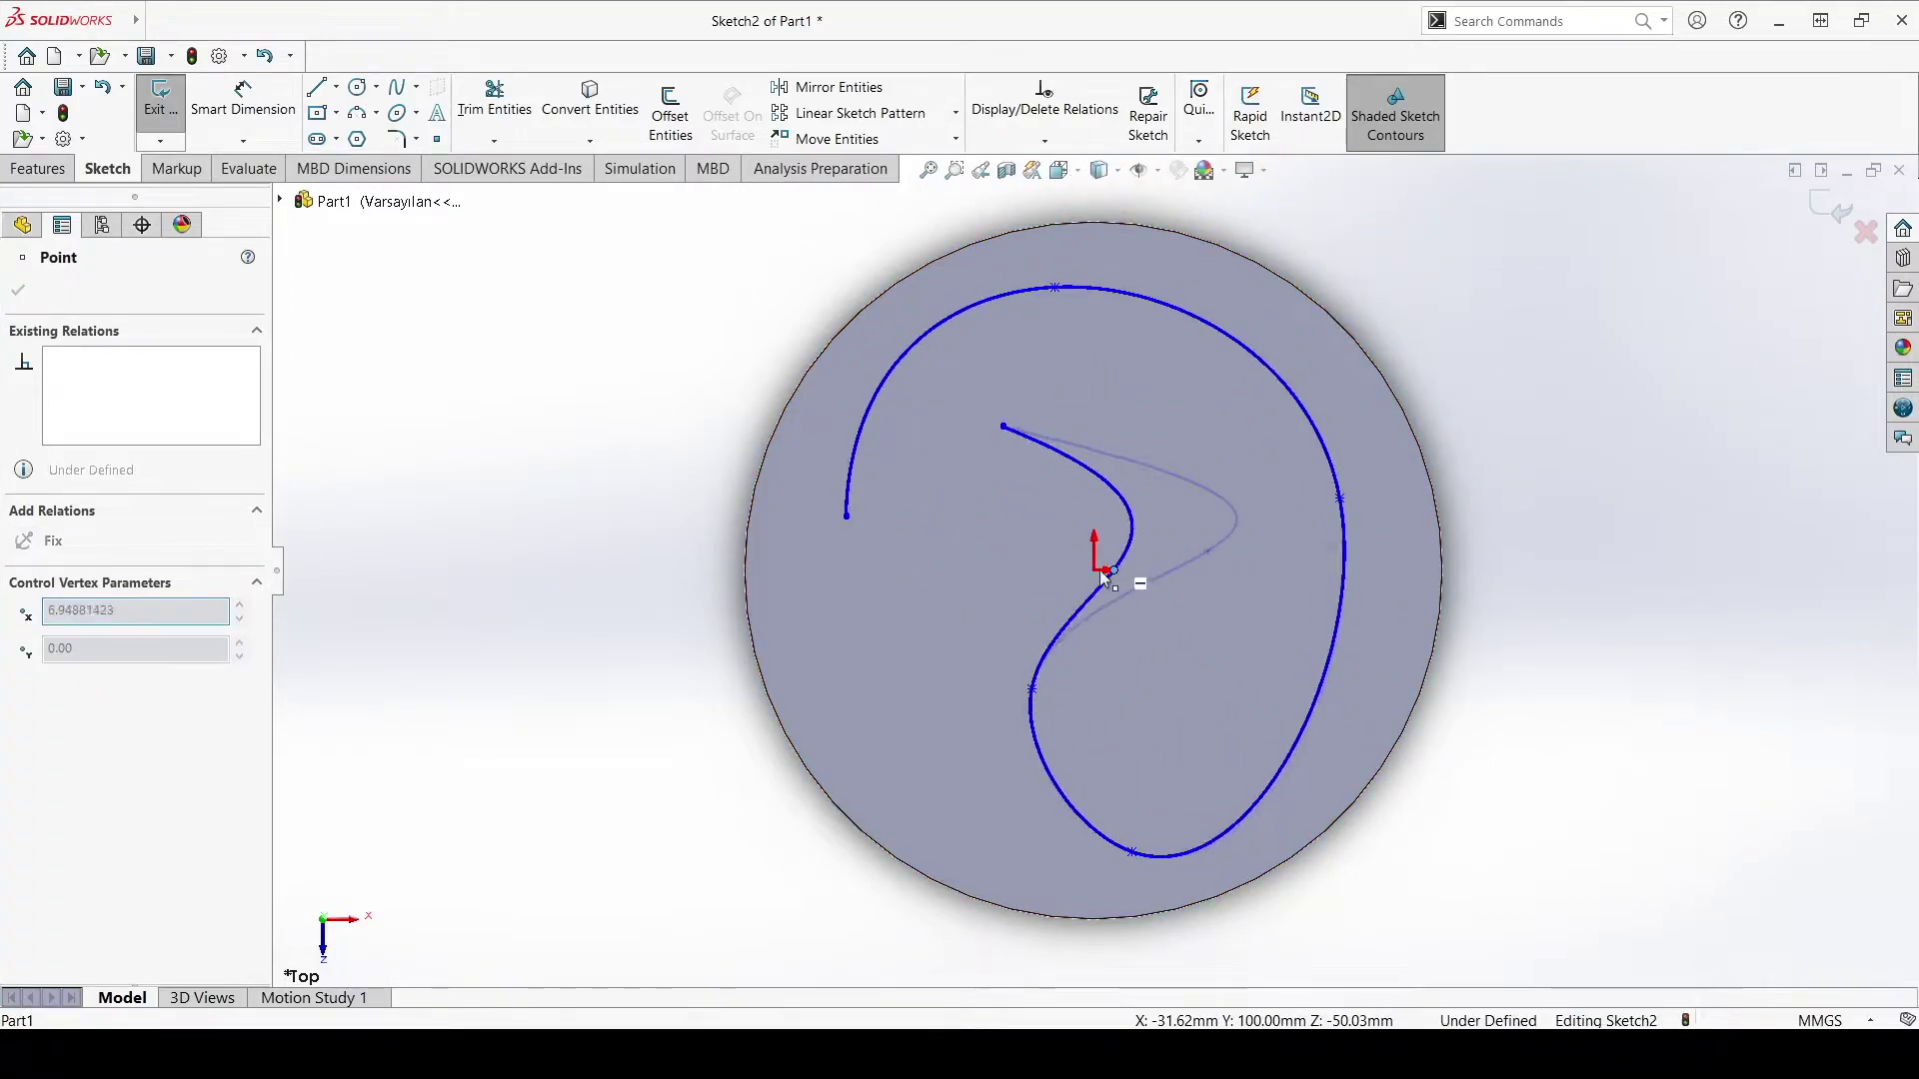
pyautogui.moveTo(1004, 428); pyautogui.dragTo(1151, 482)
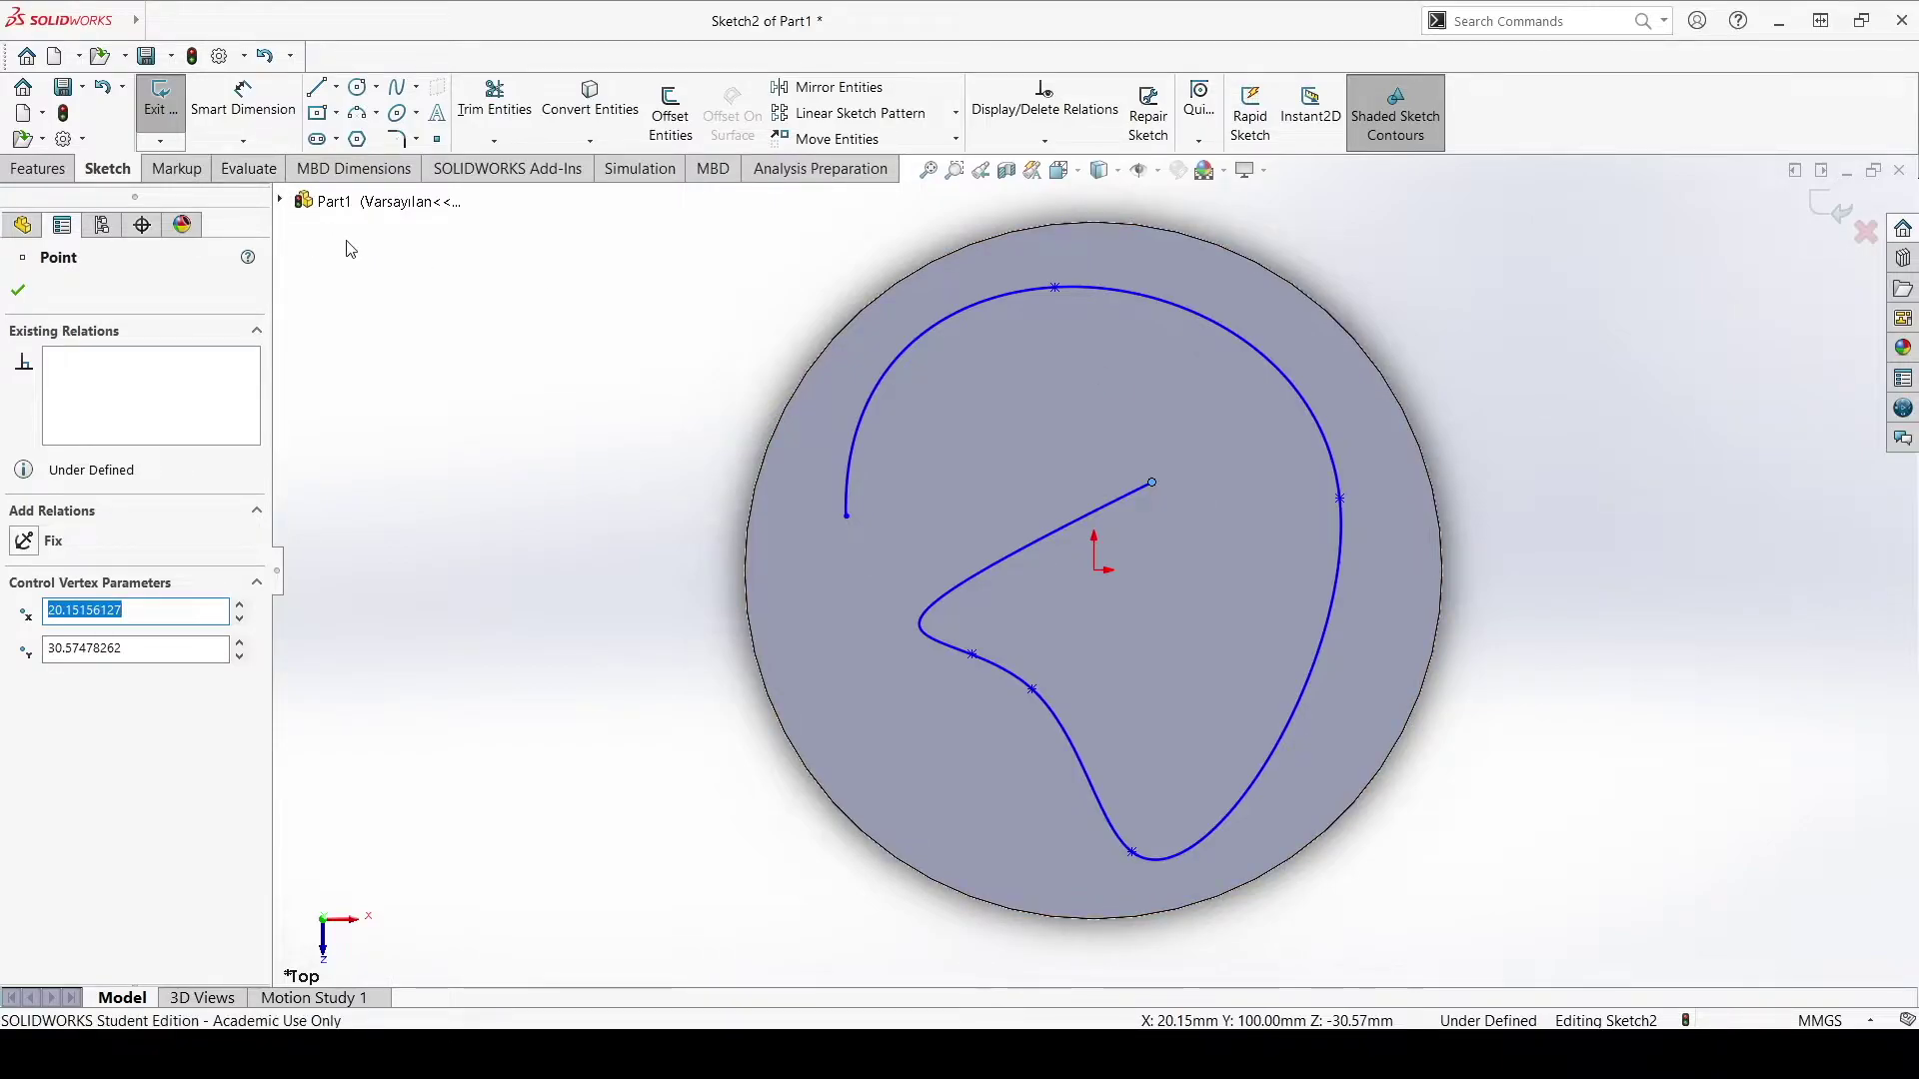
pyautogui.click(162, 100)
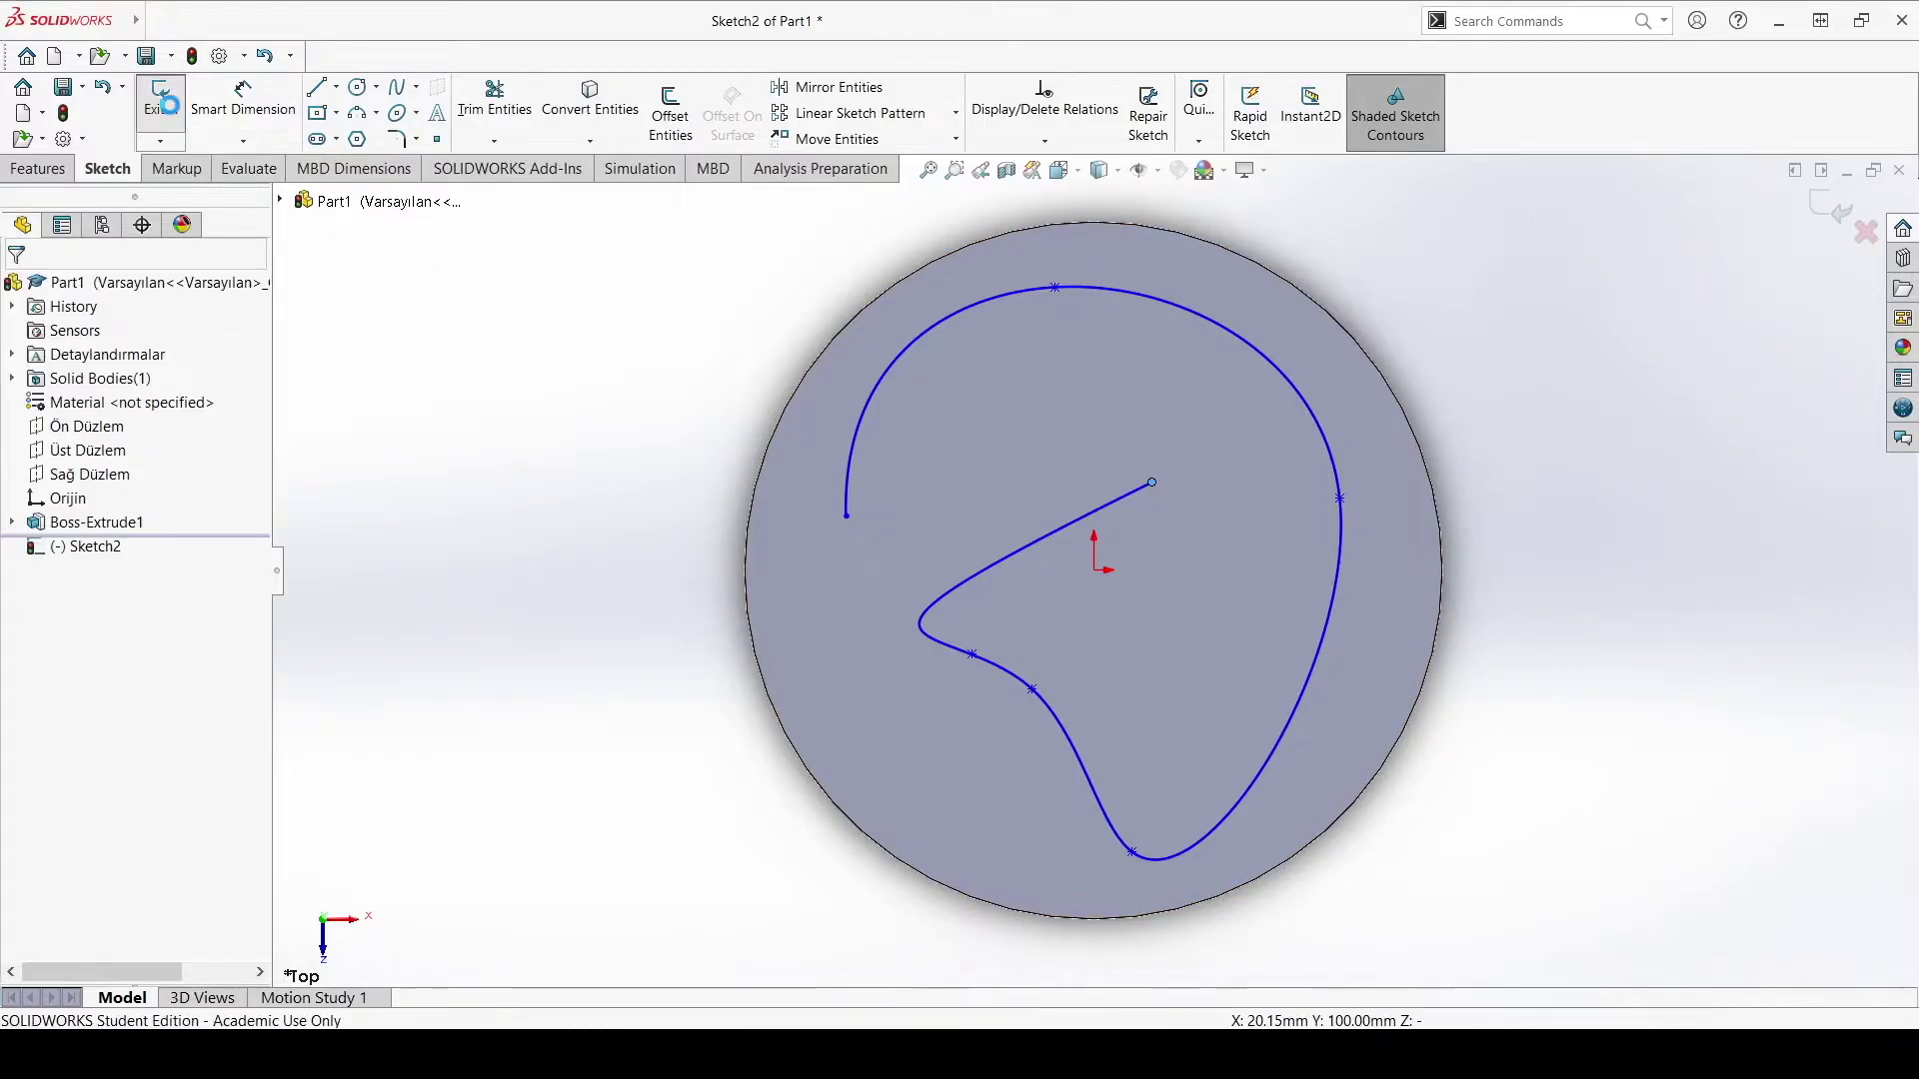
# Step: Create Plane1 perpendicular to the Sketch2 spline at its outer endpoint
pyautogui.click(38, 166)
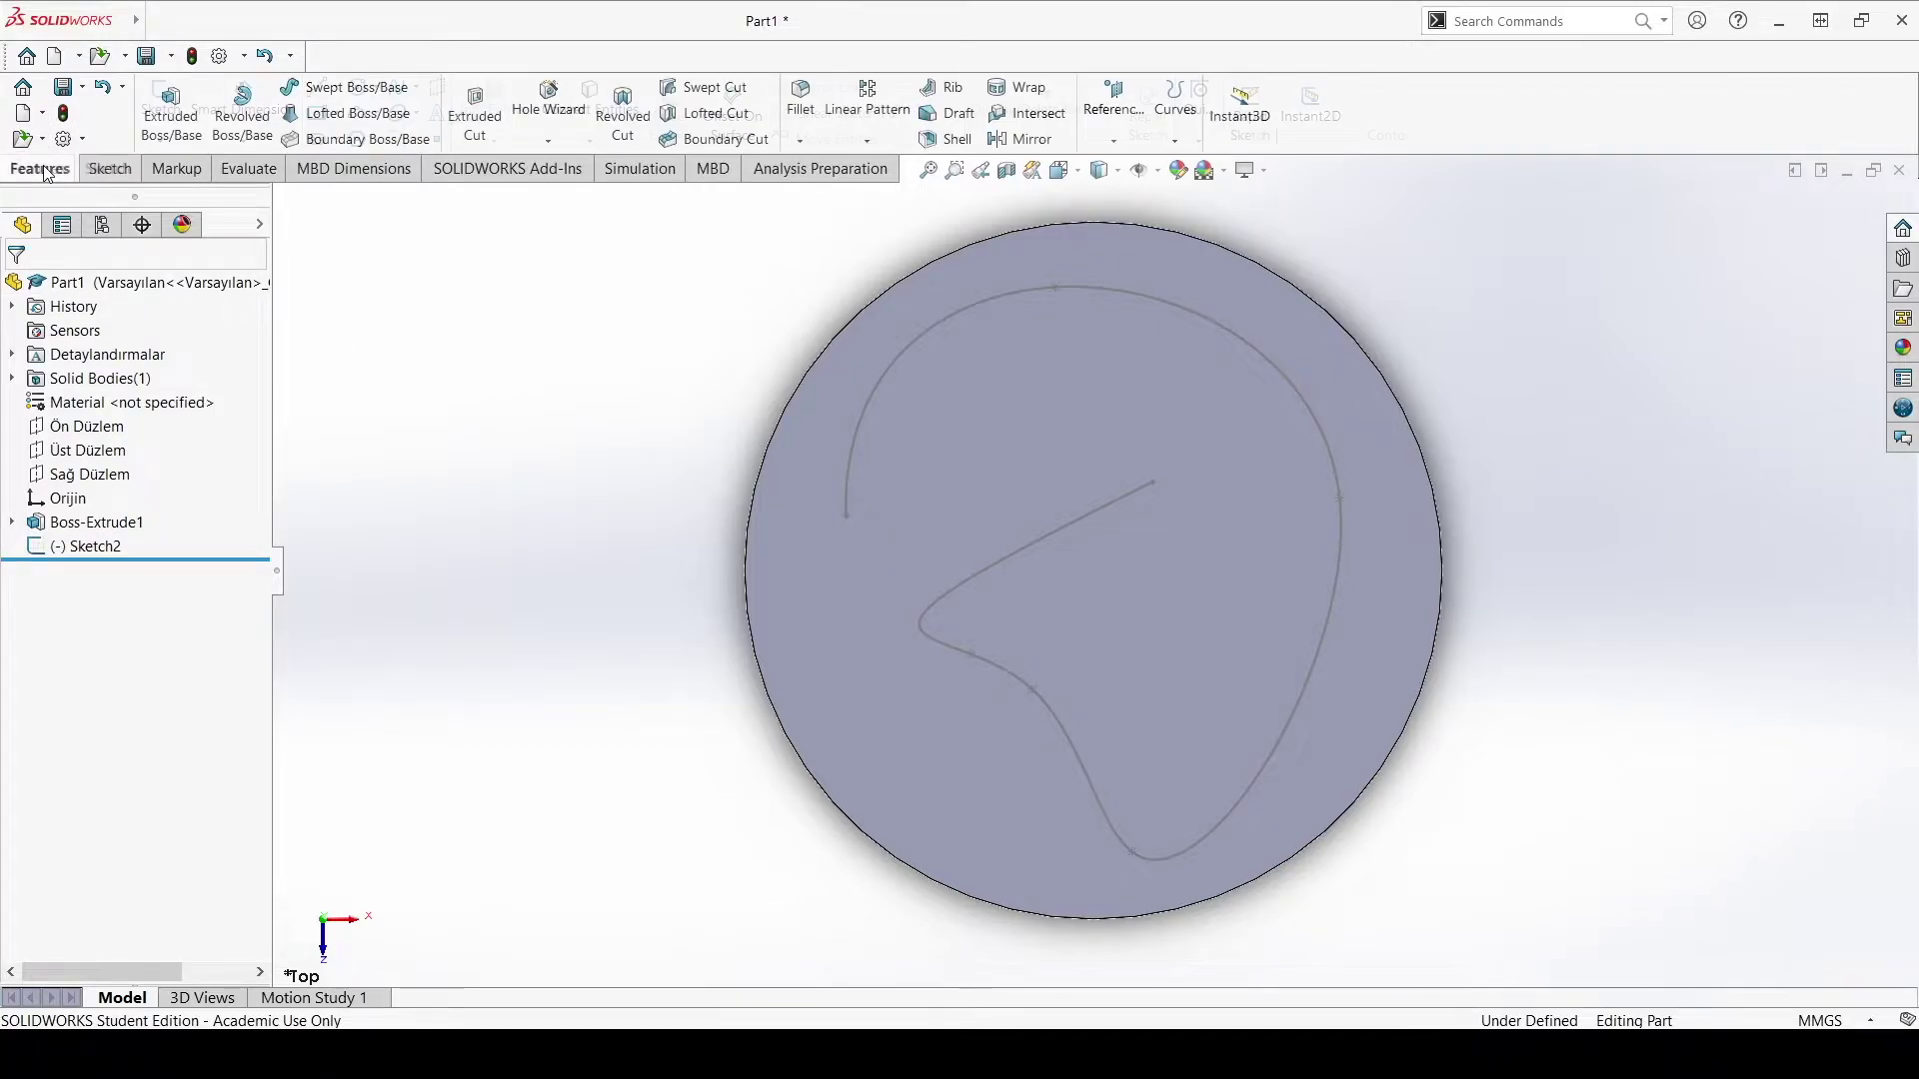
pyautogui.click(1103, 122)
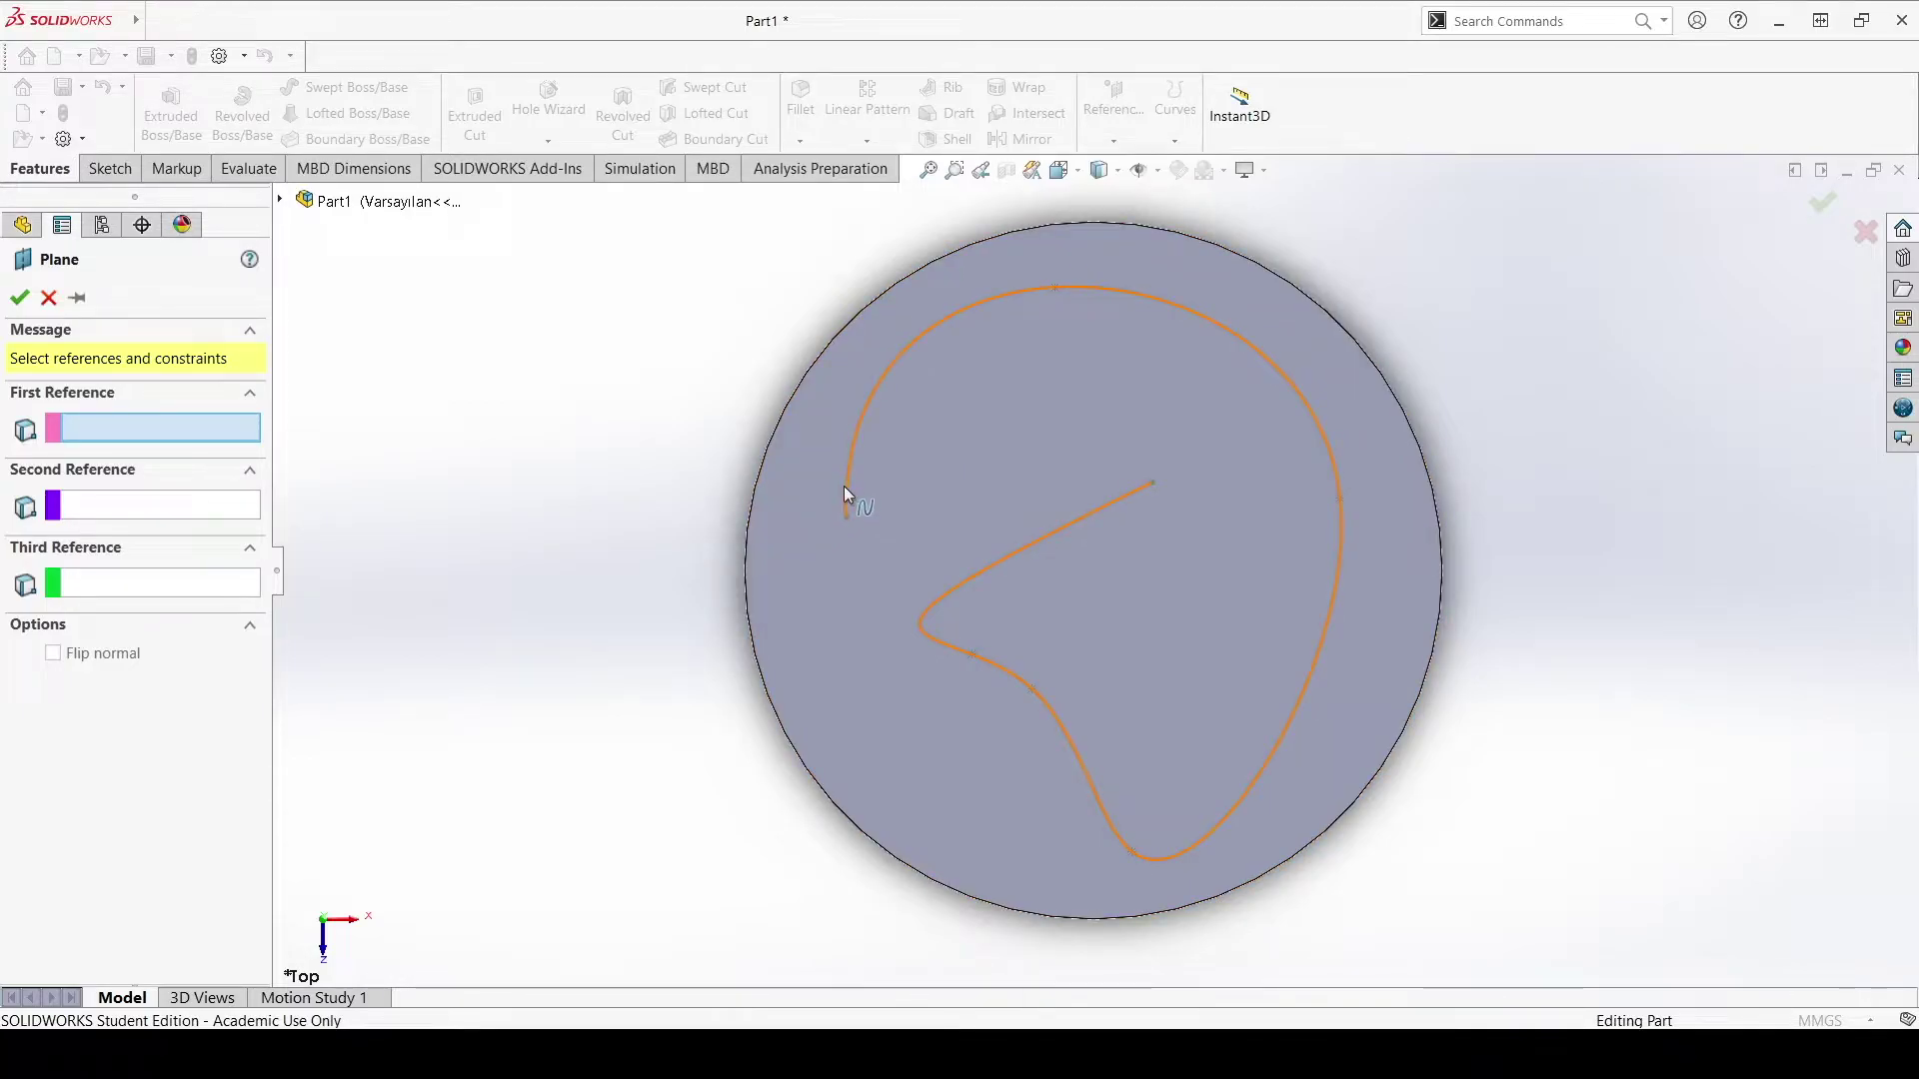
pyautogui.click(844, 490)
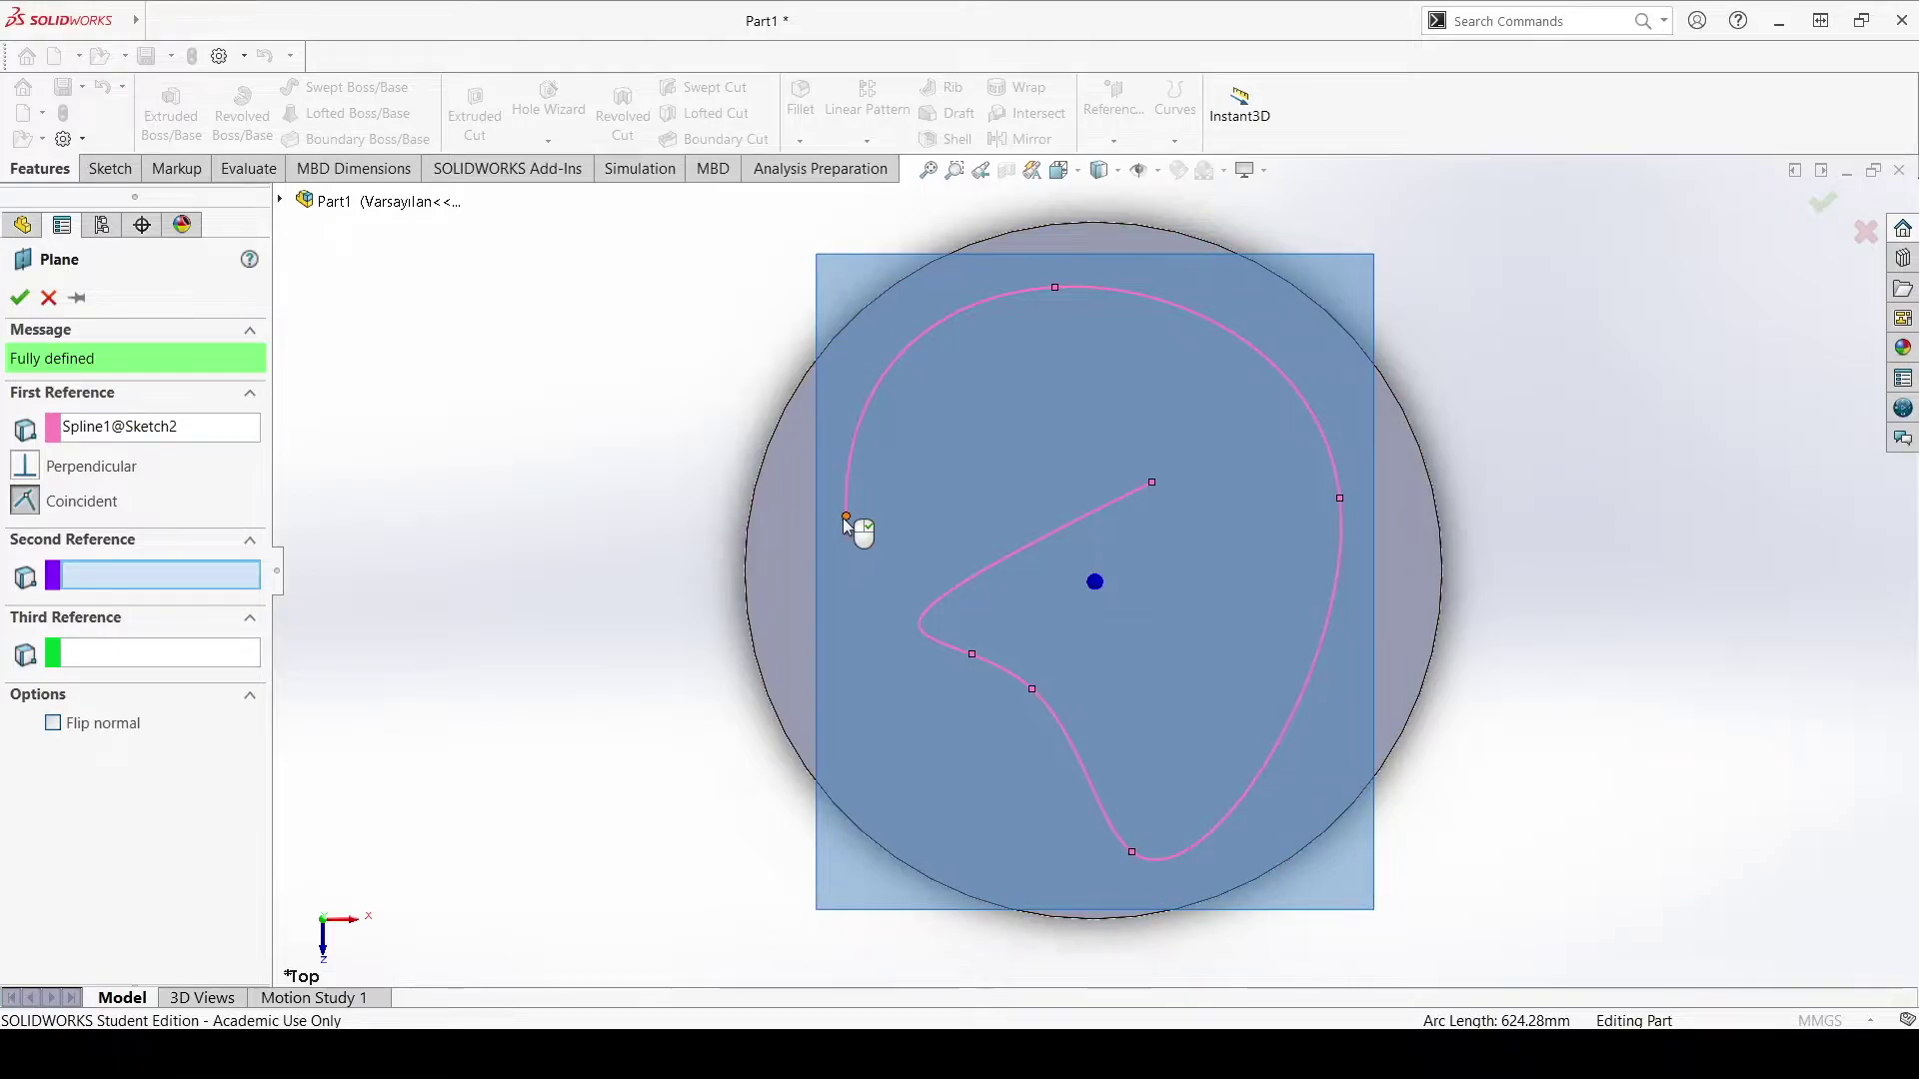
pyautogui.moveTo(862, 520); pyautogui.dragTo(865, 397, button='middle')
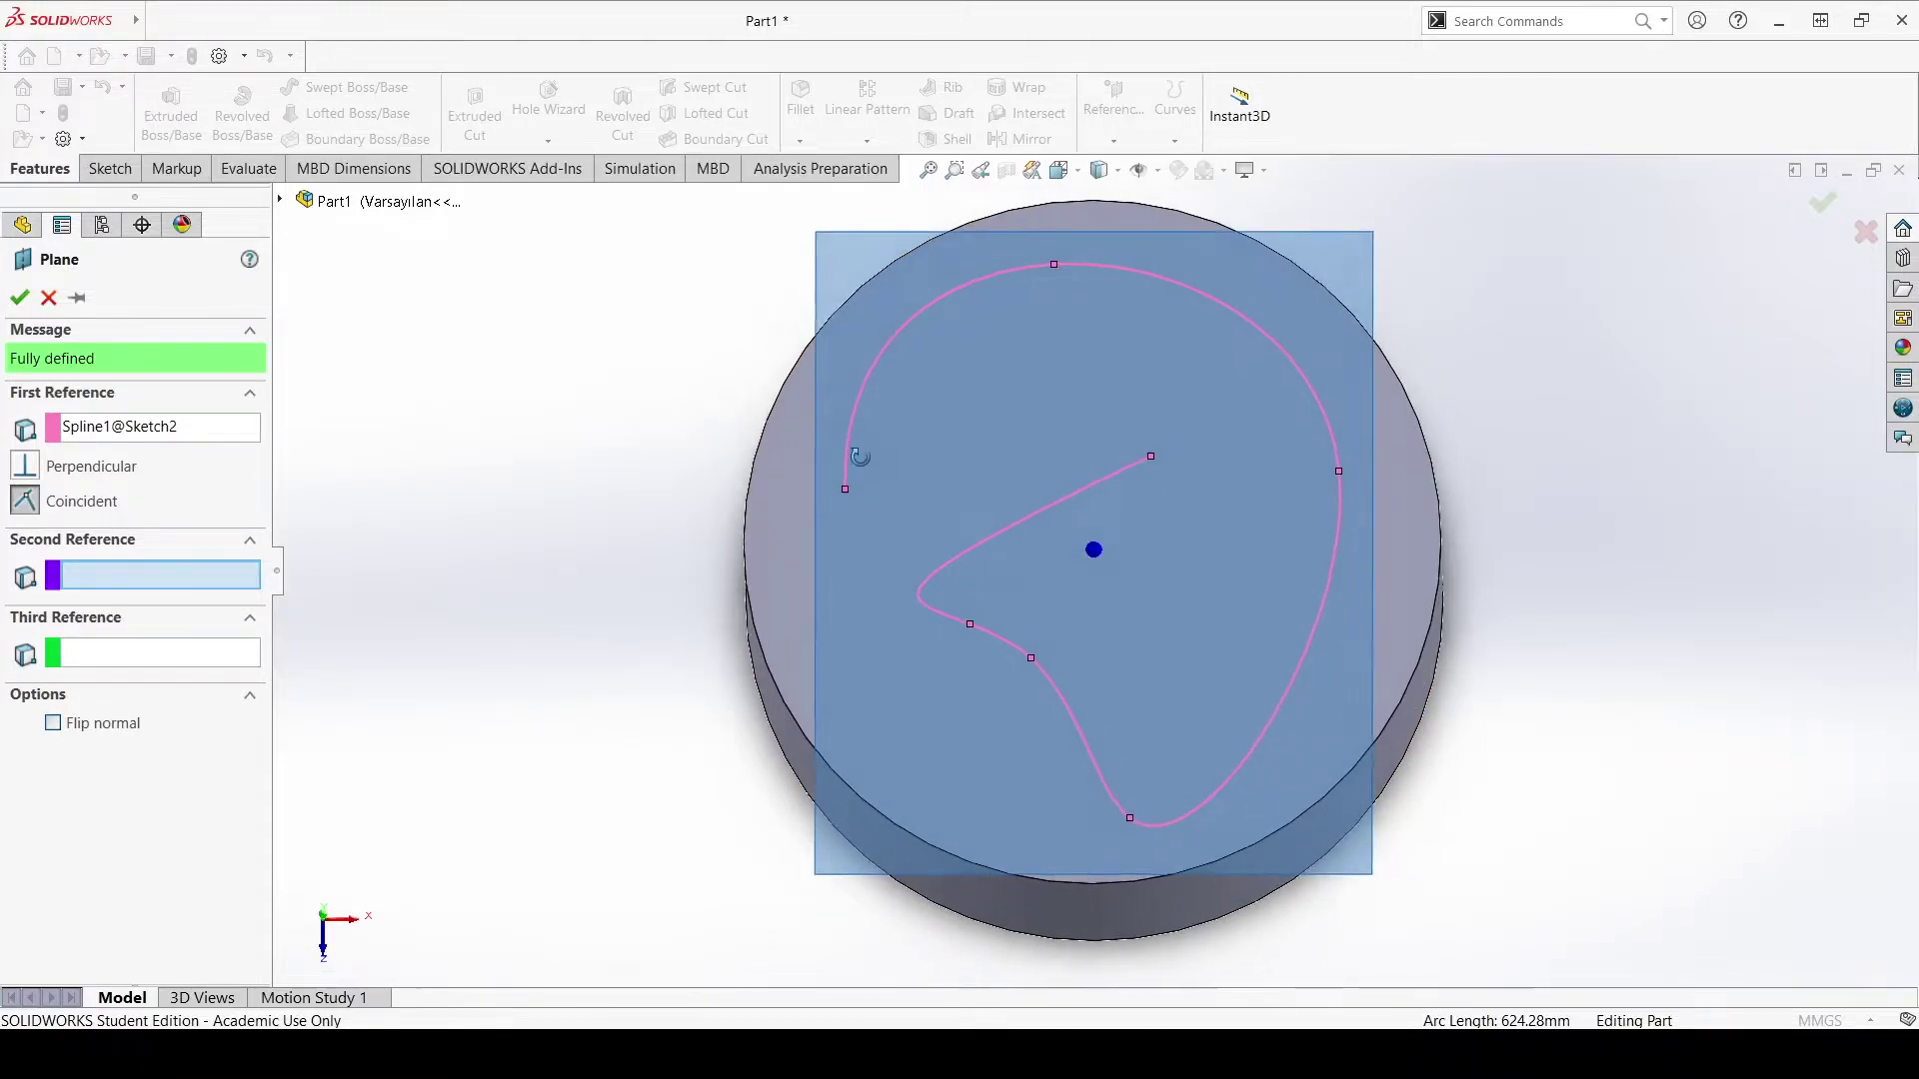
pyautogui.click(848, 453)
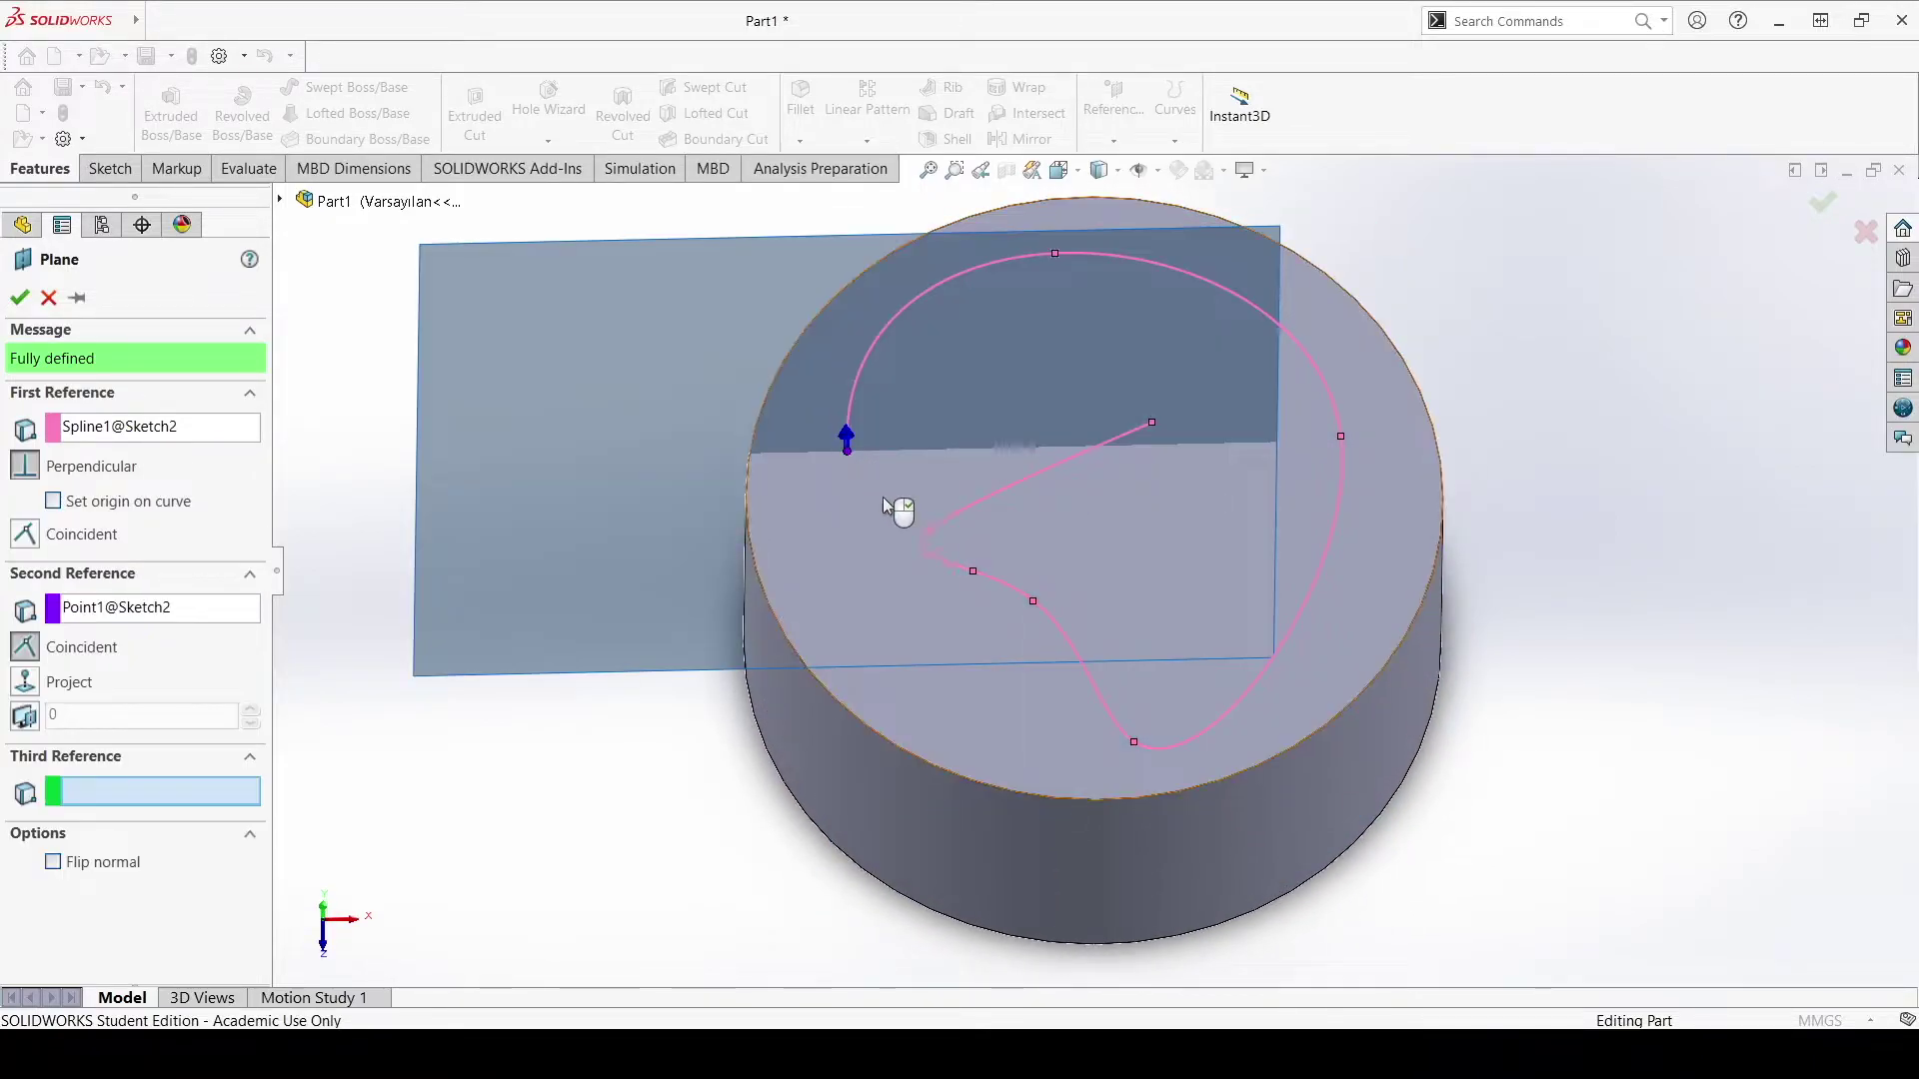
pyautogui.press('f')
pyautogui.click(18, 297)
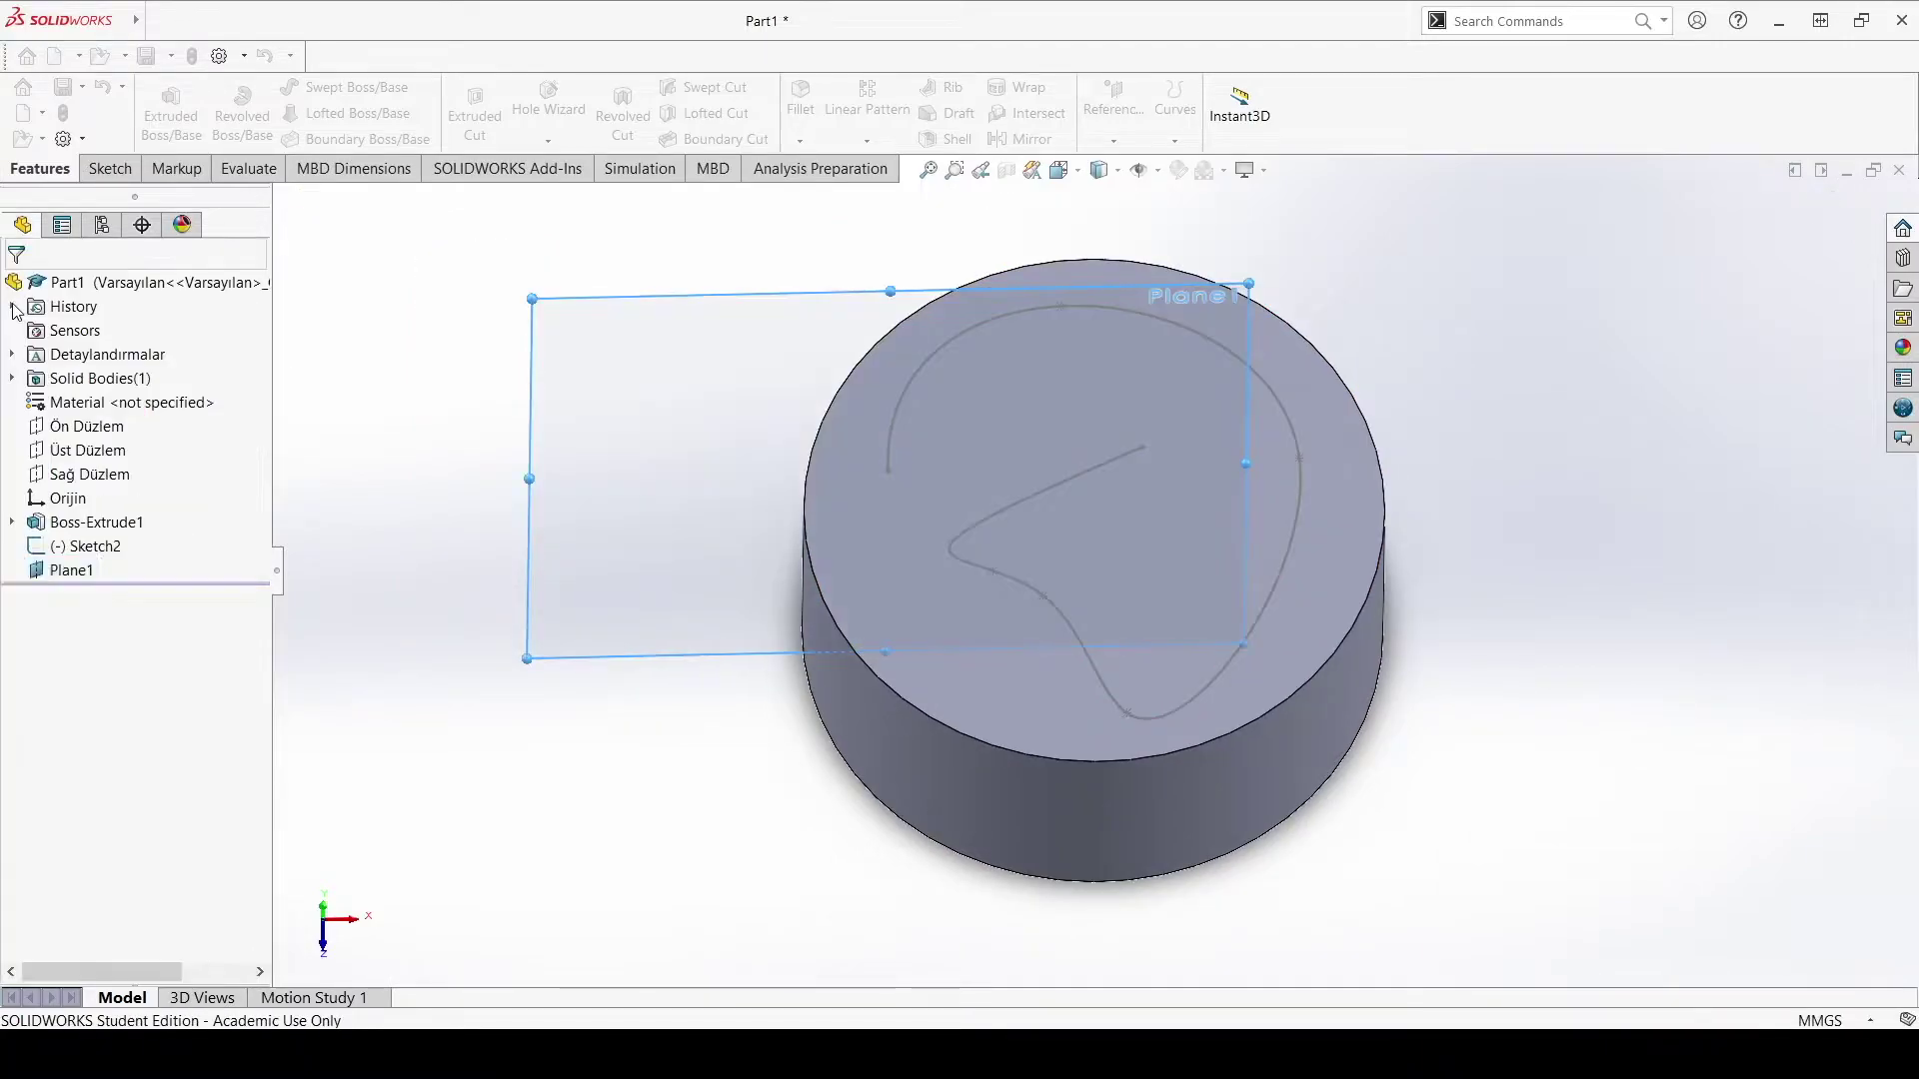
pyautogui.scroll(2, 1533, 414)
pyautogui.scroll(-3, 990, 370)
pyautogui.moveTo(991, 565)
pyautogui.mouseDown(button='middle')
pyautogui.moveTo(993, 308)
pyautogui.moveTo(1080, 495)
pyautogui.mouseUp(button='middle')
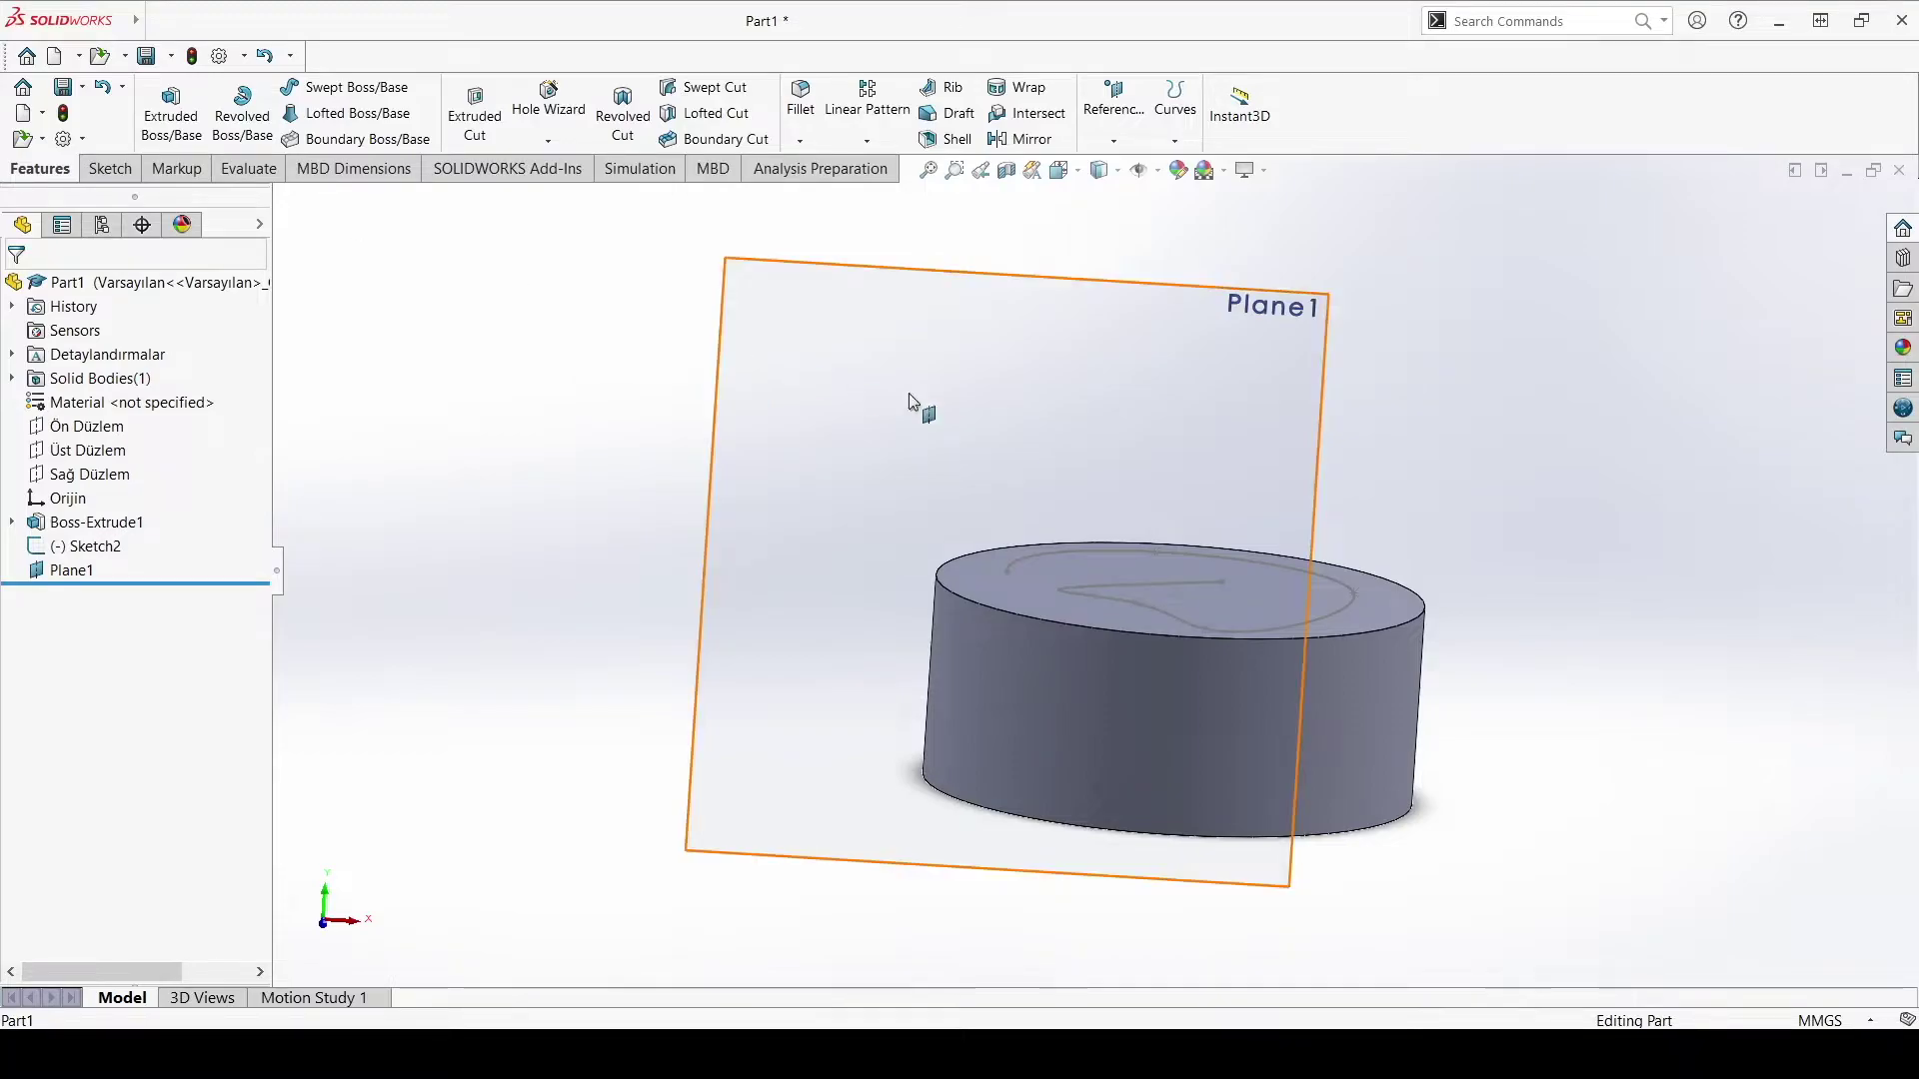
# Step: Sketch a radius 8.09 circle on Plane1 centred at its origin, then exit Sketch3
pyautogui.click(108, 168)
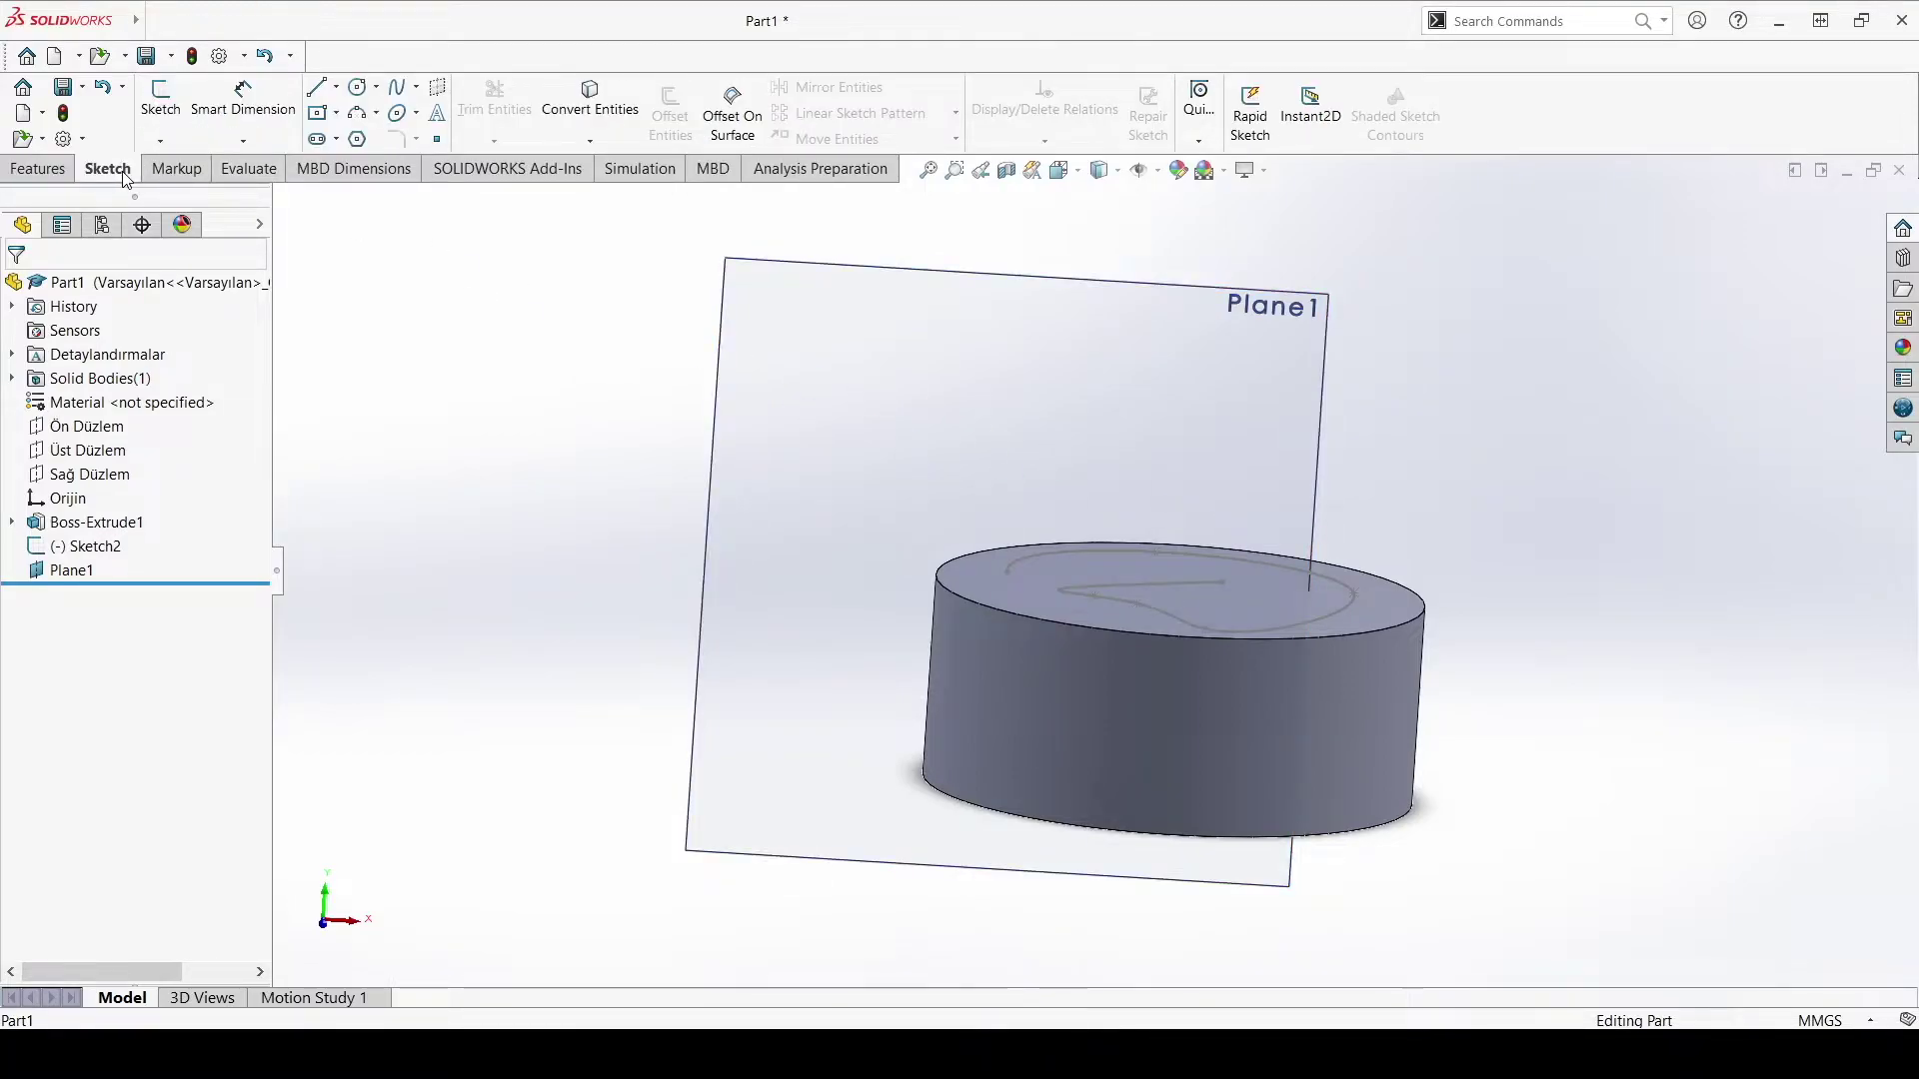
pyautogui.click(170, 118)
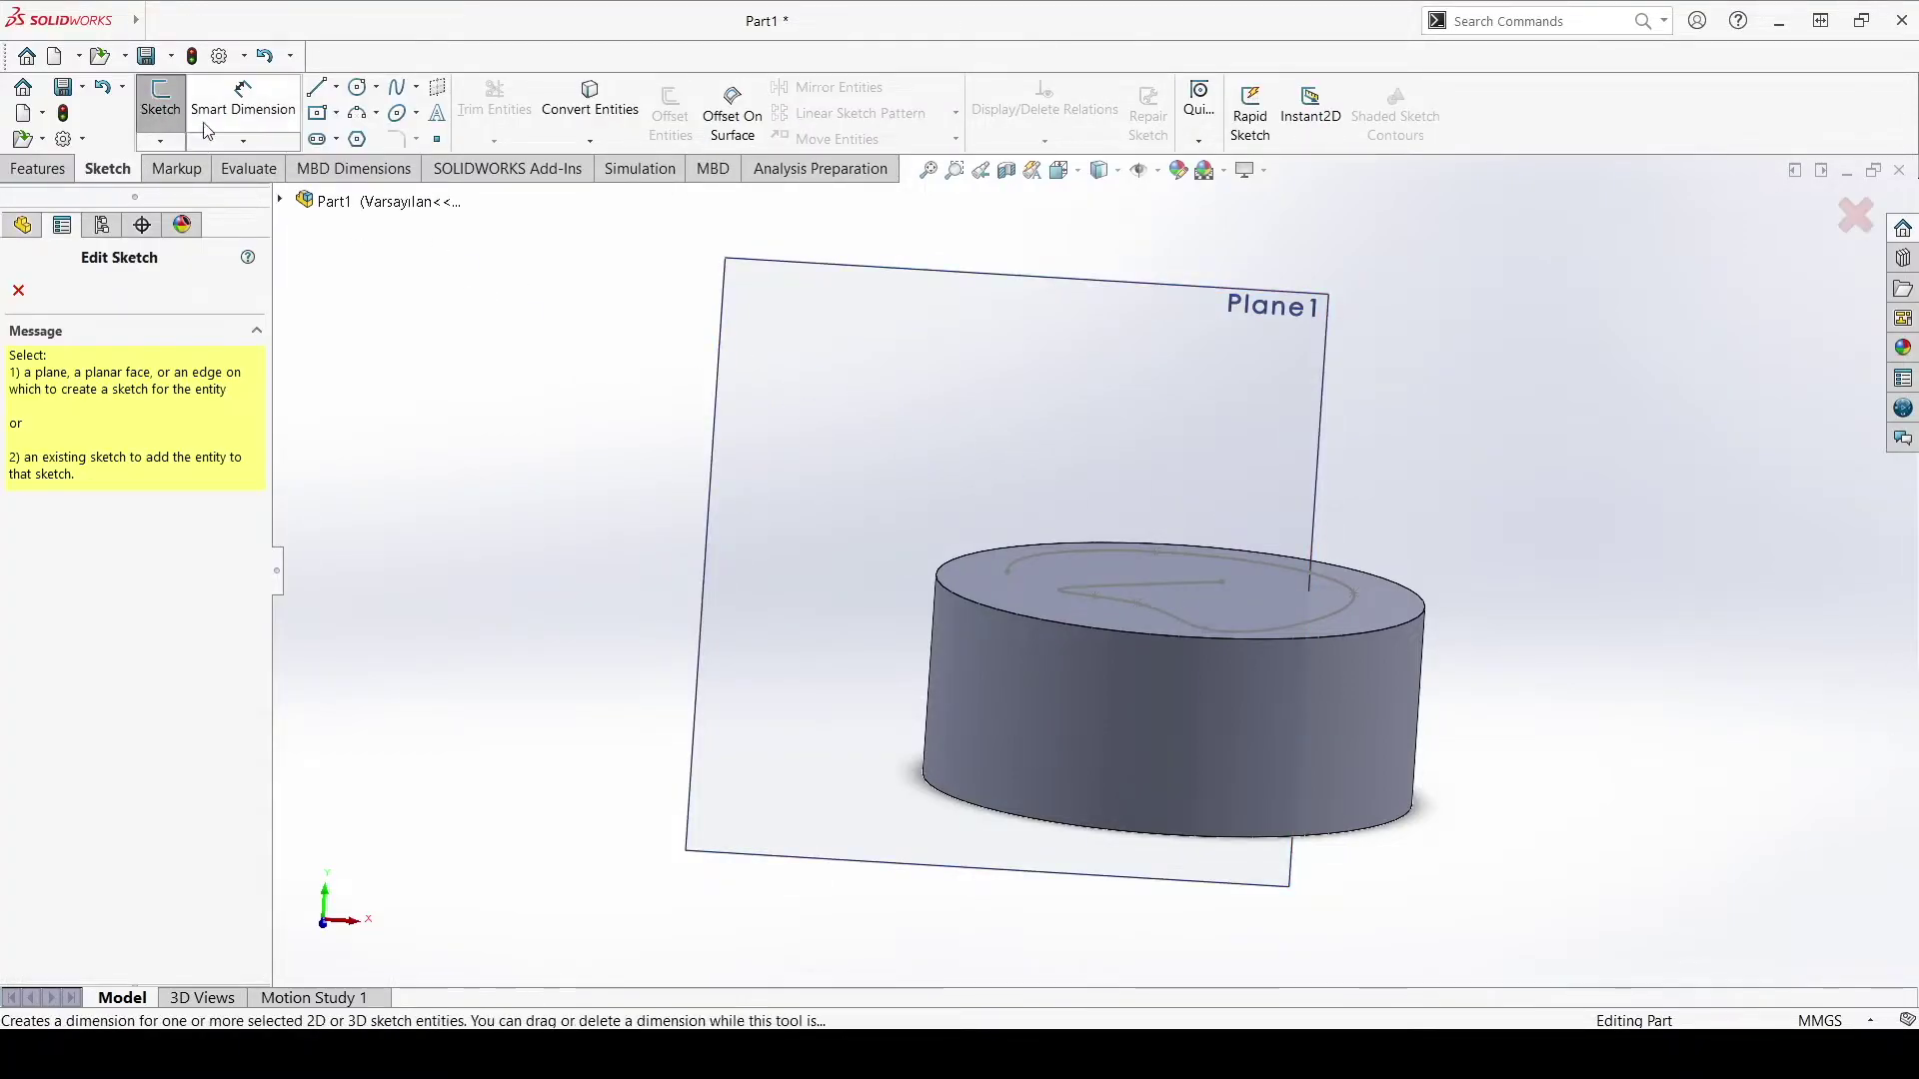
pyautogui.click(848, 391)
pyautogui.scroll(-3, 1030, 504)
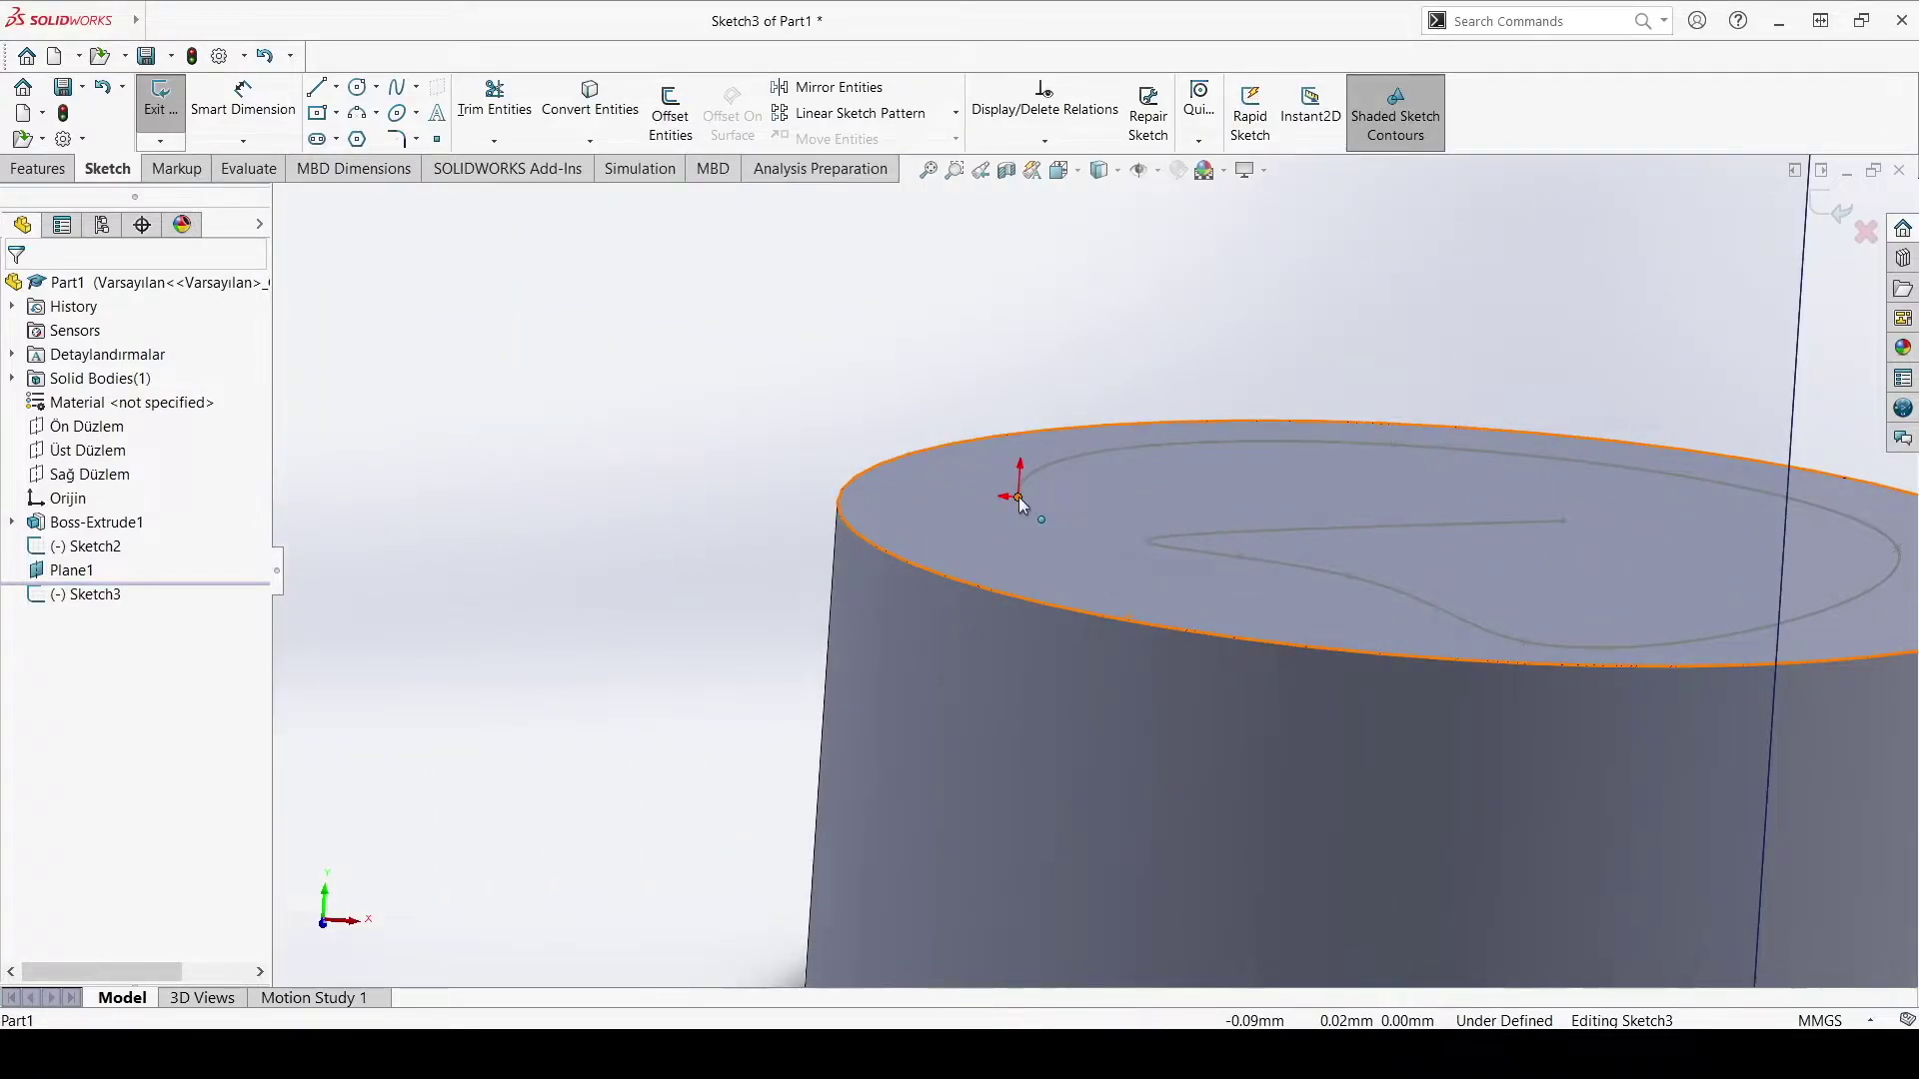
pyautogui.click(357, 87)
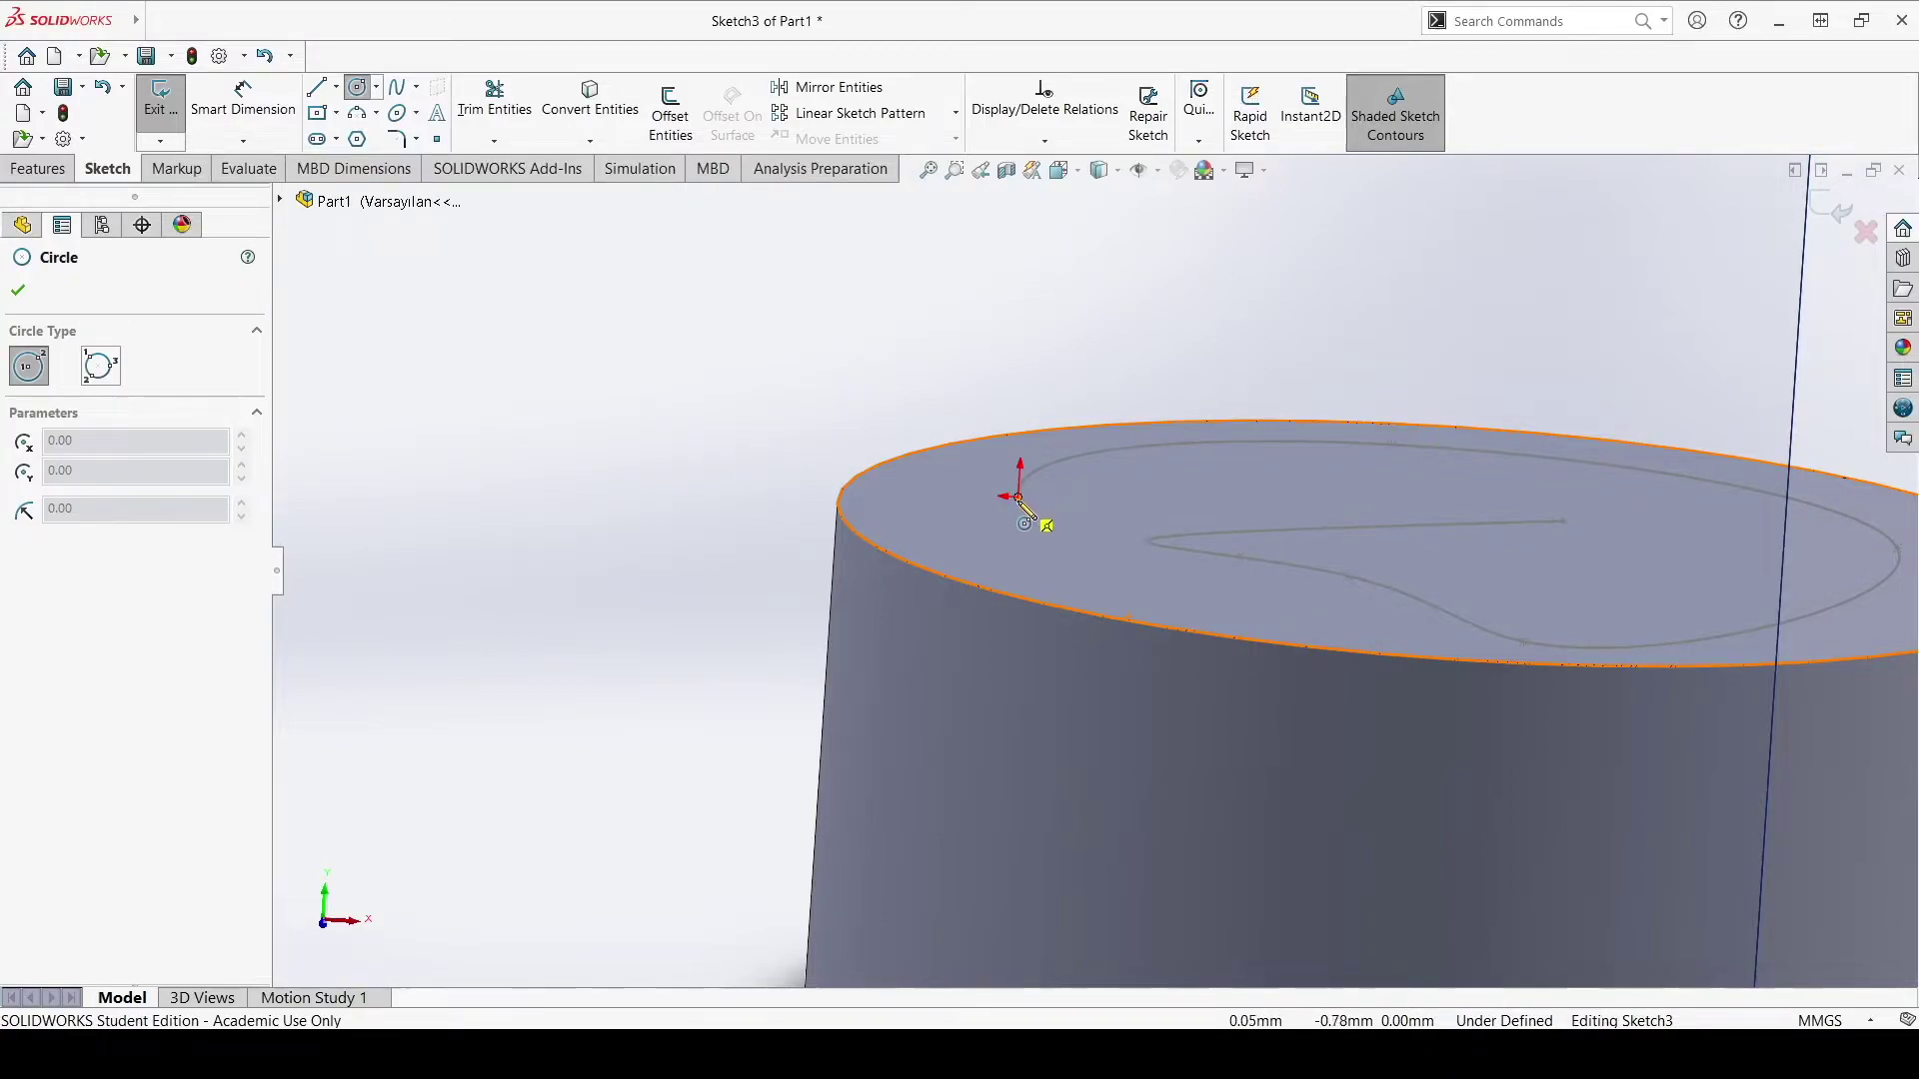
pyautogui.click(1021, 499)
pyautogui.click(1035, 549)
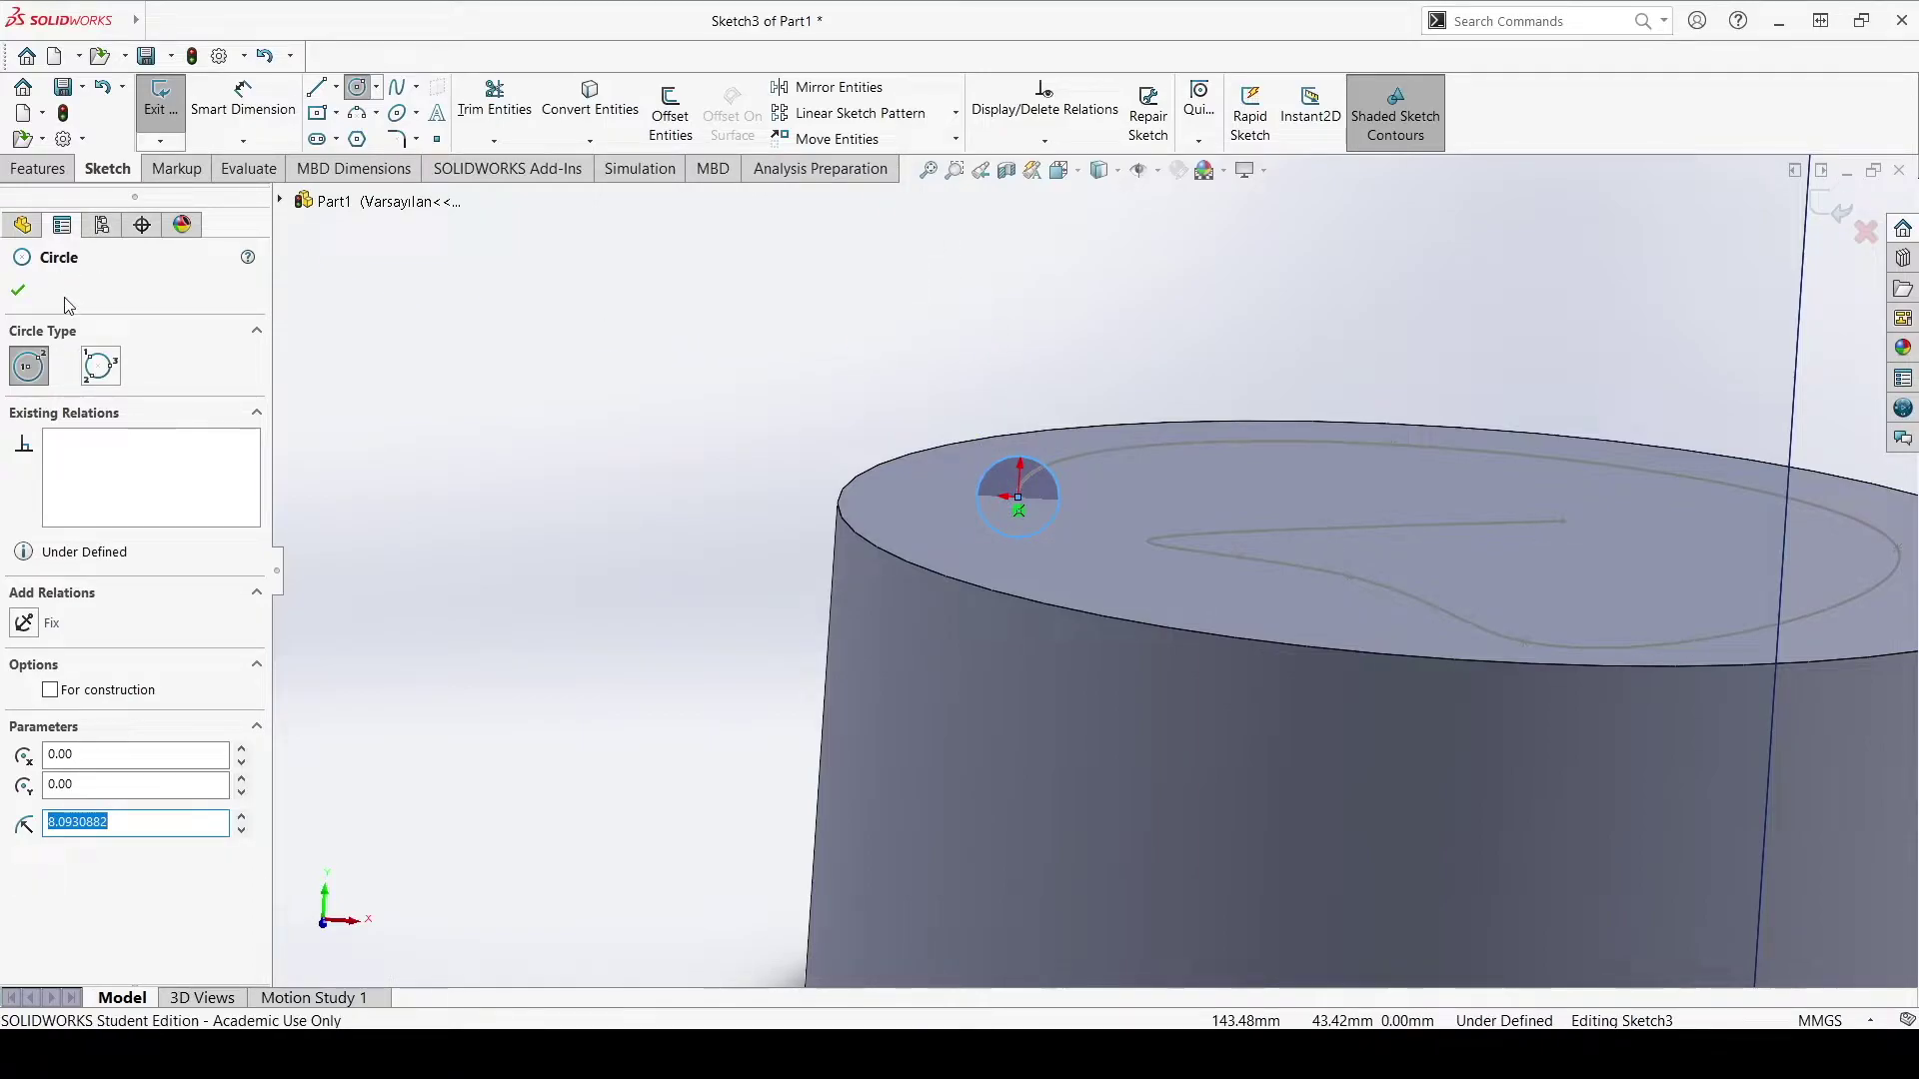
pyautogui.click(18, 290)
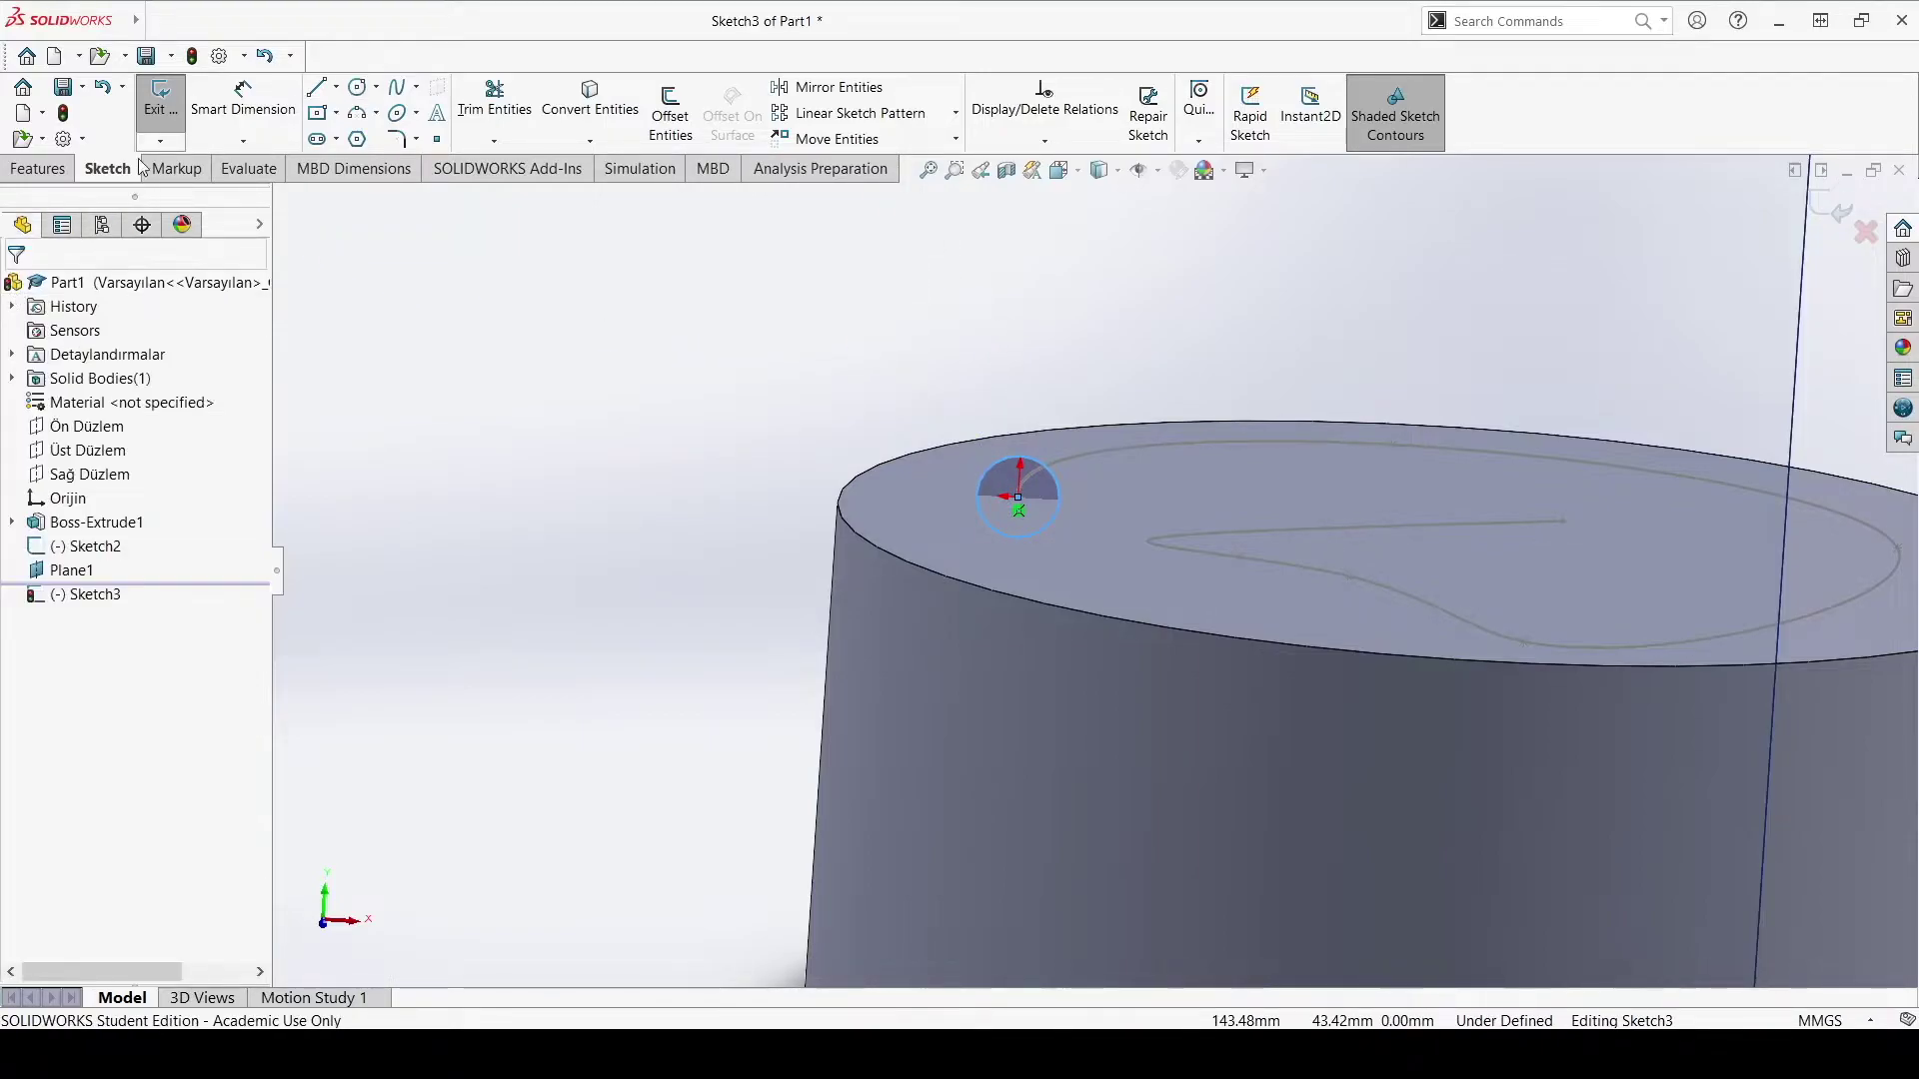
pyautogui.click(170, 111)
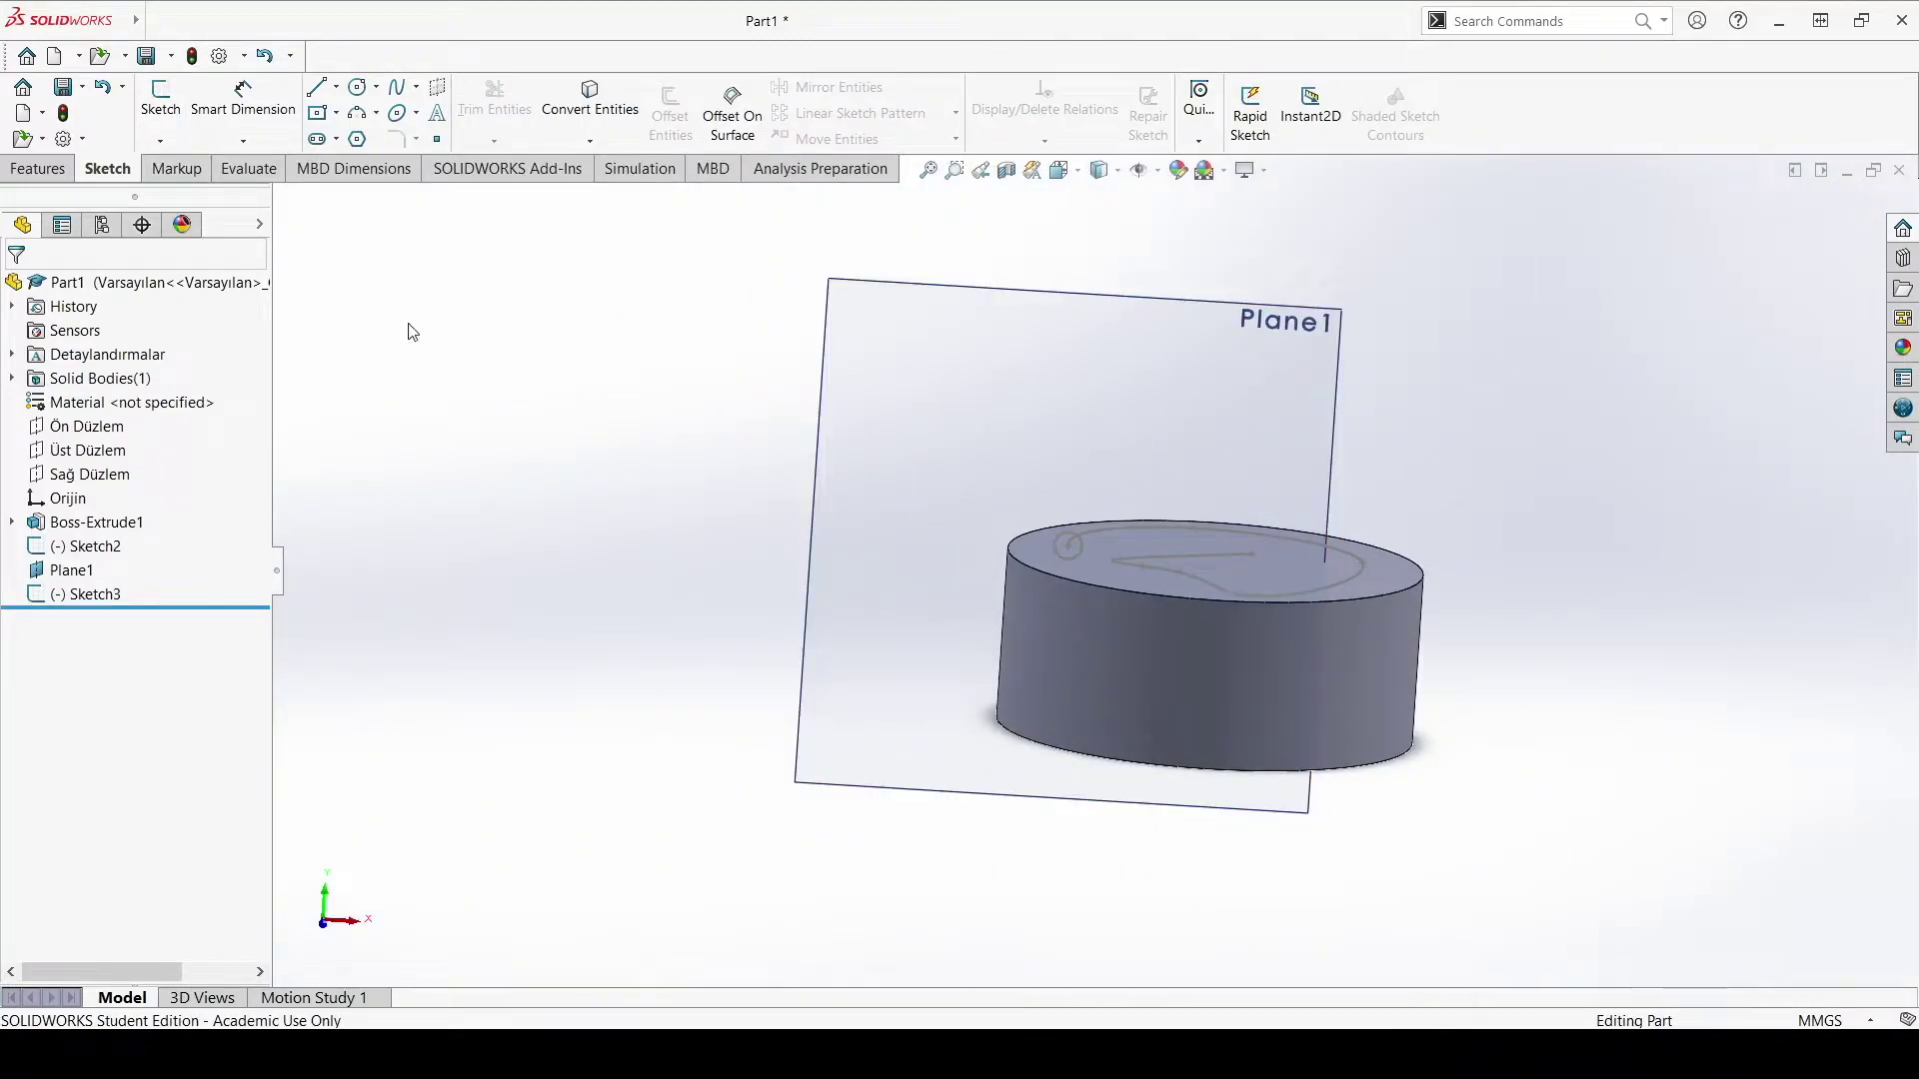
pyautogui.click(25, 176)
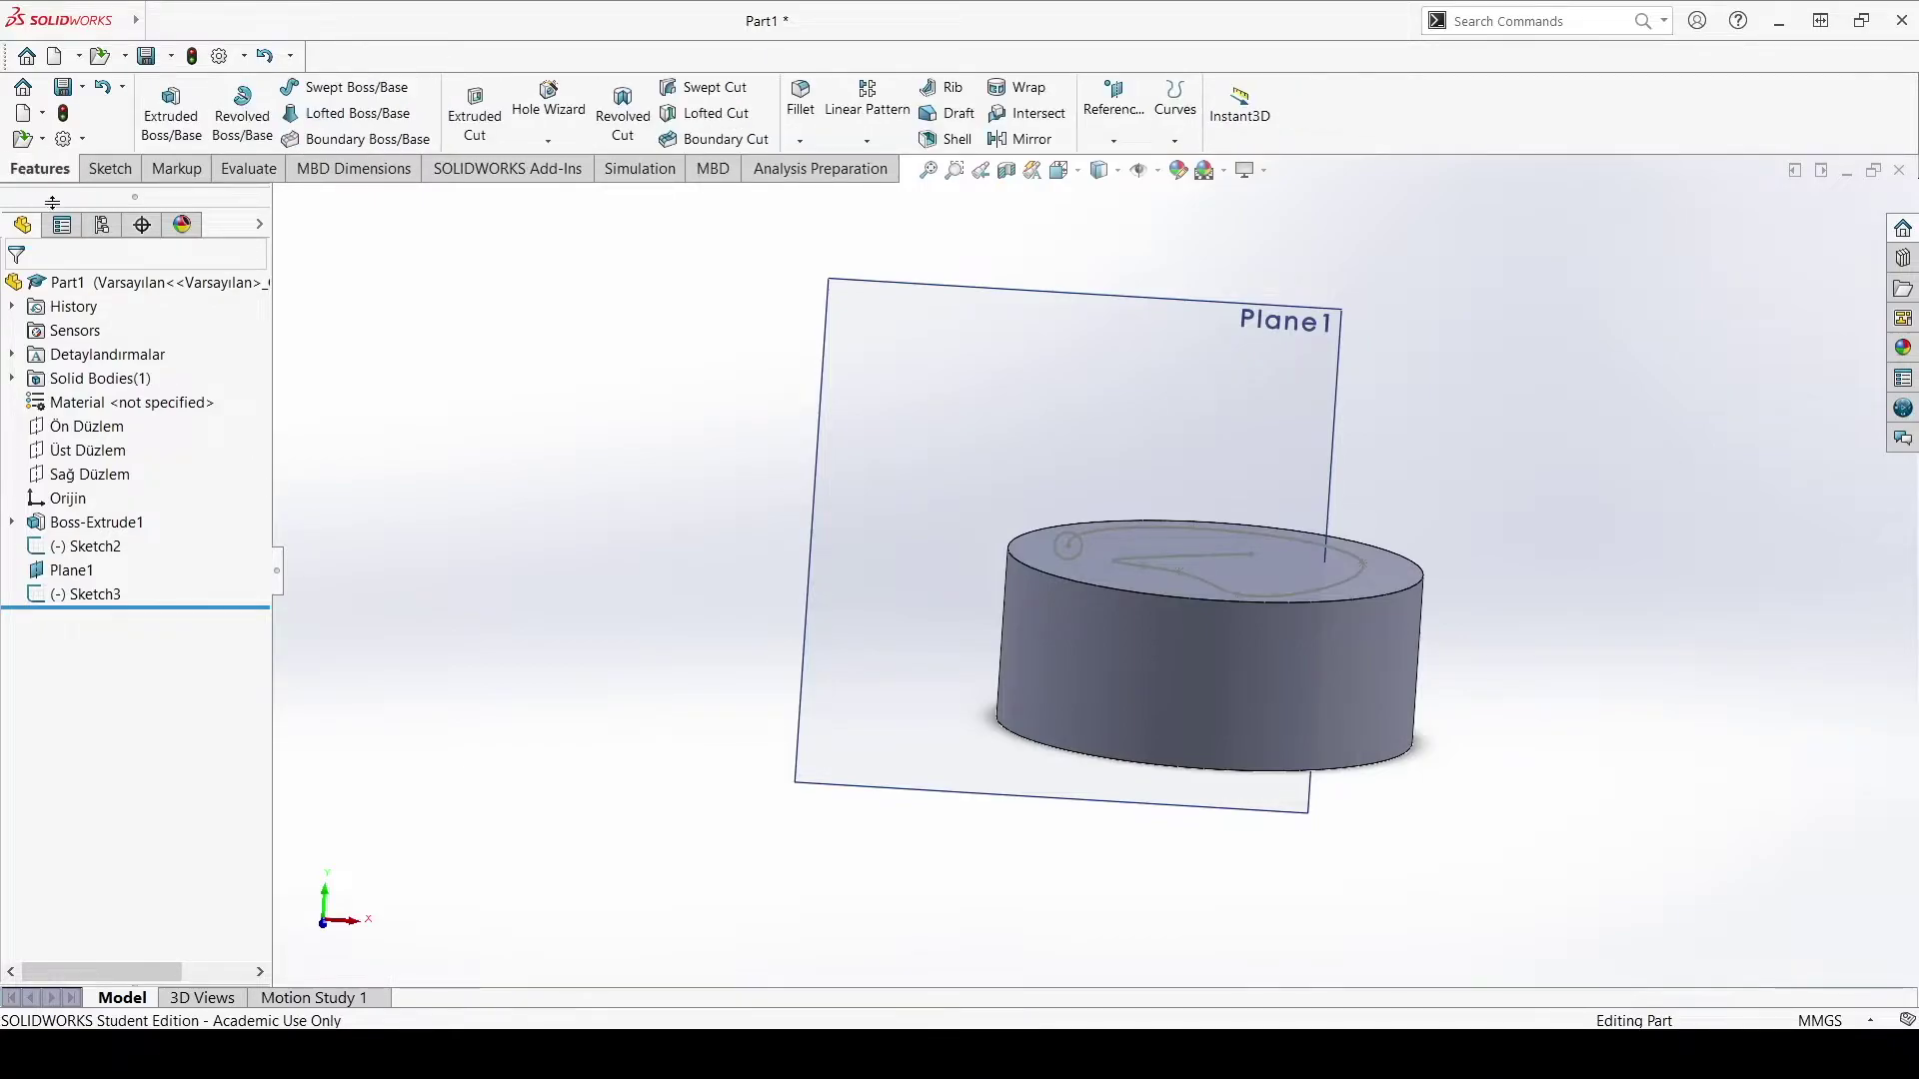
# Step: Set up a swept cut using the Sketch3 circle as profile and the Sketch2 spline as path
pyautogui.click(690, 88)
pyautogui.scroll(-3, 1184, 489)
pyautogui.moveTo(1094, 617)
pyautogui.mouseDown(button='middle')
pyautogui.moveTo(963, 711)
pyautogui.moveTo(1148, 551)
pyautogui.mouseUp(button='middle')
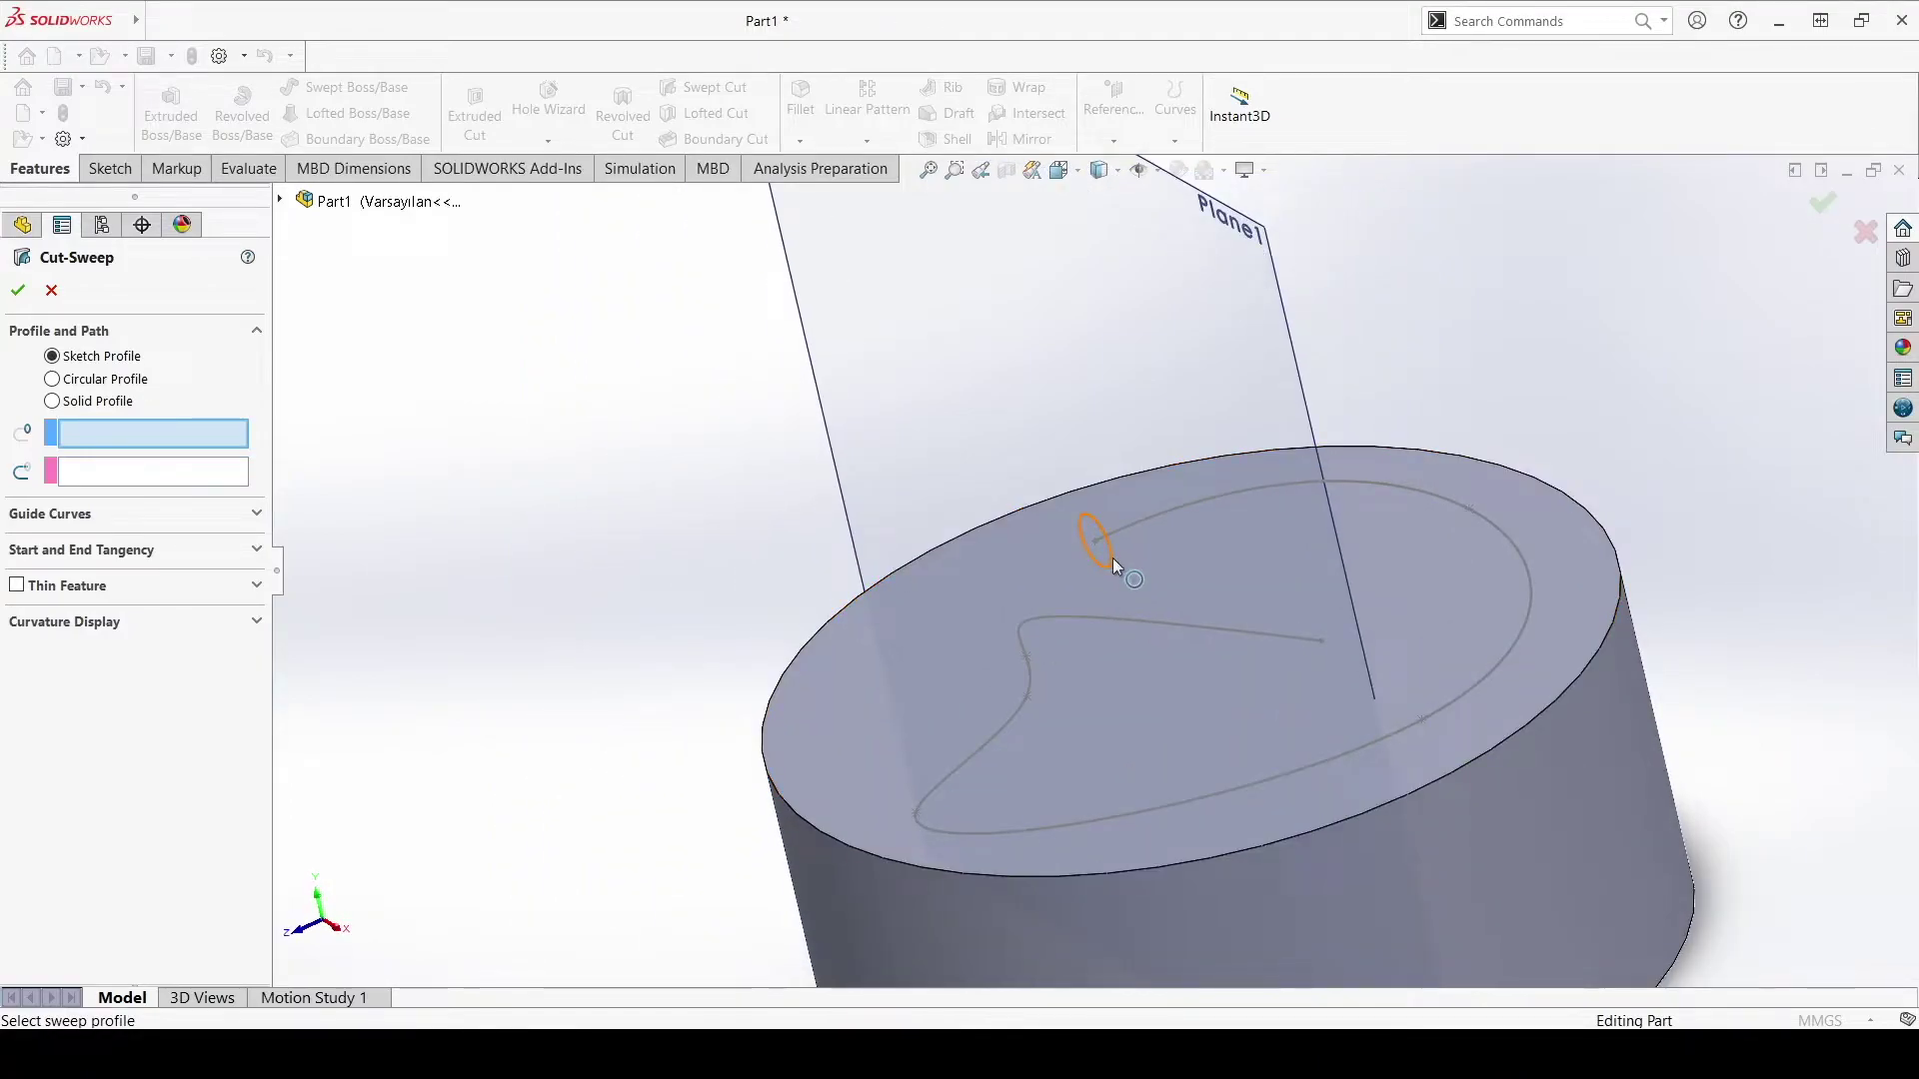
pyautogui.click(1112, 560)
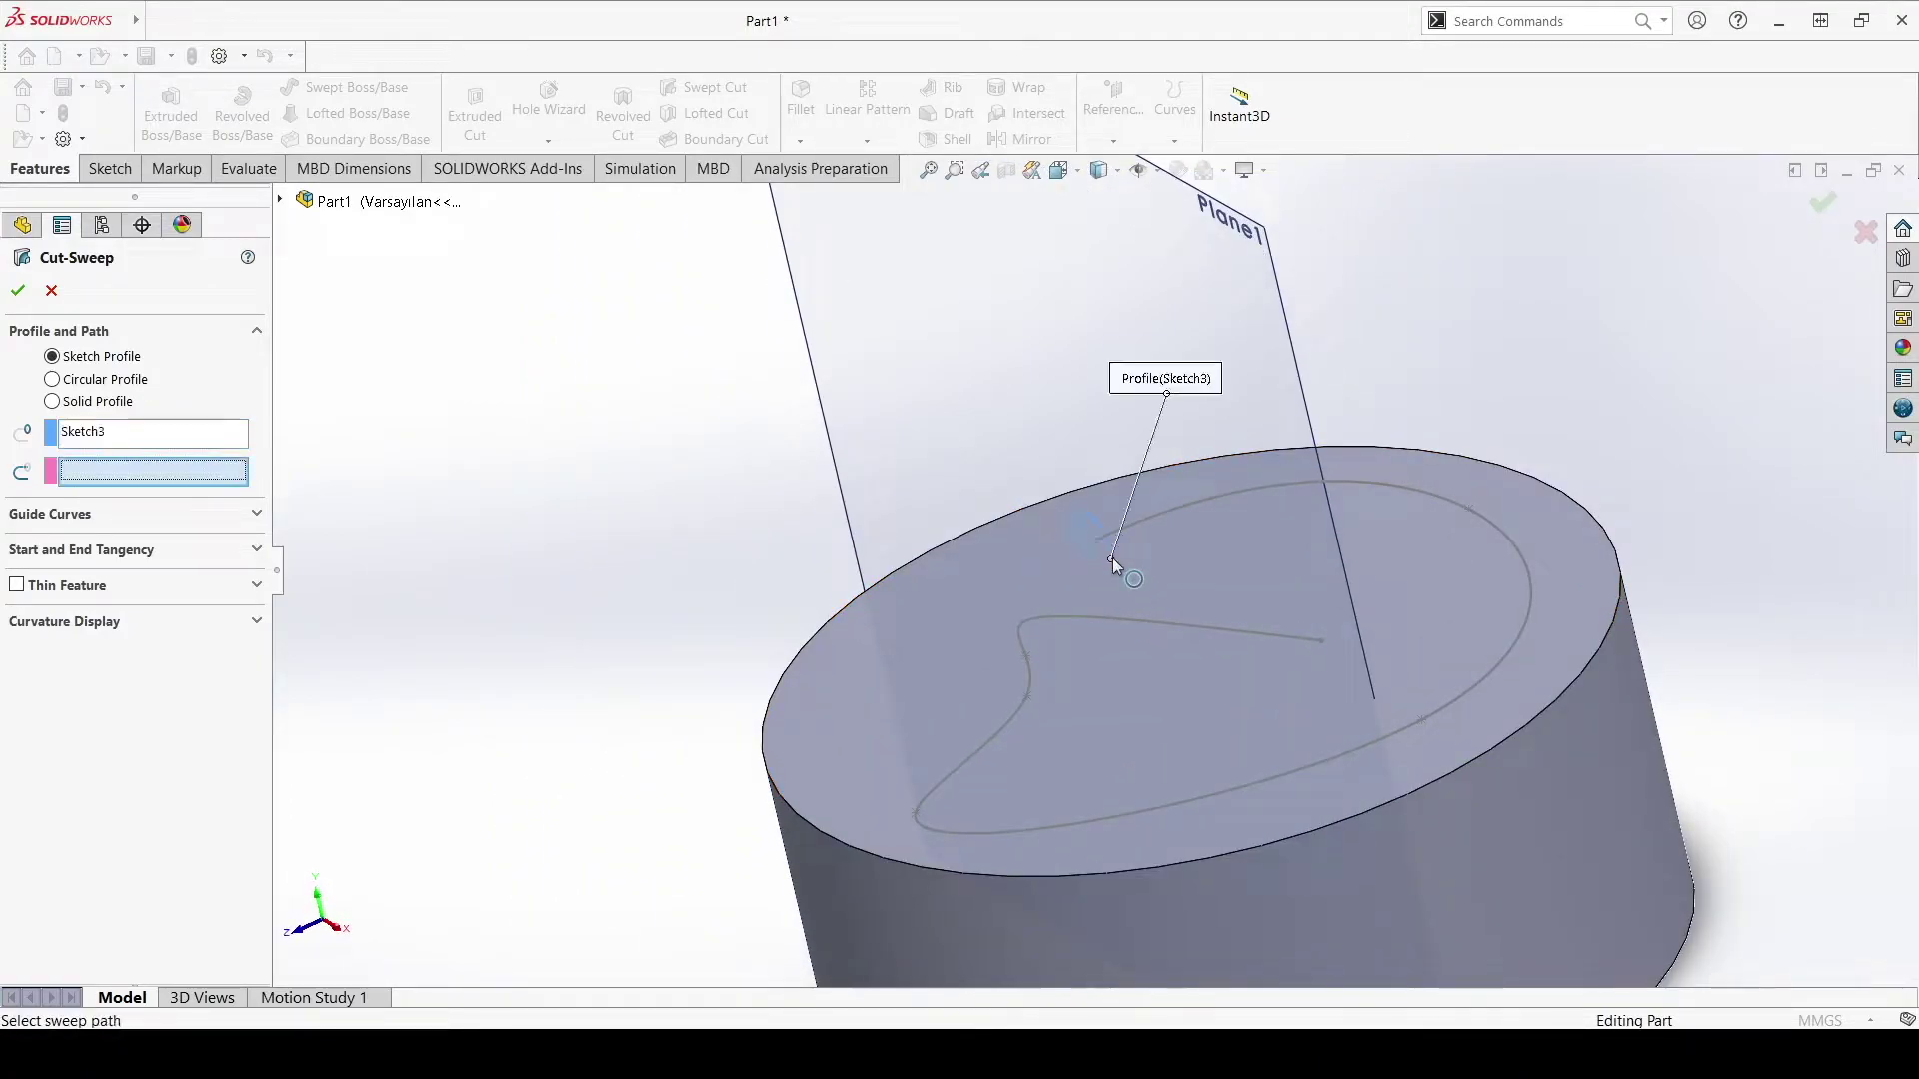
pyautogui.click(1442, 708)
pyautogui.moveTo(1172, 667); pyautogui.dragTo(1298, 708, button='middle')
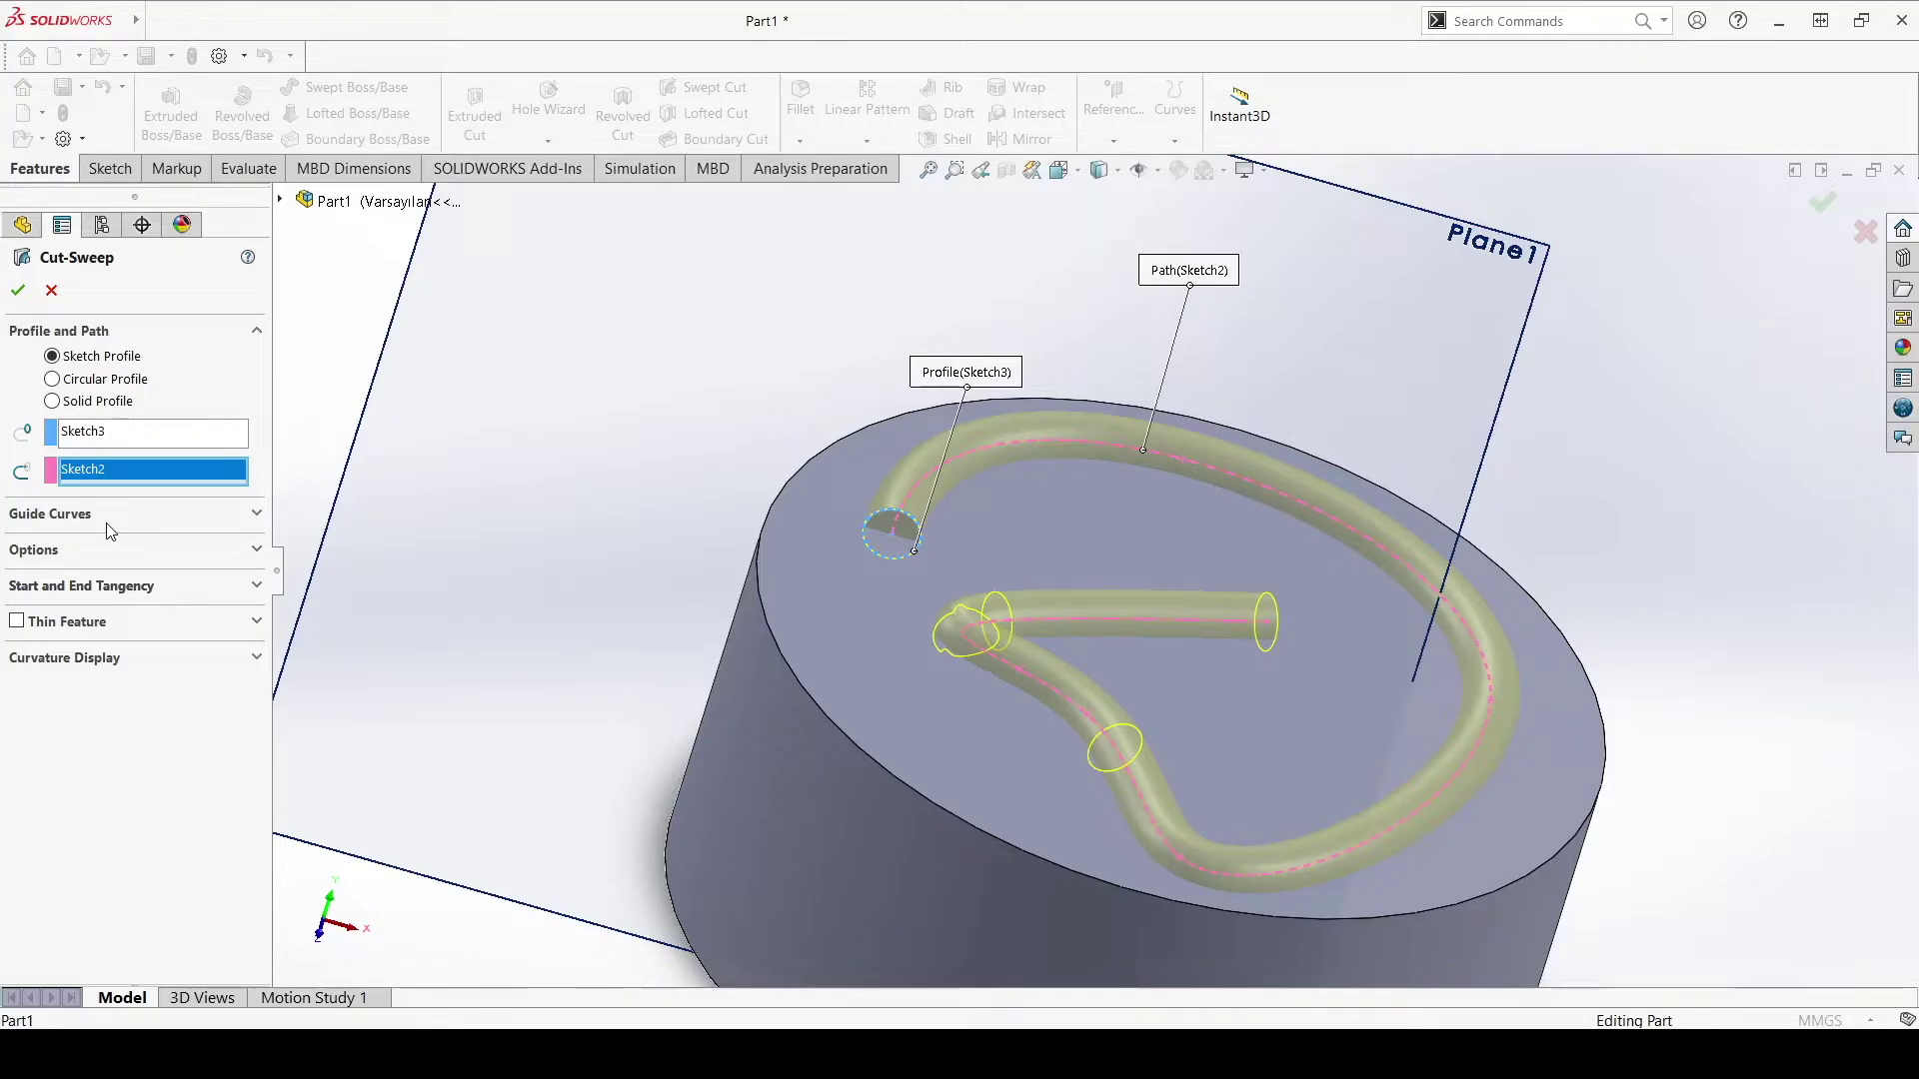
# Step: Try a 2 mm thin feature, switch it back off, and apply the swept cut
pyautogui.click(18, 620)
pyautogui.click(44, 698)
pyautogui.write('2')
pyautogui.press('Return')
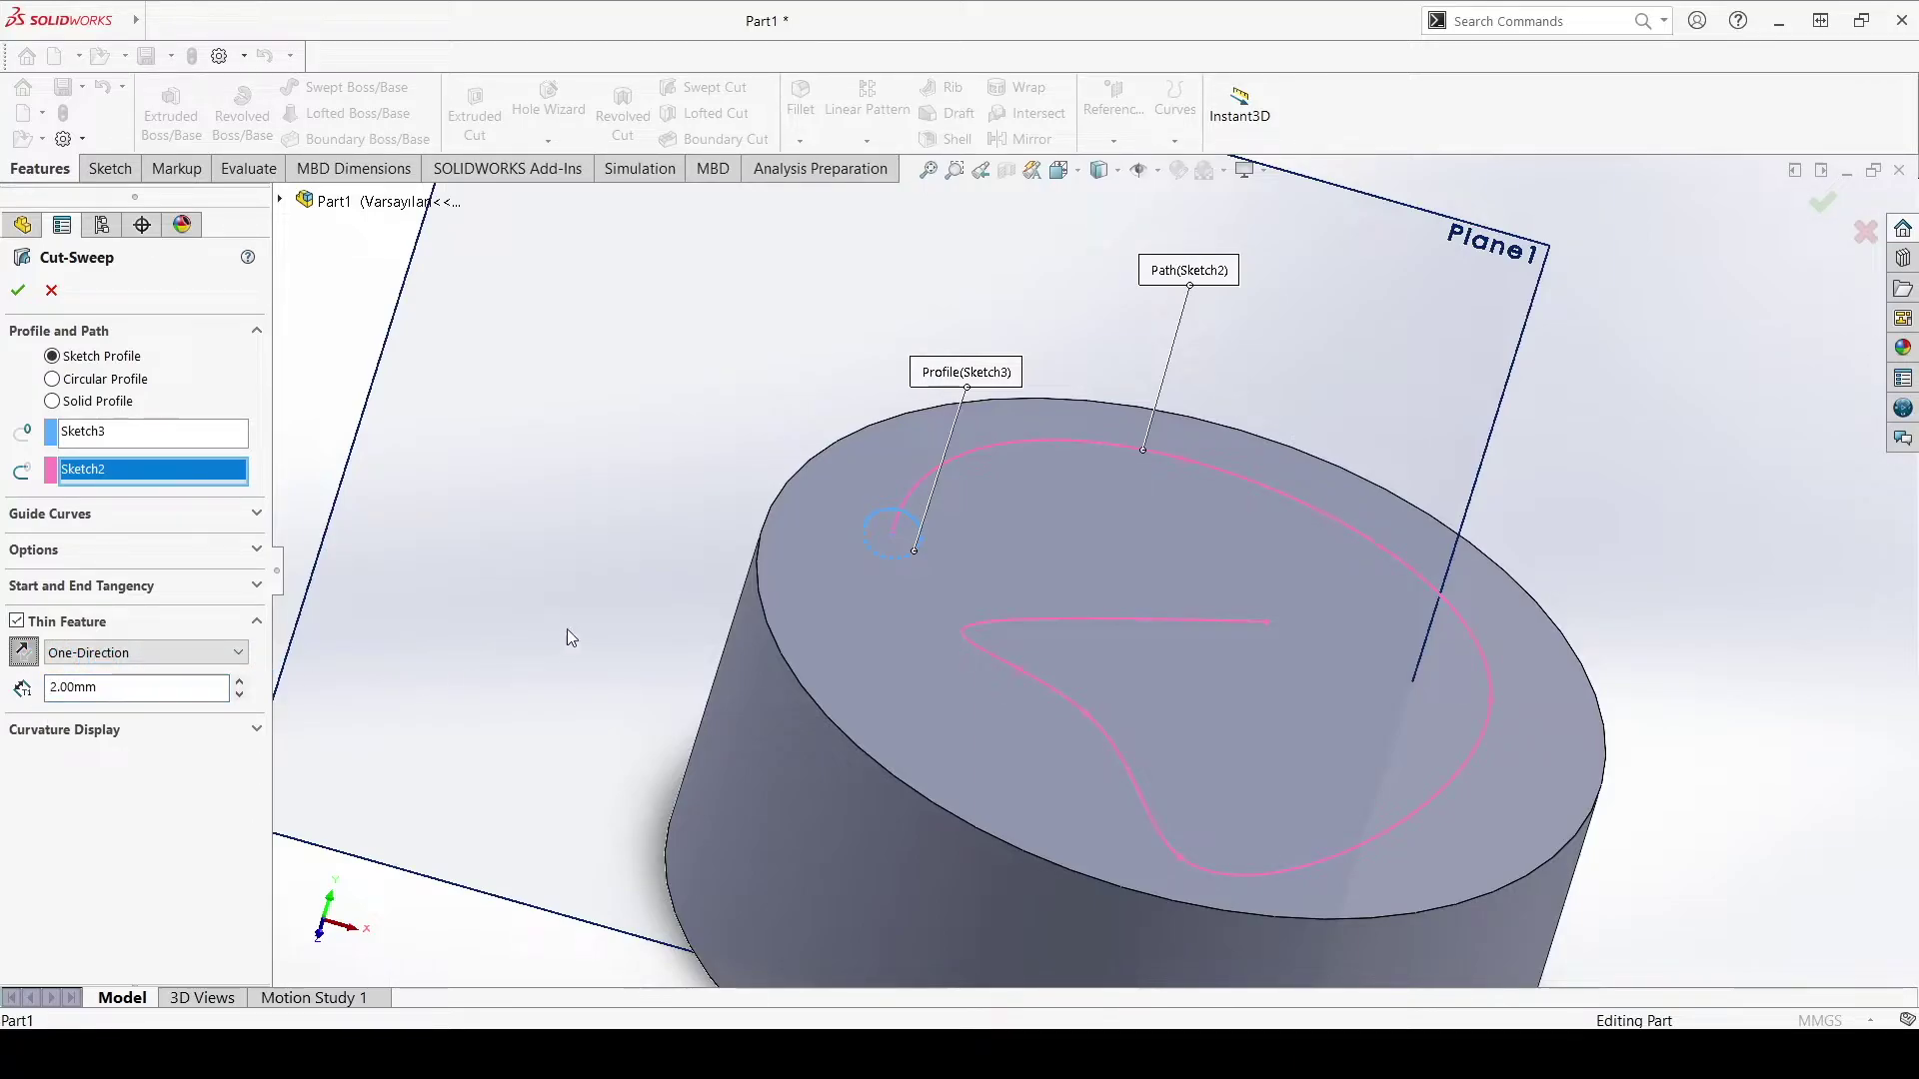
pyautogui.click(19, 622)
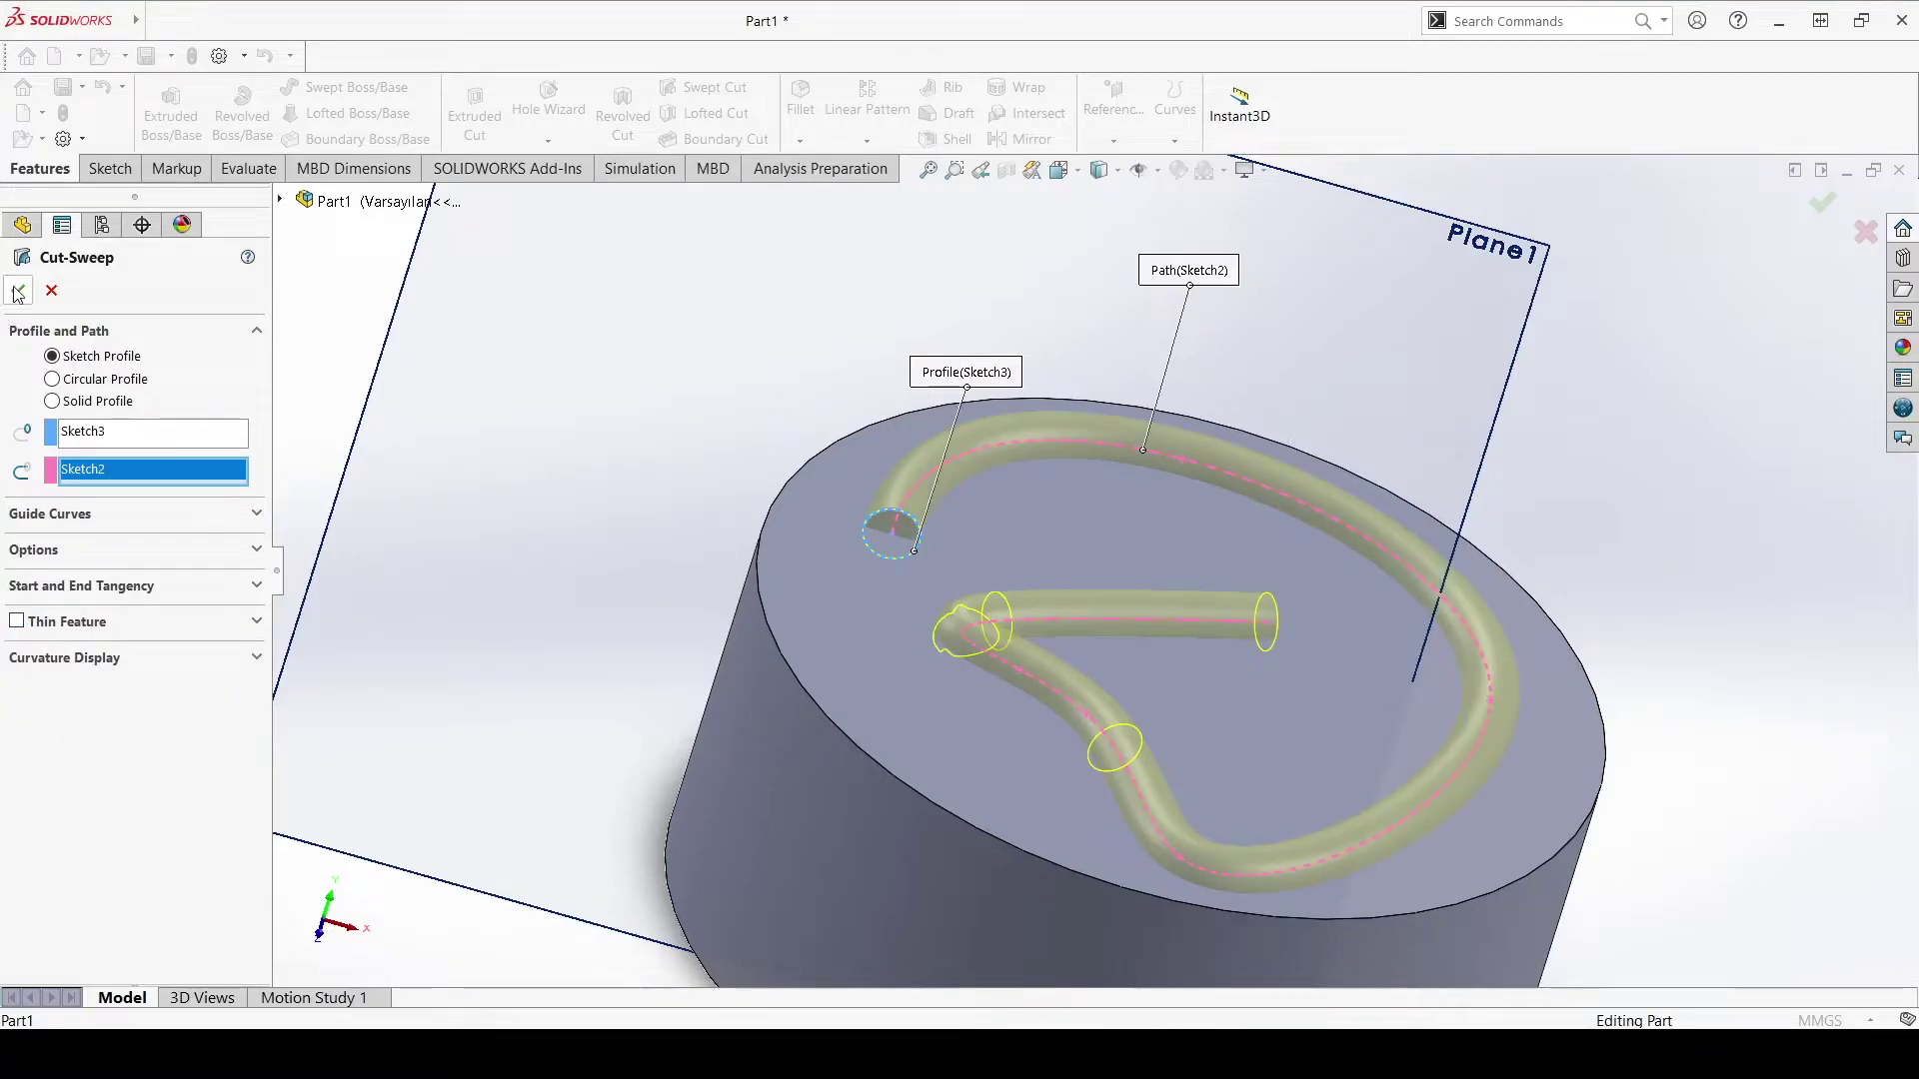
pyautogui.press('Return')
# Step: Orbit the view to inspect the Cut-Sweep1 groove from above
pyautogui.scroll(-2, 1361, 672)
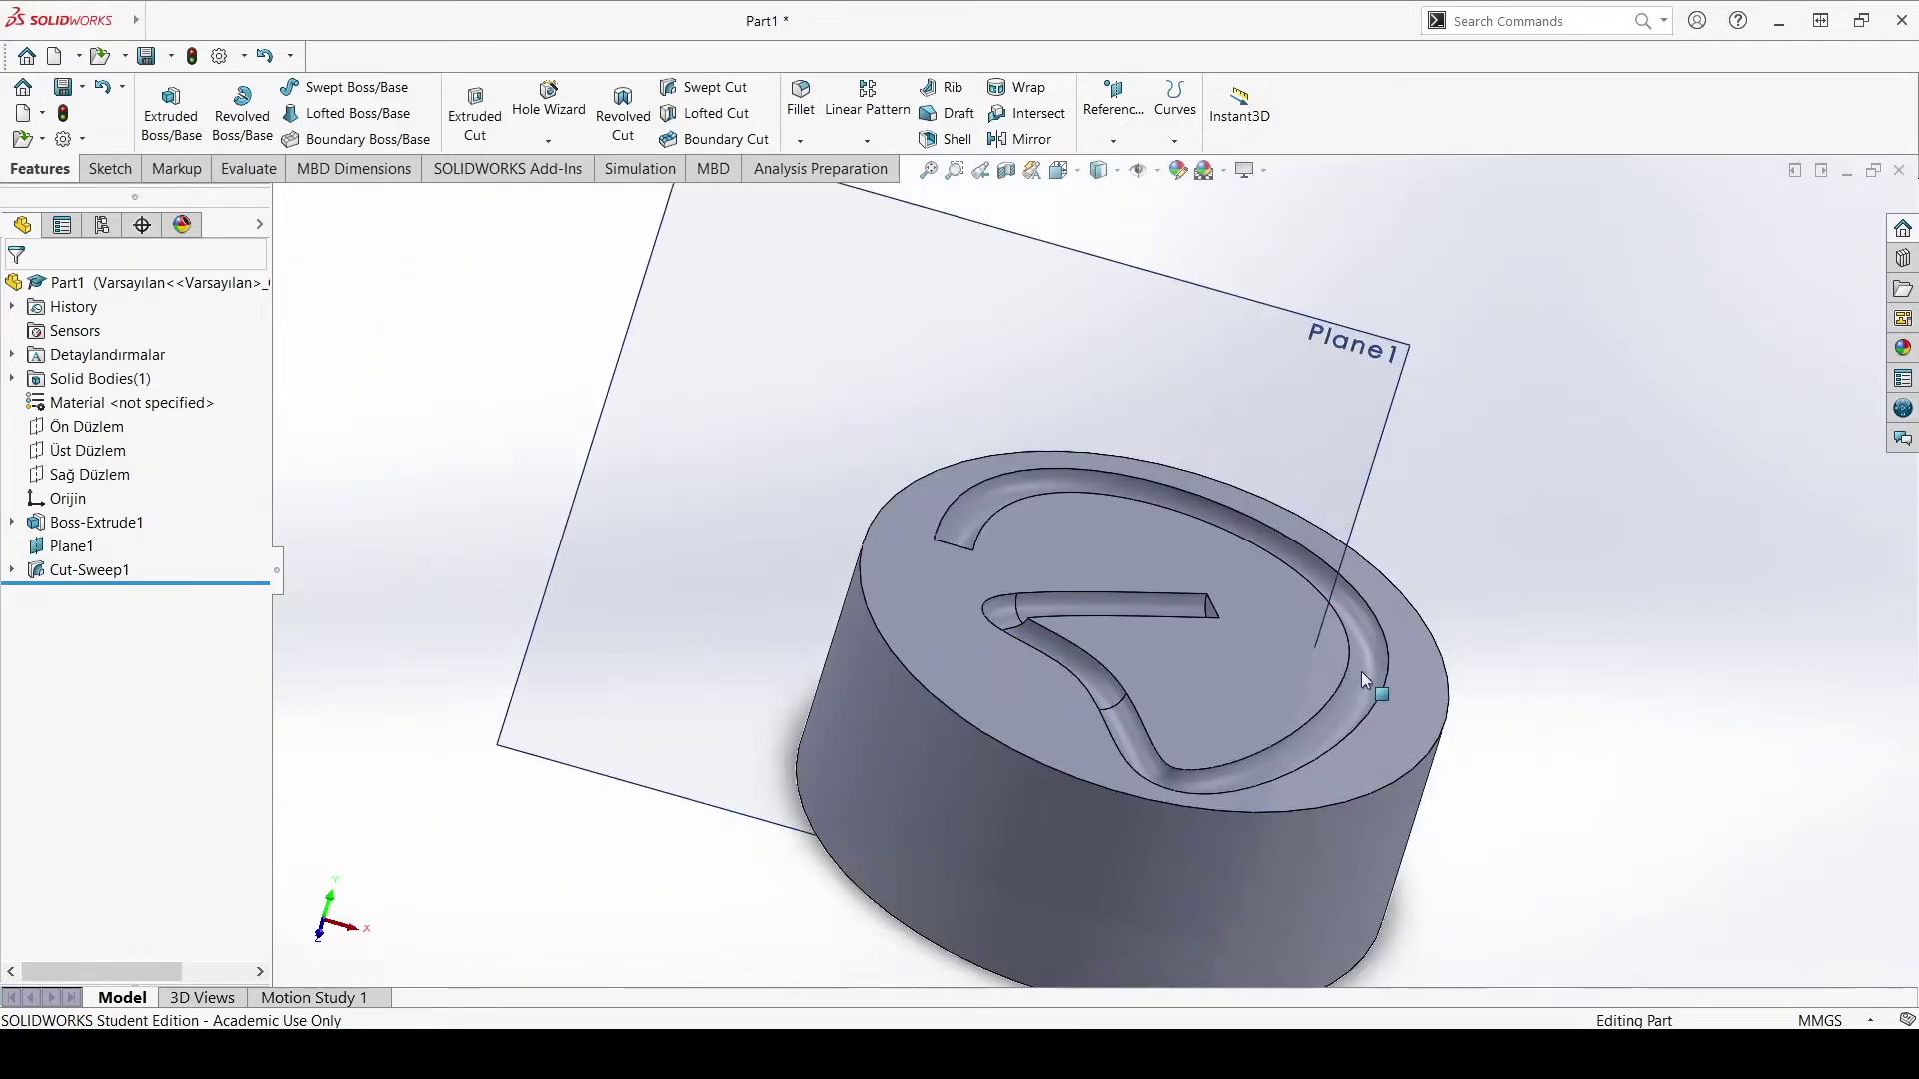
pyautogui.moveTo(1361, 671)
pyautogui.mouseDown(button='middle')
pyautogui.moveTo(1054, 555)
pyautogui.moveTo(1068, 593)
pyautogui.mouseUp(button='middle')
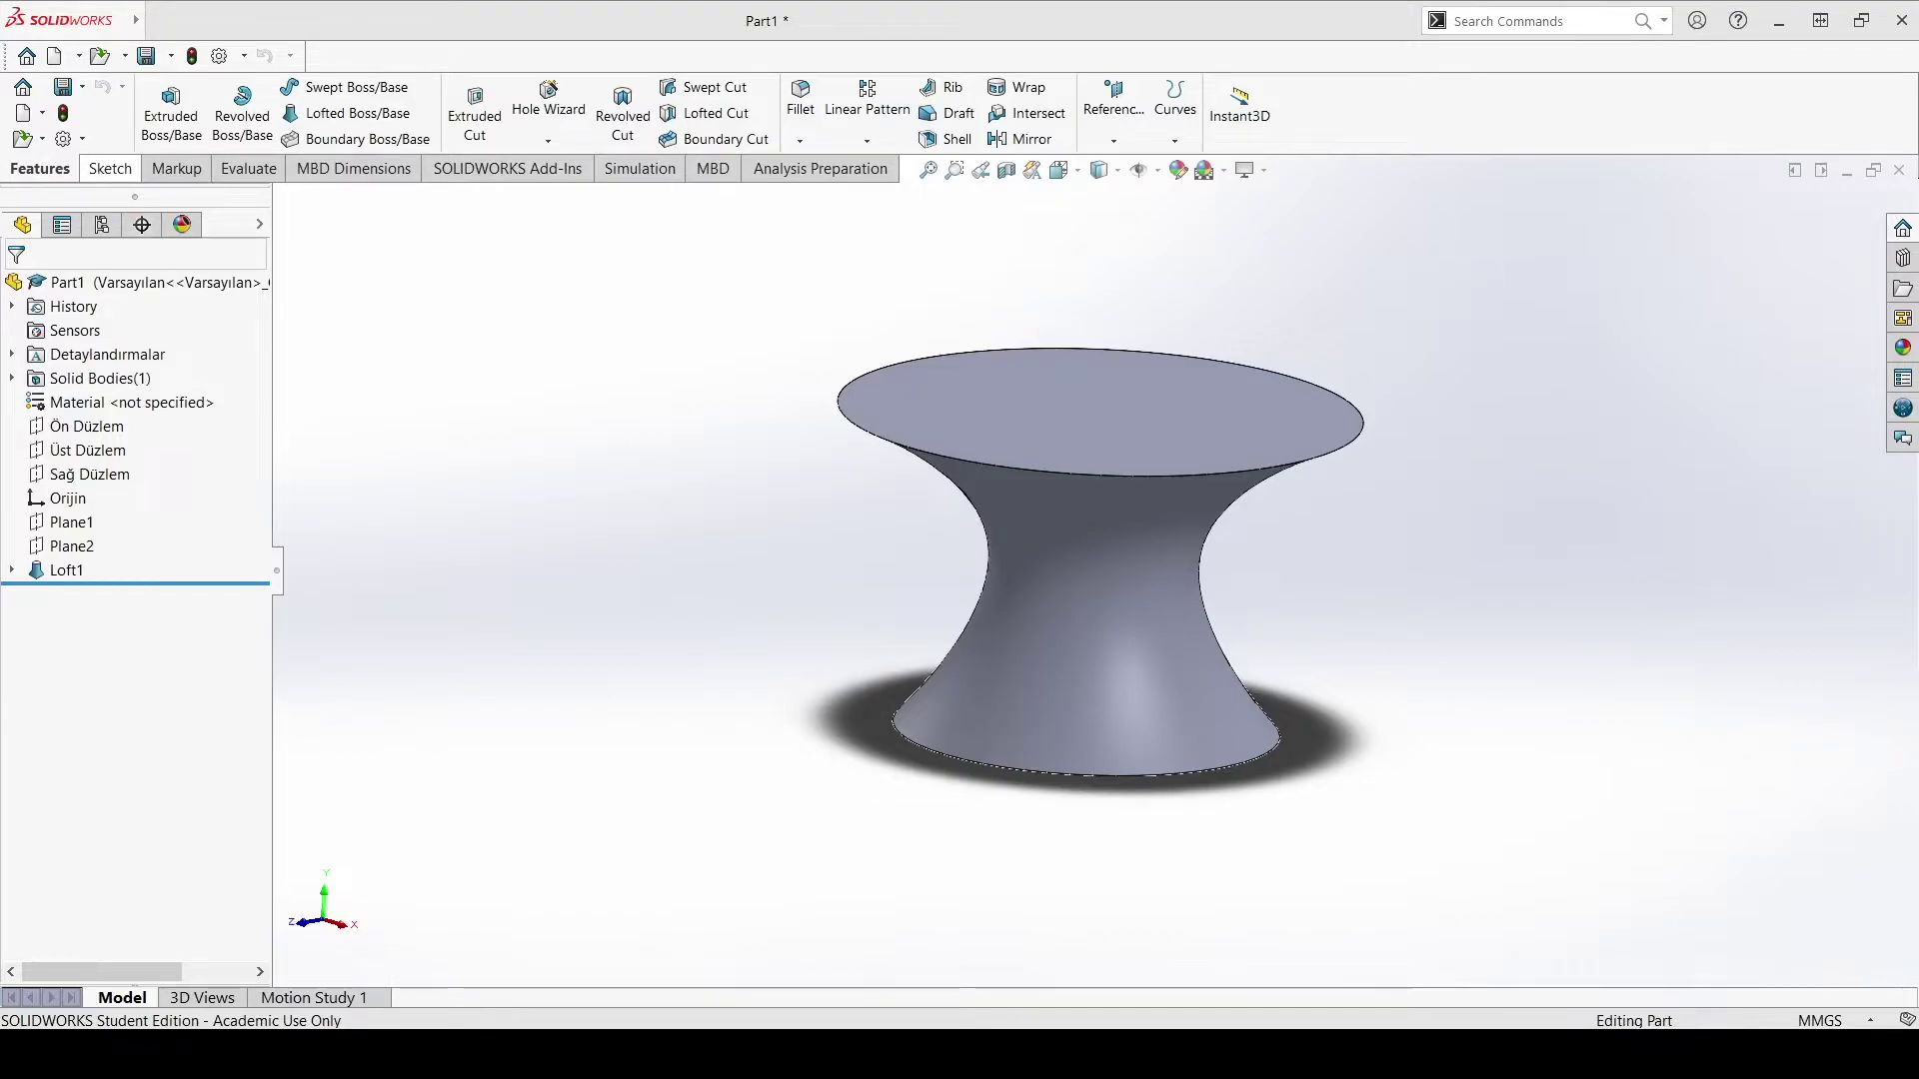
pyautogui.click(109, 168)
# Step: Start Sketch4 on Plane2, chosen from the flyout tree, viewing the top face head-on
pyautogui.click(160, 100)
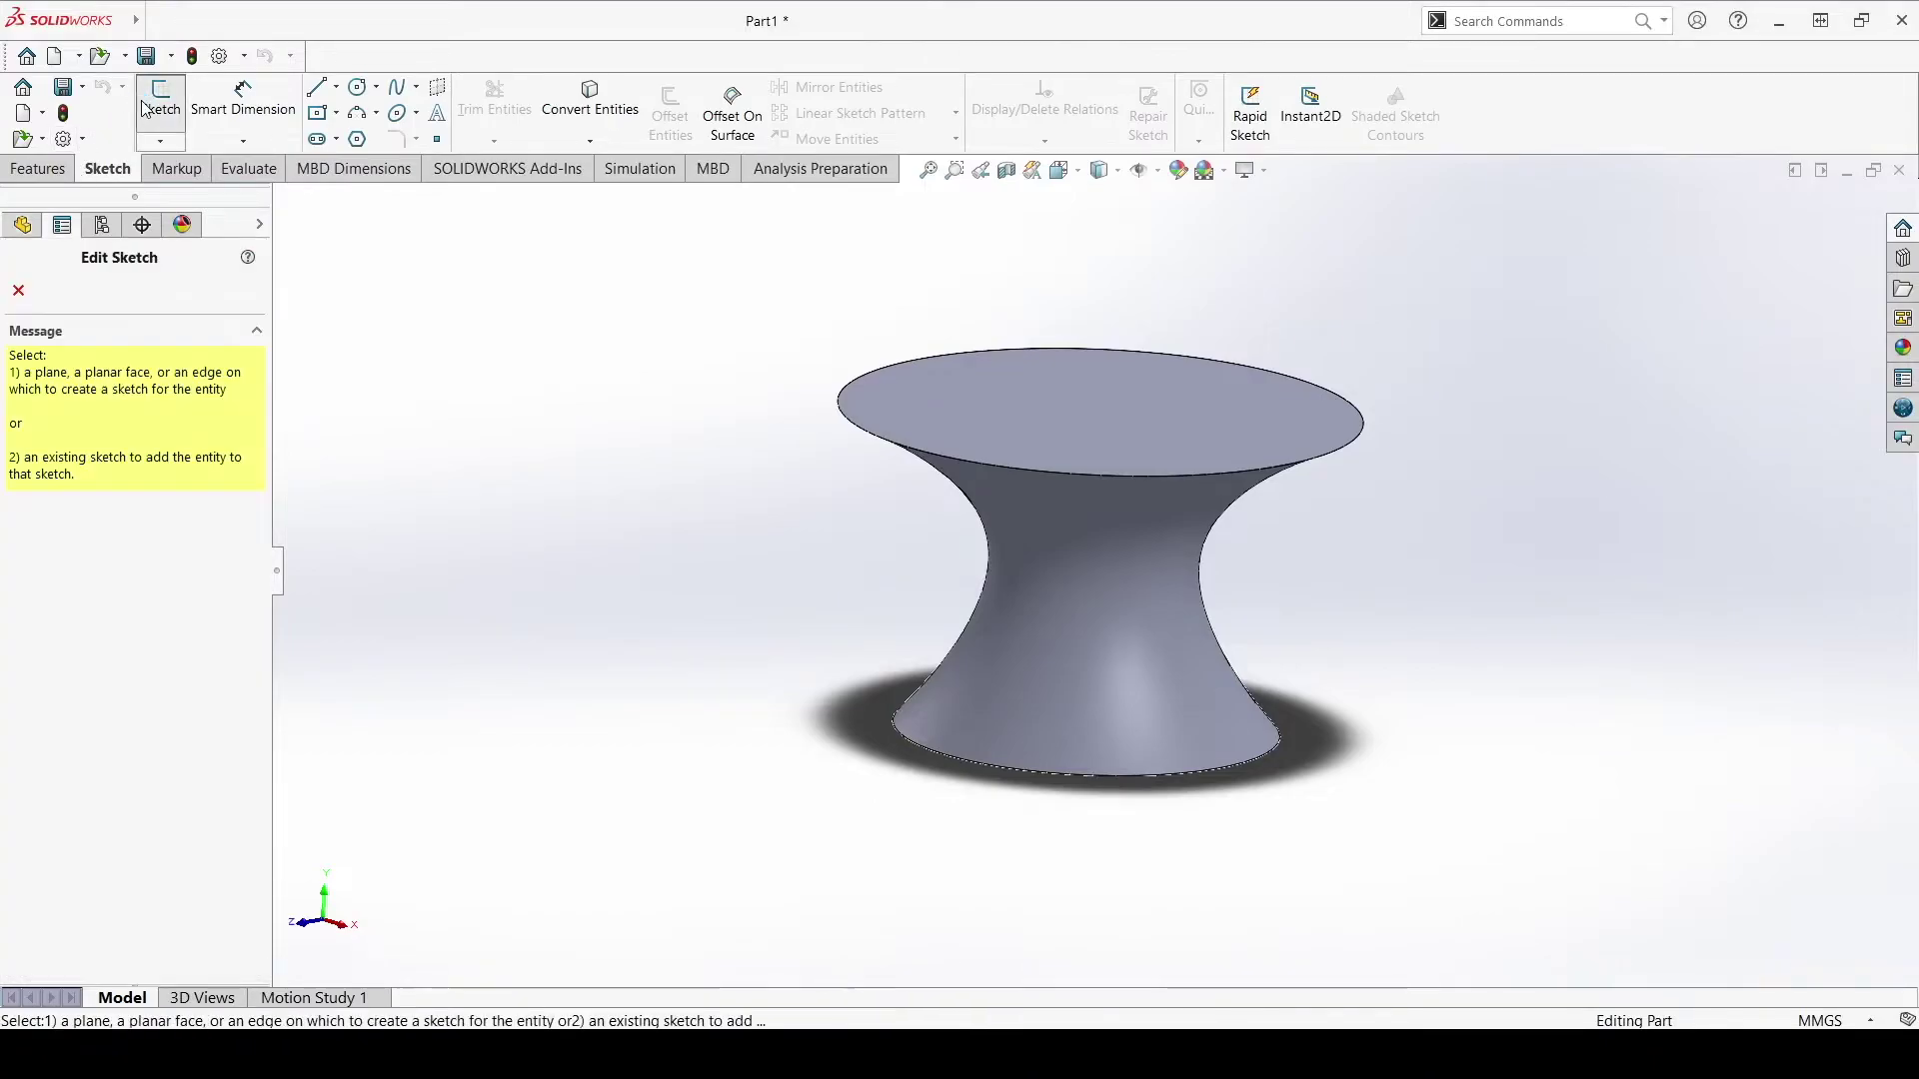
pyautogui.click(38, 170)
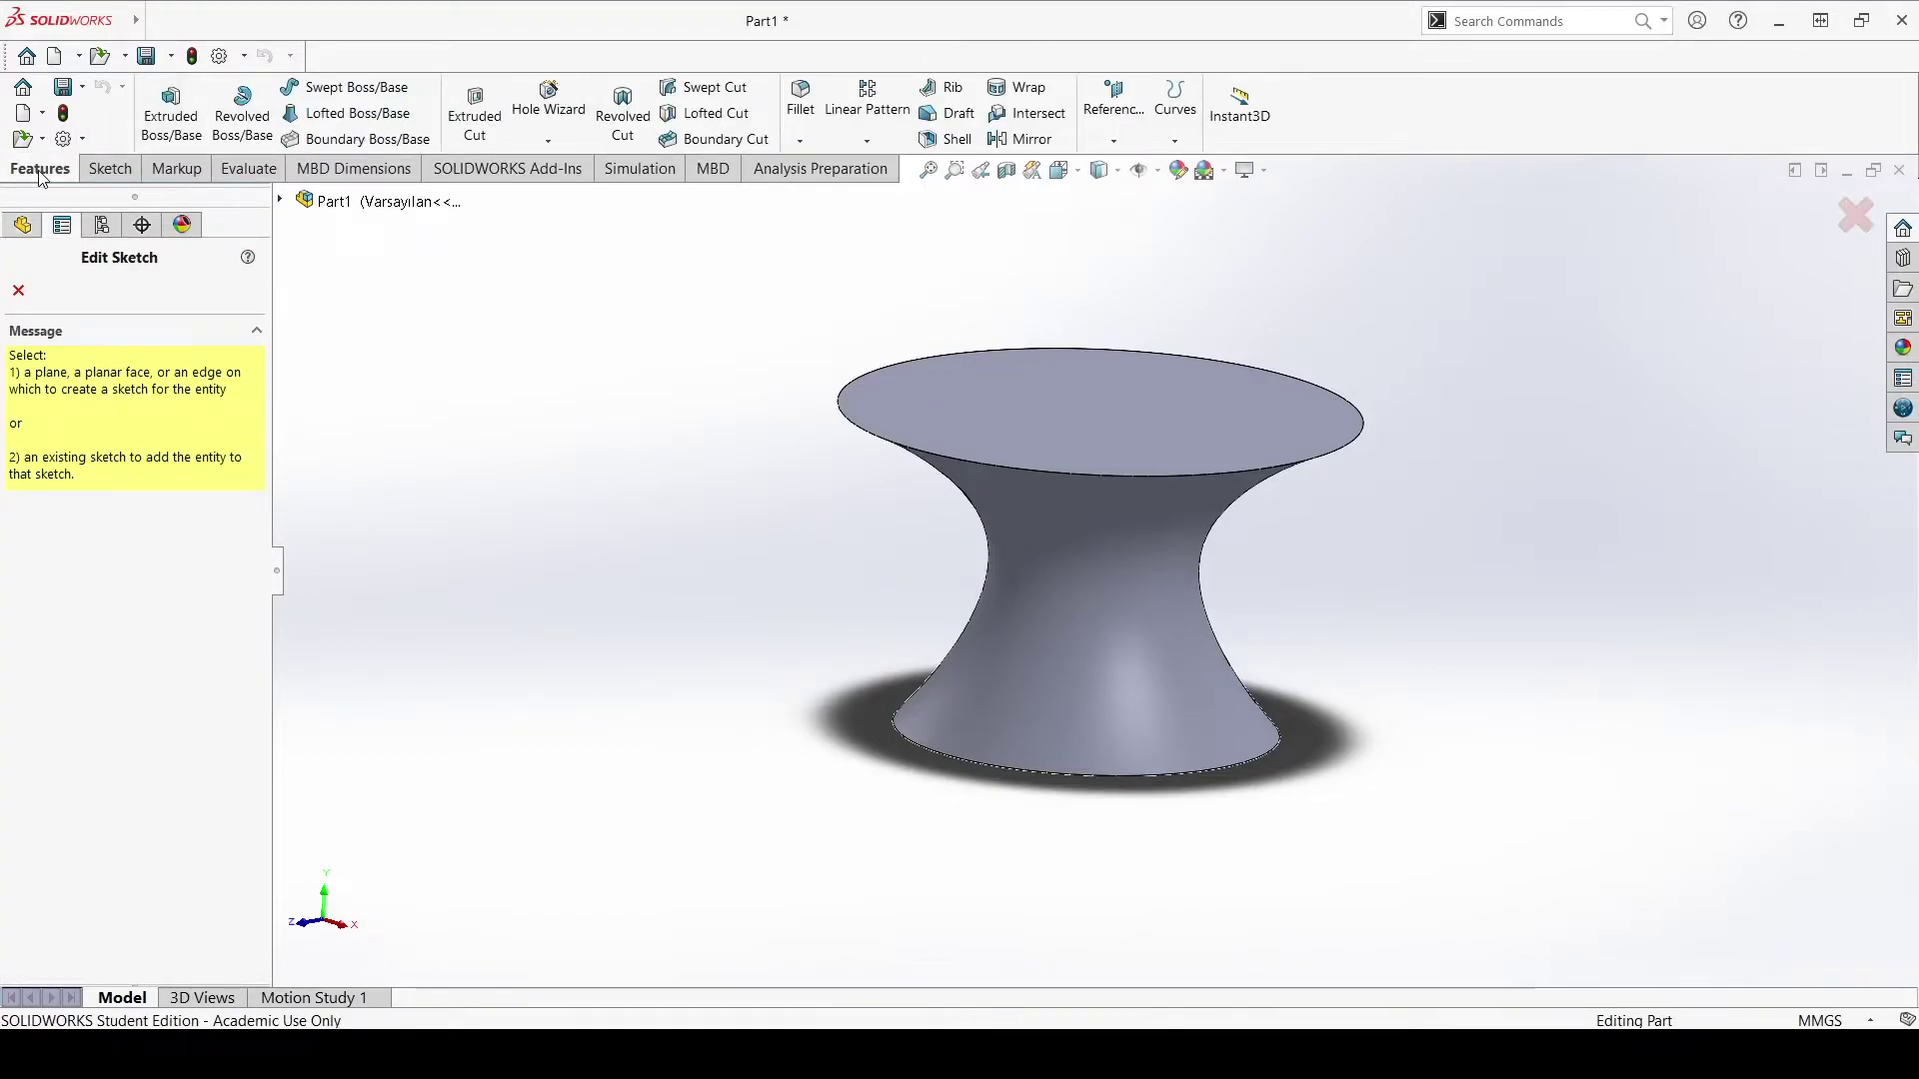
pyautogui.click(280, 198)
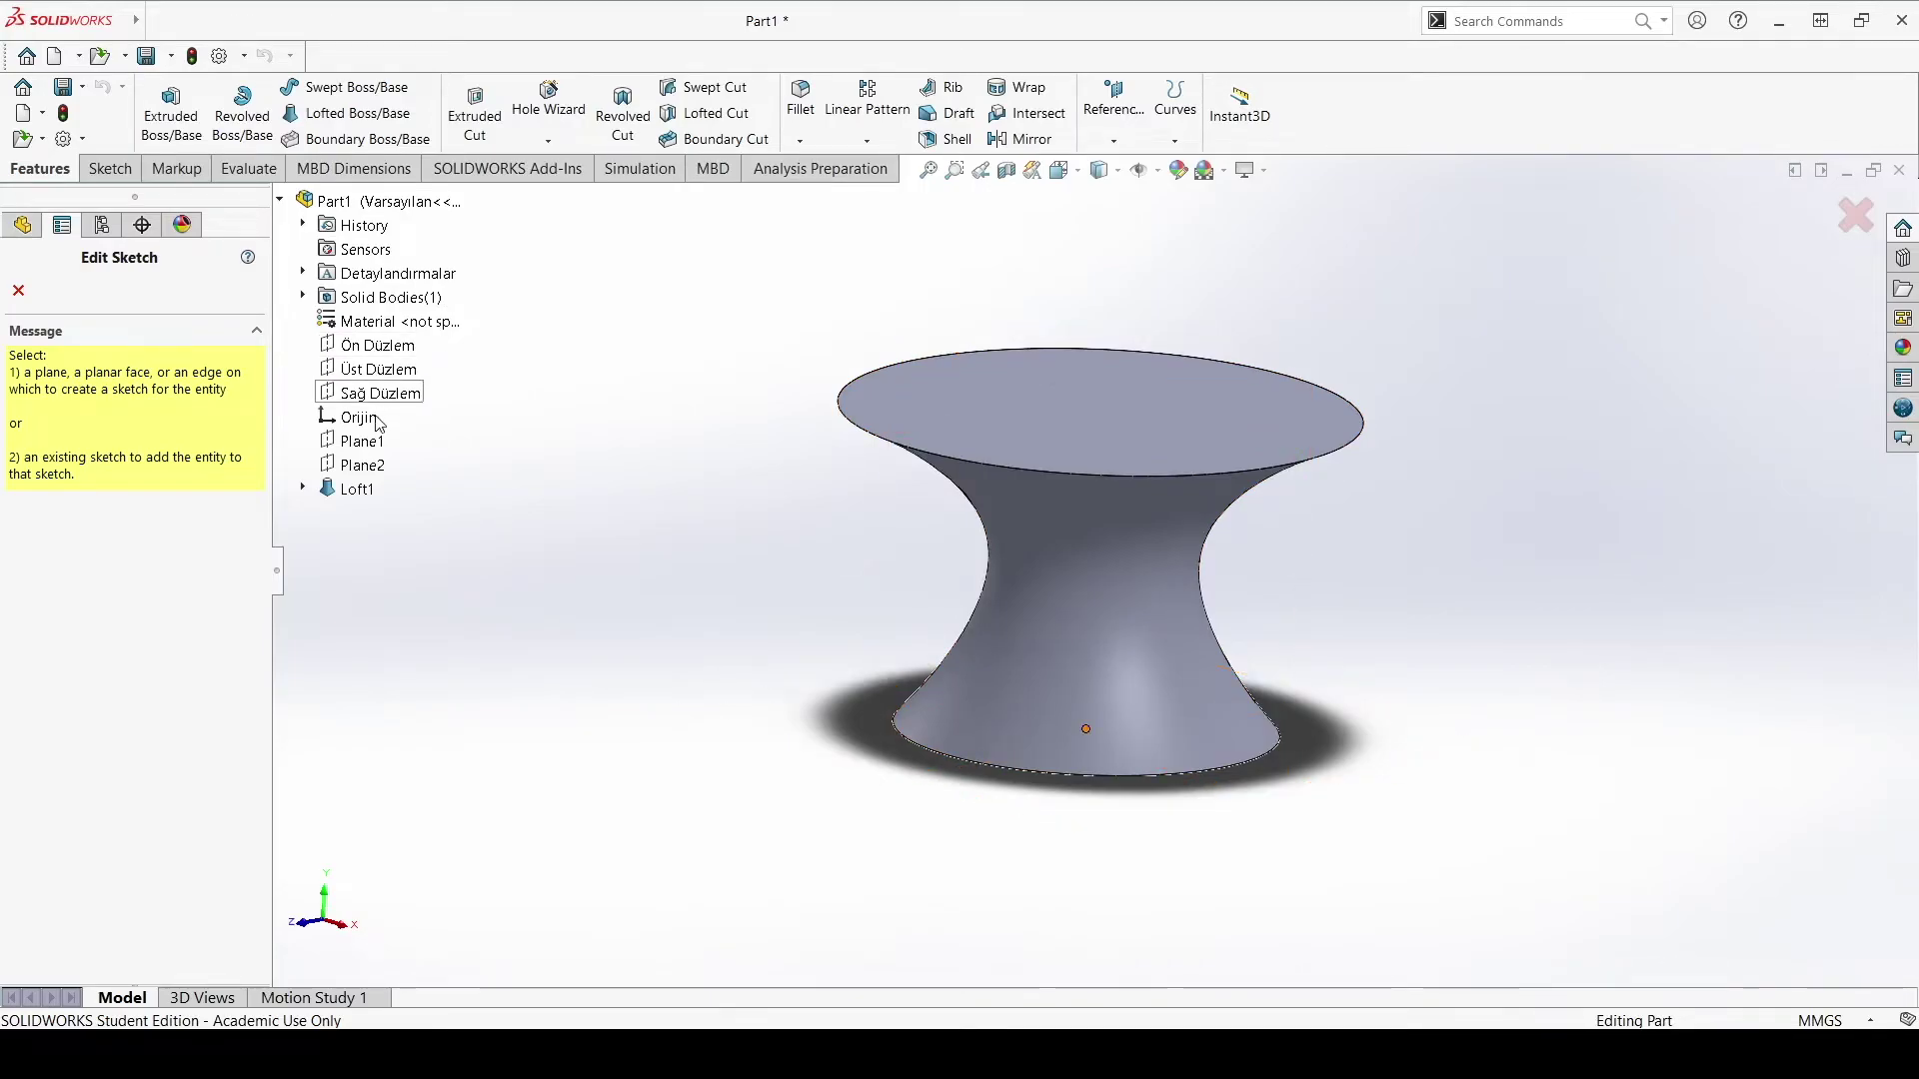
pyautogui.click(380, 465)
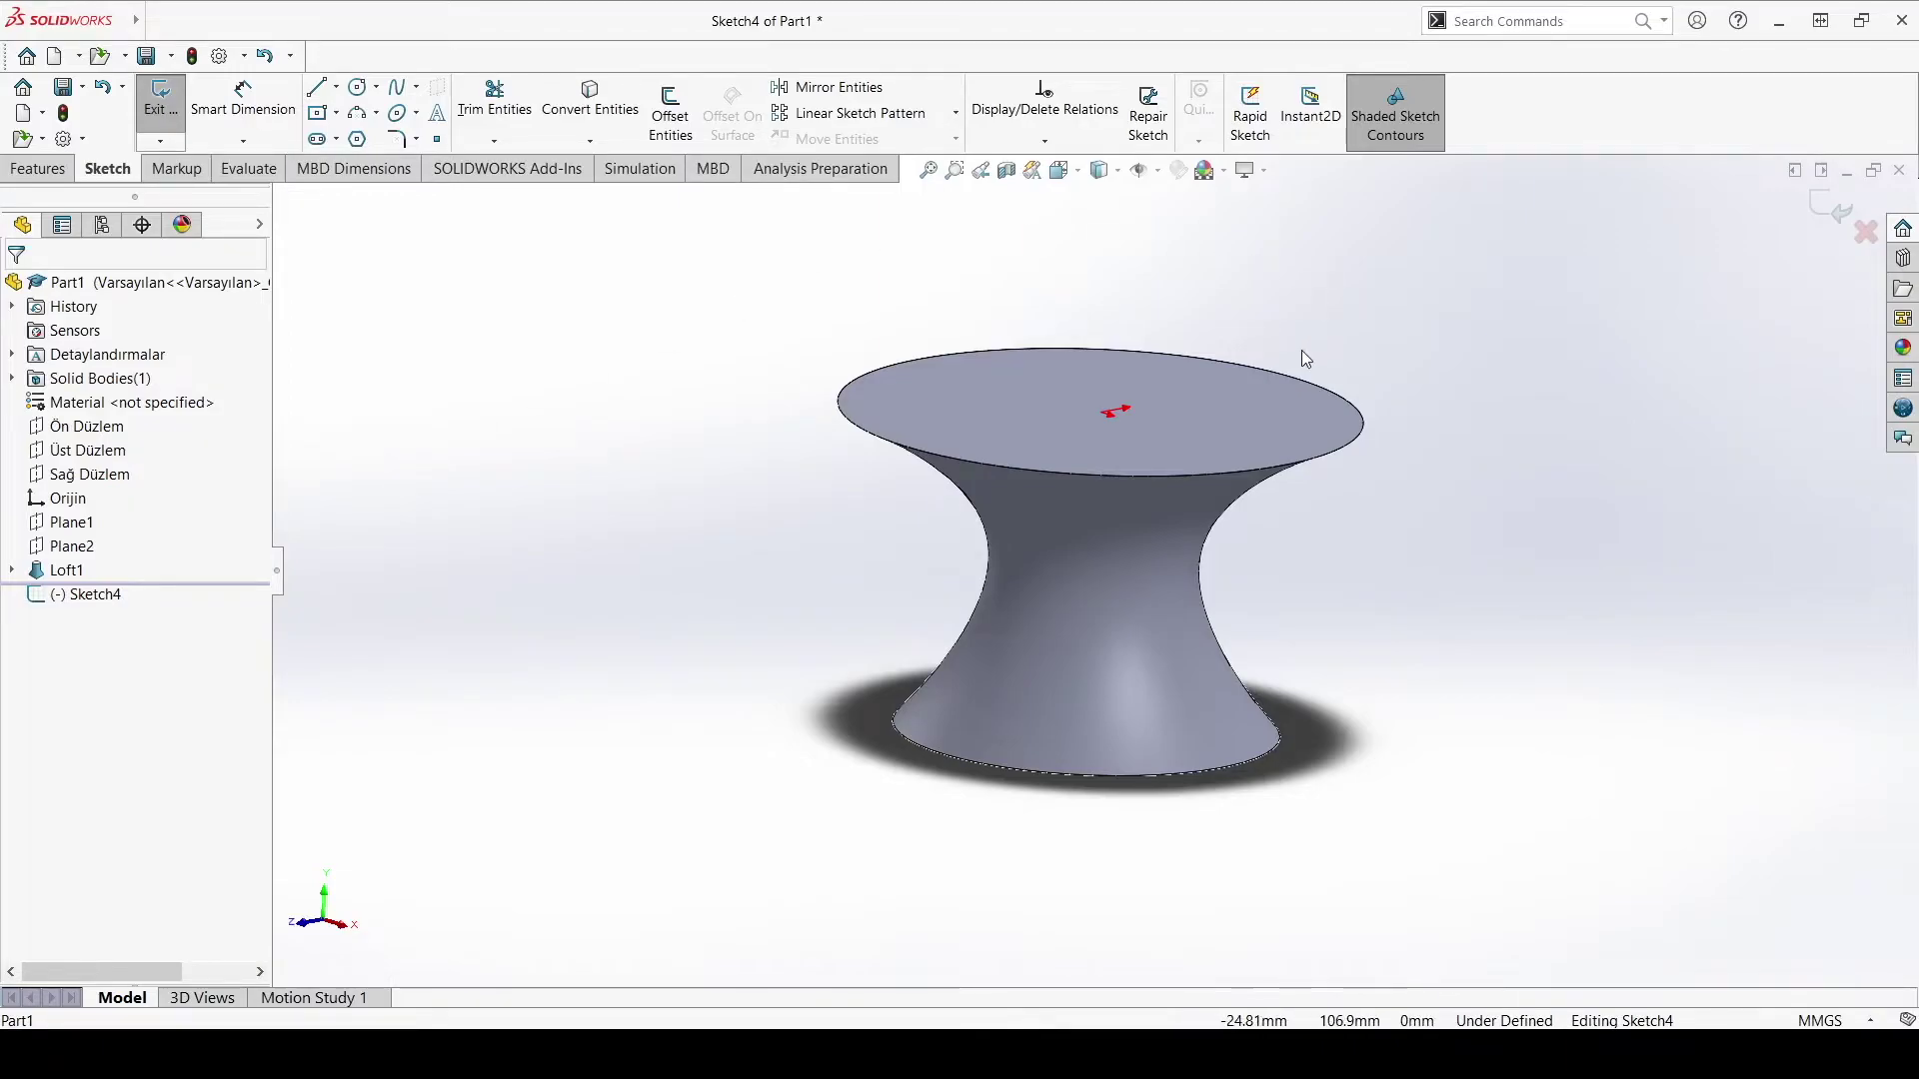
pyautogui.scroll(-3, 1154, 385)
pyautogui.moveTo(1155, 386); pyautogui.dragTo(1090, 645, button='middle')
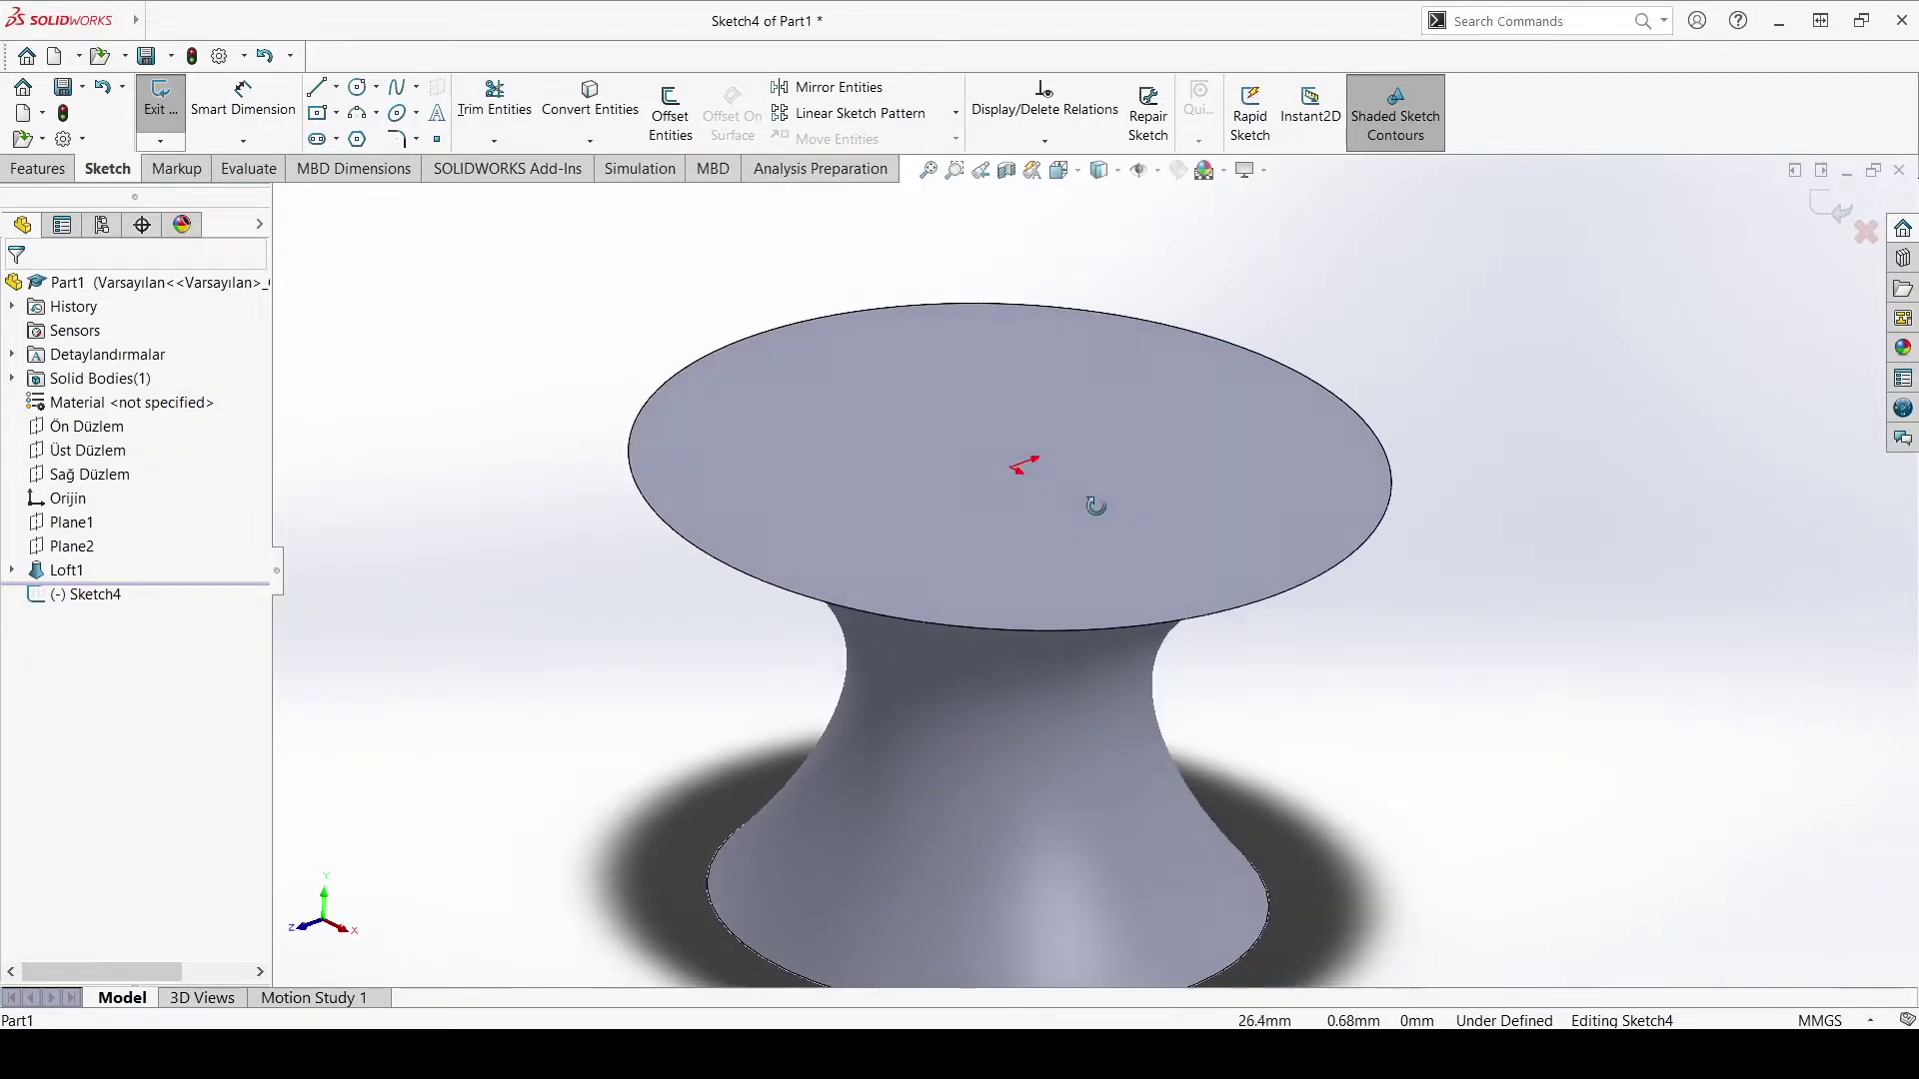
# Step: Draw a centre rectangle from the origin across Loft1's top face and exit the sketch
pyautogui.press('r')
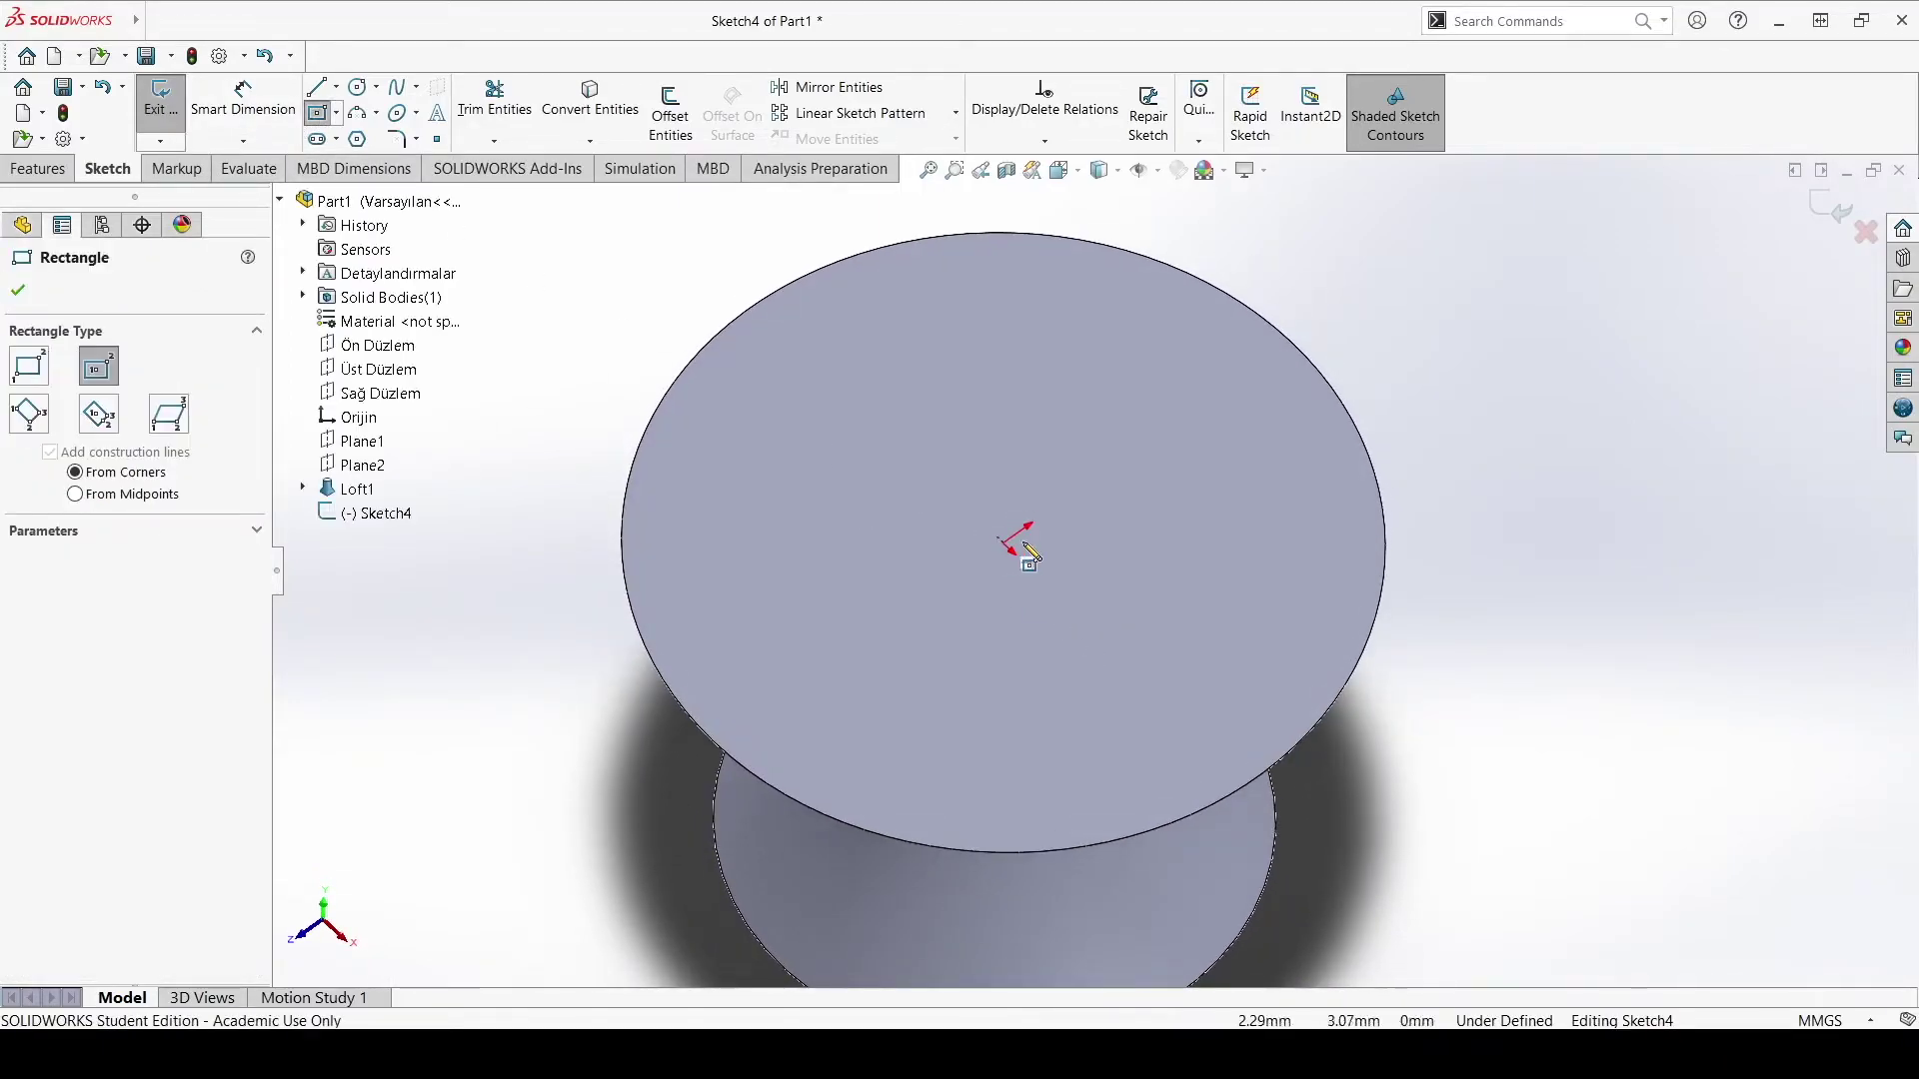
pyautogui.click(1003, 541)
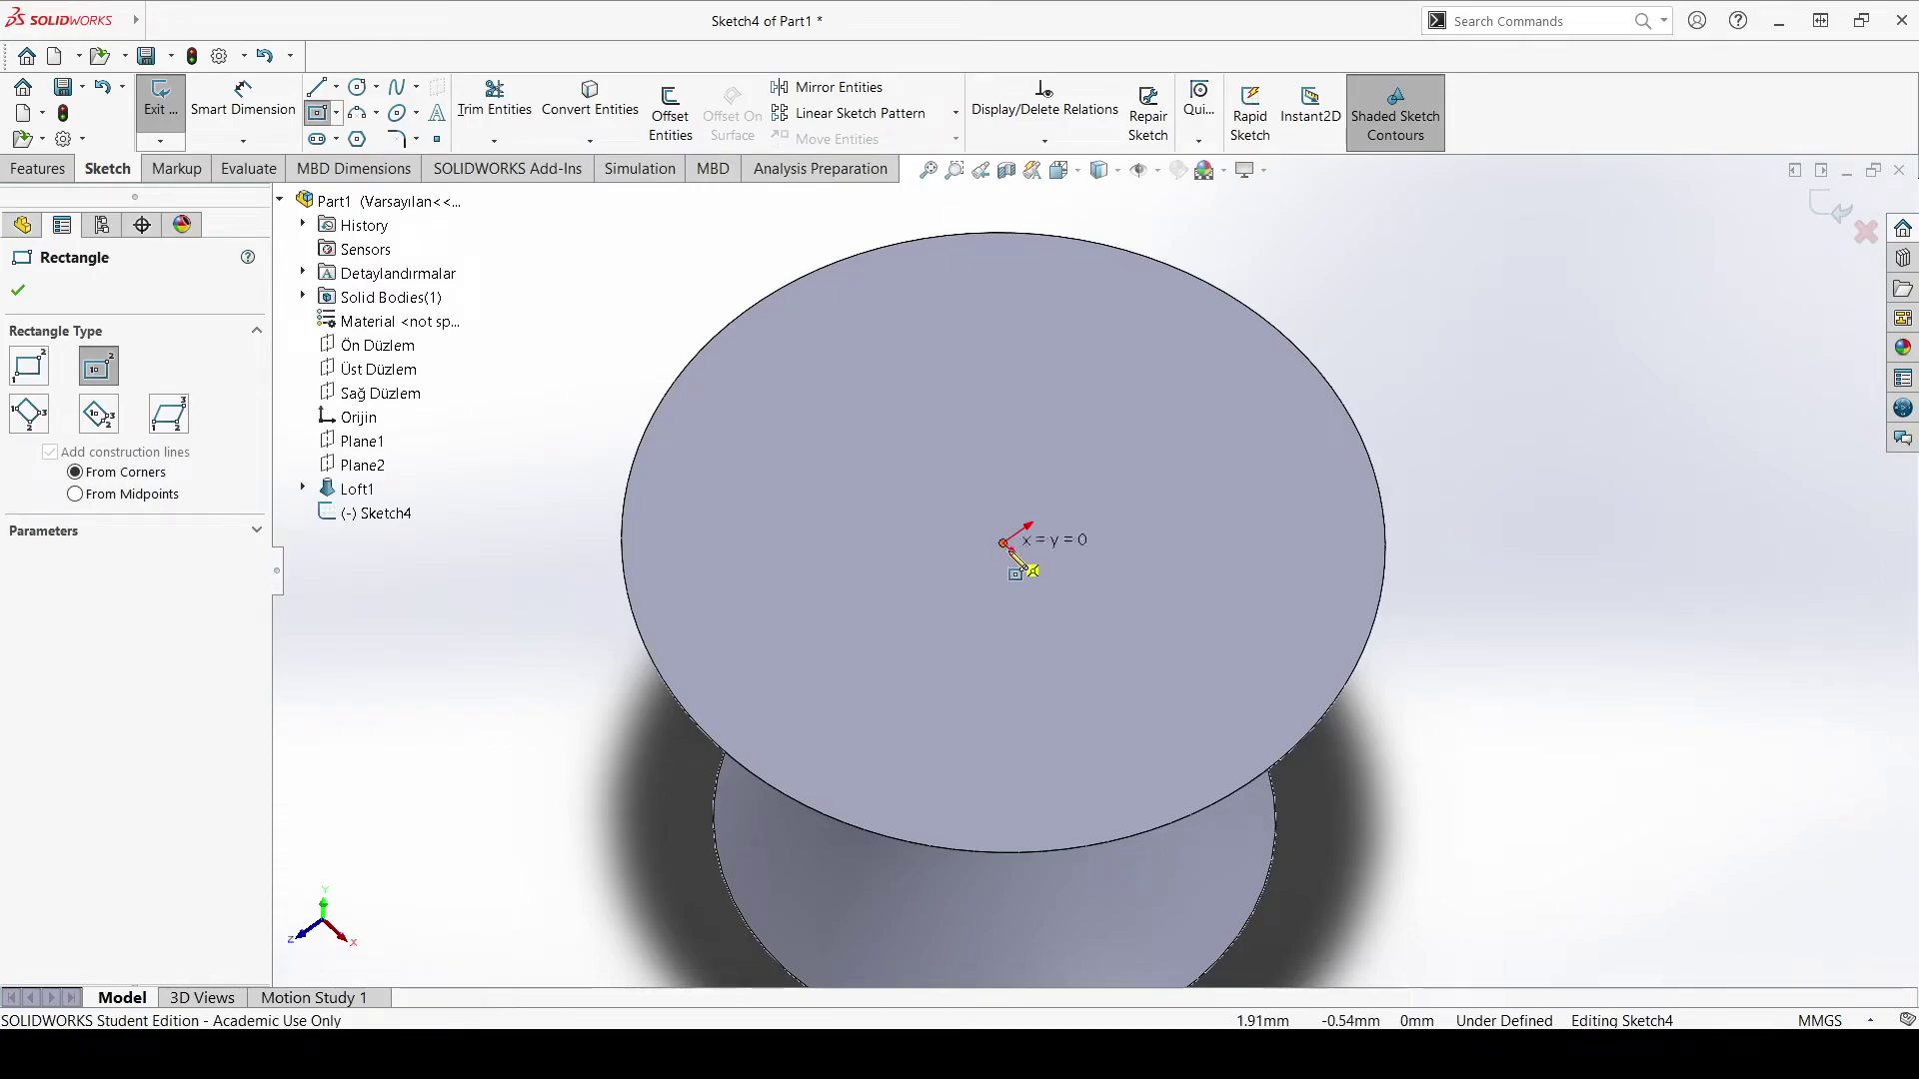
pyautogui.click(1054, 731)
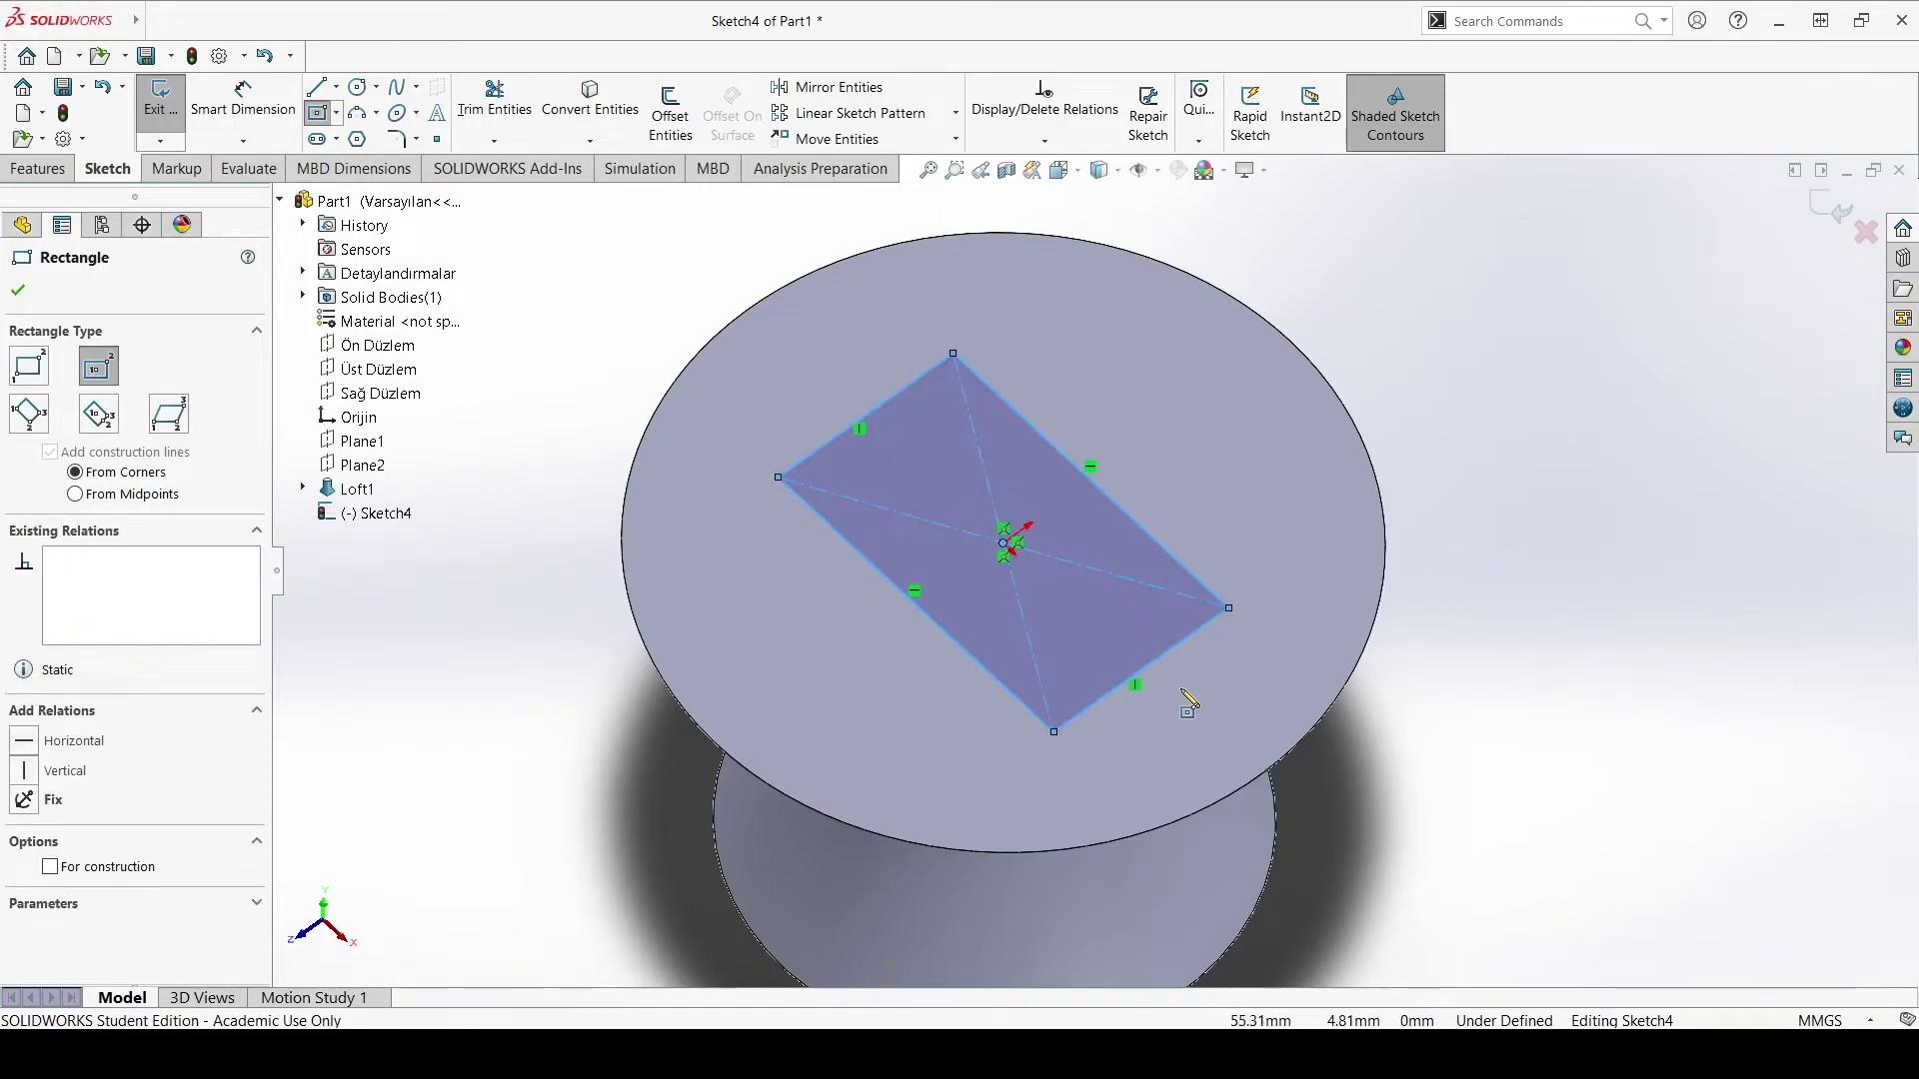
pyautogui.click(149, 110)
pyautogui.moveTo(1300, 702)
pyautogui.mouseDown(button='middle')
pyautogui.moveTo(1306, 617)
pyautogui.moveTo(1250, 727)
pyautogui.moveTo(917, 621)
pyautogui.mouseUp(button='middle')
pyautogui.scroll(3, 1306, 617)
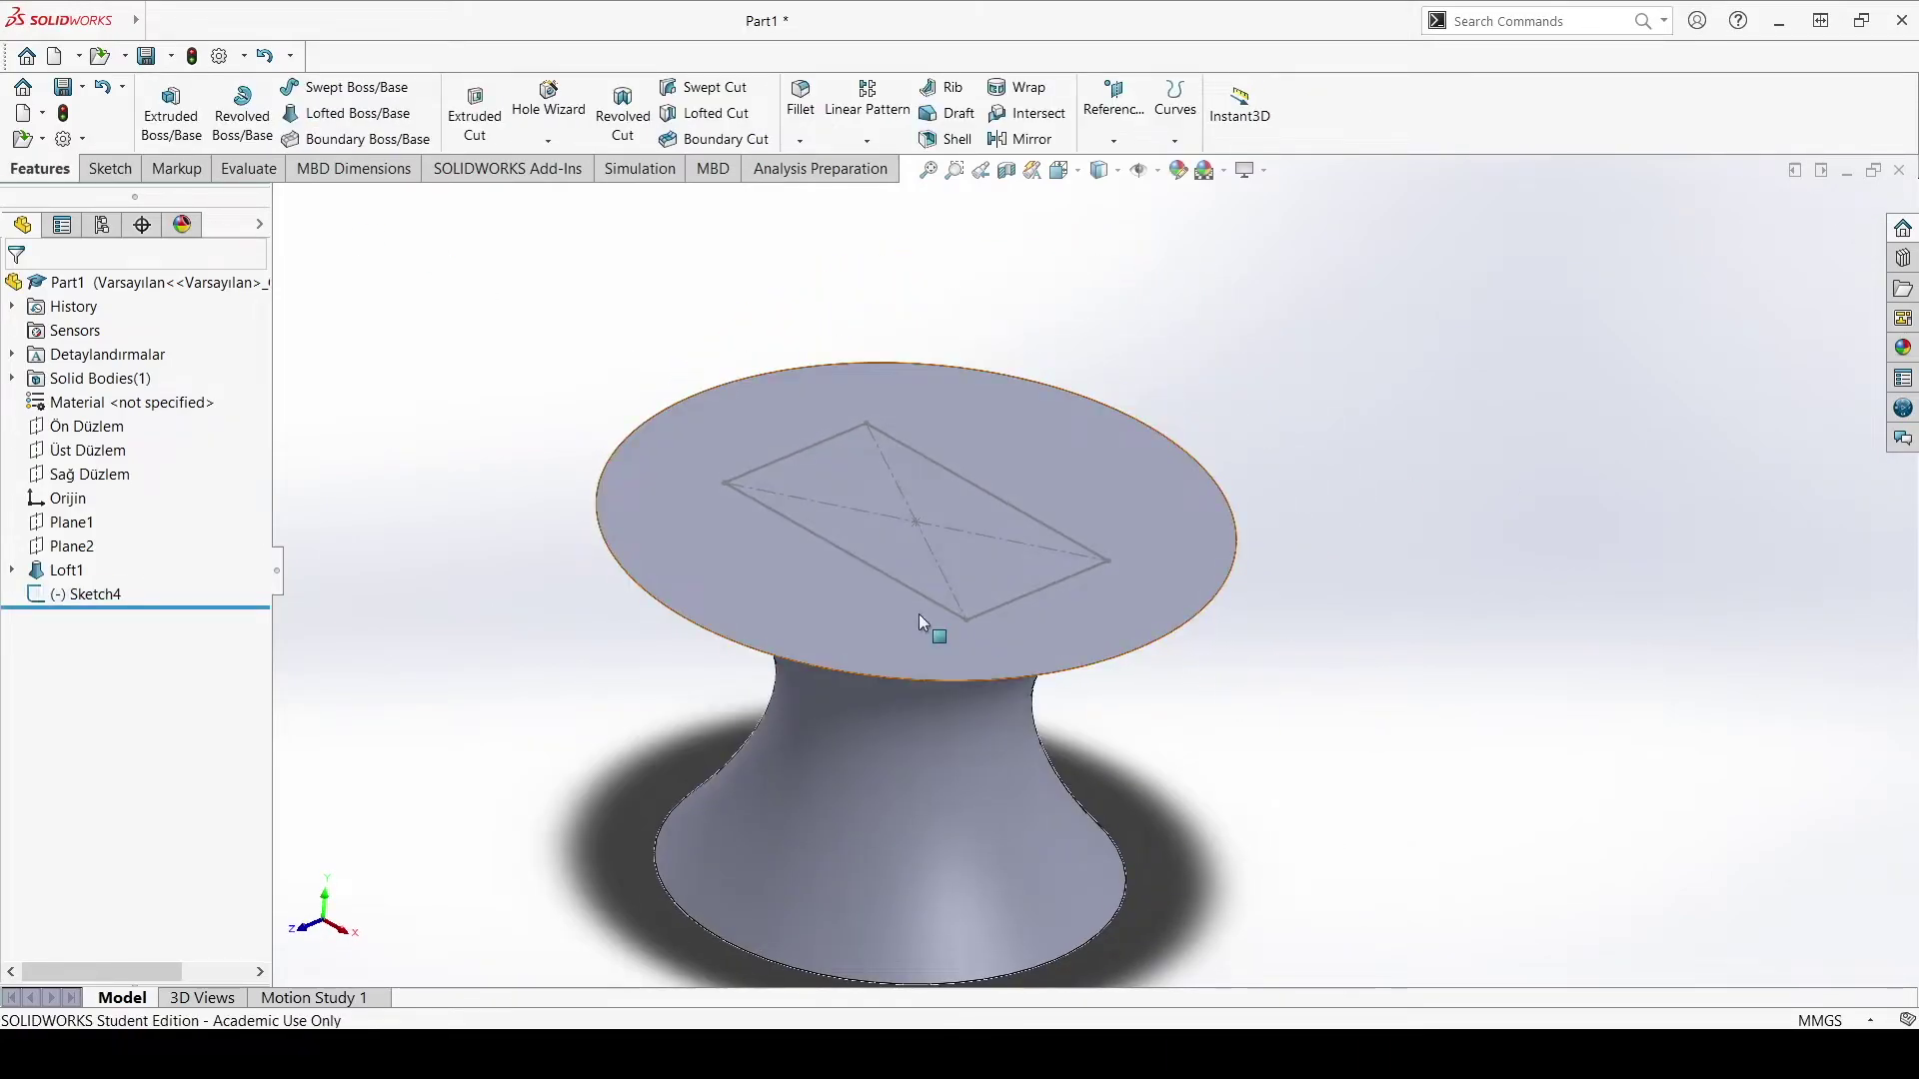
# Step: Start Sketch5 on Plane1 from the flyout tree, viewed normal to the plane
pyautogui.click(110, 168)
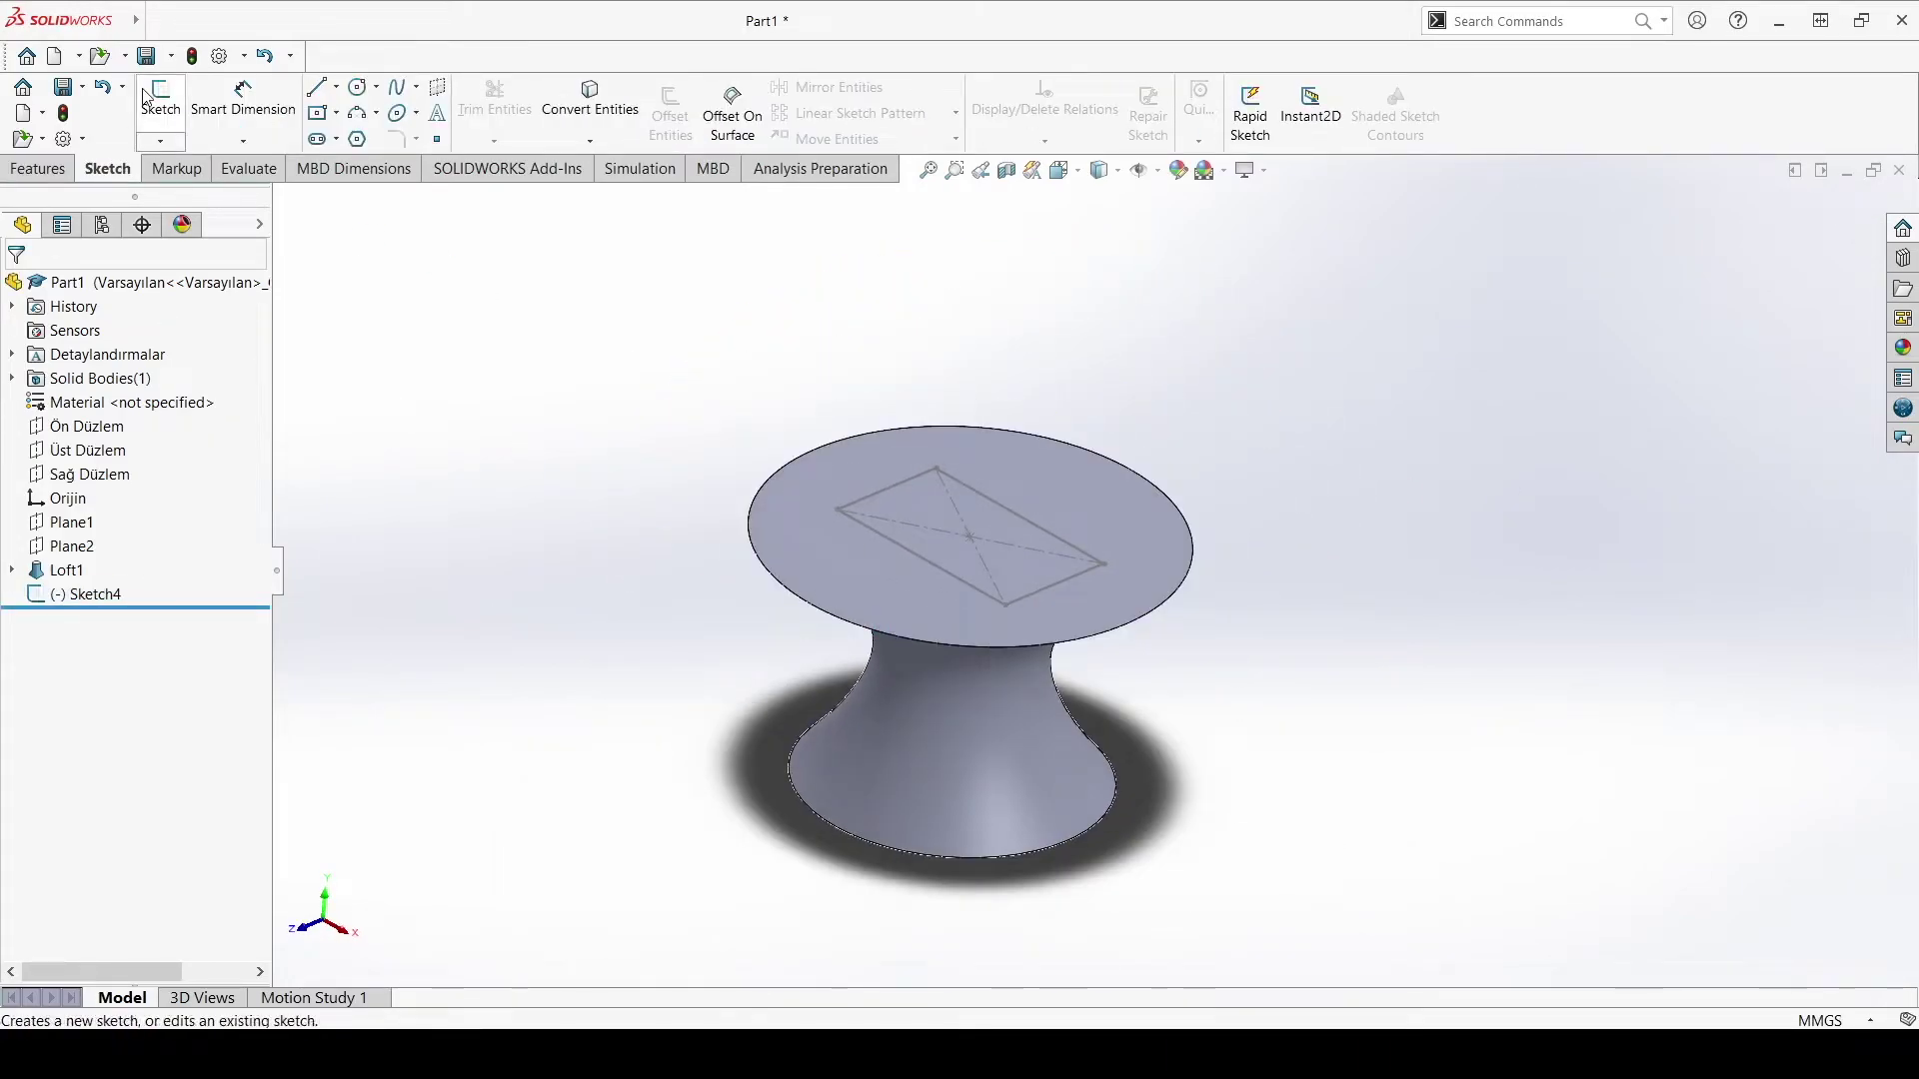
pyautogui.click(150, 100)
pyautogui.click(281, 201)
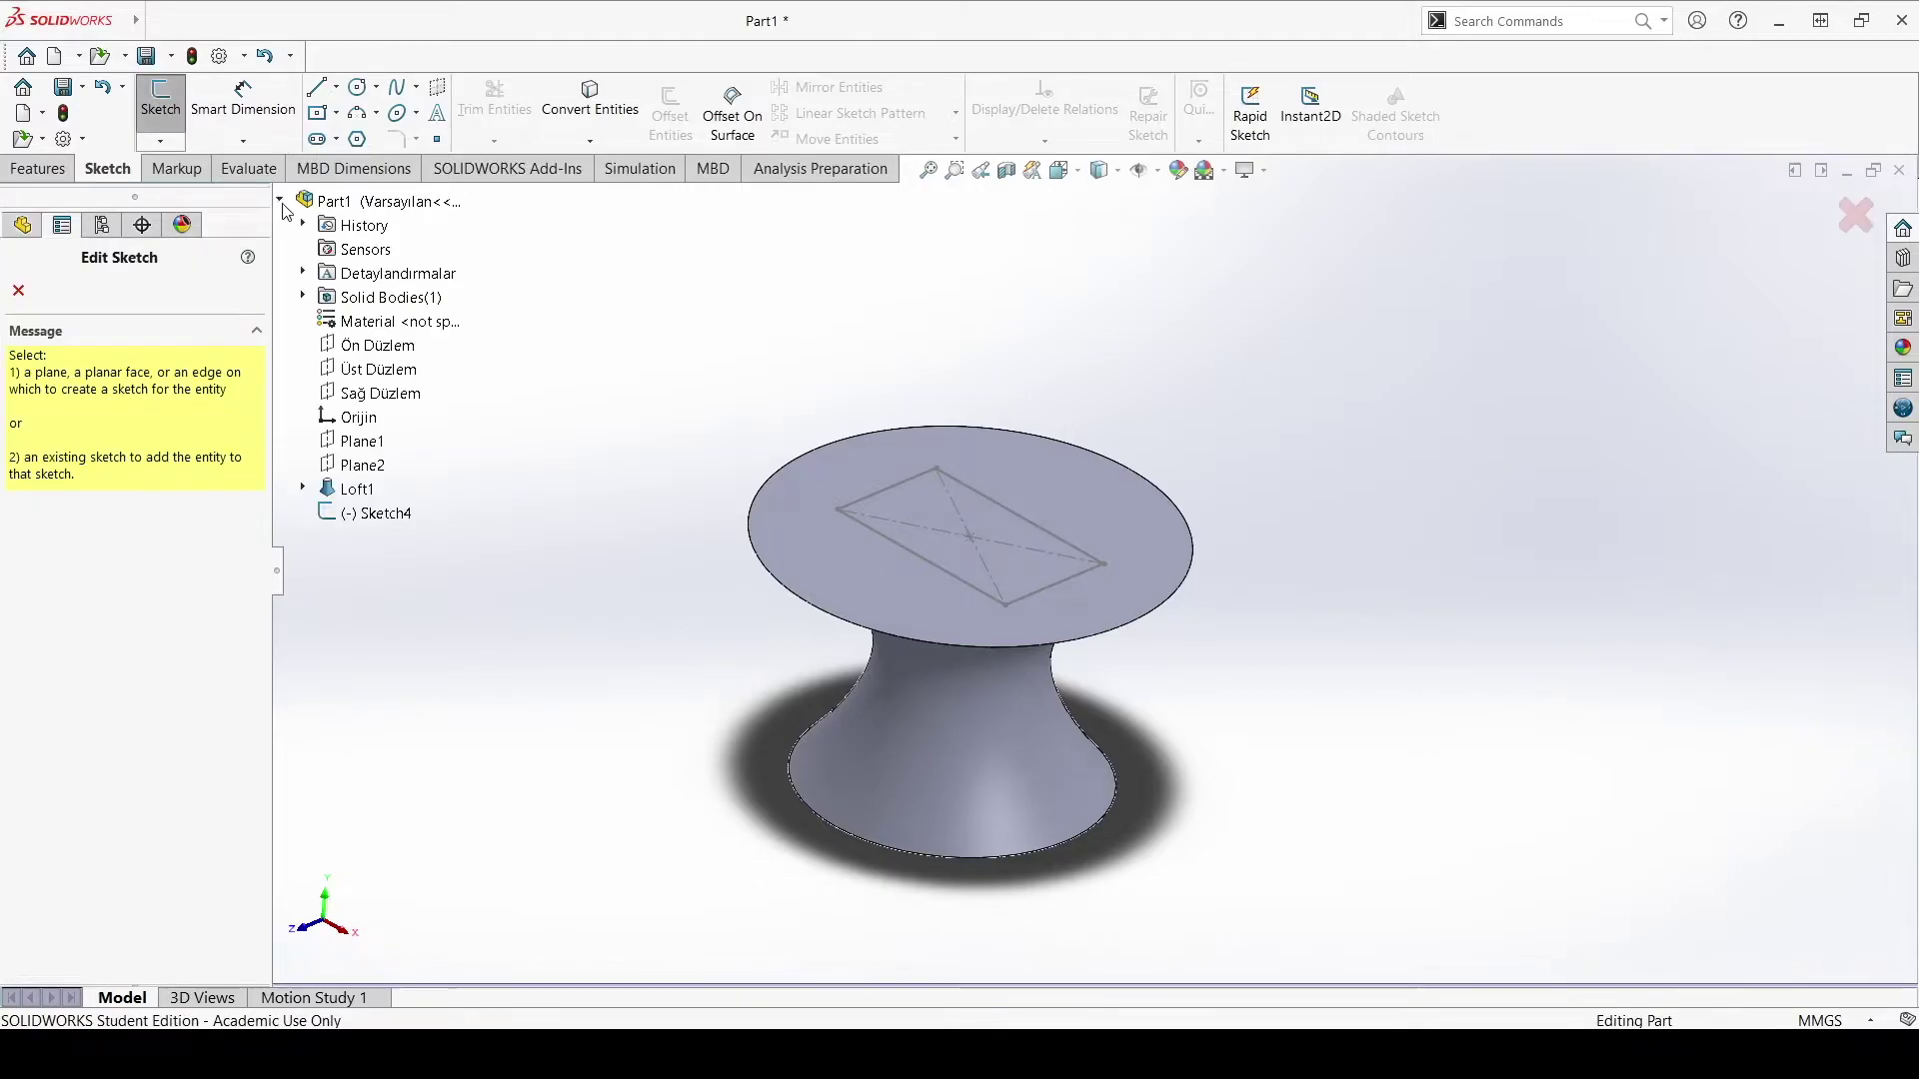
pyautogui.click(361, 441)
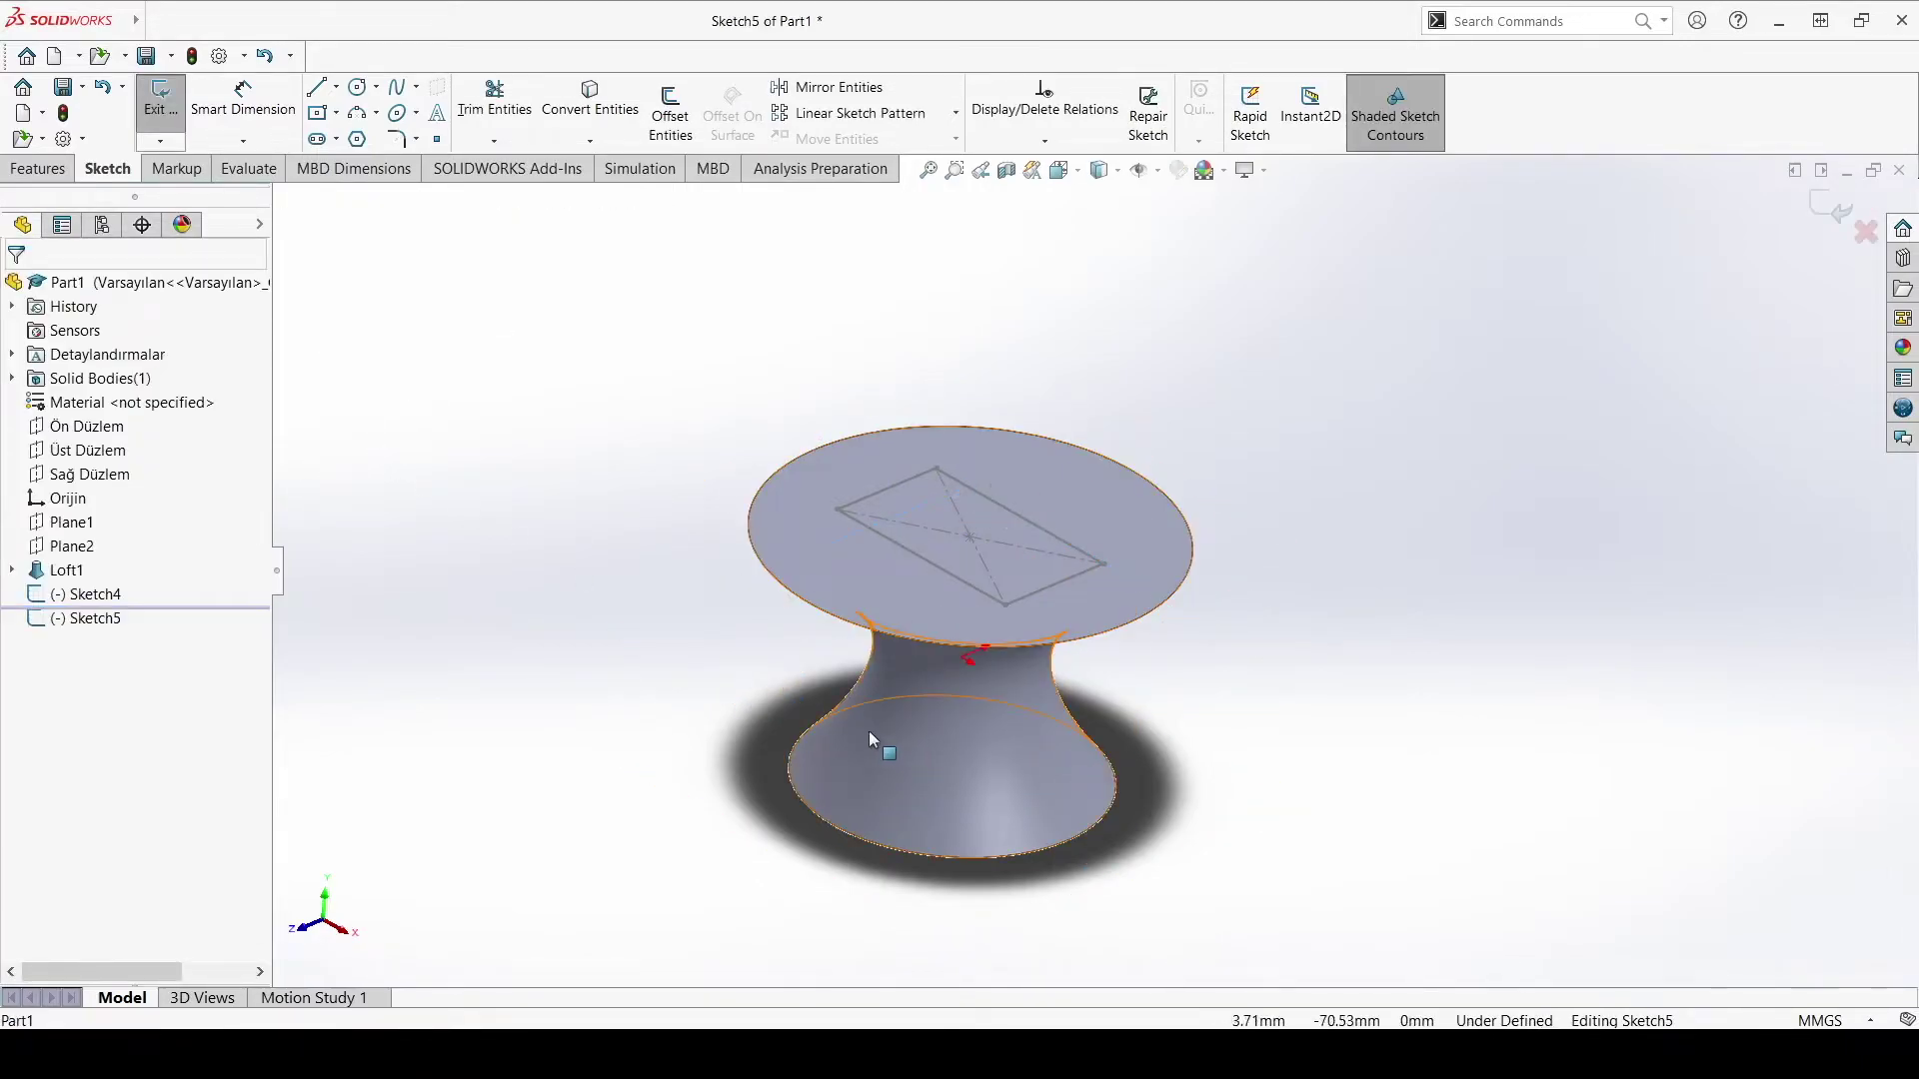
pyautogui.press('space')
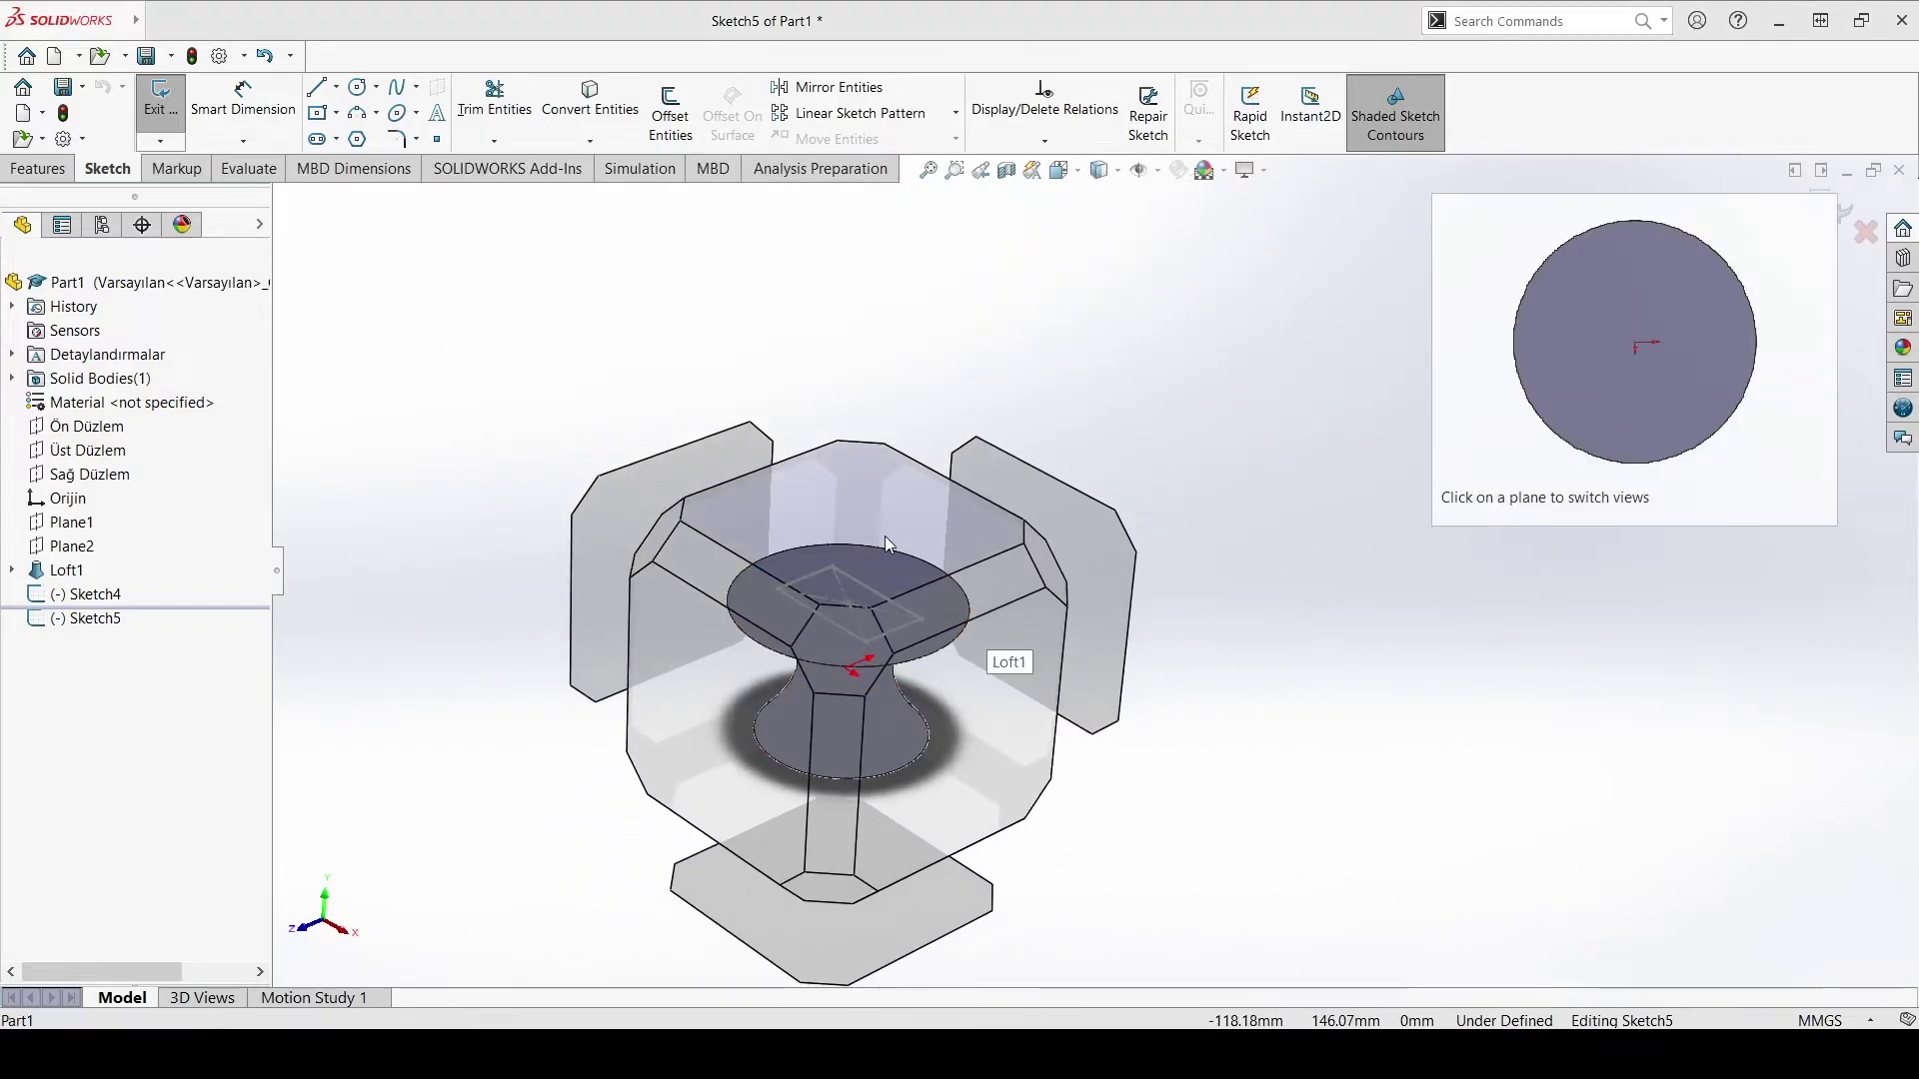
pyautogui.click(885, 535)
# Step: Draw an origin-centred circle, set its radius to 20, and exit the sketch
pyautogui.click(357, 86)
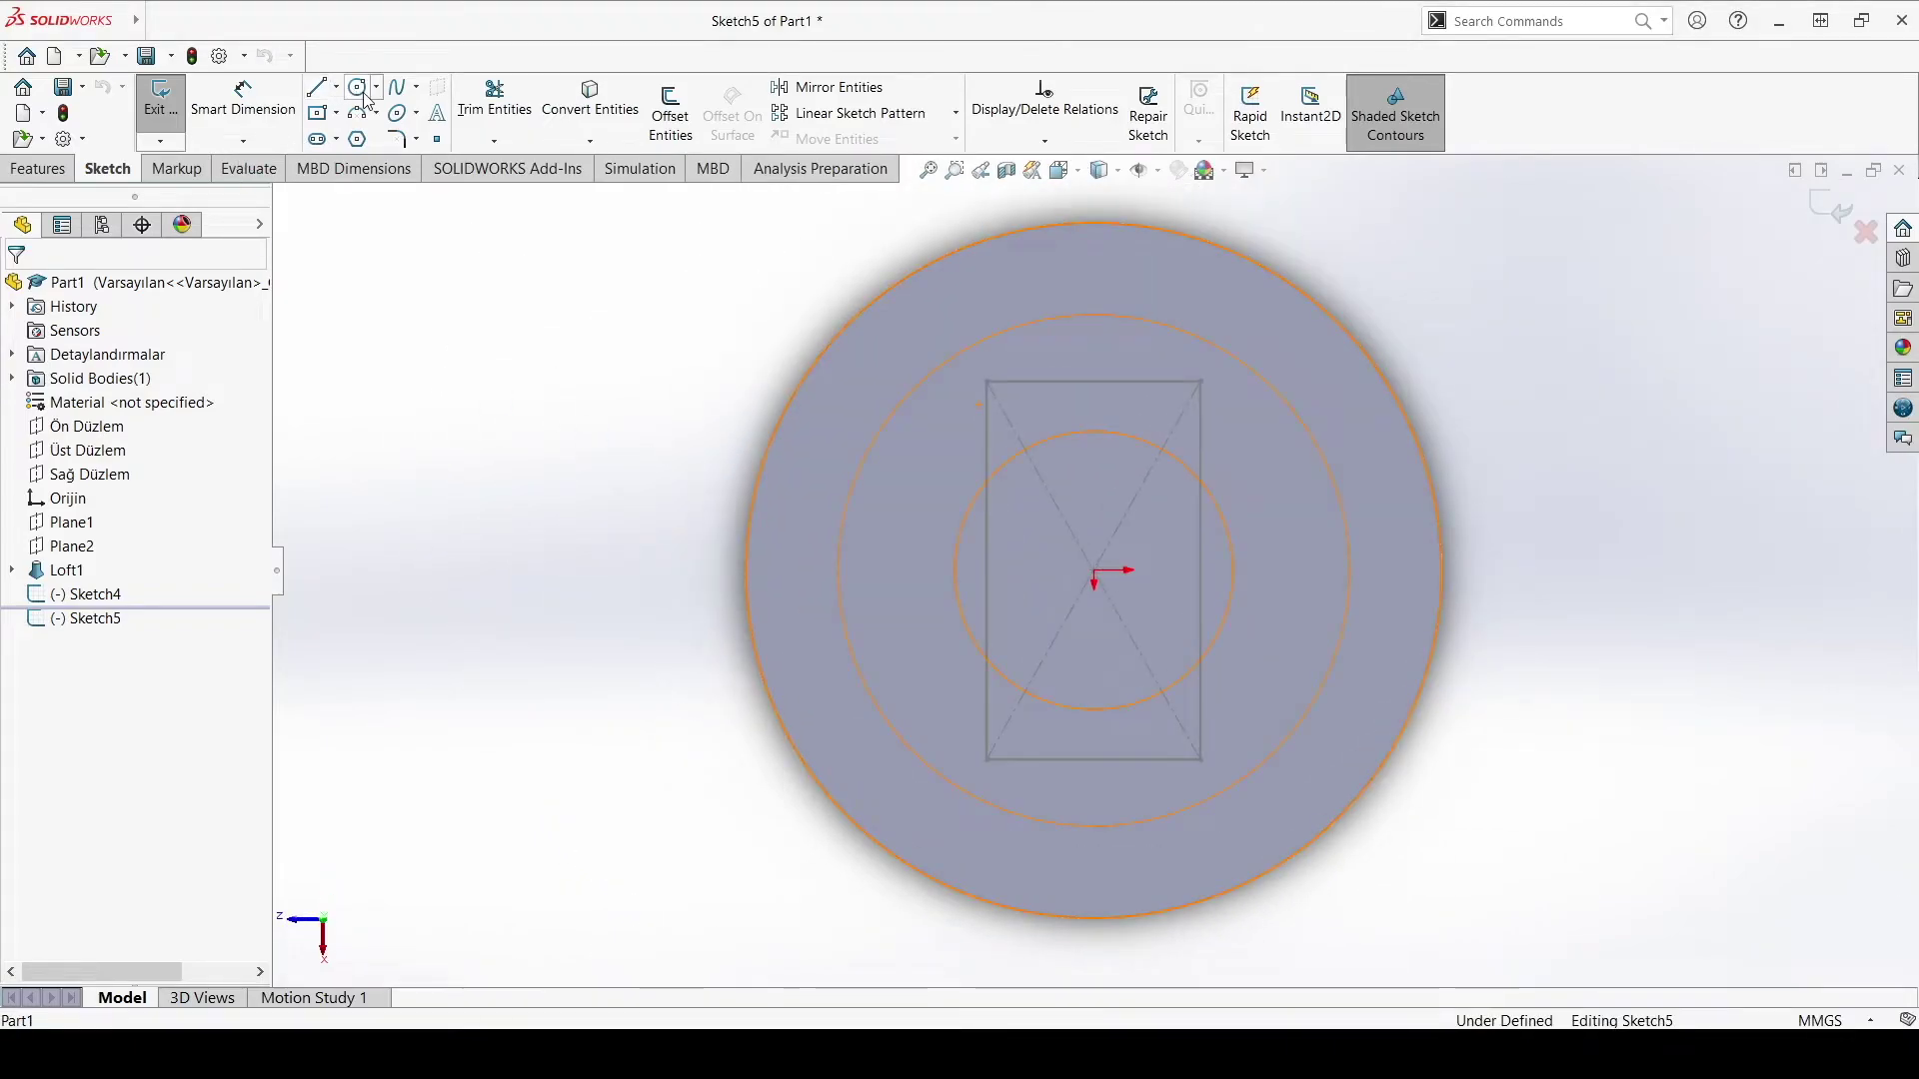
pyautogui.click(1095, 573)
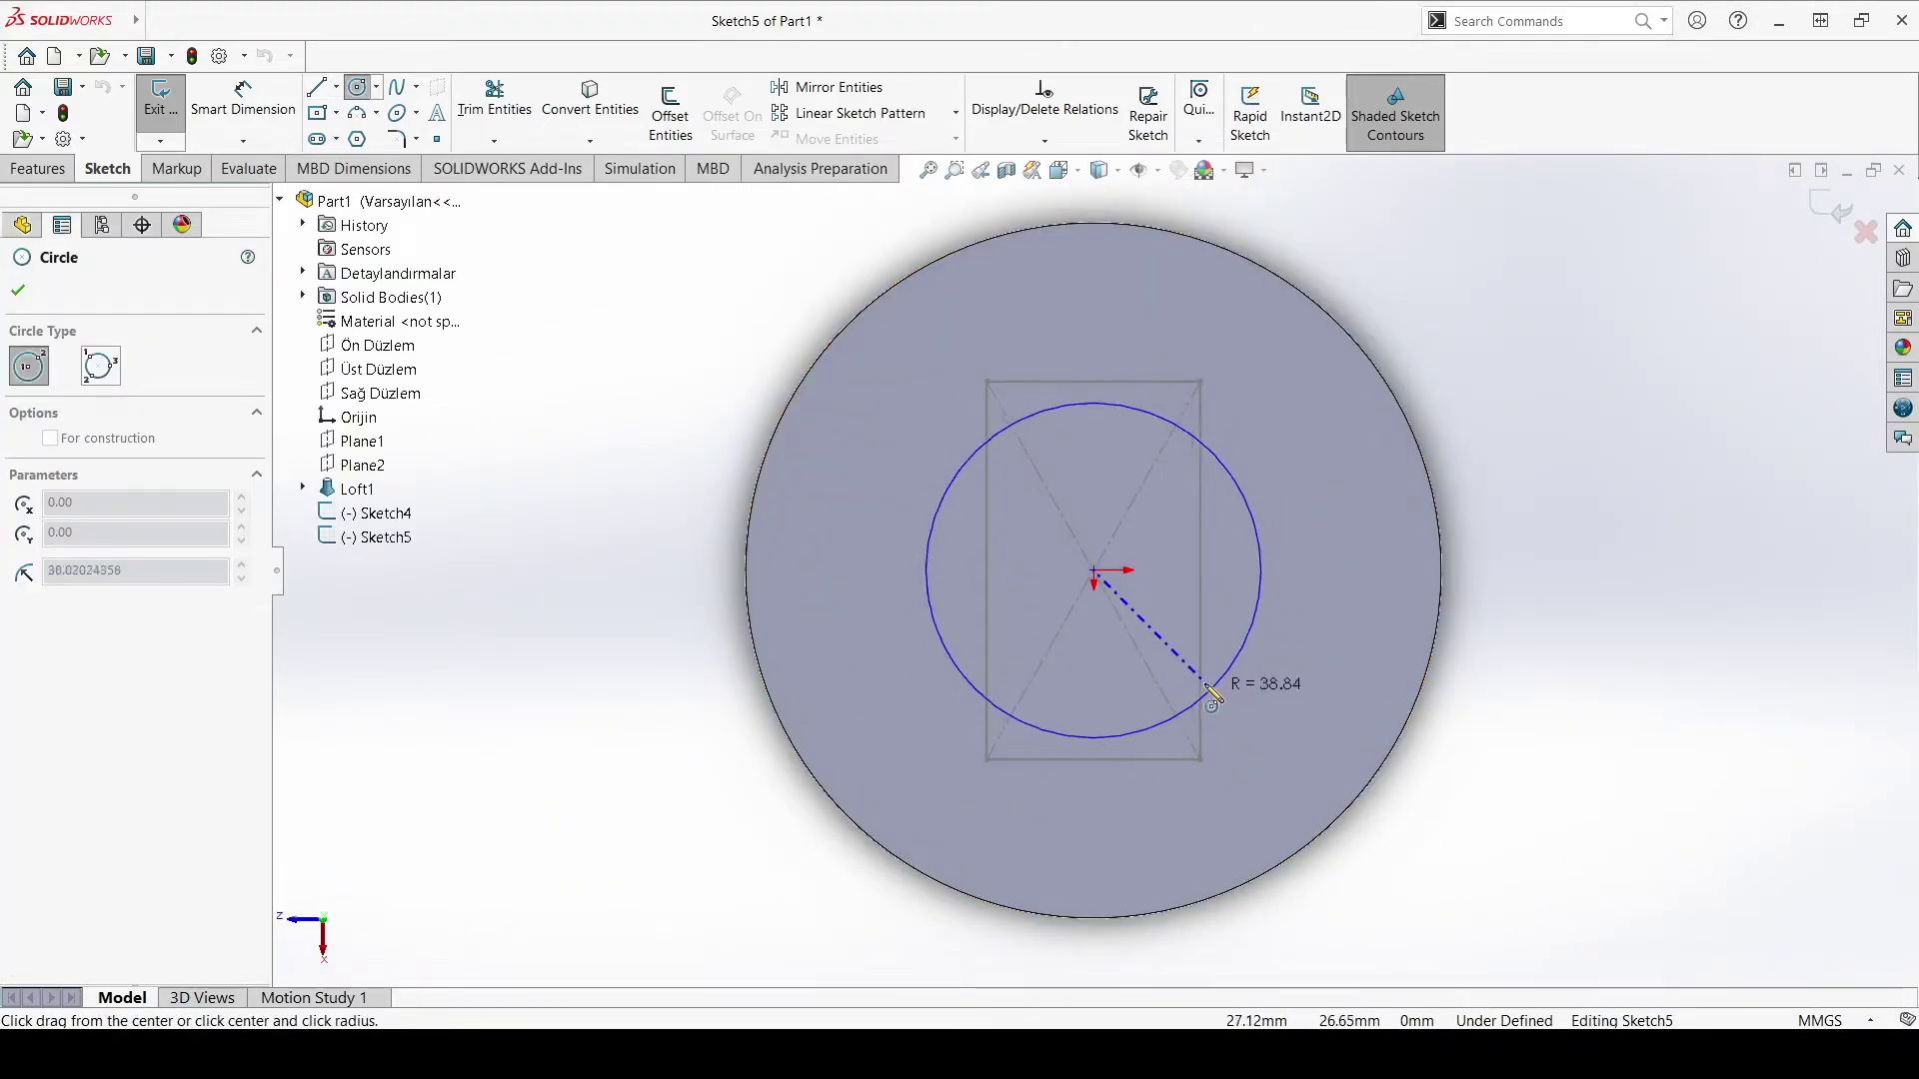
pyautogui.click(1235, 710)
pyautogui.moveTo(729, 650); pyautogui.dragTo(858, 540, button='middle')
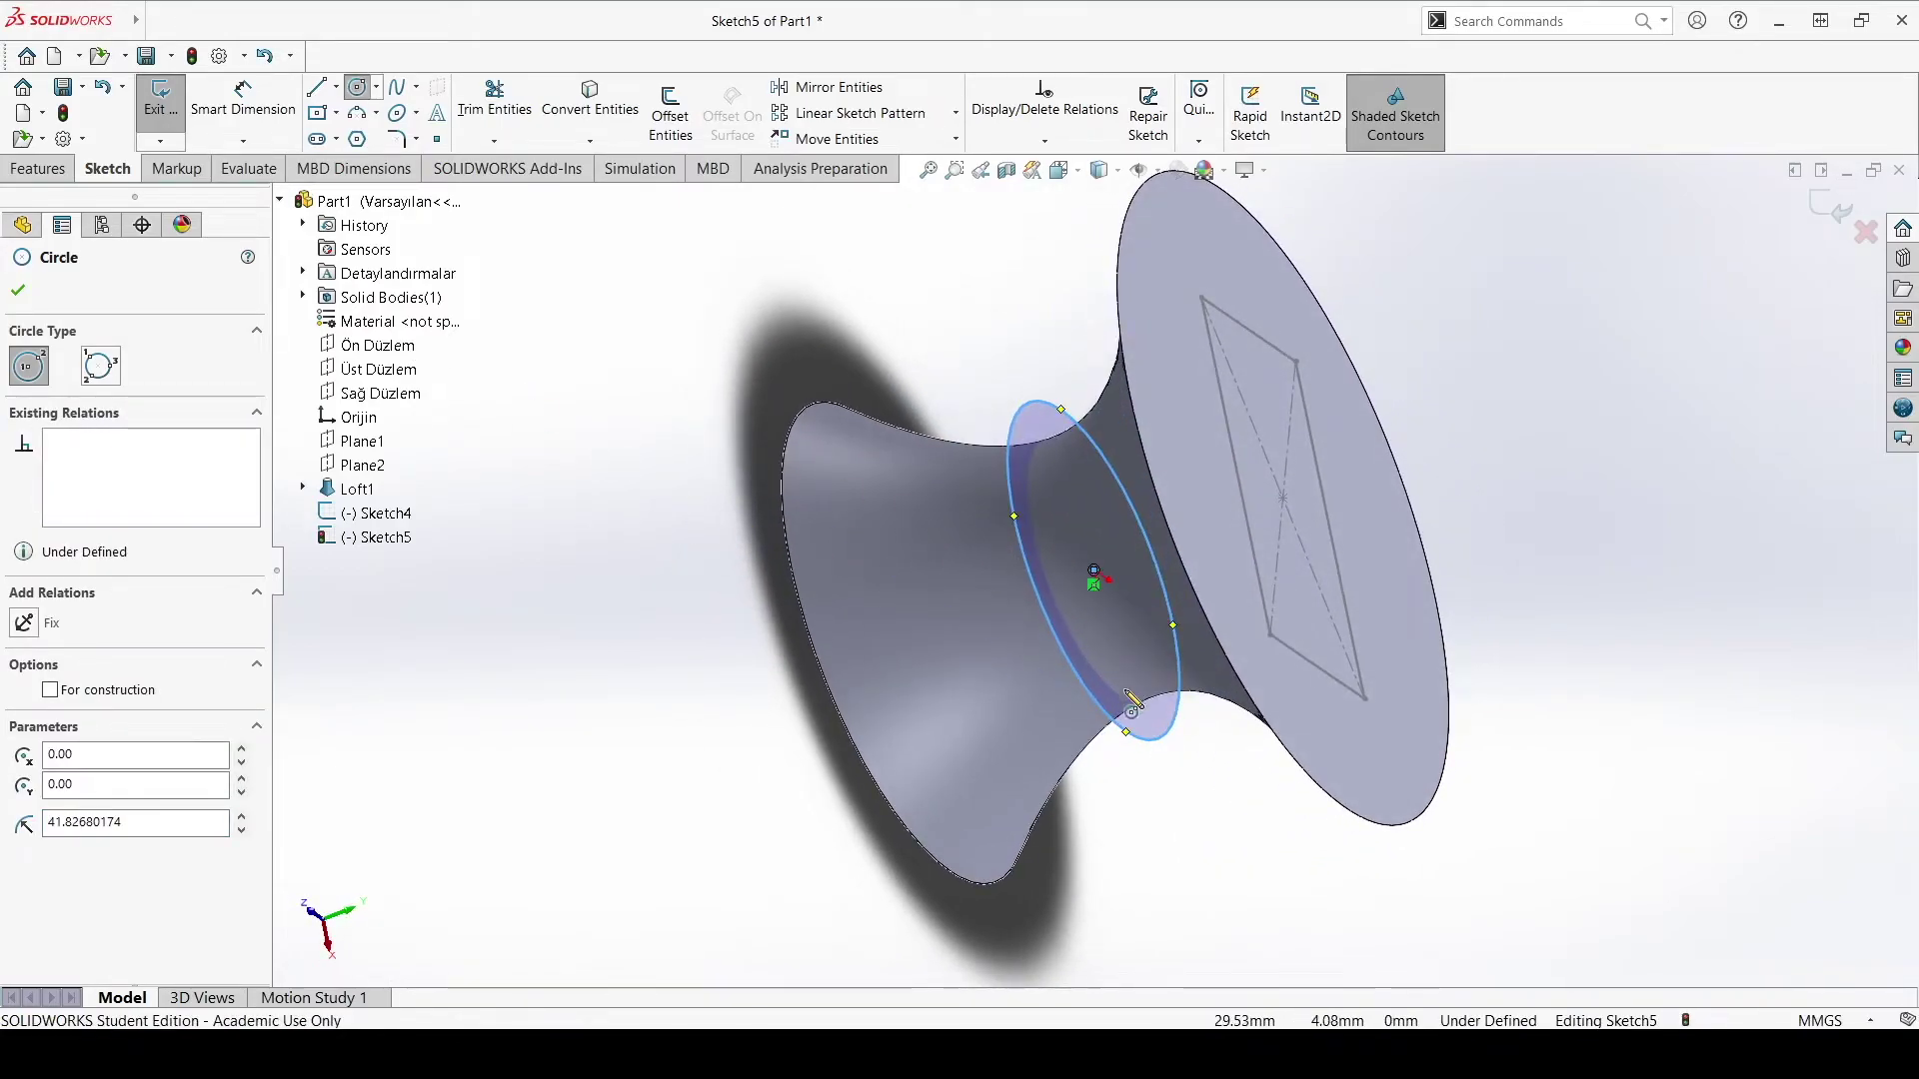
pyautogui.doubleClick(135, 821)
pyautogui.write('20')
pyautogui.press('Return')
pyautogui.click(160, 100)
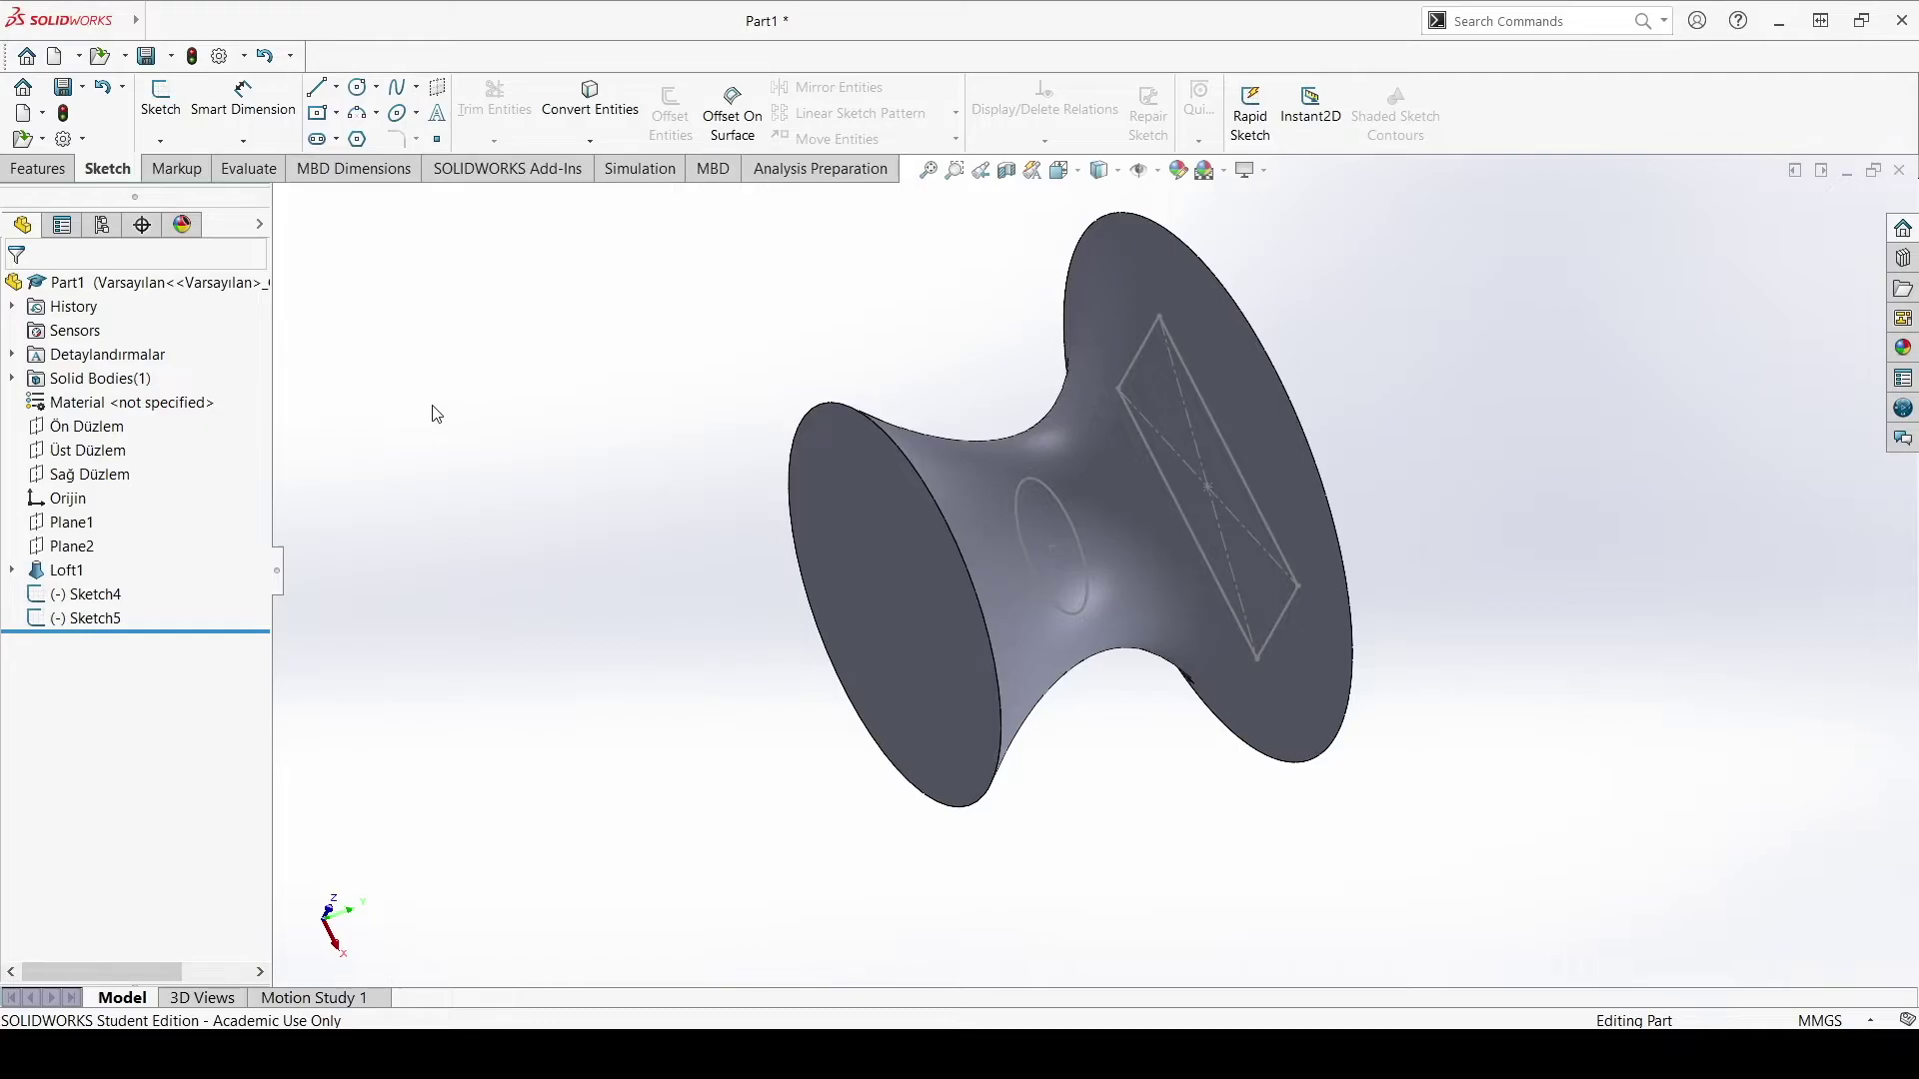
# Step: Set up a lofted cut with Sketch4 and Sketch5 as its two profiles
pyautogui.press('z')
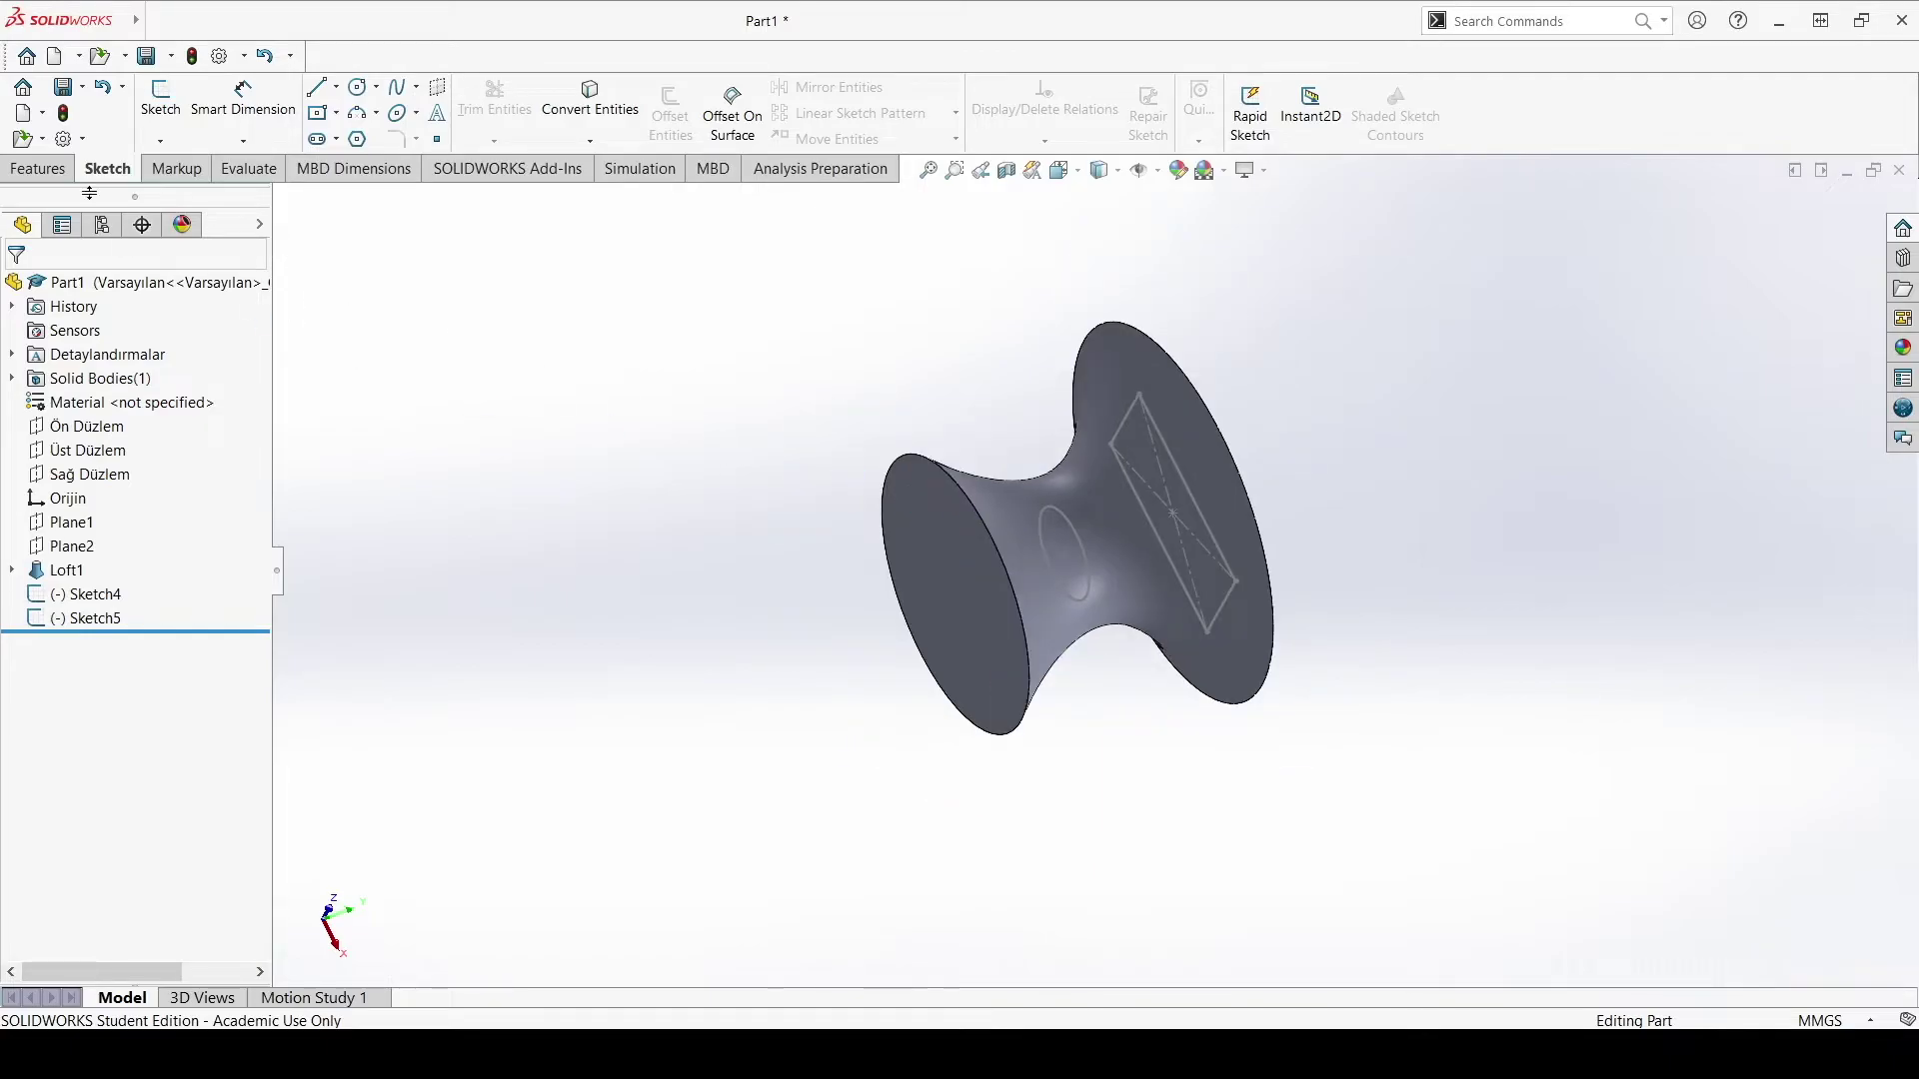
pyautogui.click(52, 170)
pyautogui.moveTo(1114, 592); pyautogui.dragTo(1159, 575, button='middle')
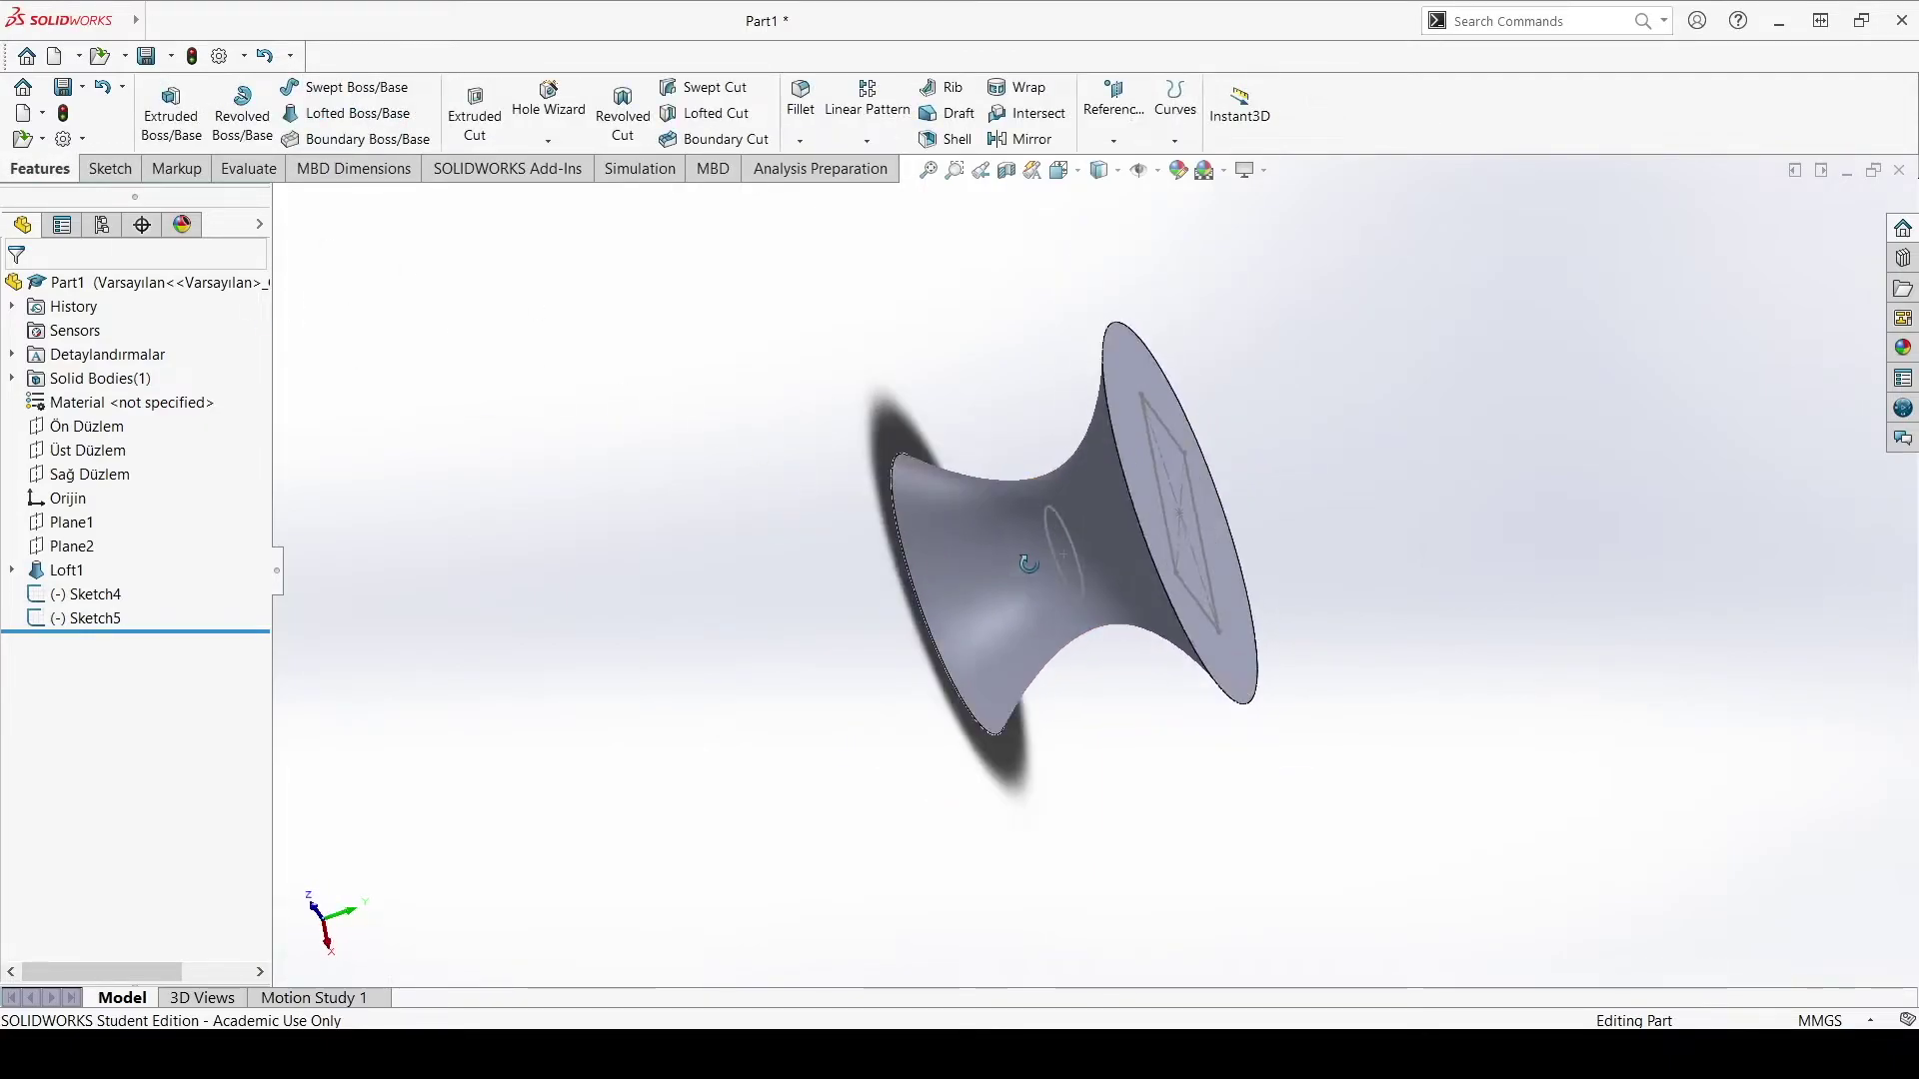
pyautogui.click(715, 115)
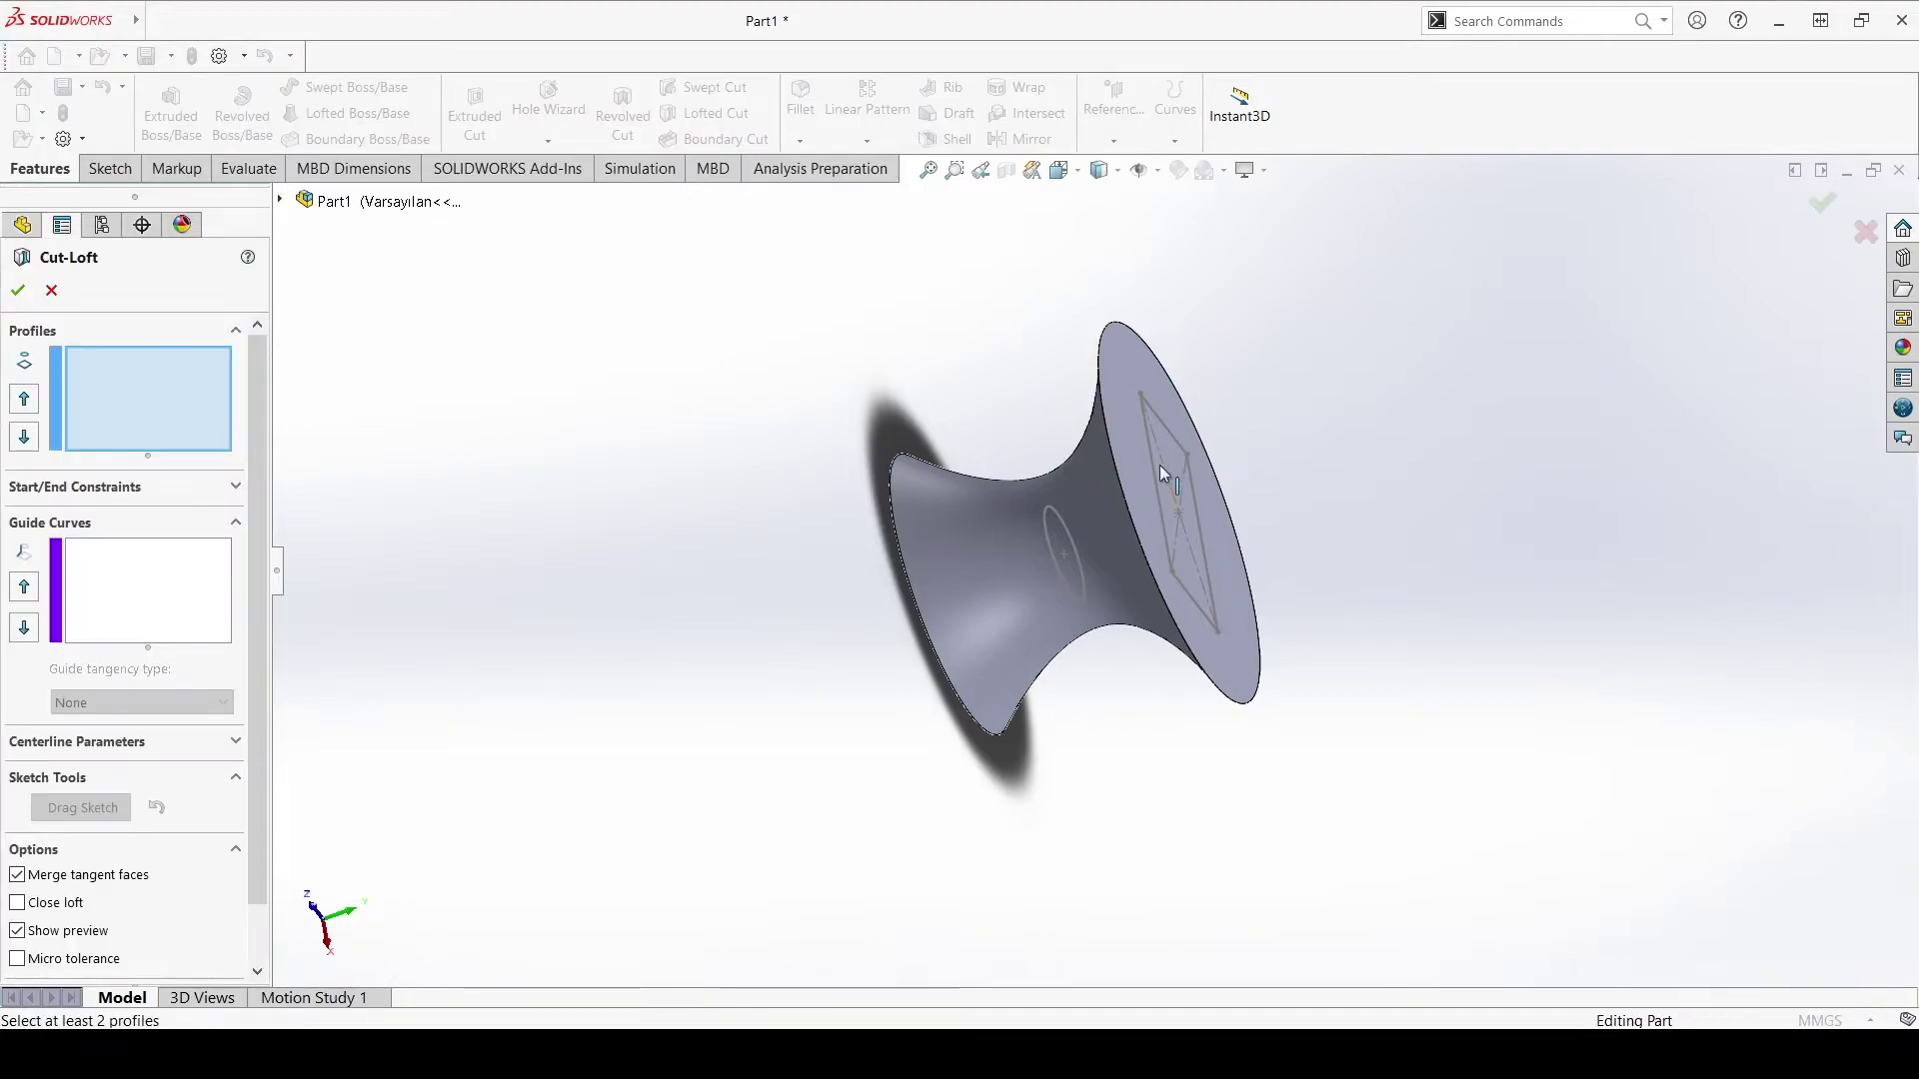
pyautogui.click(1164, 517)
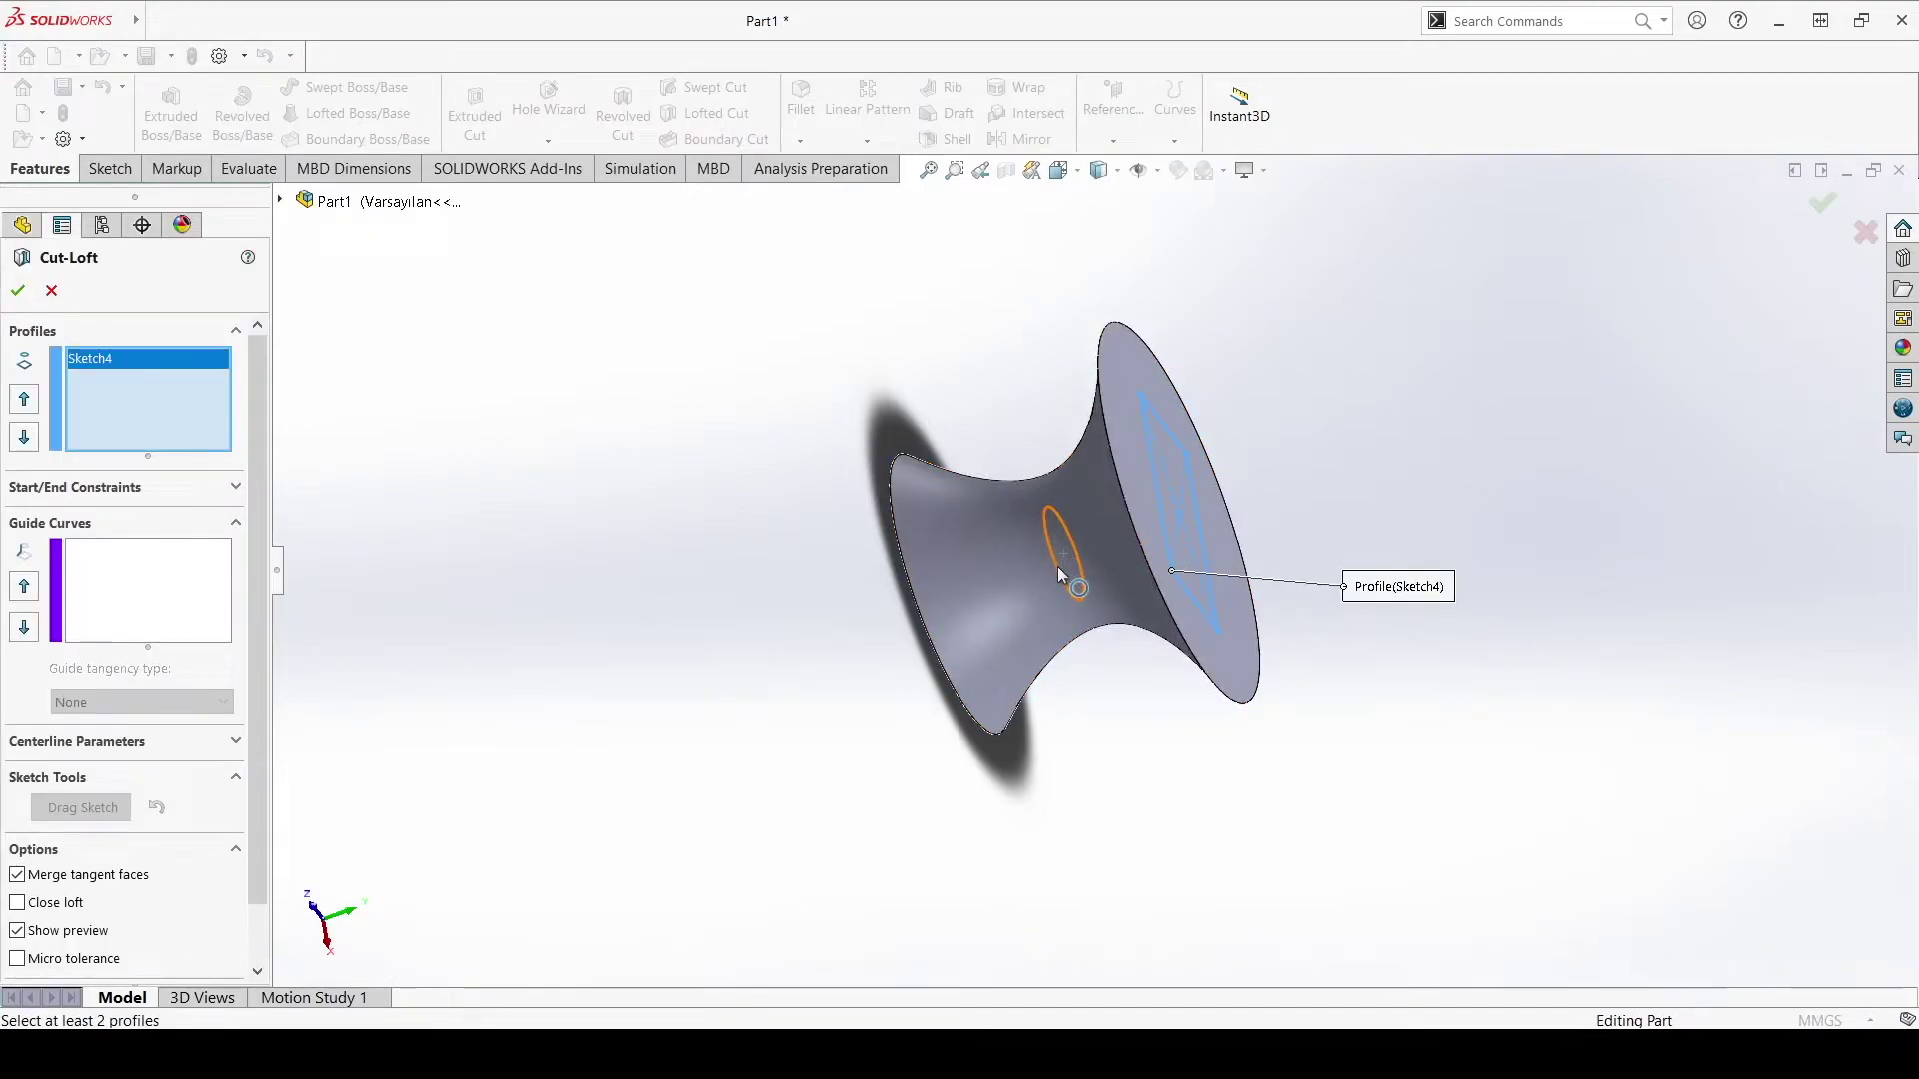
pyautogui.click(1057, 566)
pyautogui.moveTo(1255, 691)
pyautogui.mouseDown(button='middle')
pyautogui.moveTo(1237, 648)
pyautogui.moveTo(986, 657)
pyautogui.mouseUp(button='middle')
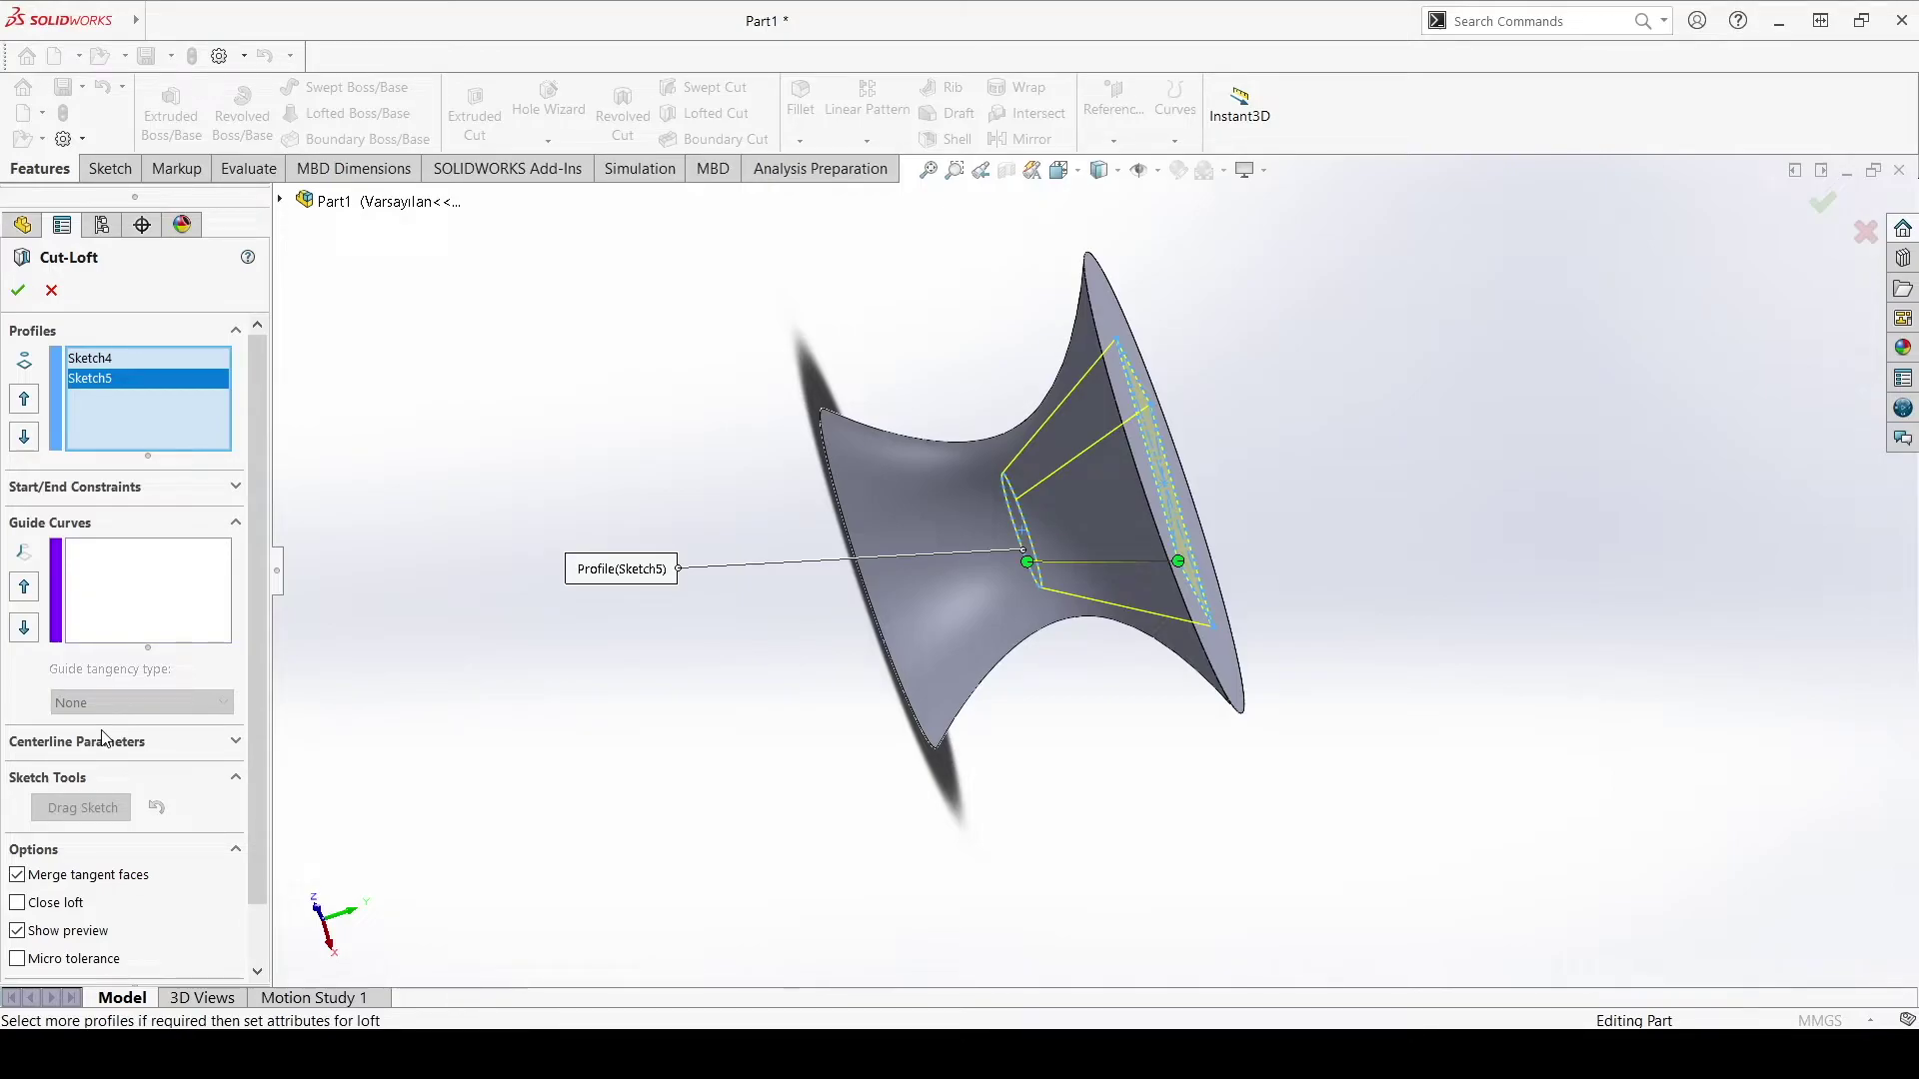
# Step: Accept the lofted cut and orbit to inspect the finished twisted hollow
pyautogui.scroll(-1, 90, 793)
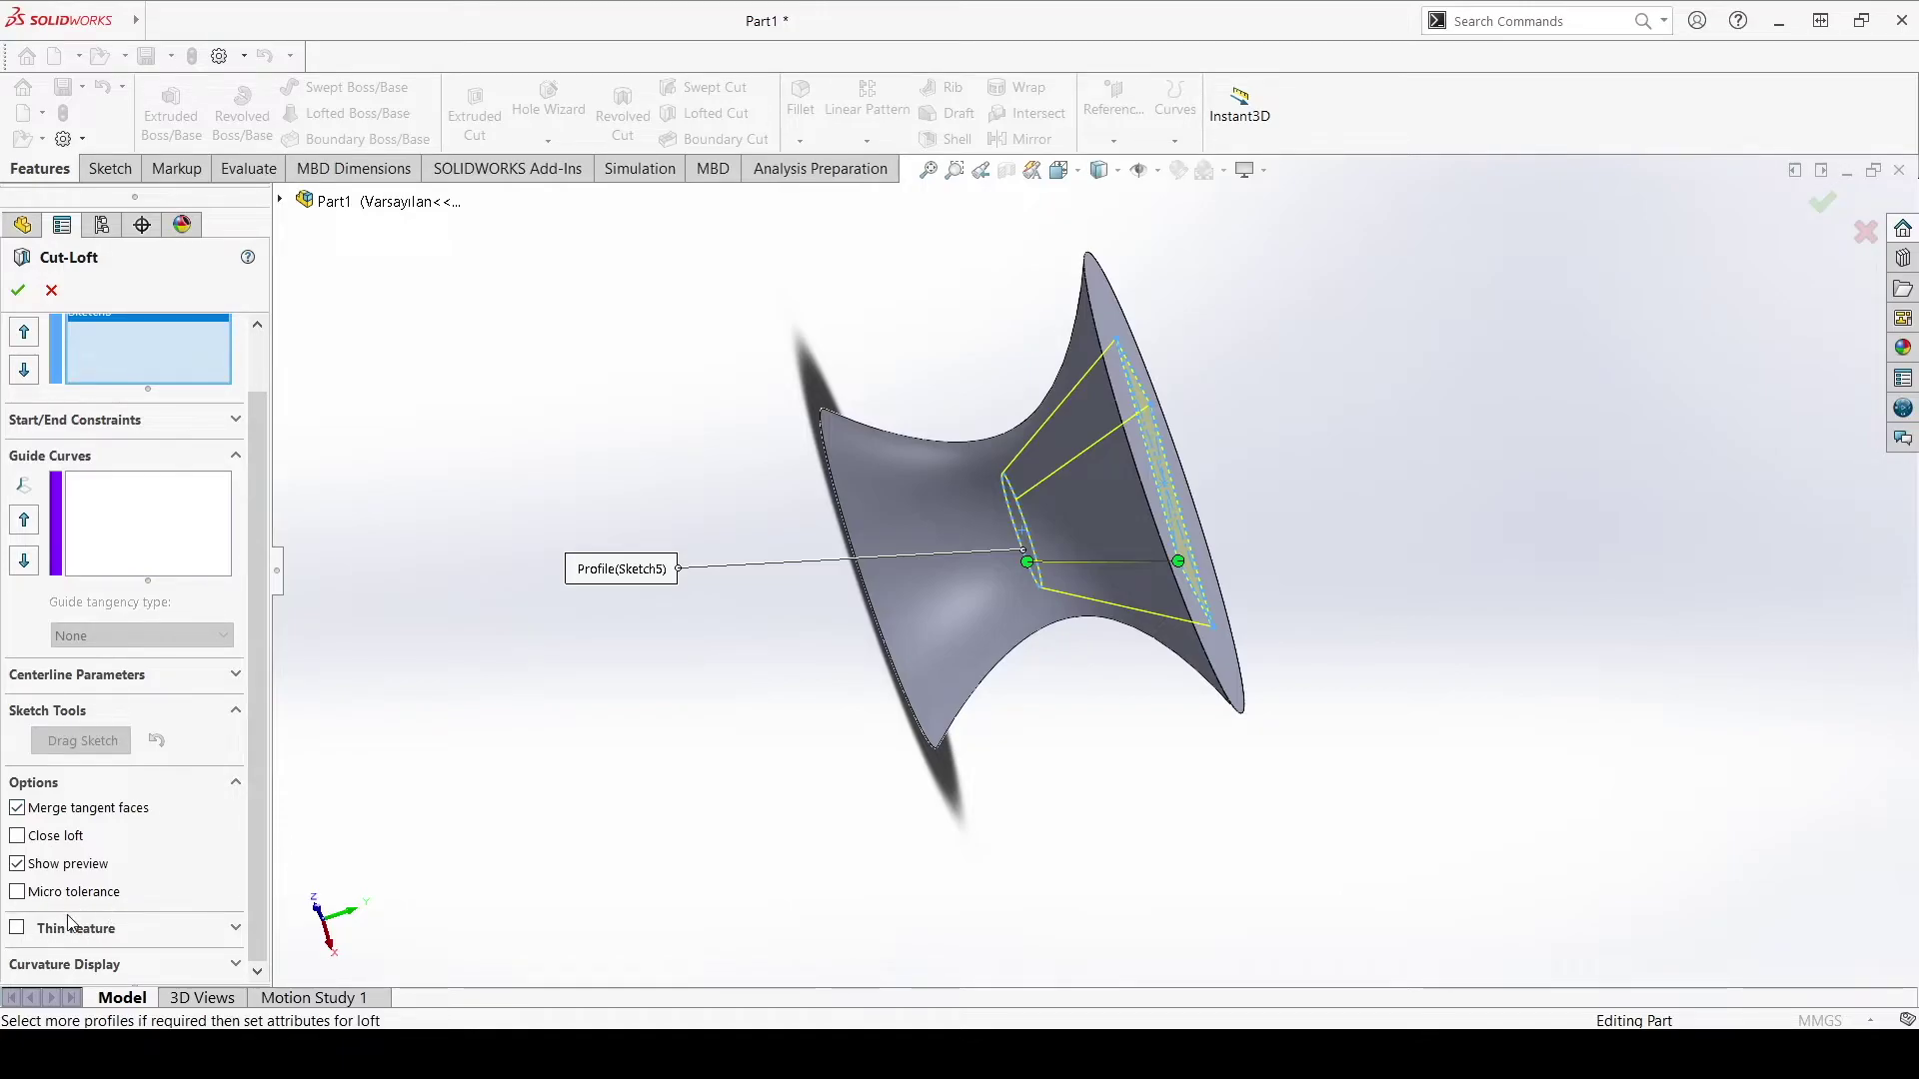
pyautogui.scroll(1, 70, 924)
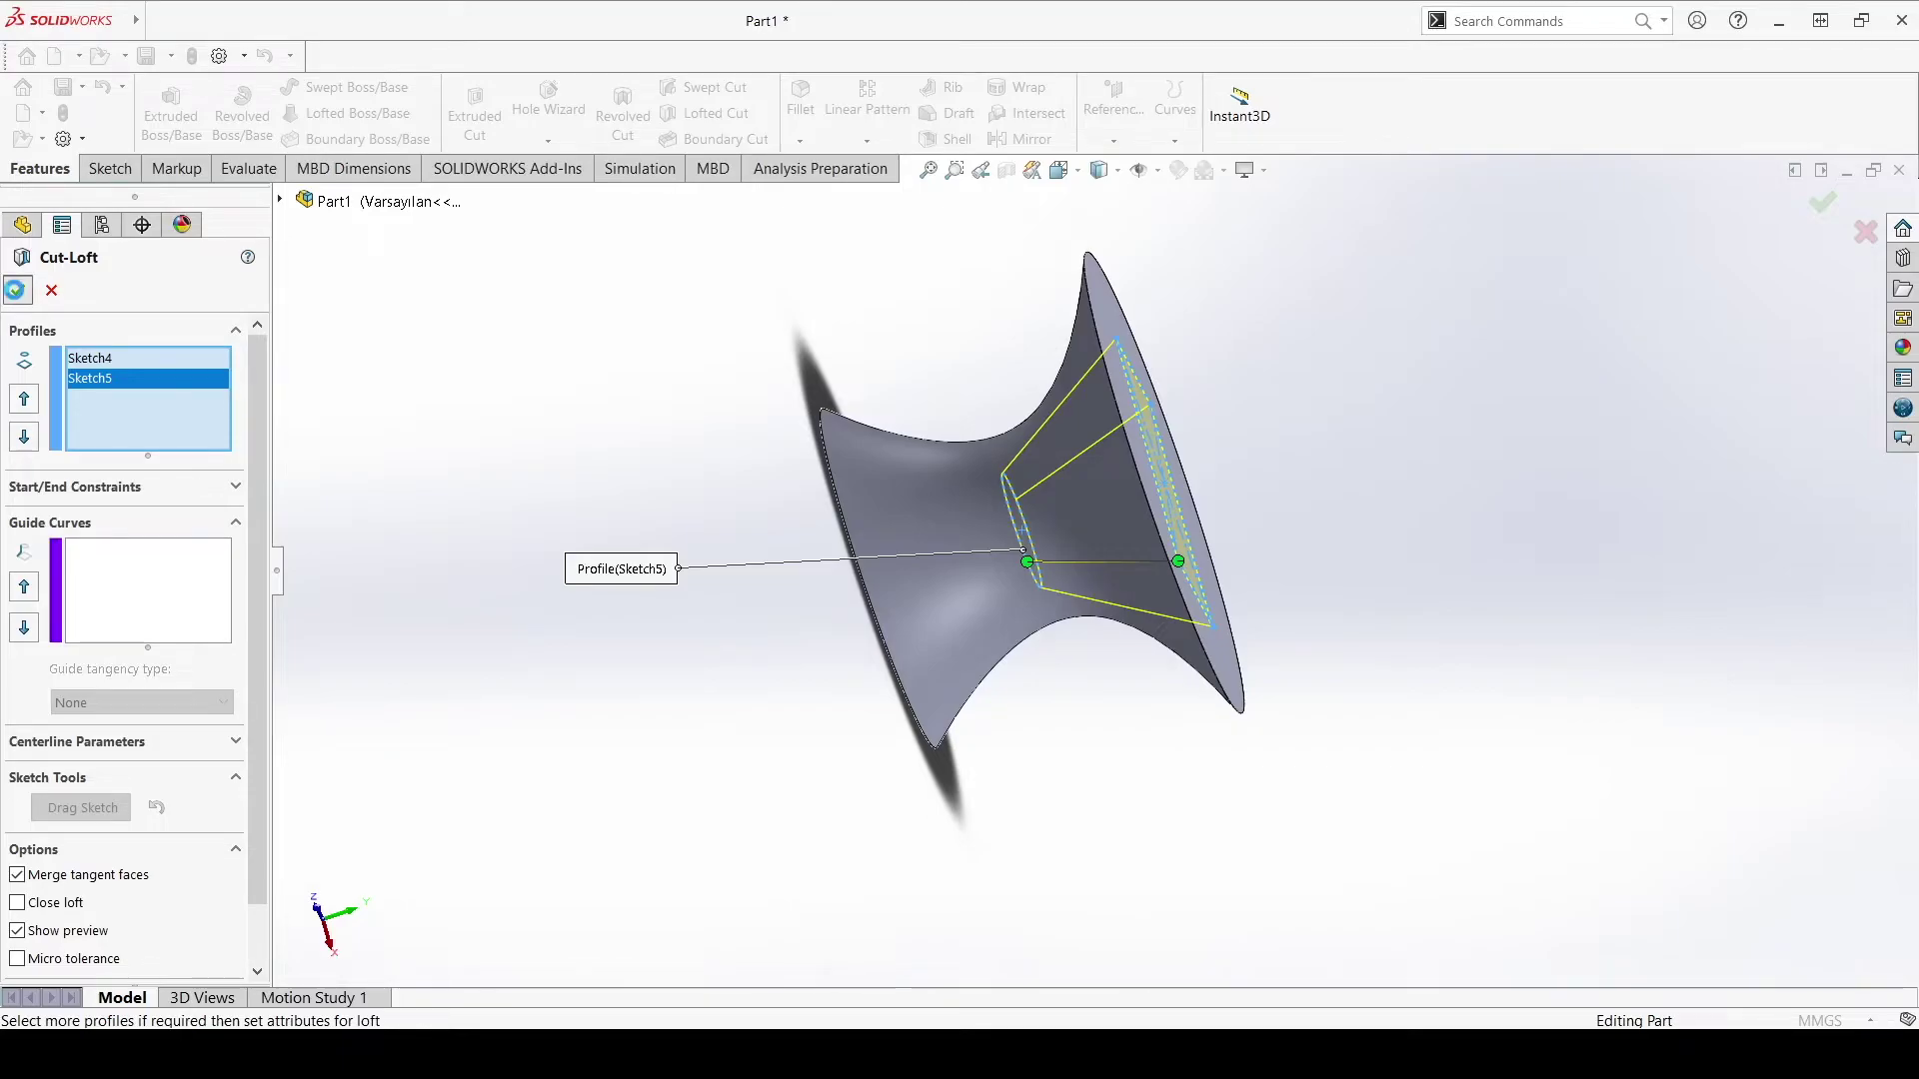
pyautogui.click(18, 290)
pyautogui.moveTo(1015, 522)
pyautogui.mouseDown(button='middle')
pyautogui.moveTo(840, 540)
pyautogui.moveTo(1019, 478)
pyautogui.moveTo(1087, 544)
pyautogui.moveTo(1079, 448)
pyautogui.moveTo(1249, 437)
pyautogui.moveTo(1153, 459)
pyautogui.mouseUp(button='middle')
pyautogui.scroll(4, 1080, 448)
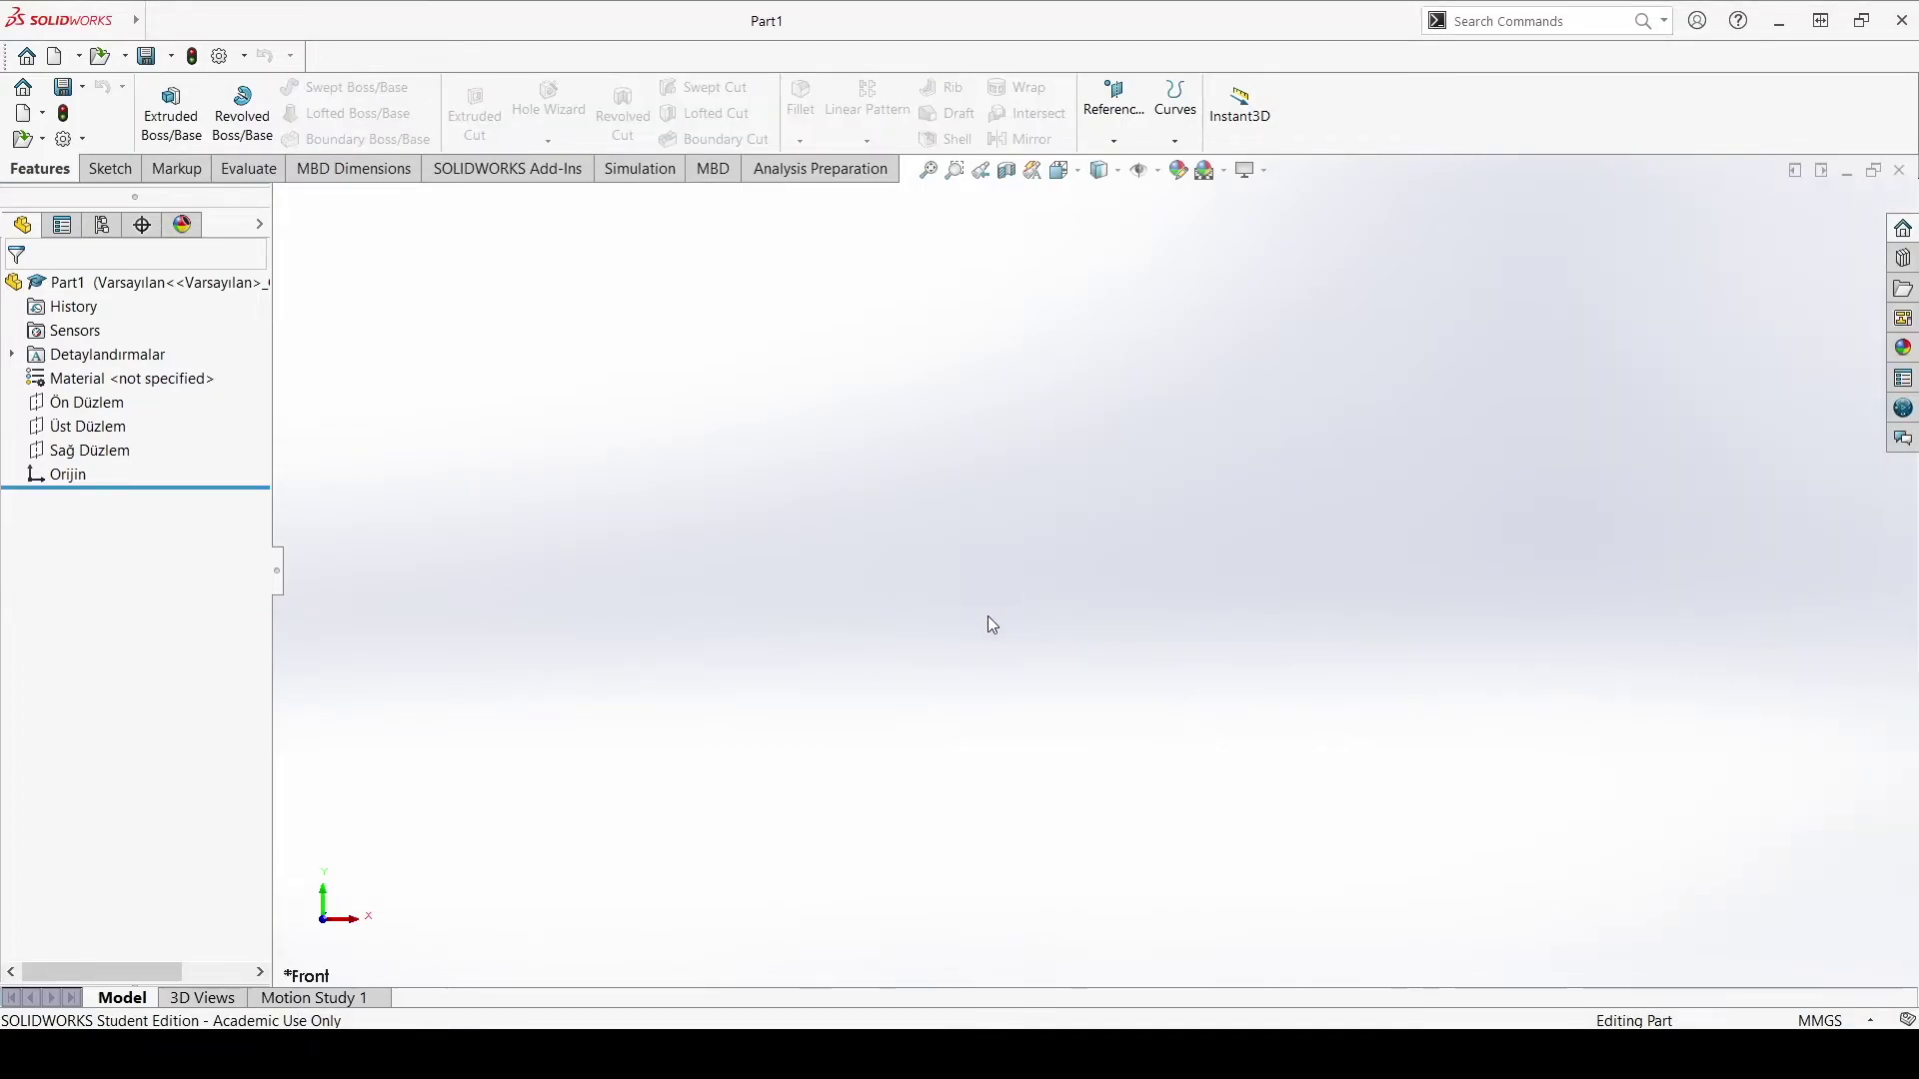
# Step: Sketch a circle centred on the origin on the Front plane
pyautogui.click(112, 172)
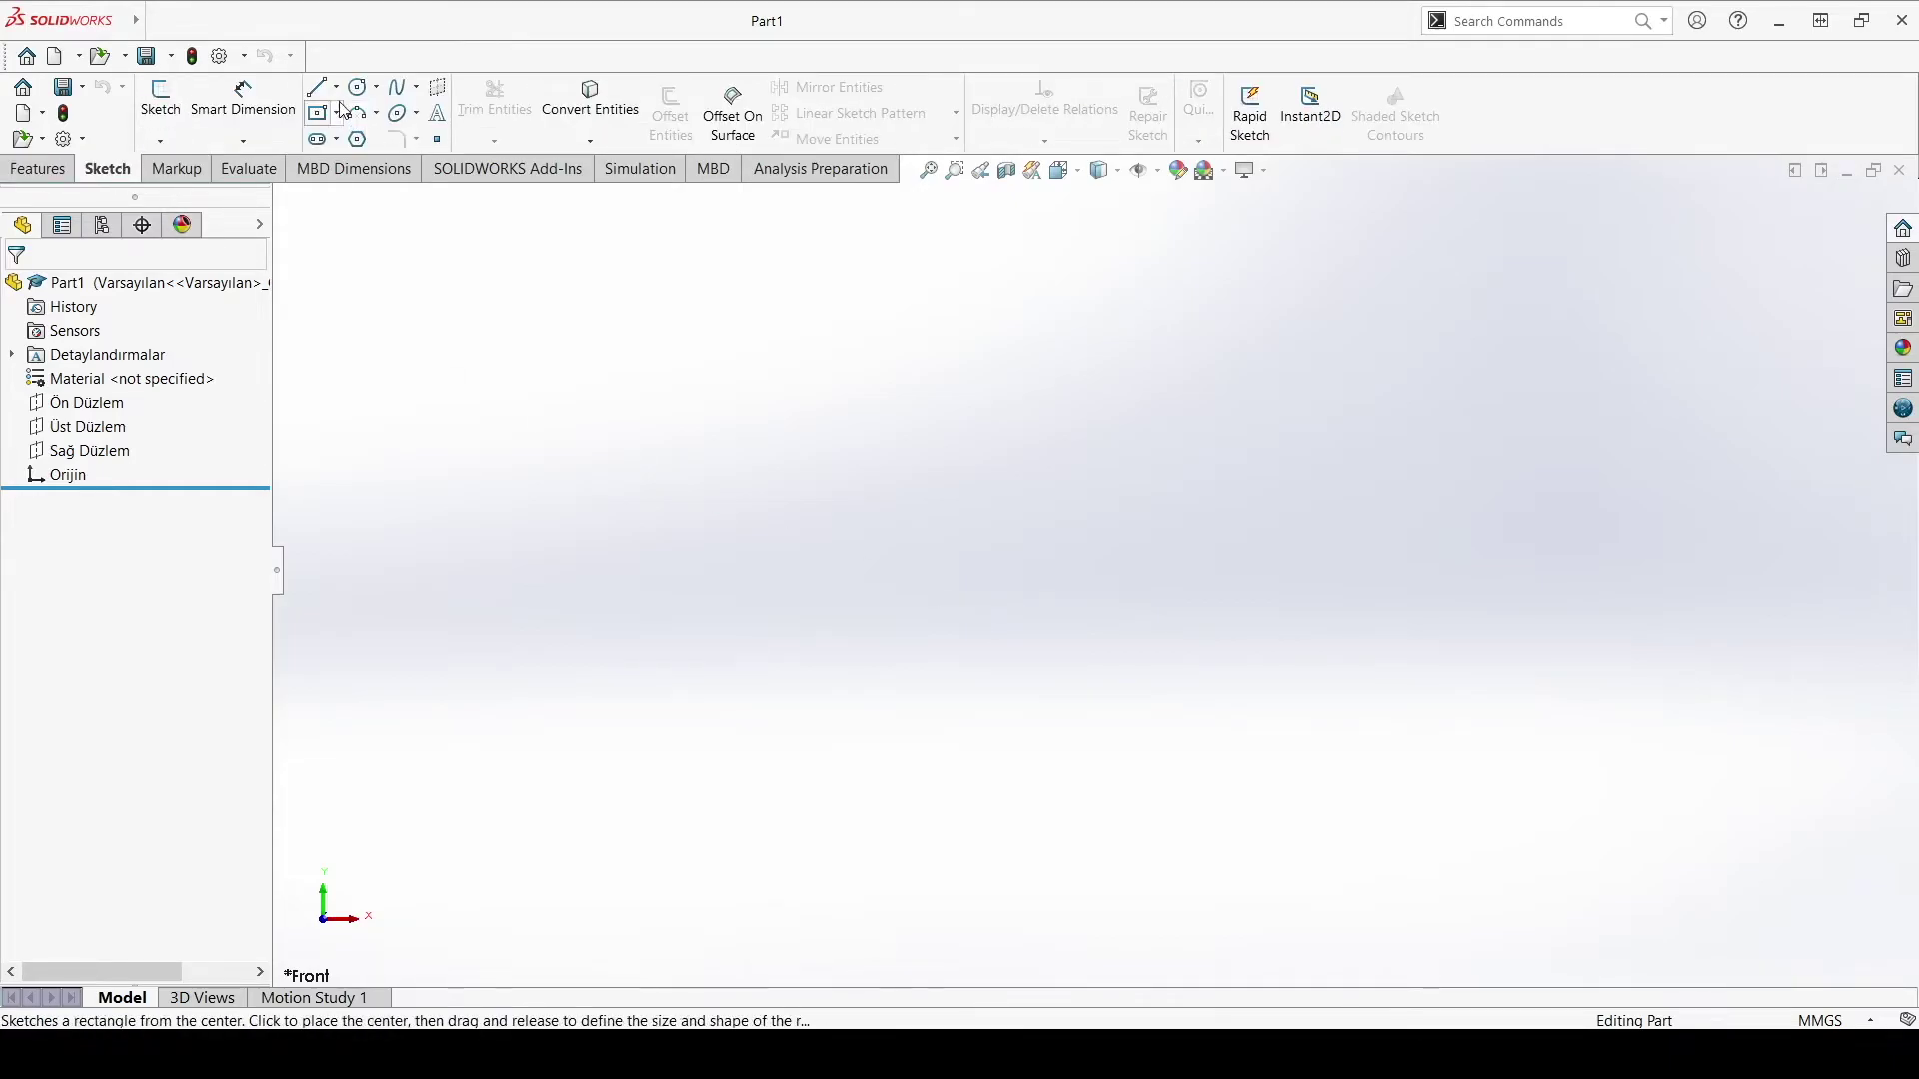
pyautogui.click(362, 128)
pyautogui.click(841, 708)
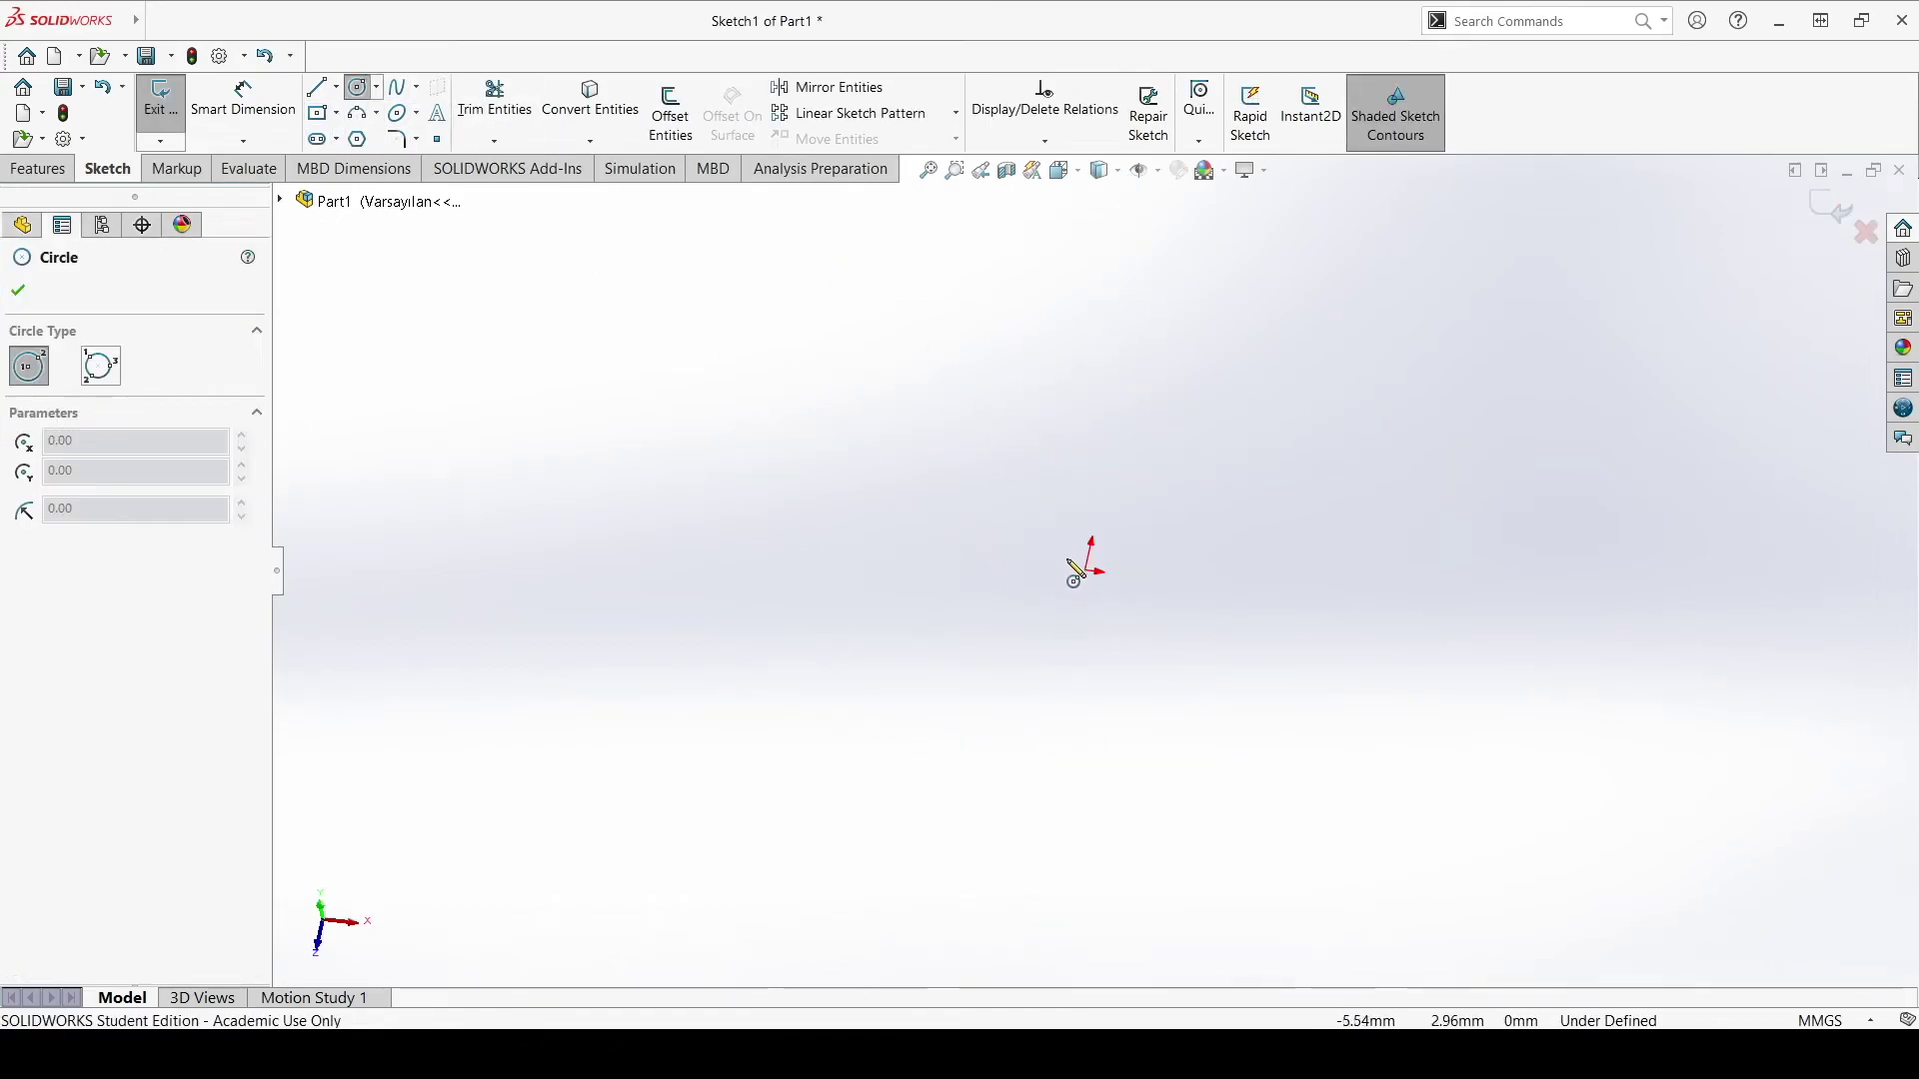
pyautogui.moveTo(1092, 571); pyautogui.dragTo(1379, 826)
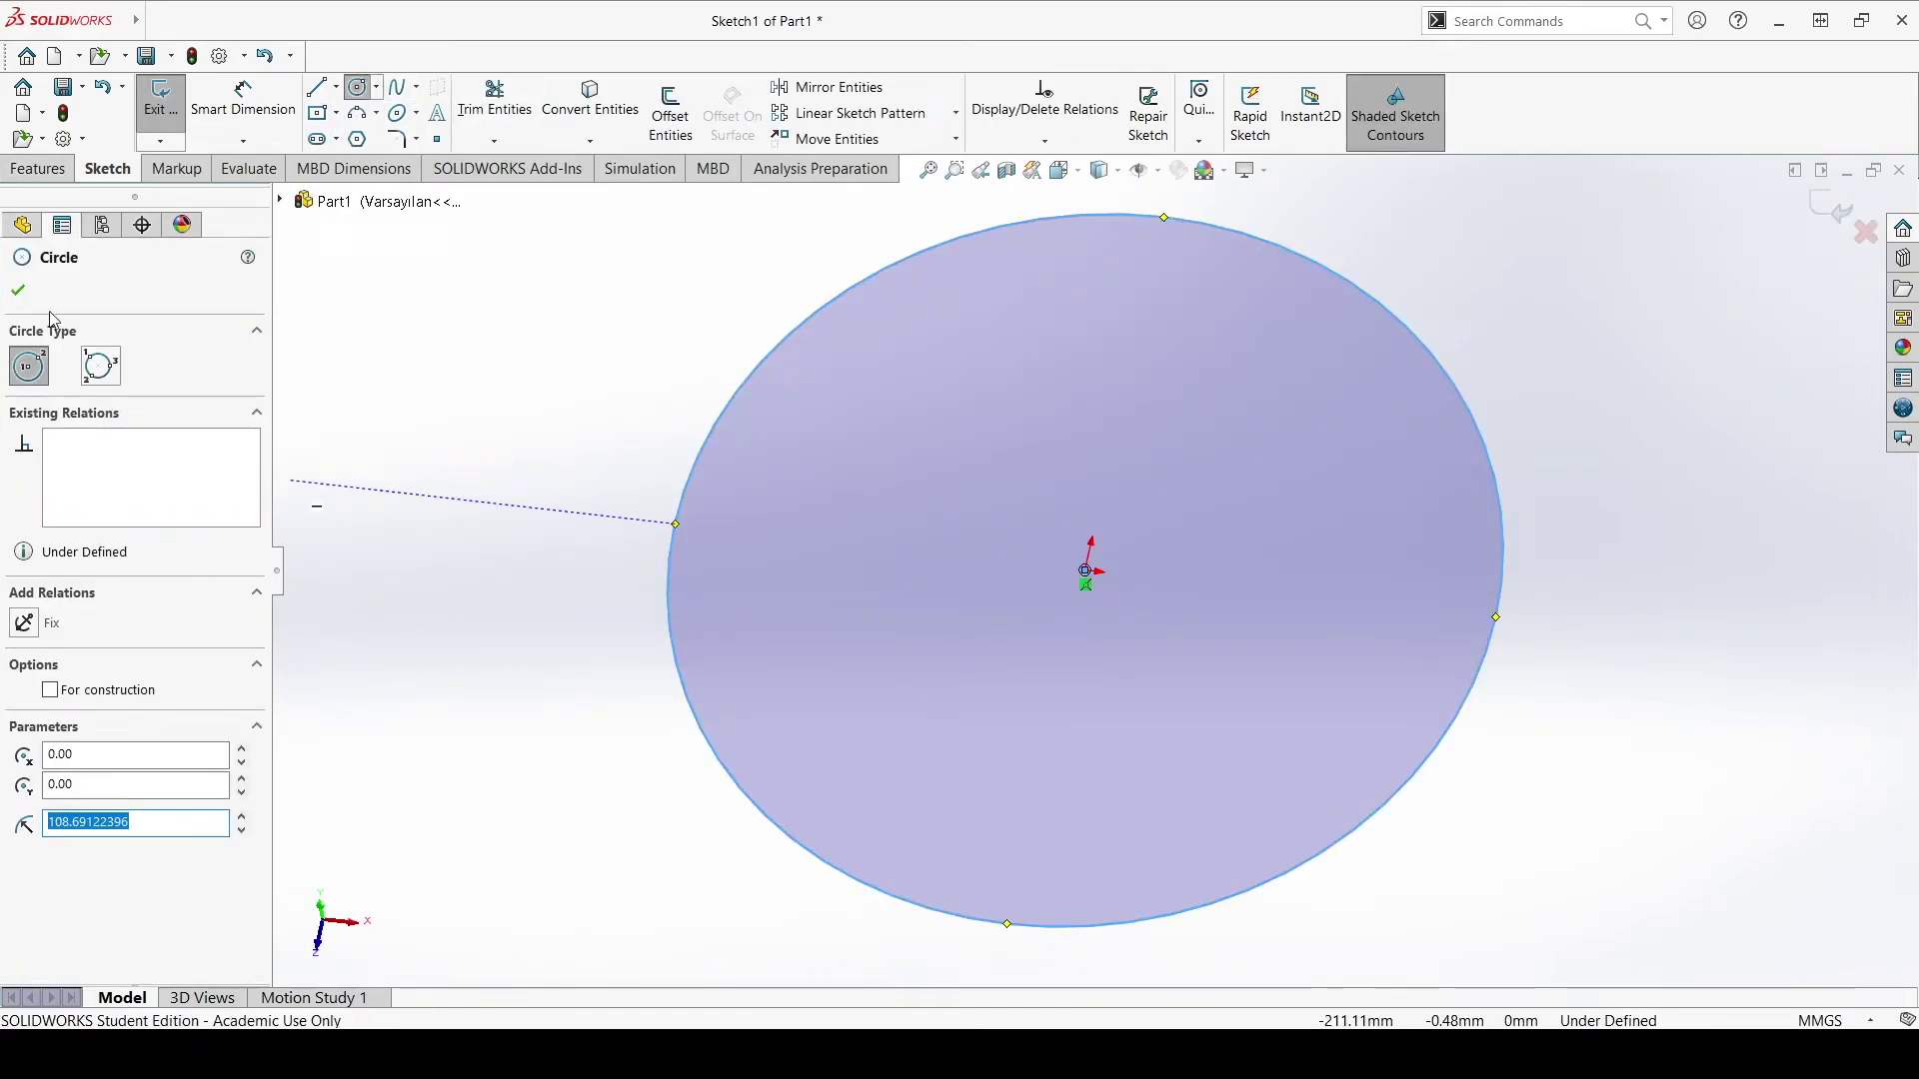
pyautogui.click(21, 290)
# Step: Extrude the circle 200 mm into a solid cylinder
pyautogui.click(38, 168)
pyautogui.click(170, 110)
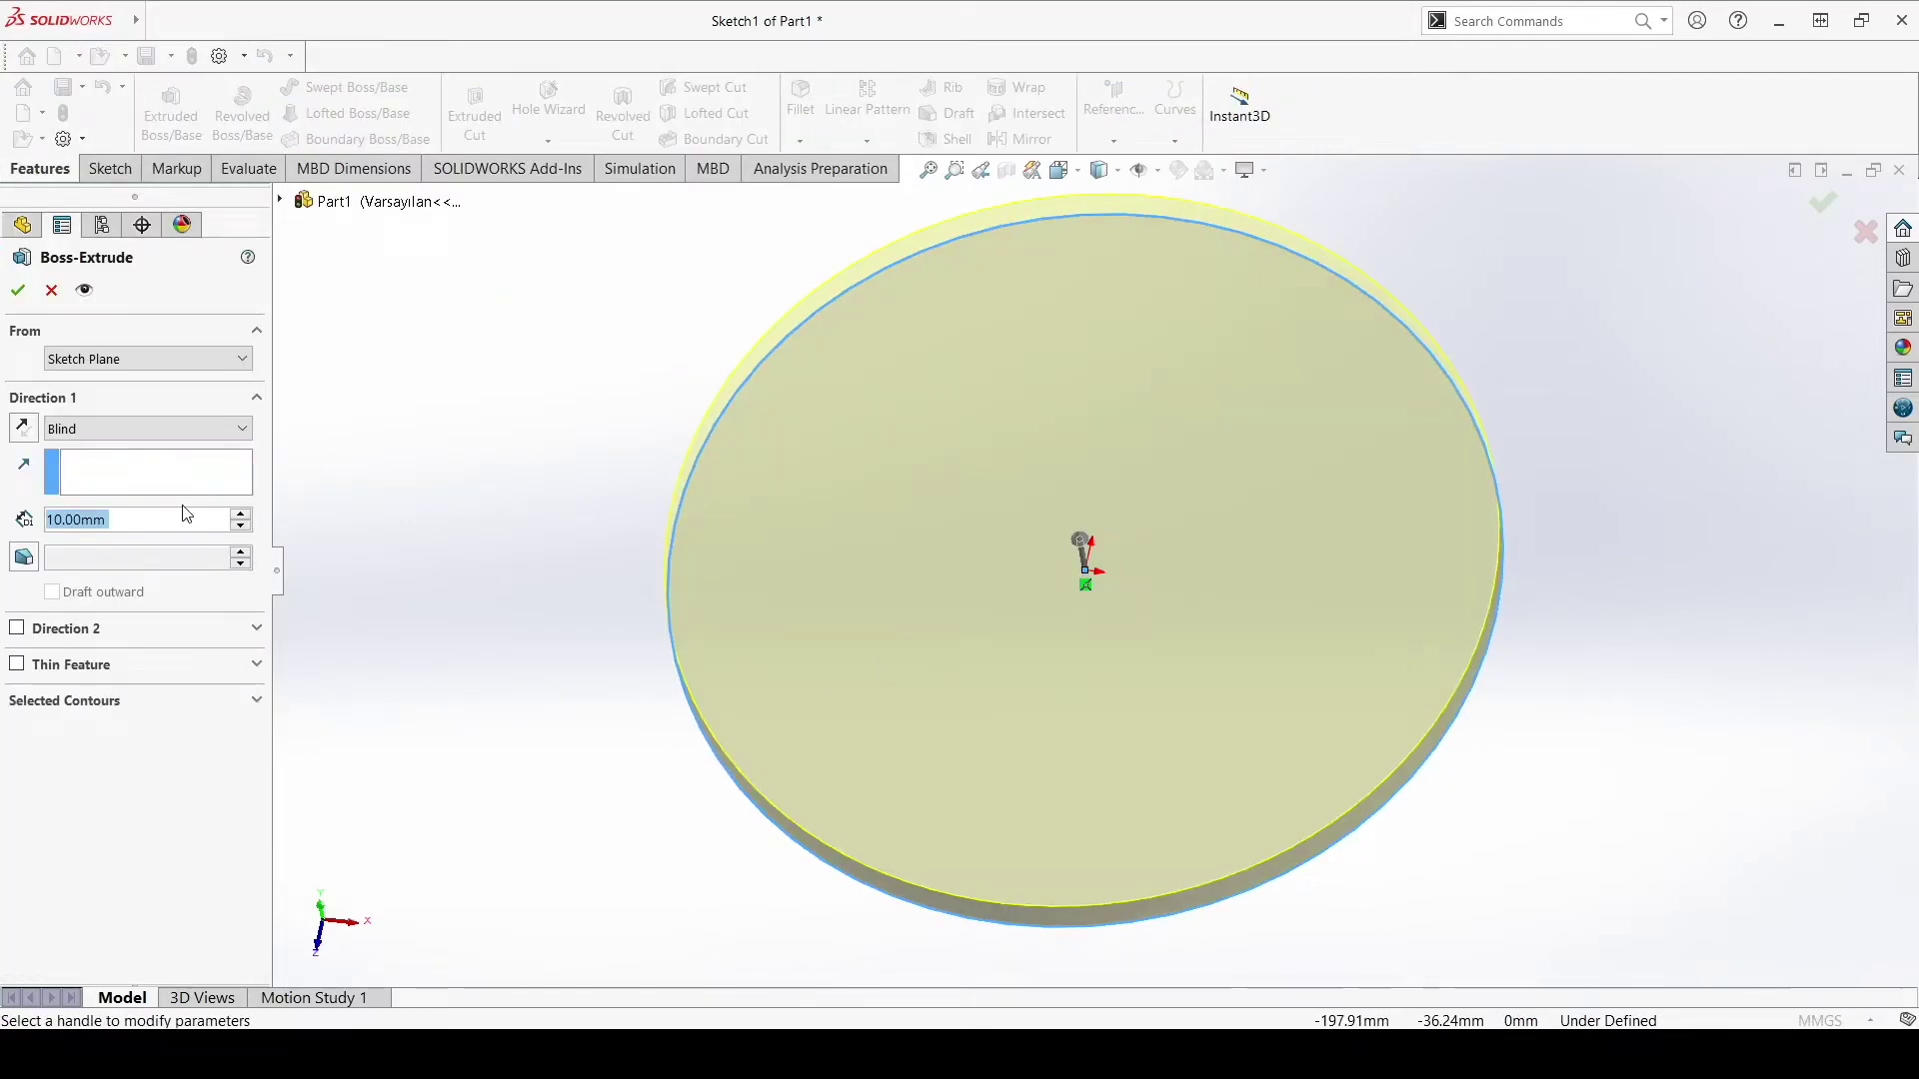
pyautogui.write('200')
pyautogui.press('Return')
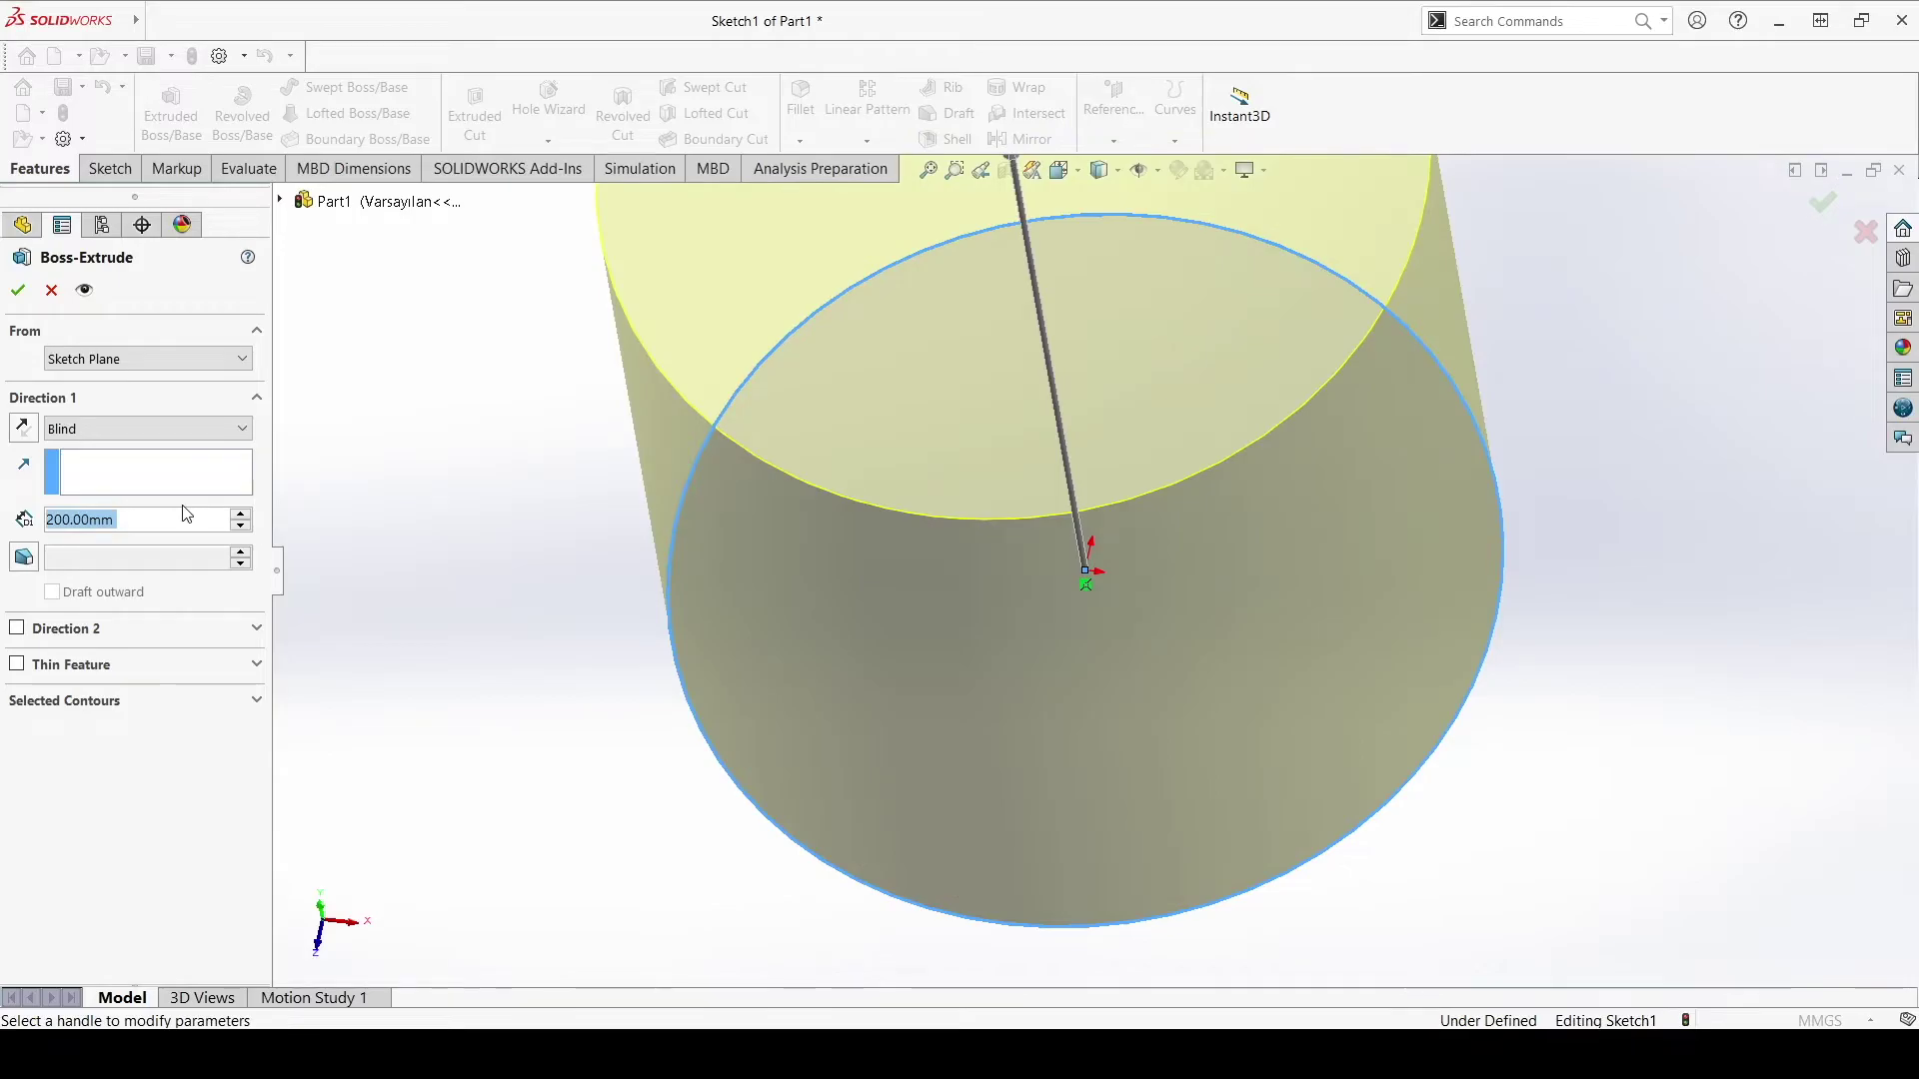
pyautogui.click(18, 290)
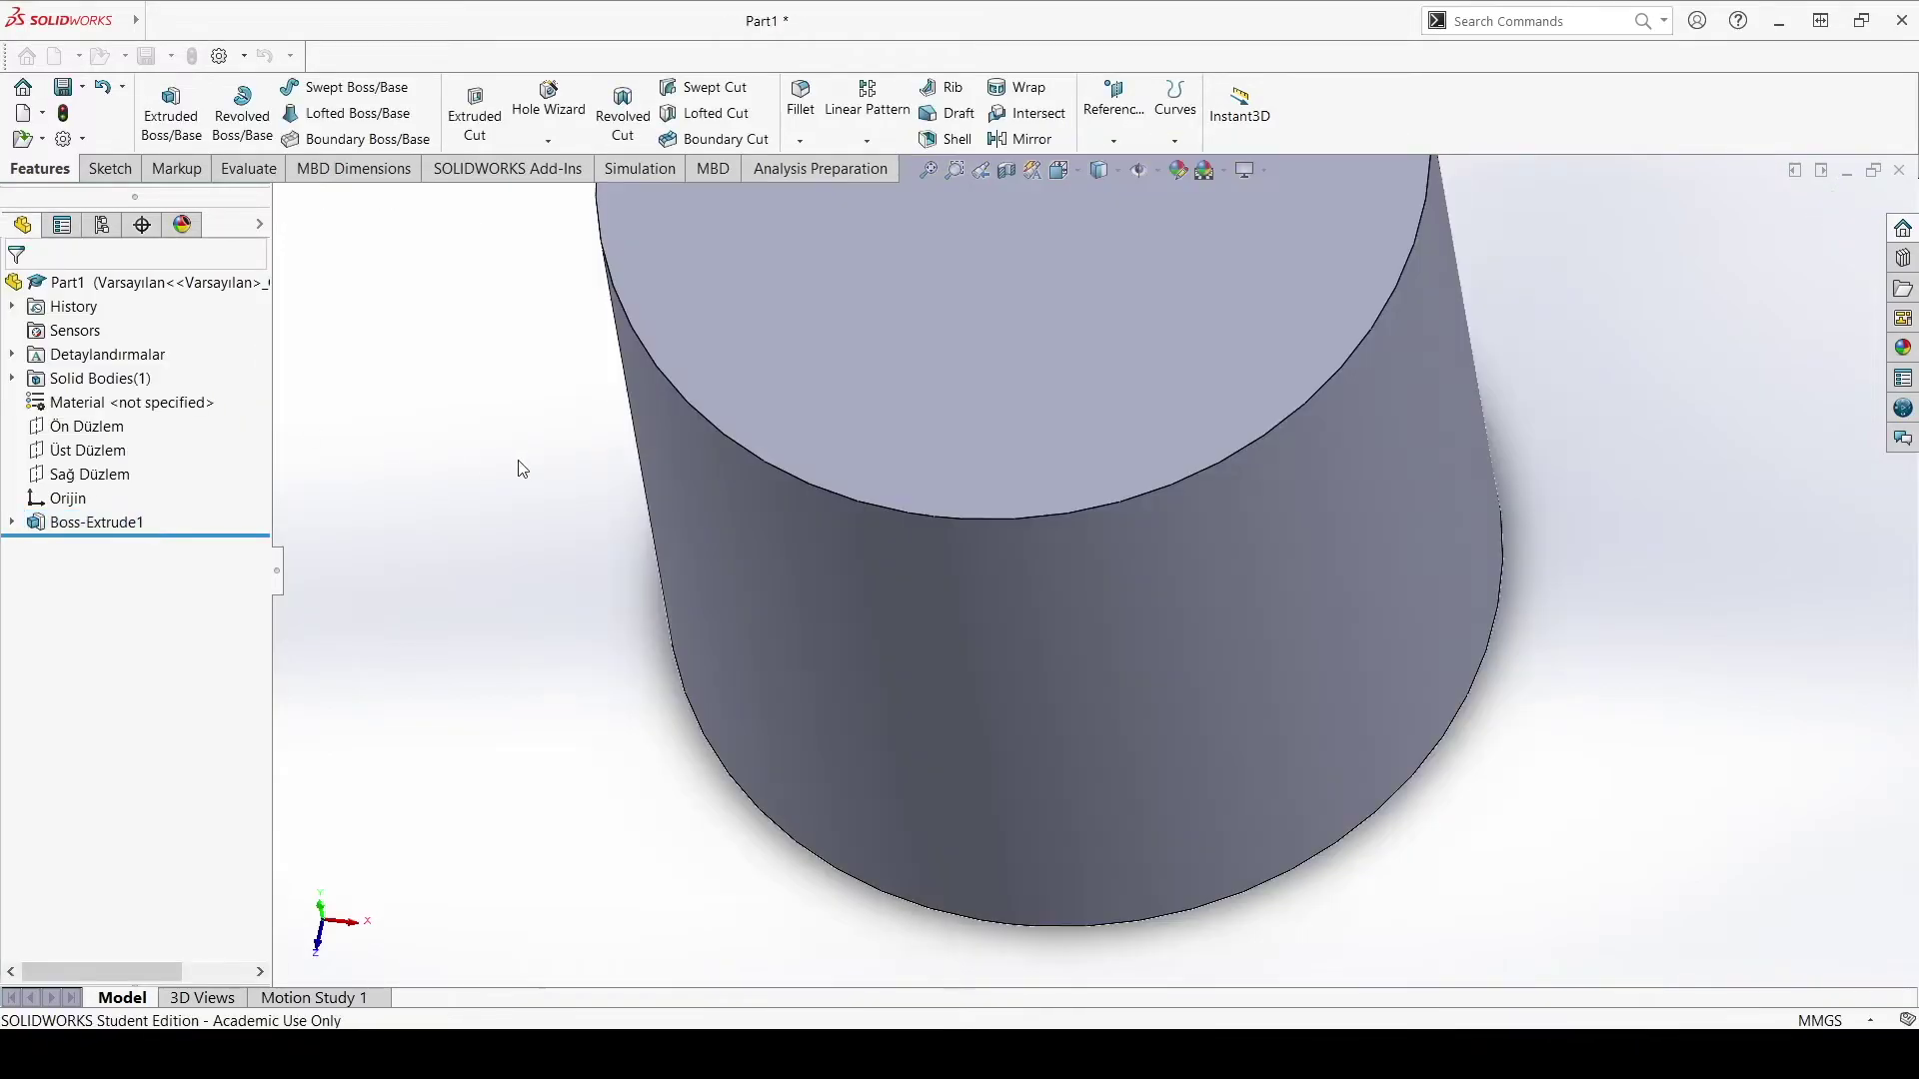
pyautogui.moveTo(1083, 477)
pyautogui.mouseDown(button='middle')
pyautogui.moveTo(1097, 343)
pyautogui.moveTo(1151, 324)
pyautogui.mouseUp(button='middle')
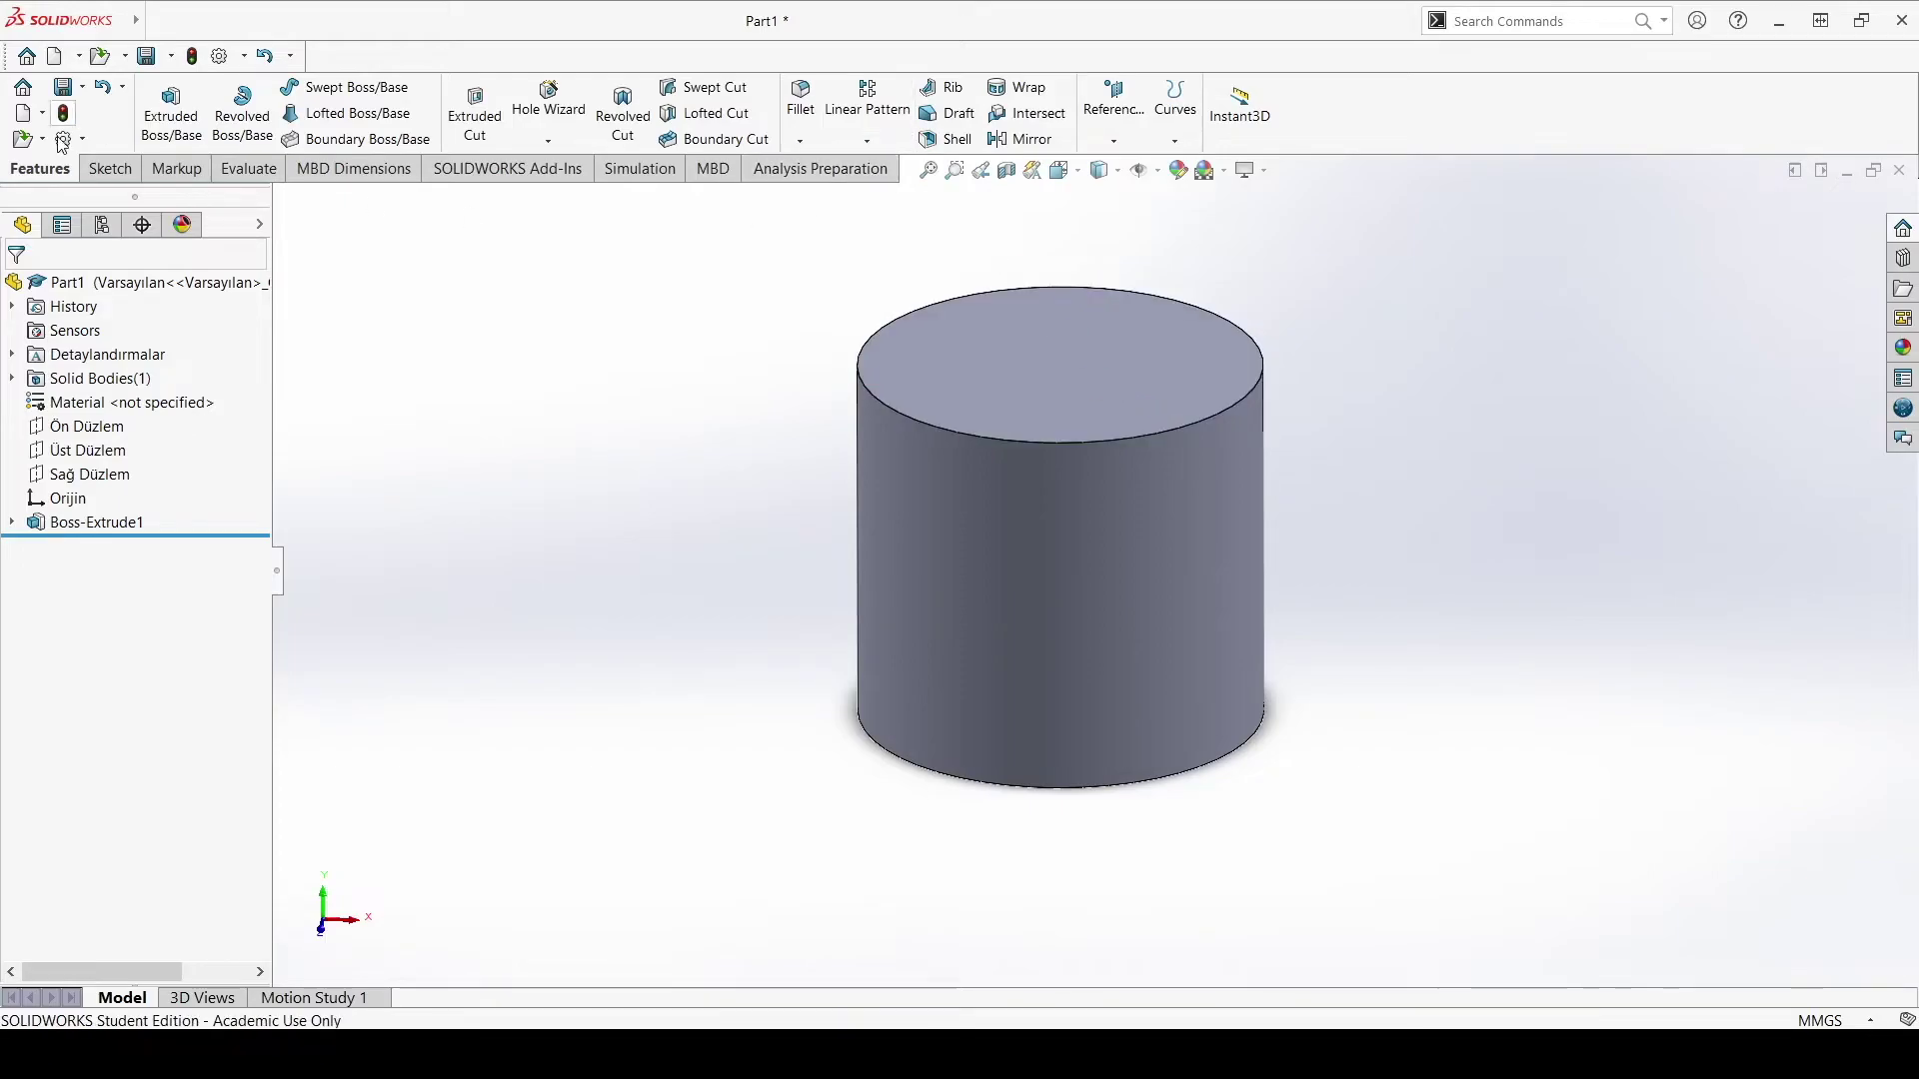
pyautogui.click(110, 168)
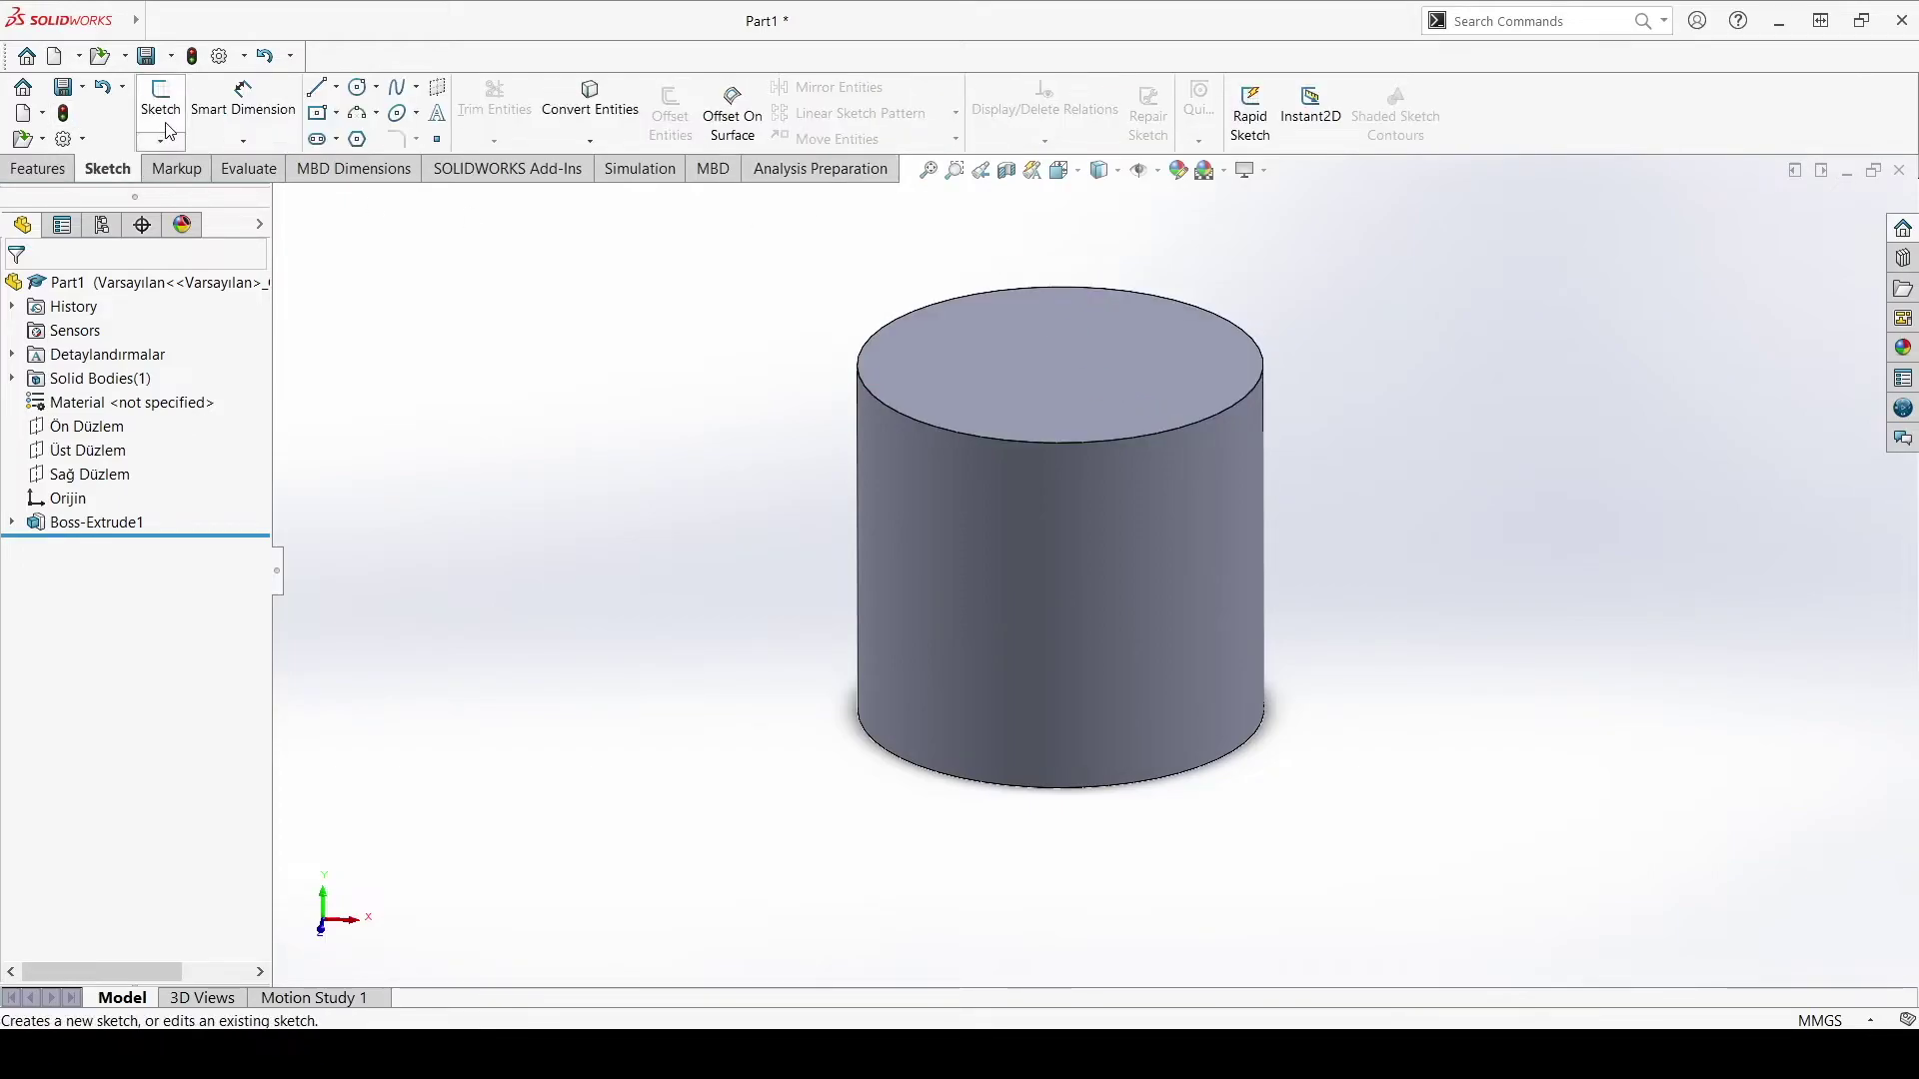
# Step: Create two reference planes offset 100 mm apart from Üst Düzlem
pyautogui.click(50, 170)
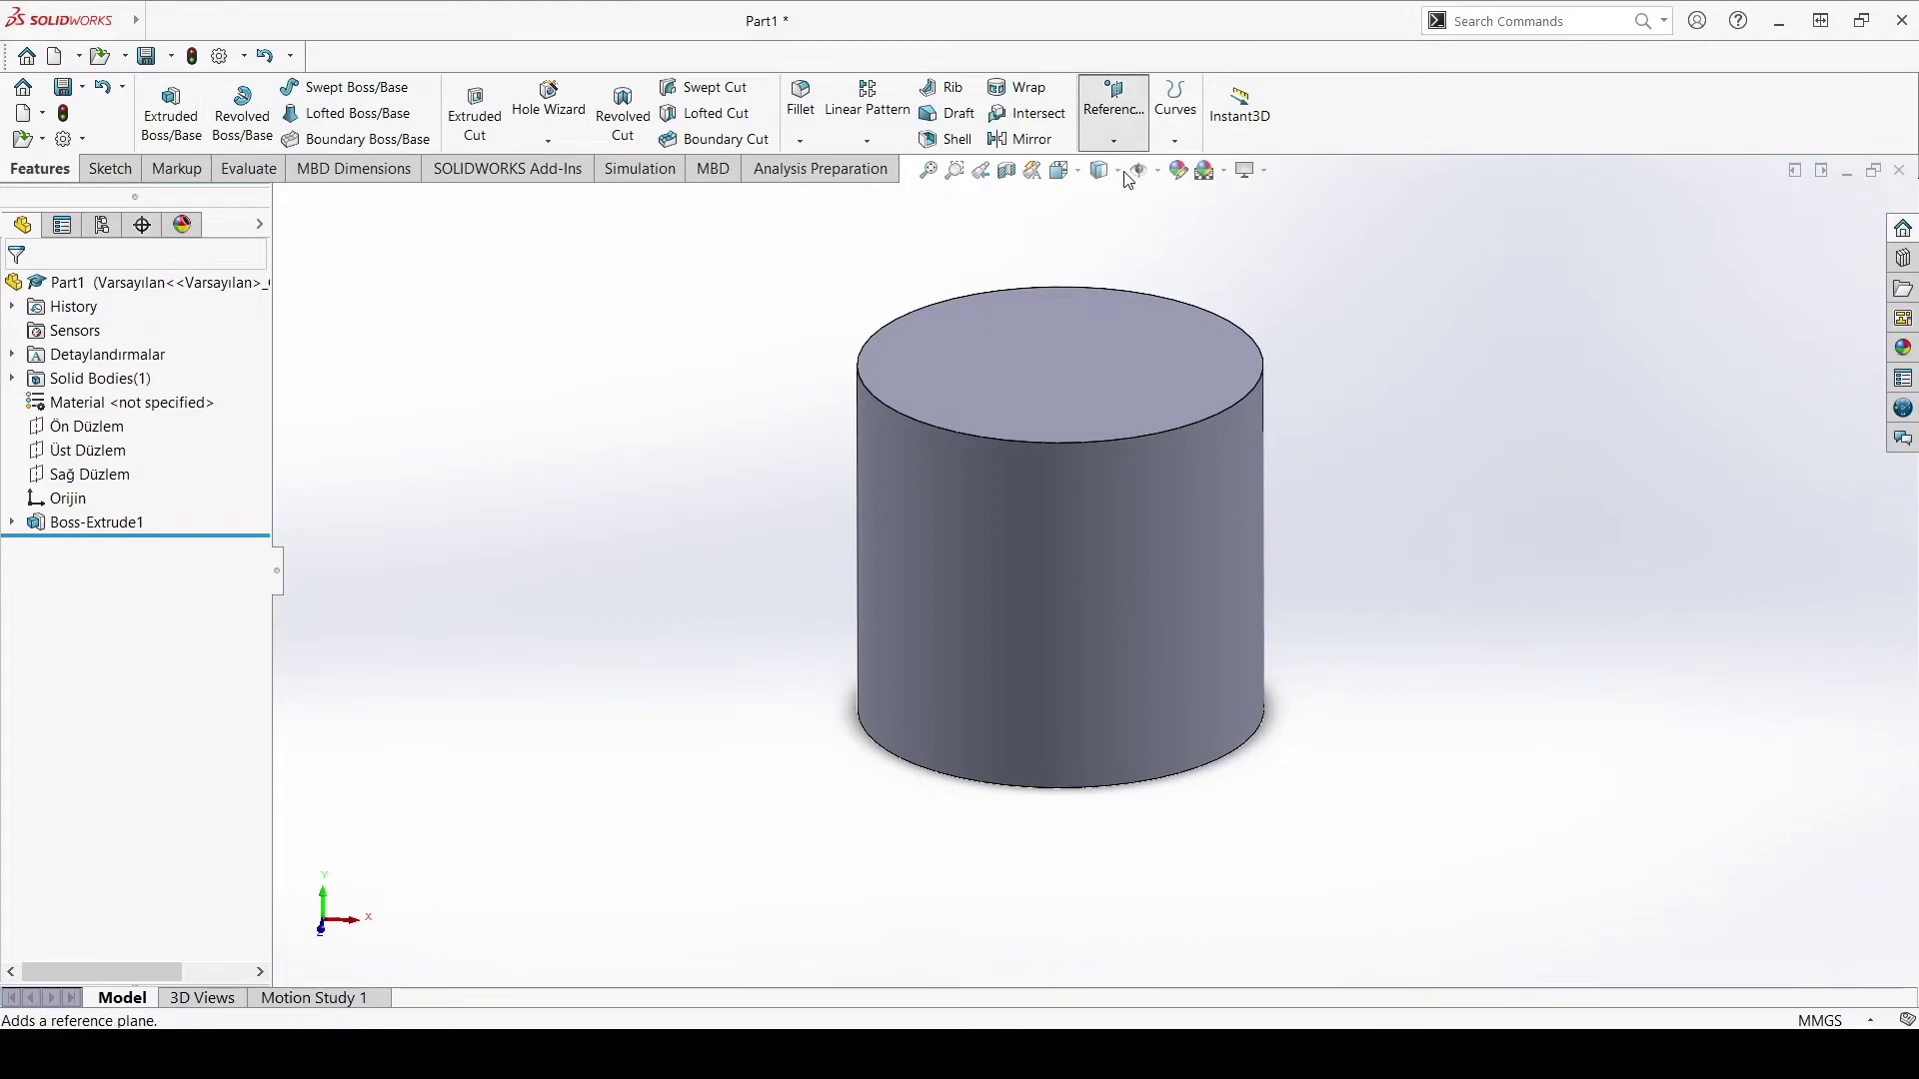
pyautogui.click(1128, 128)
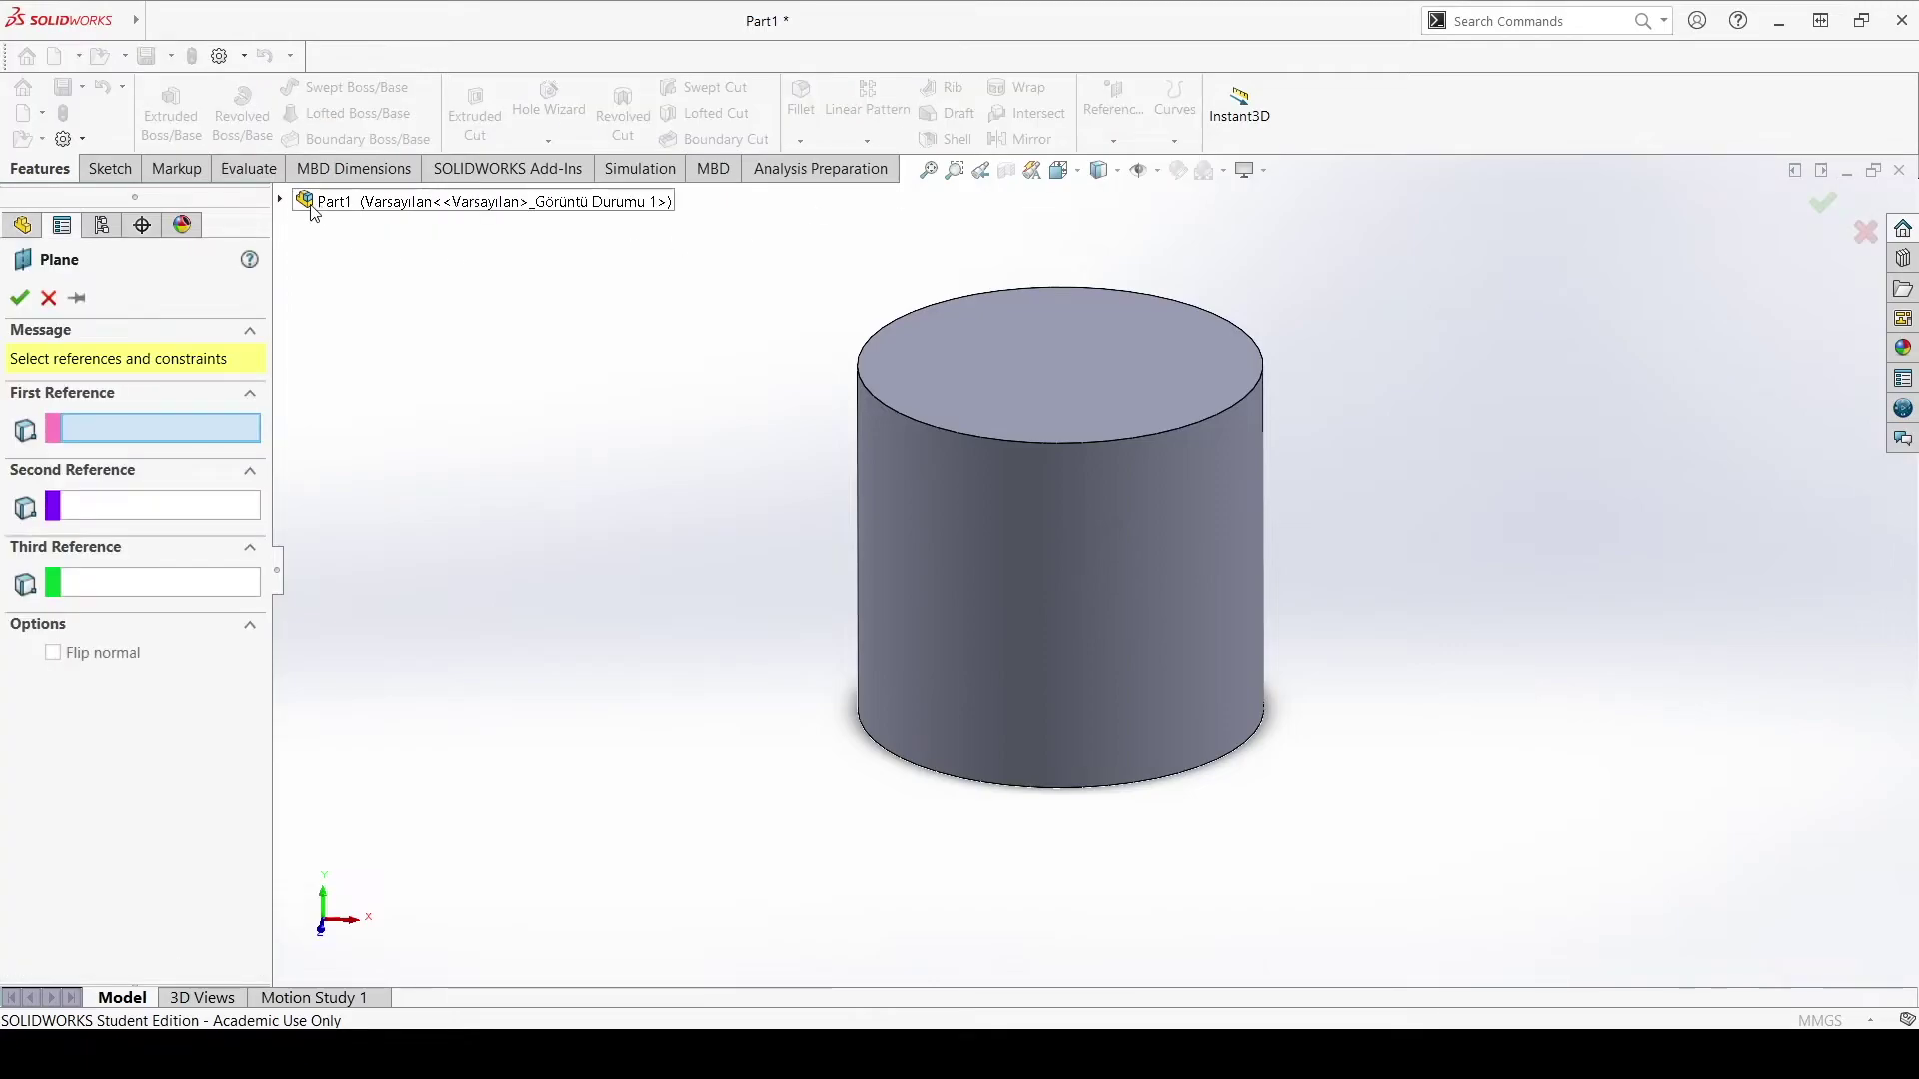
pyautogui.click(280, 200)
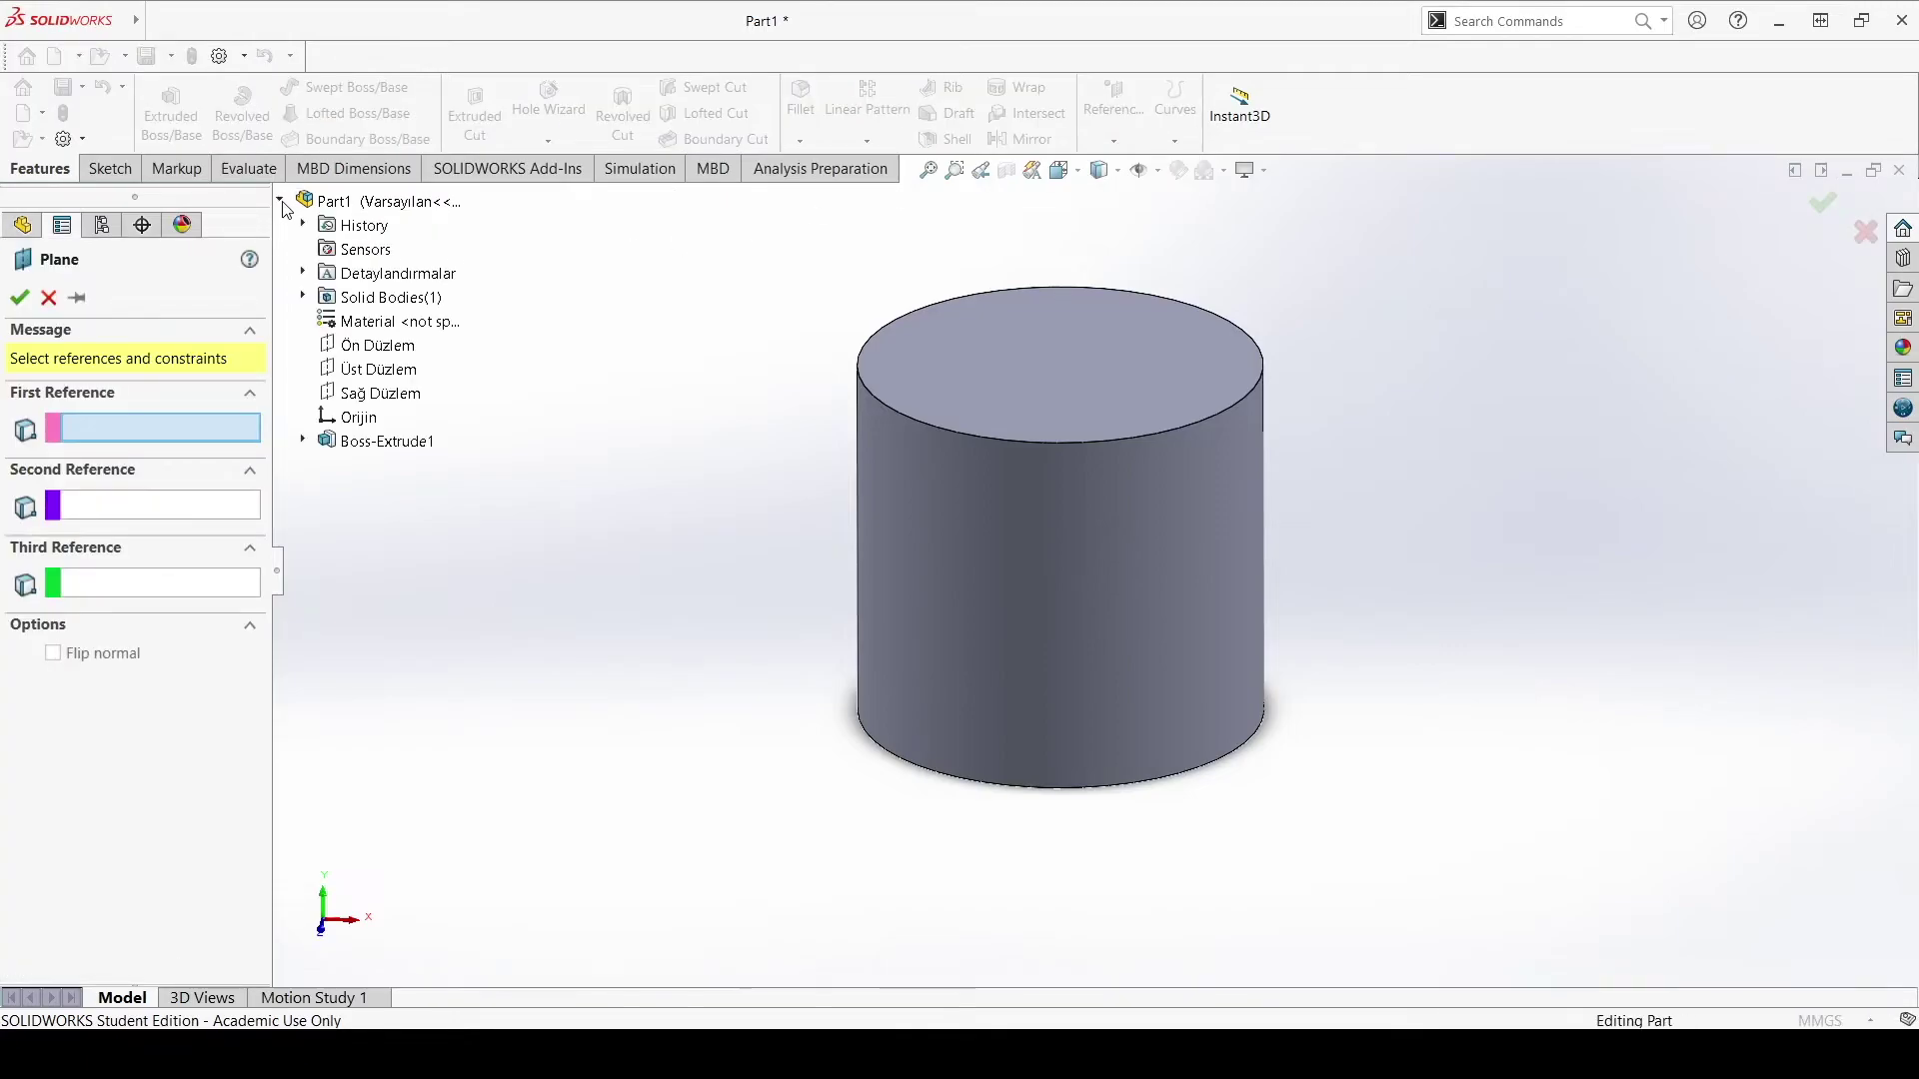
pyautogui.click(374, 369)
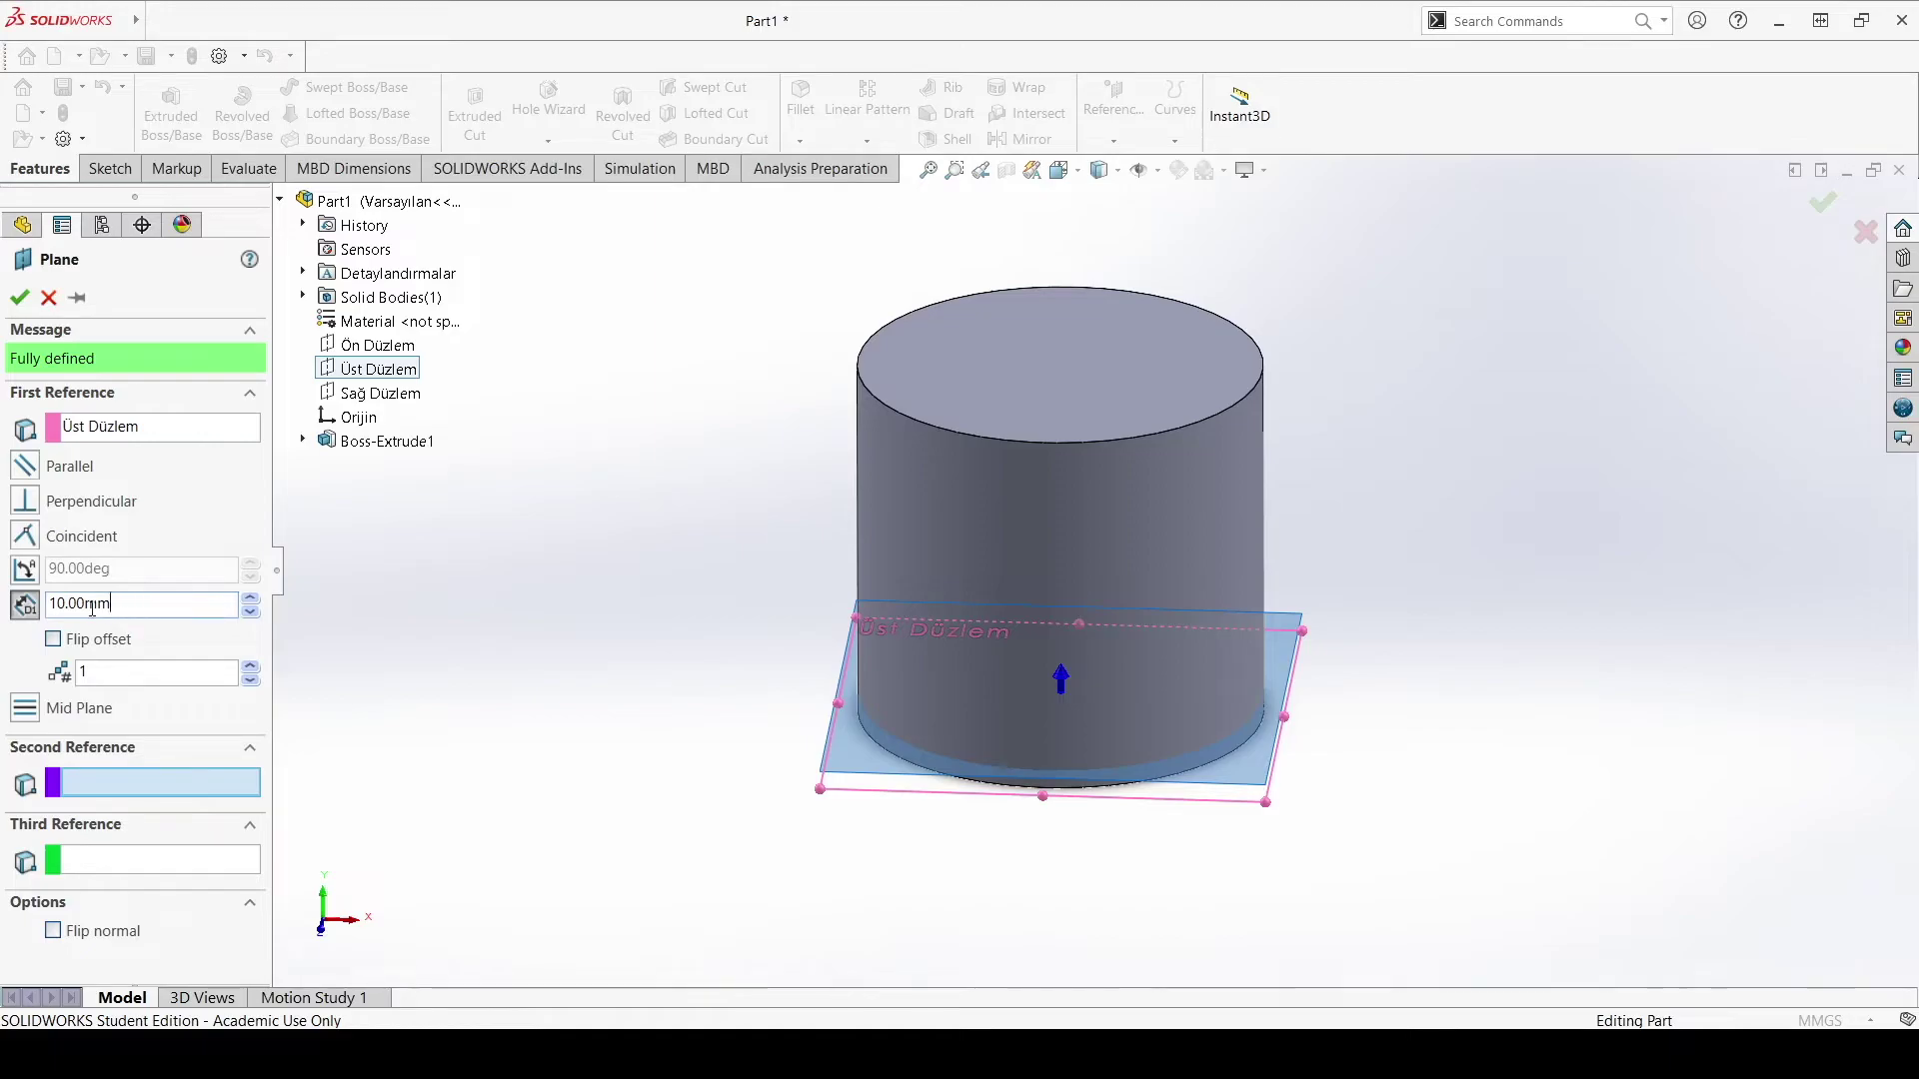
pyautogui.doubleClick(112, 605)
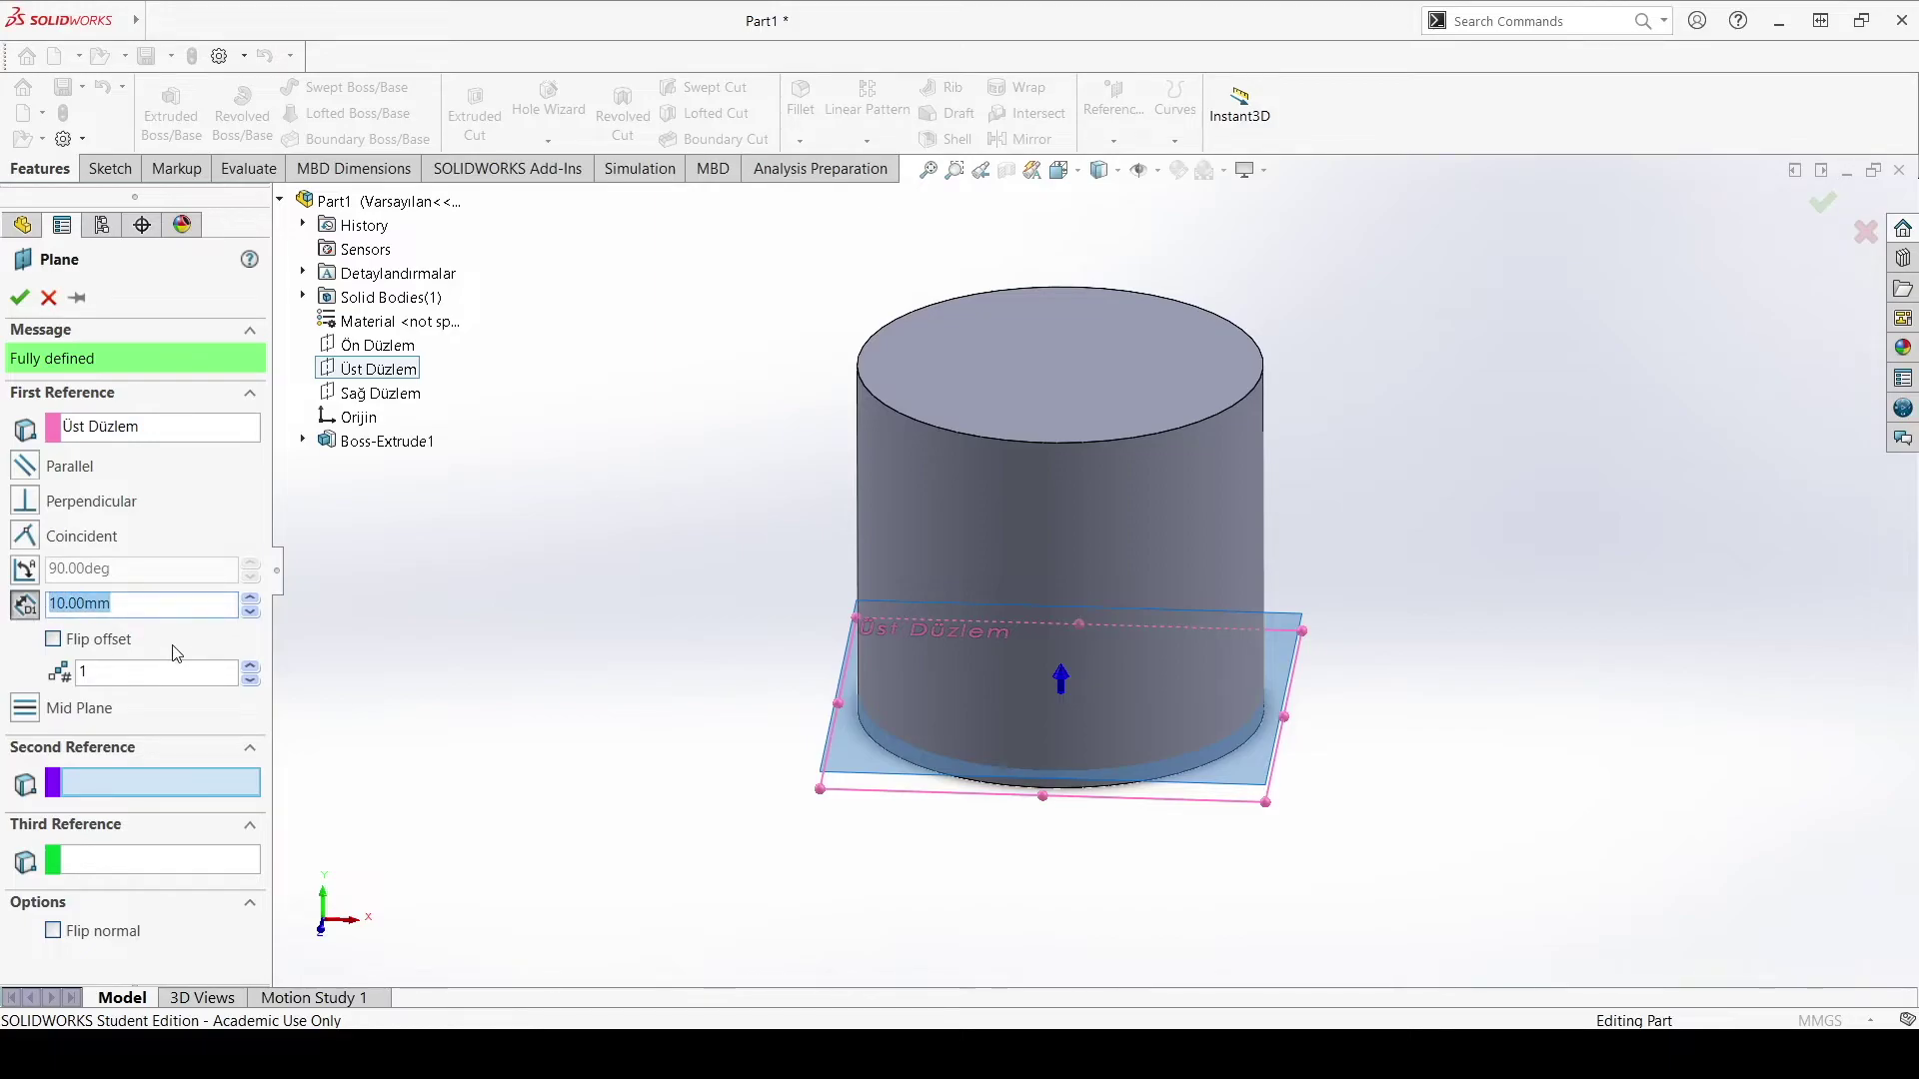
pyautogui.write('100')
pyautogui.press('Return')
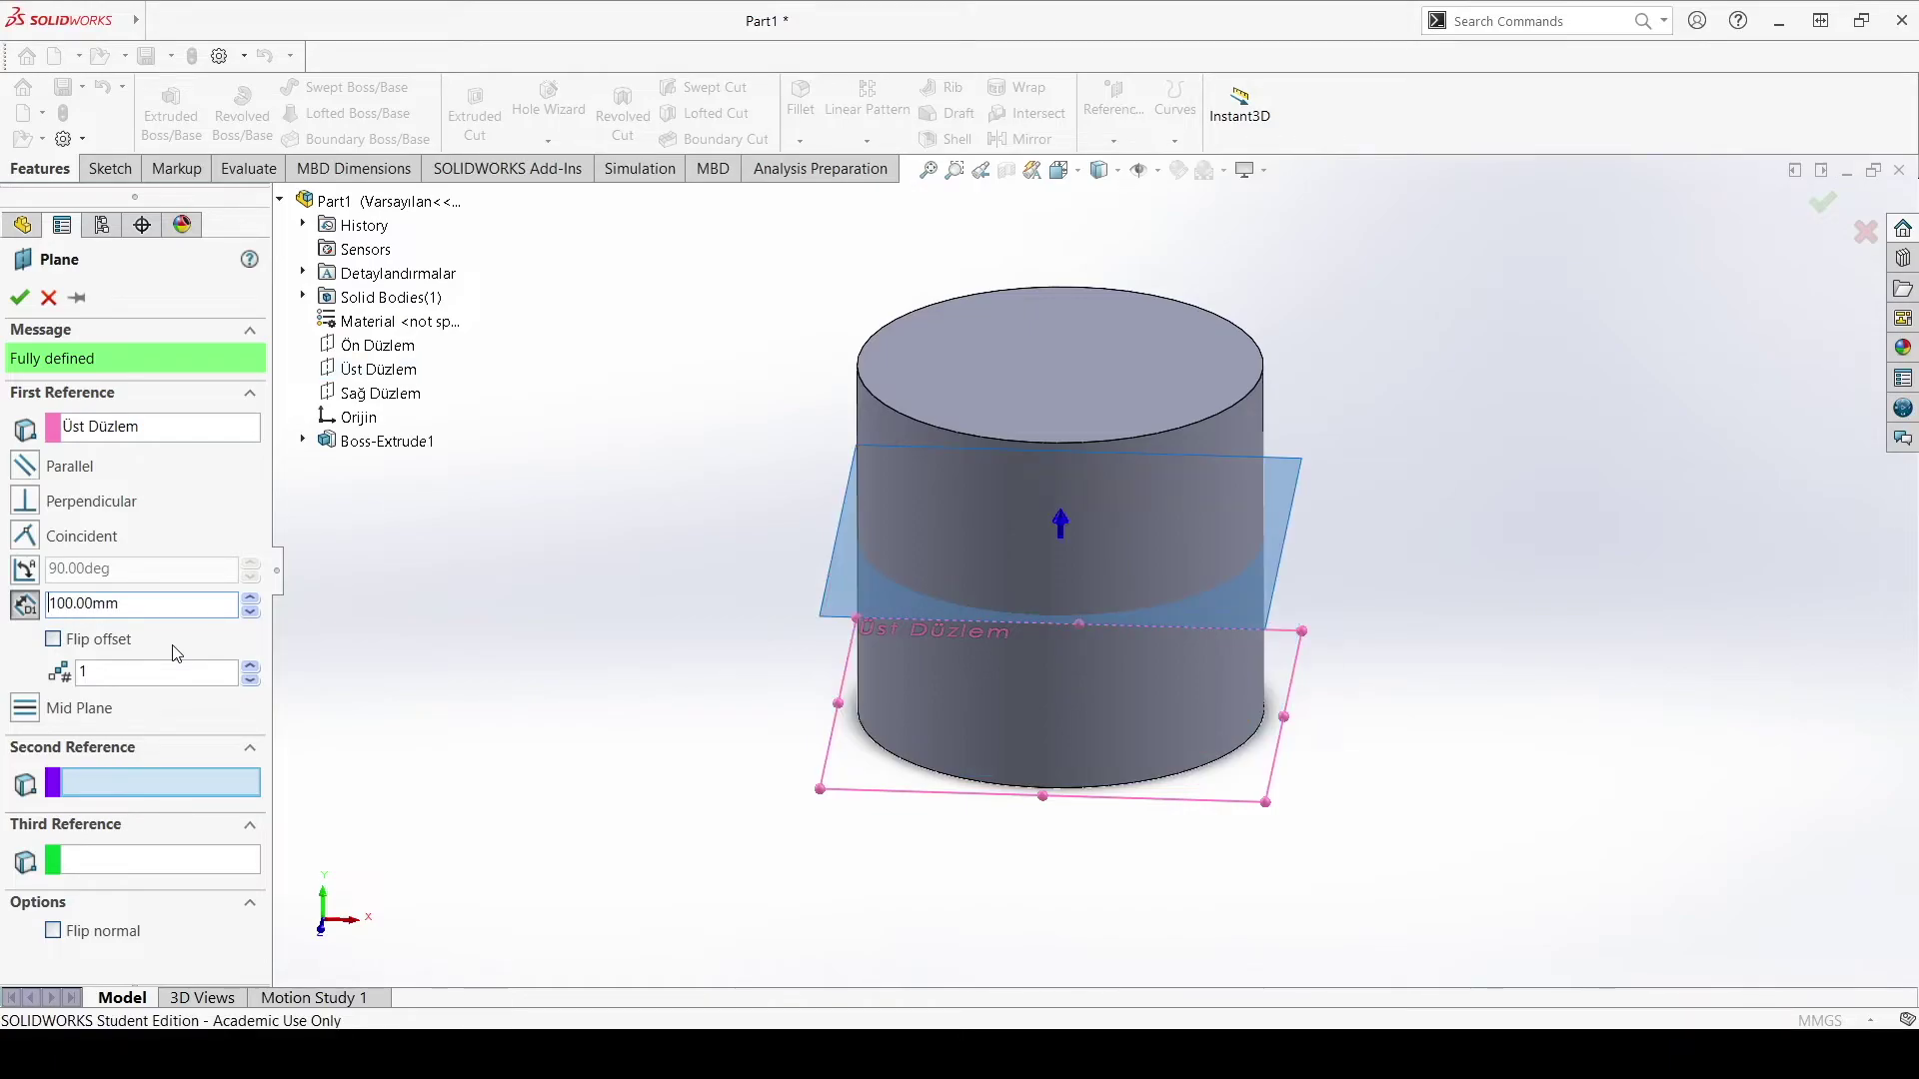
pyautogui.write('2')
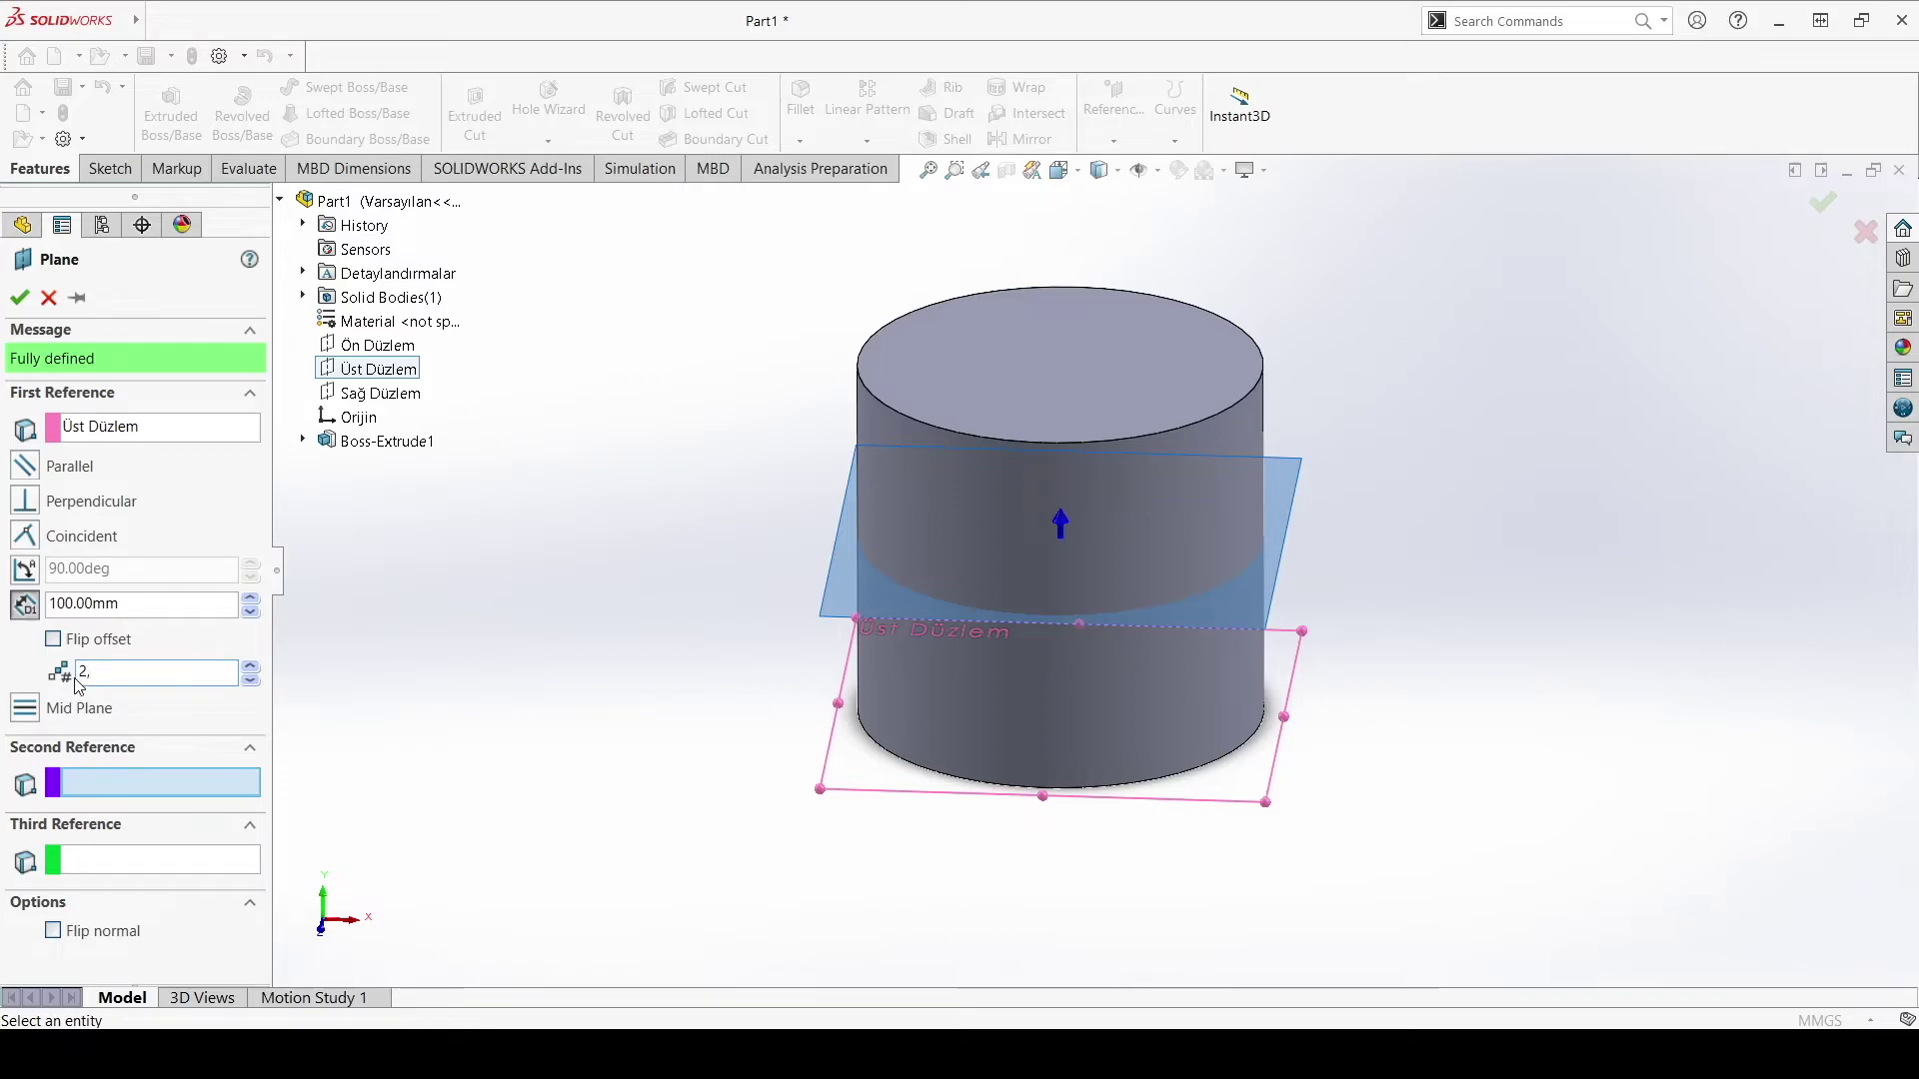
pyautogui.press('Return')
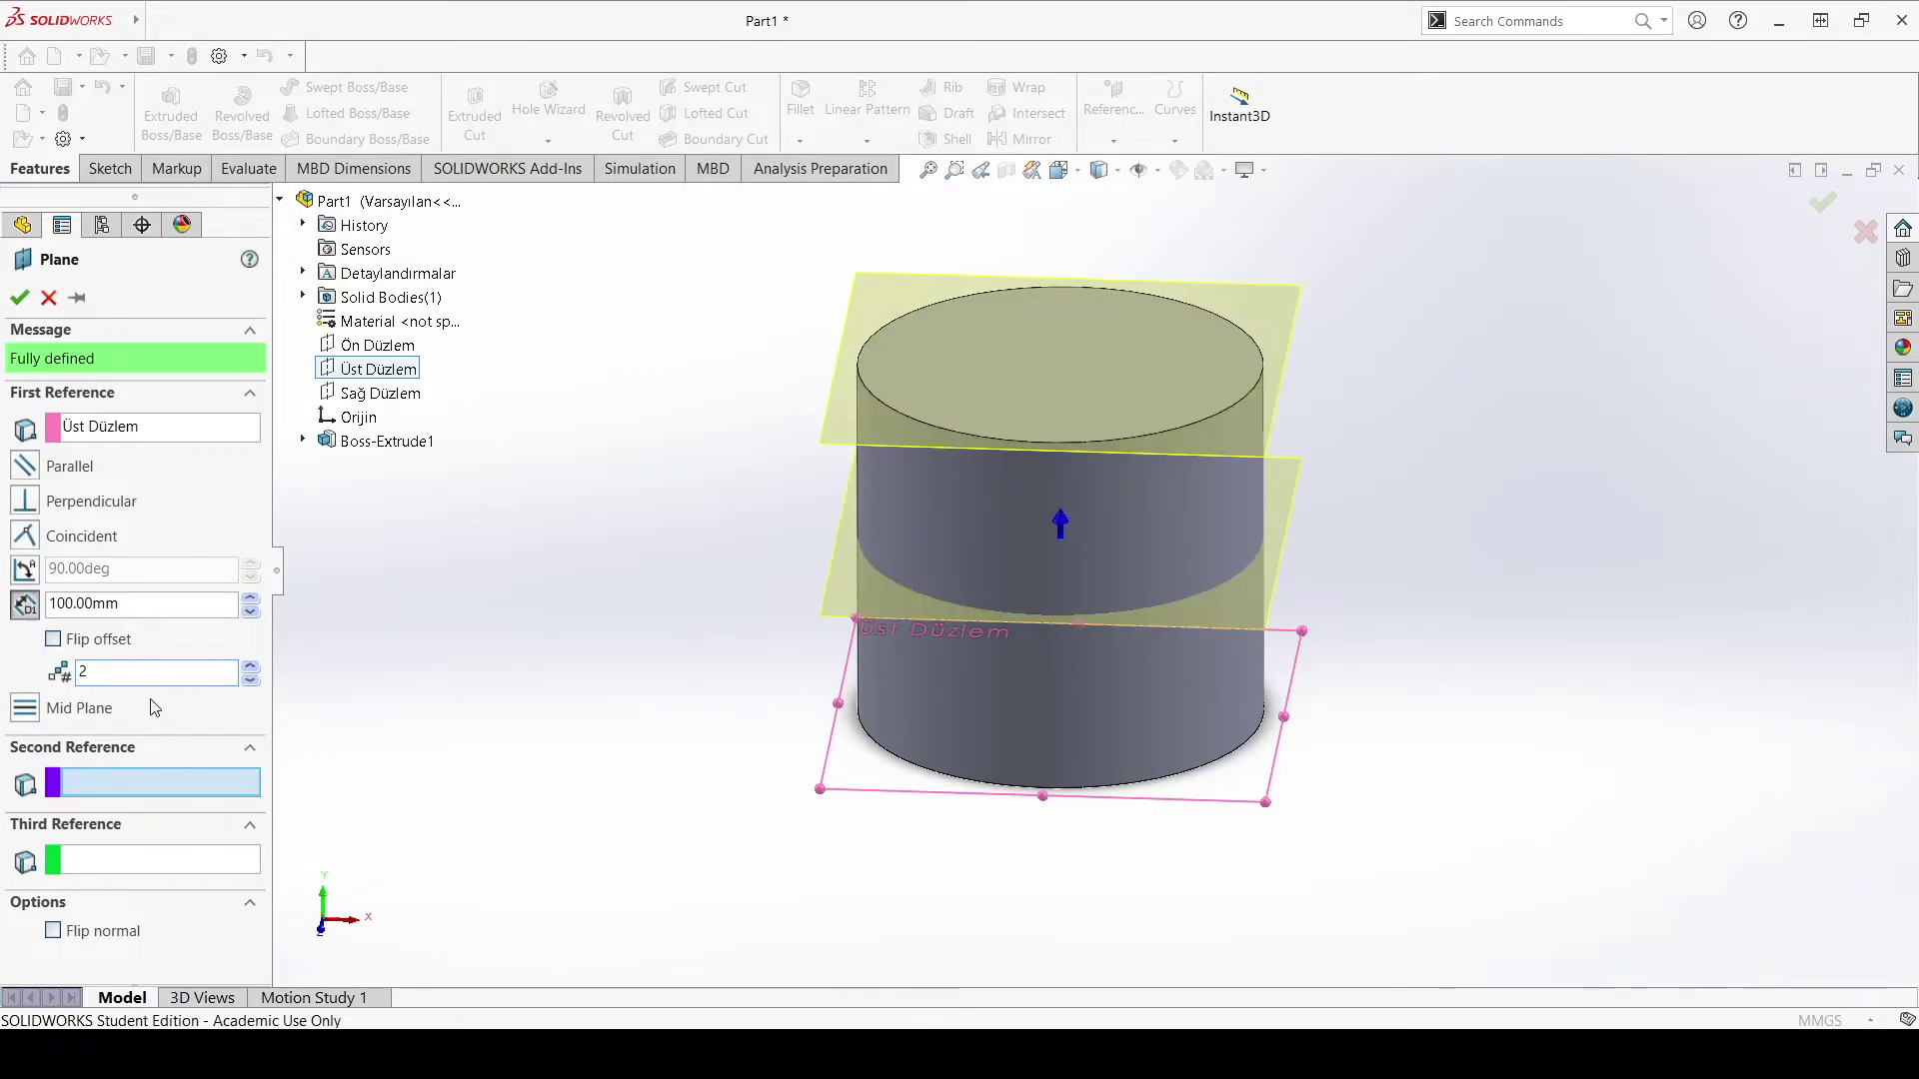
pyautogui.click(18, 299)
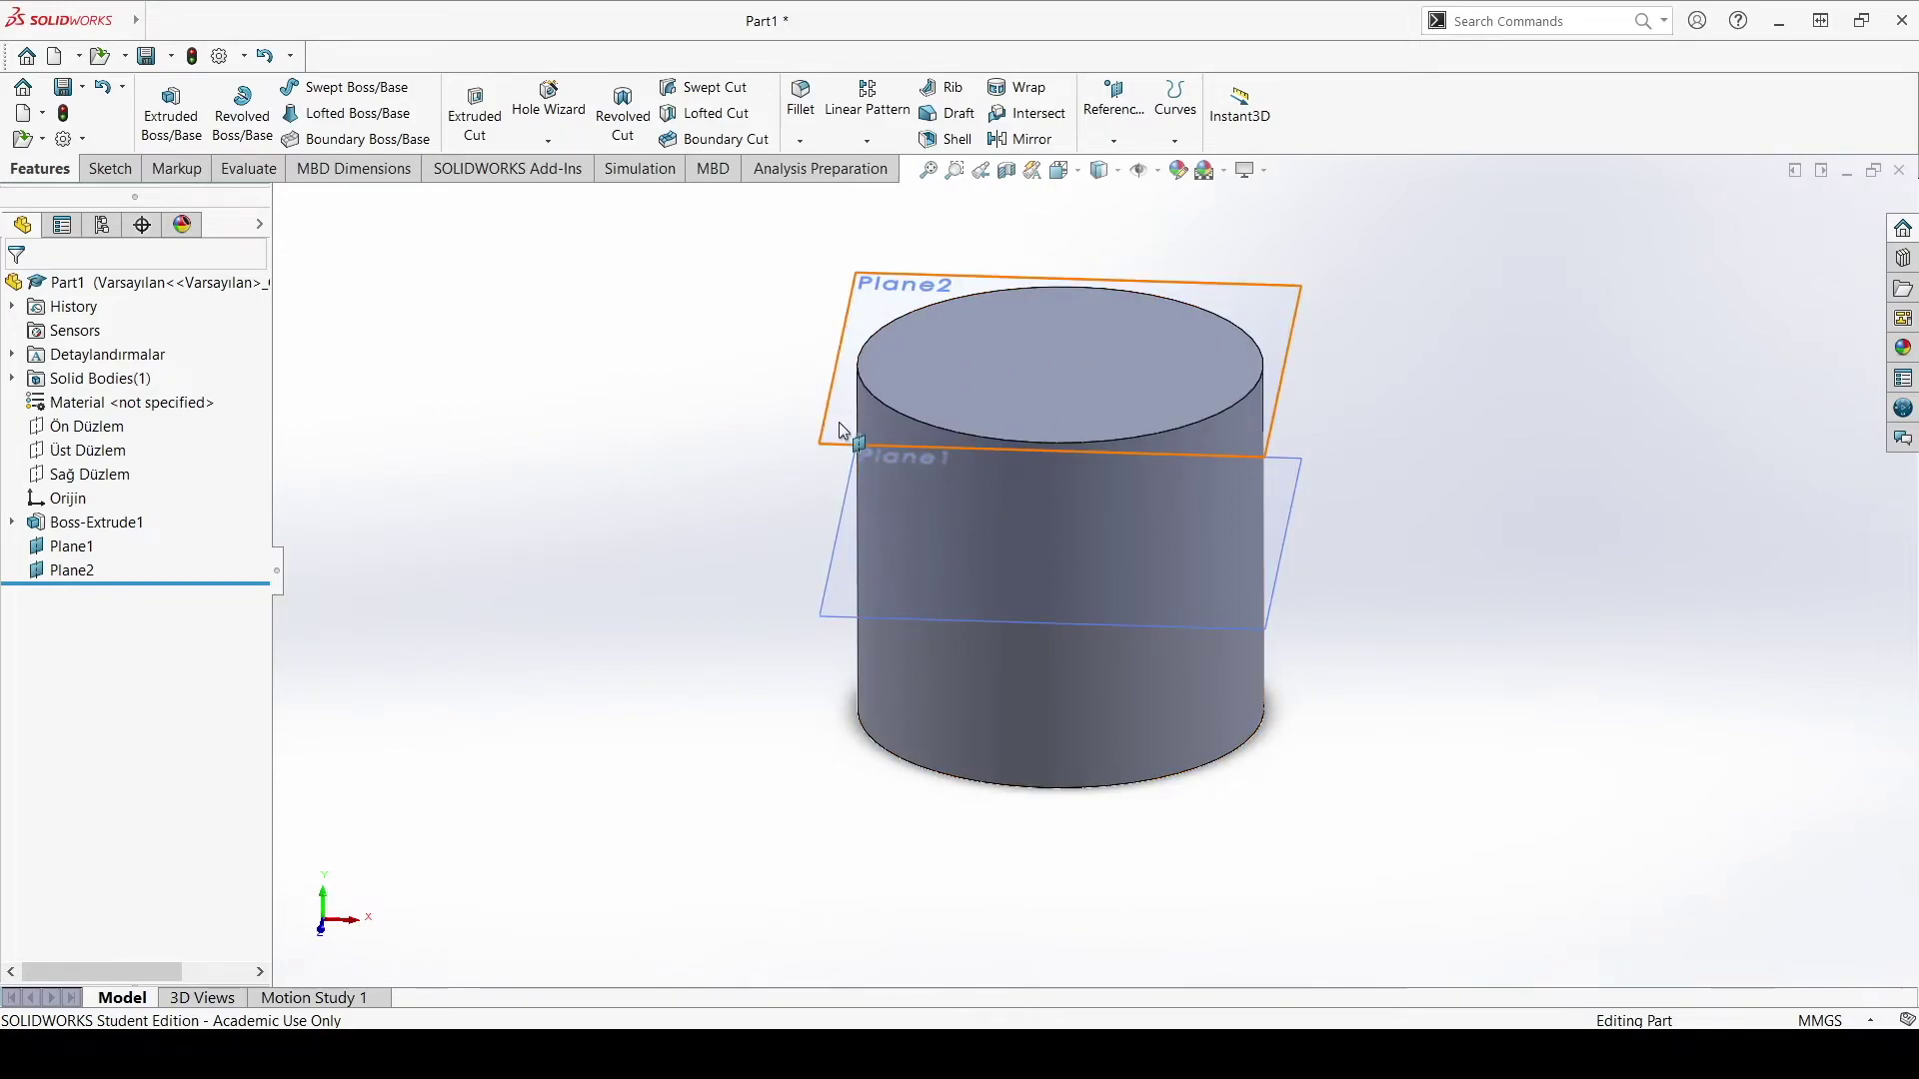
# Step: Sketch a circle of radius about 75 centred at the origin on Plane2
pyautogui.click(127, 173)
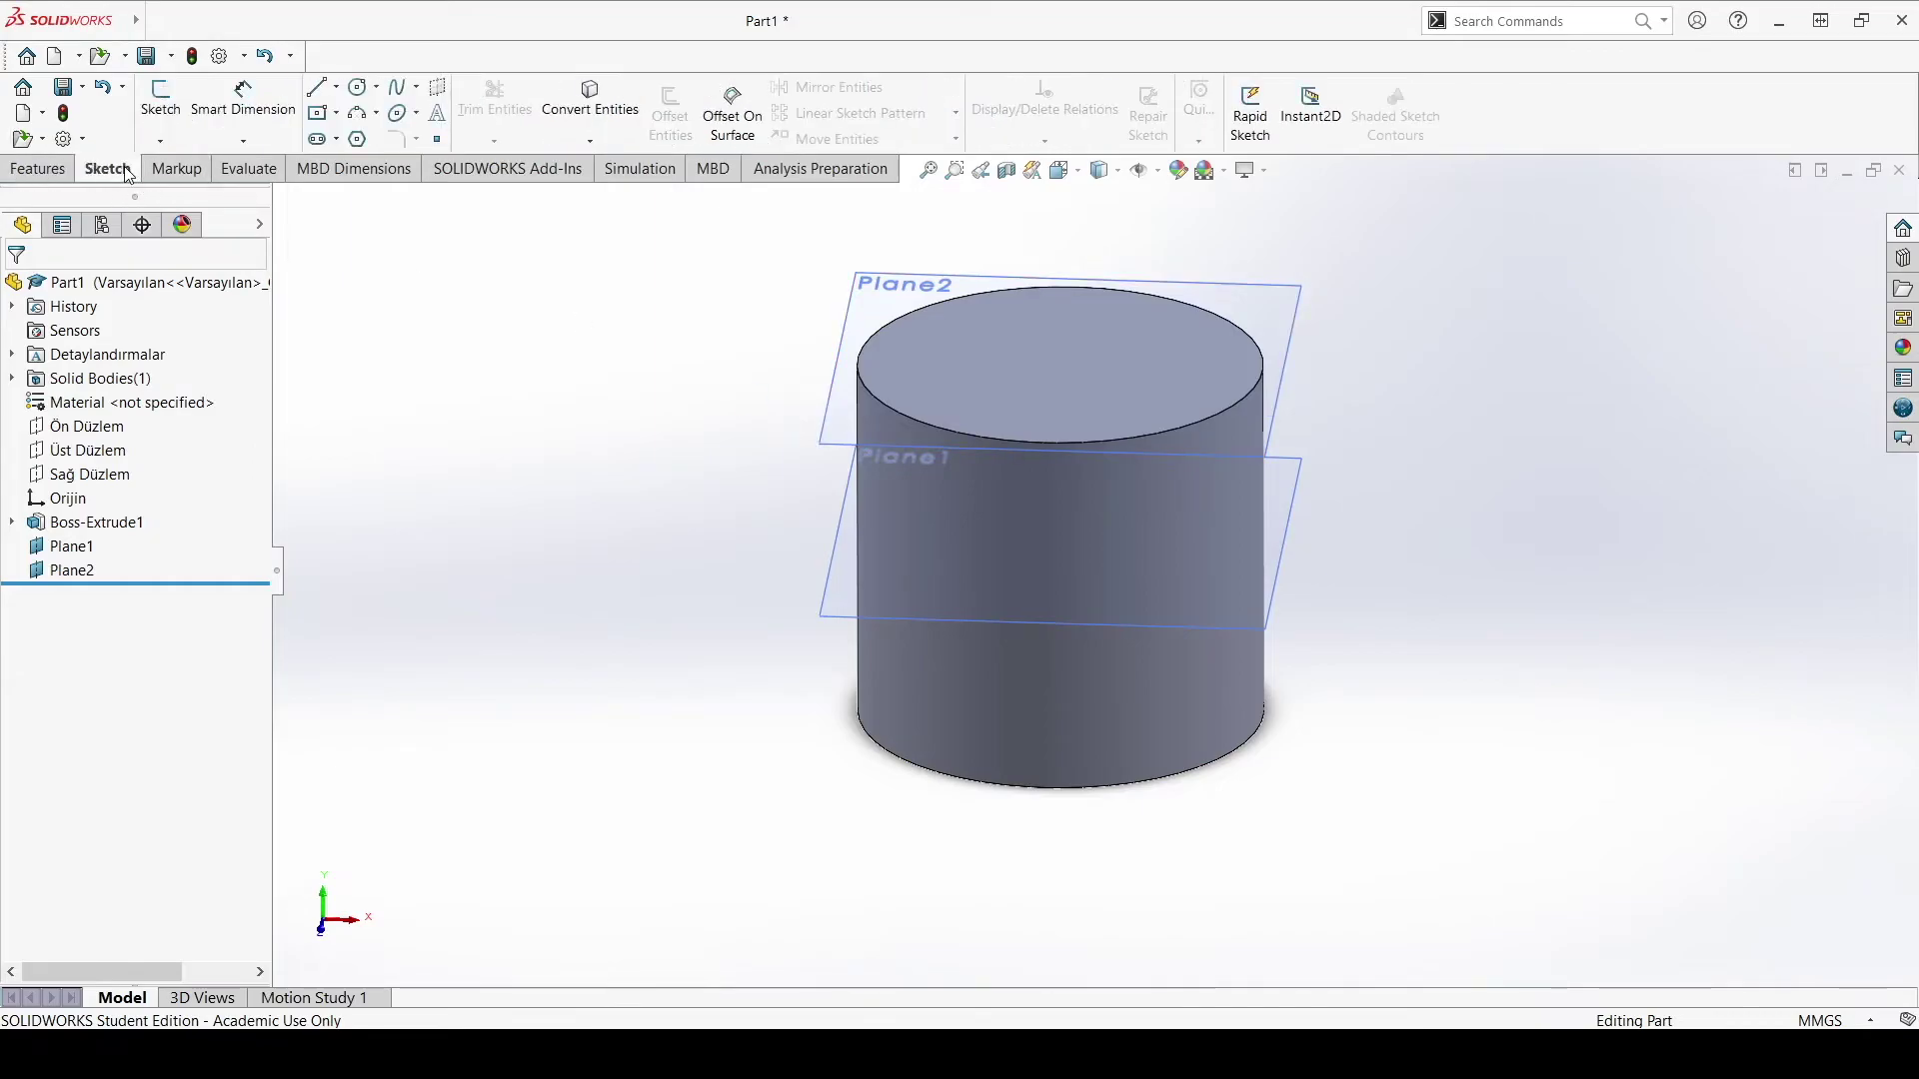
pyautogui.click(158, 103)
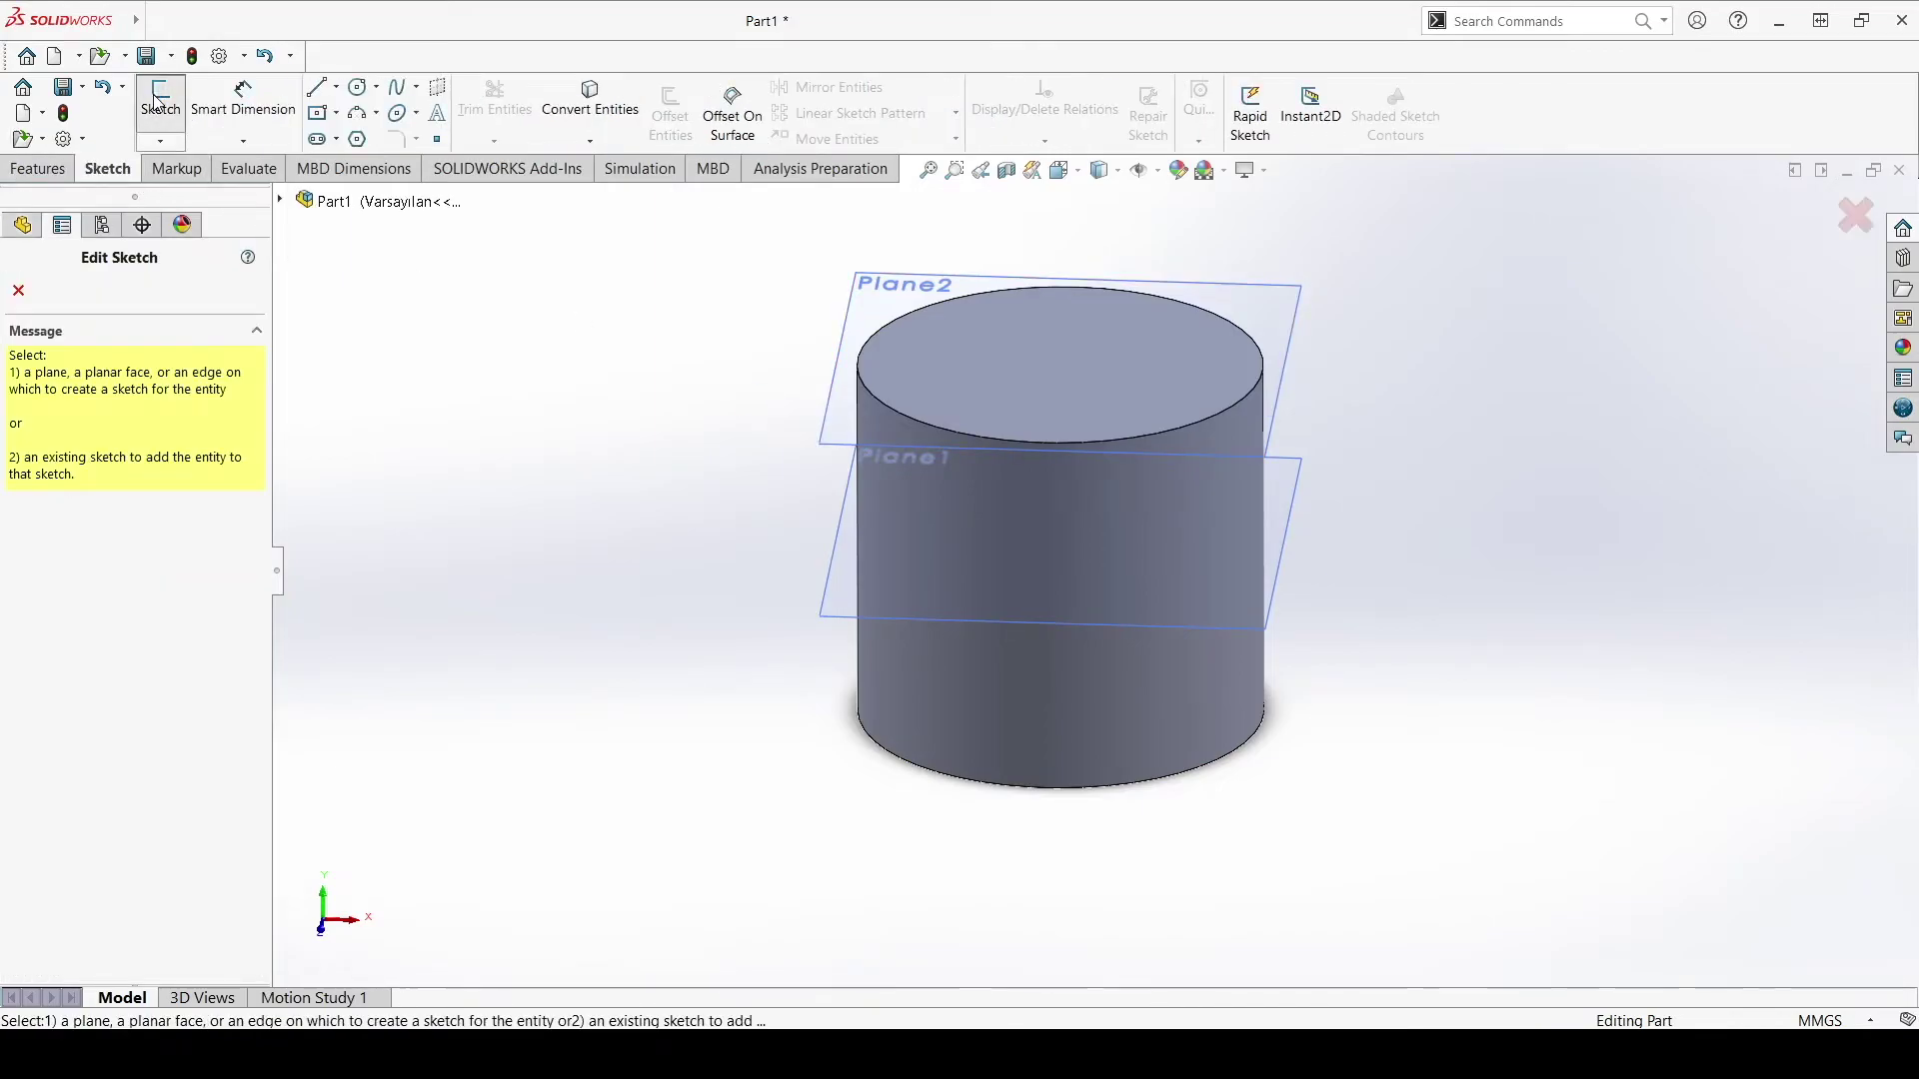
pyautogui.click(840, 424)
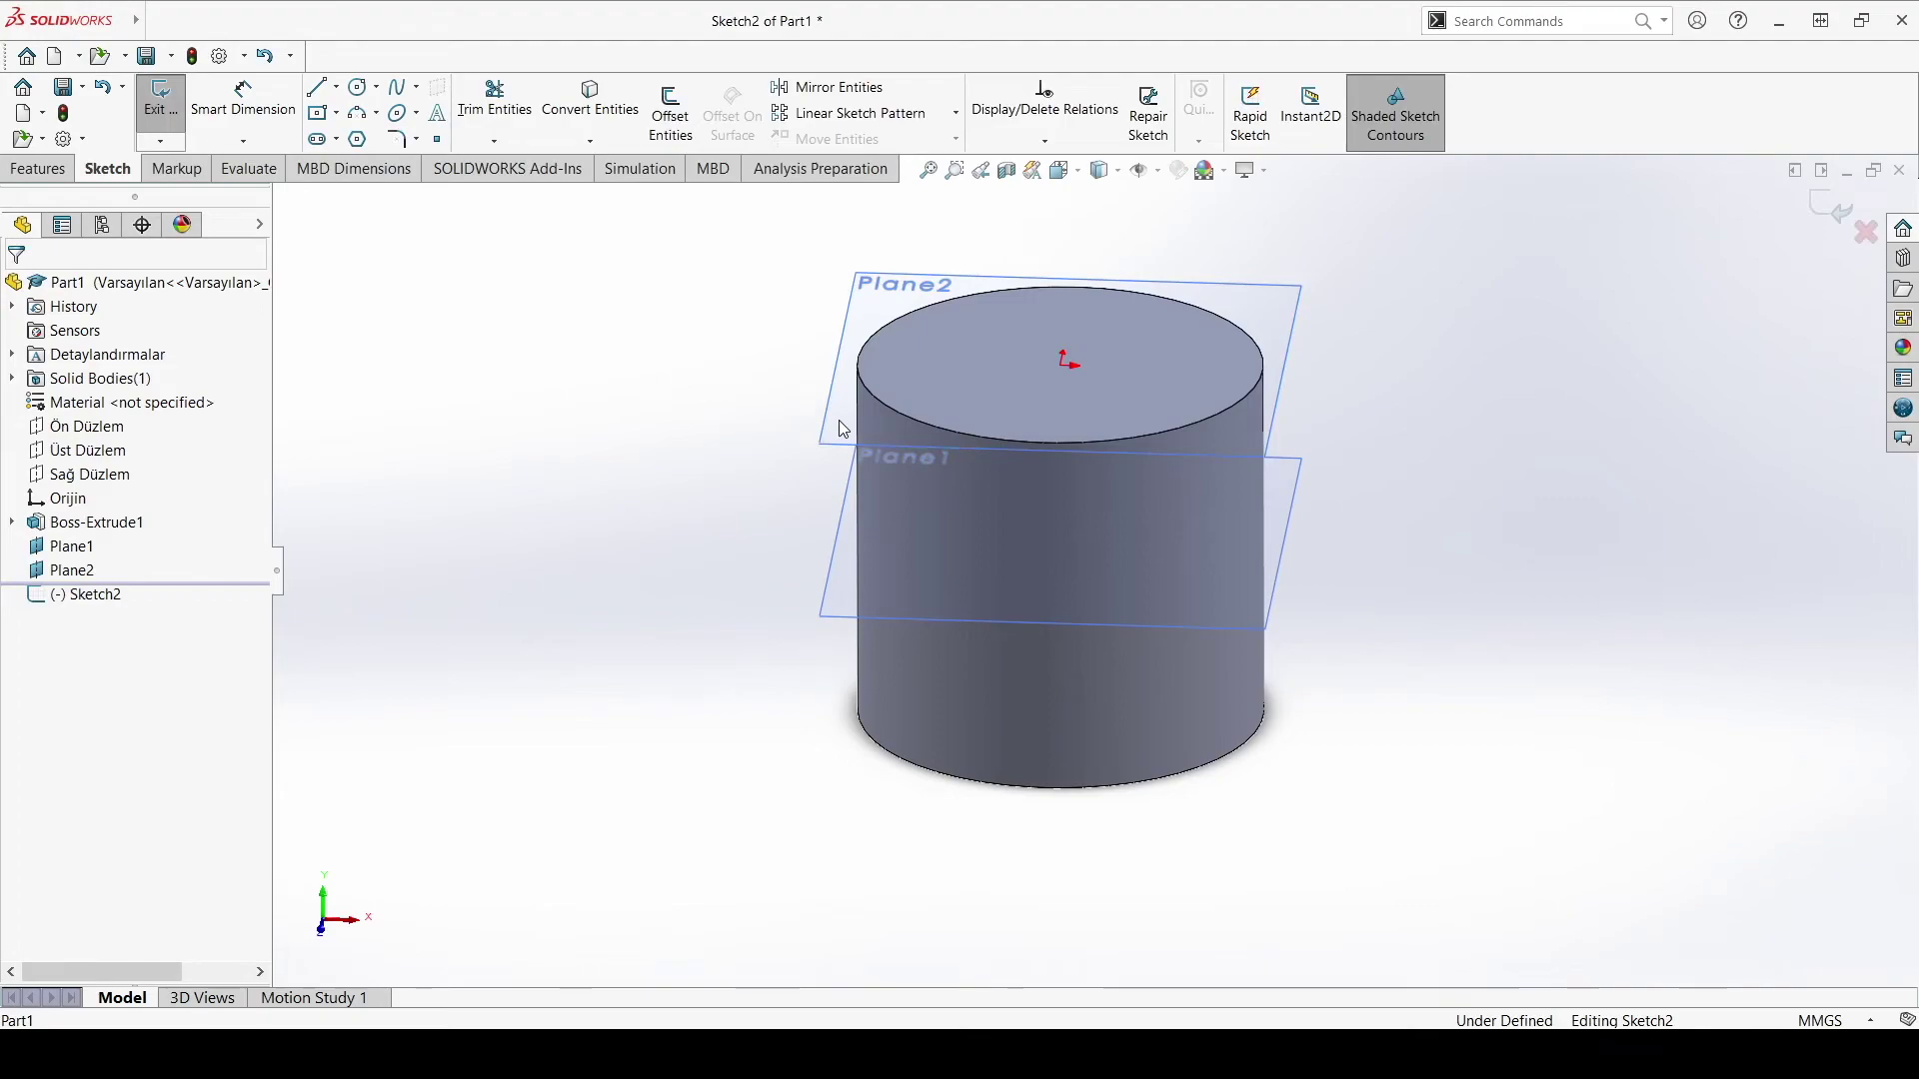
pyautogui.press('c')
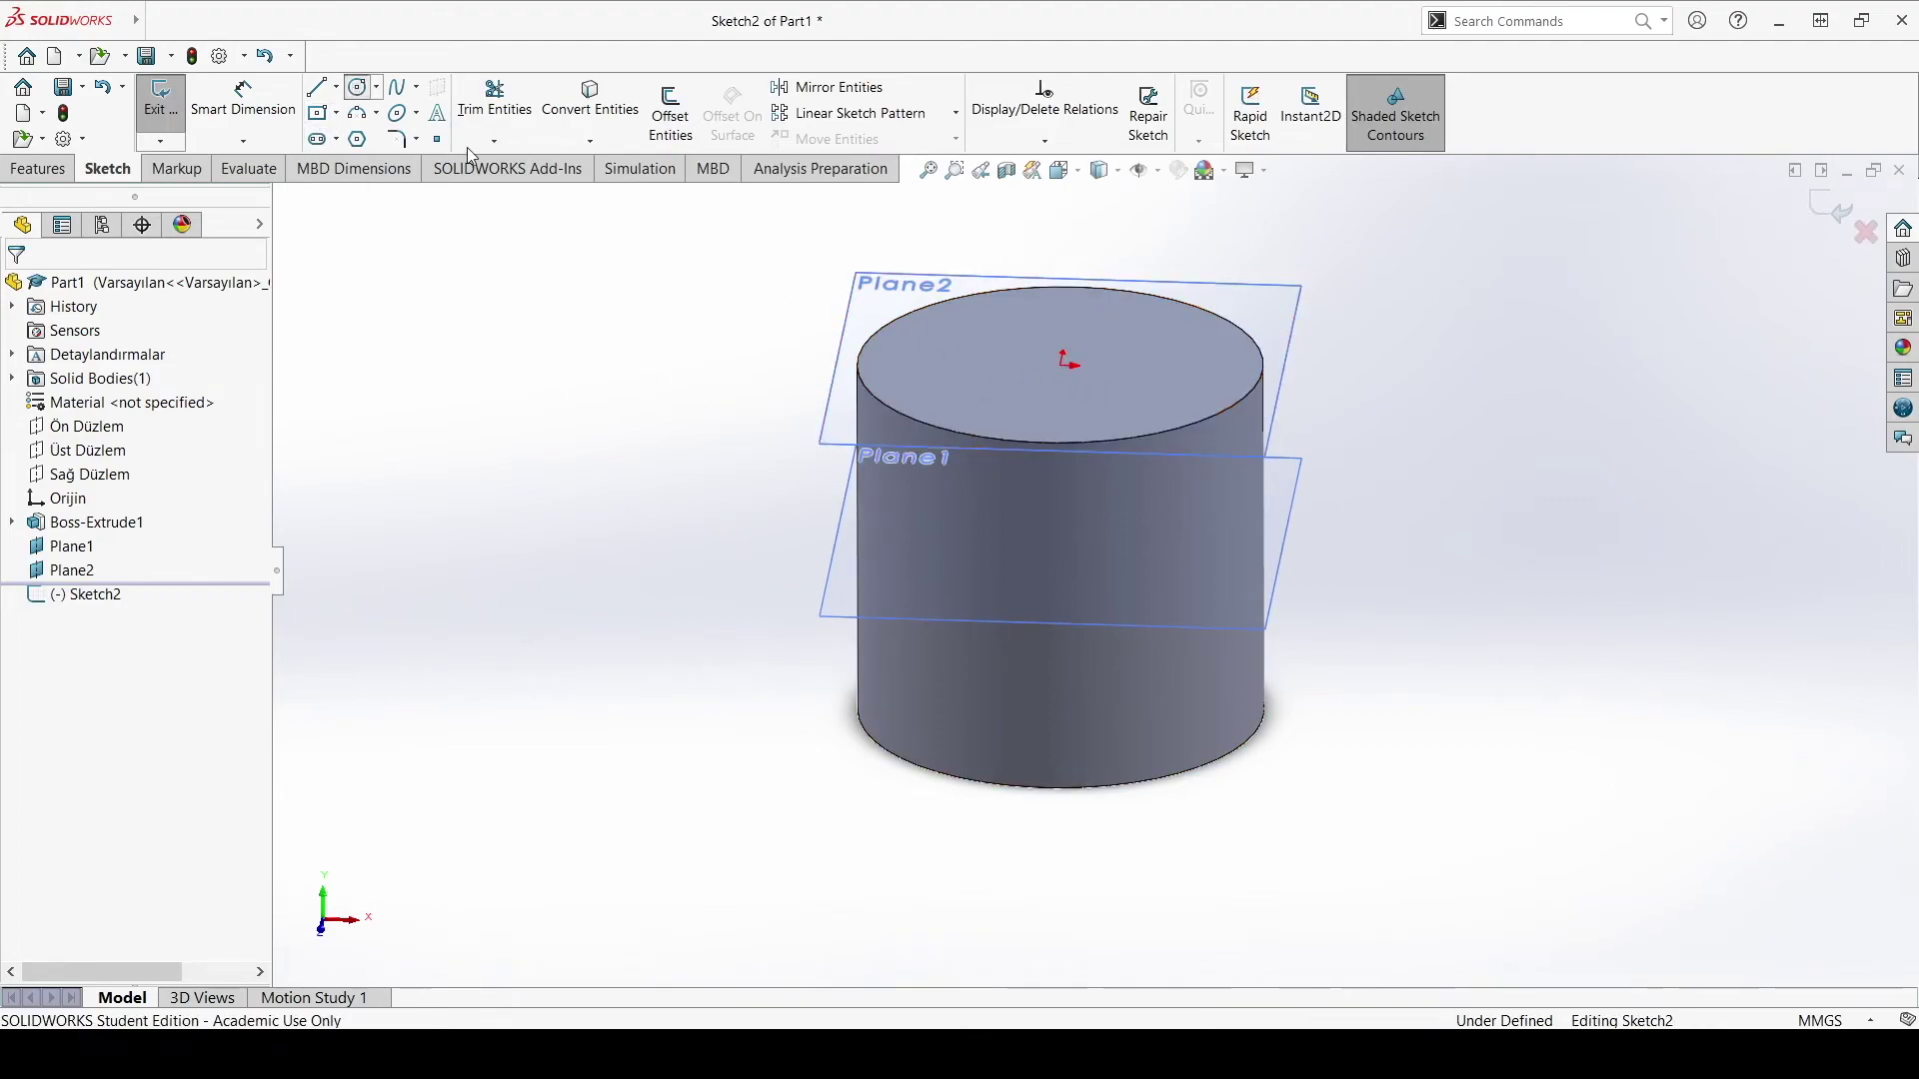
pyautogui.click(1066, 368)
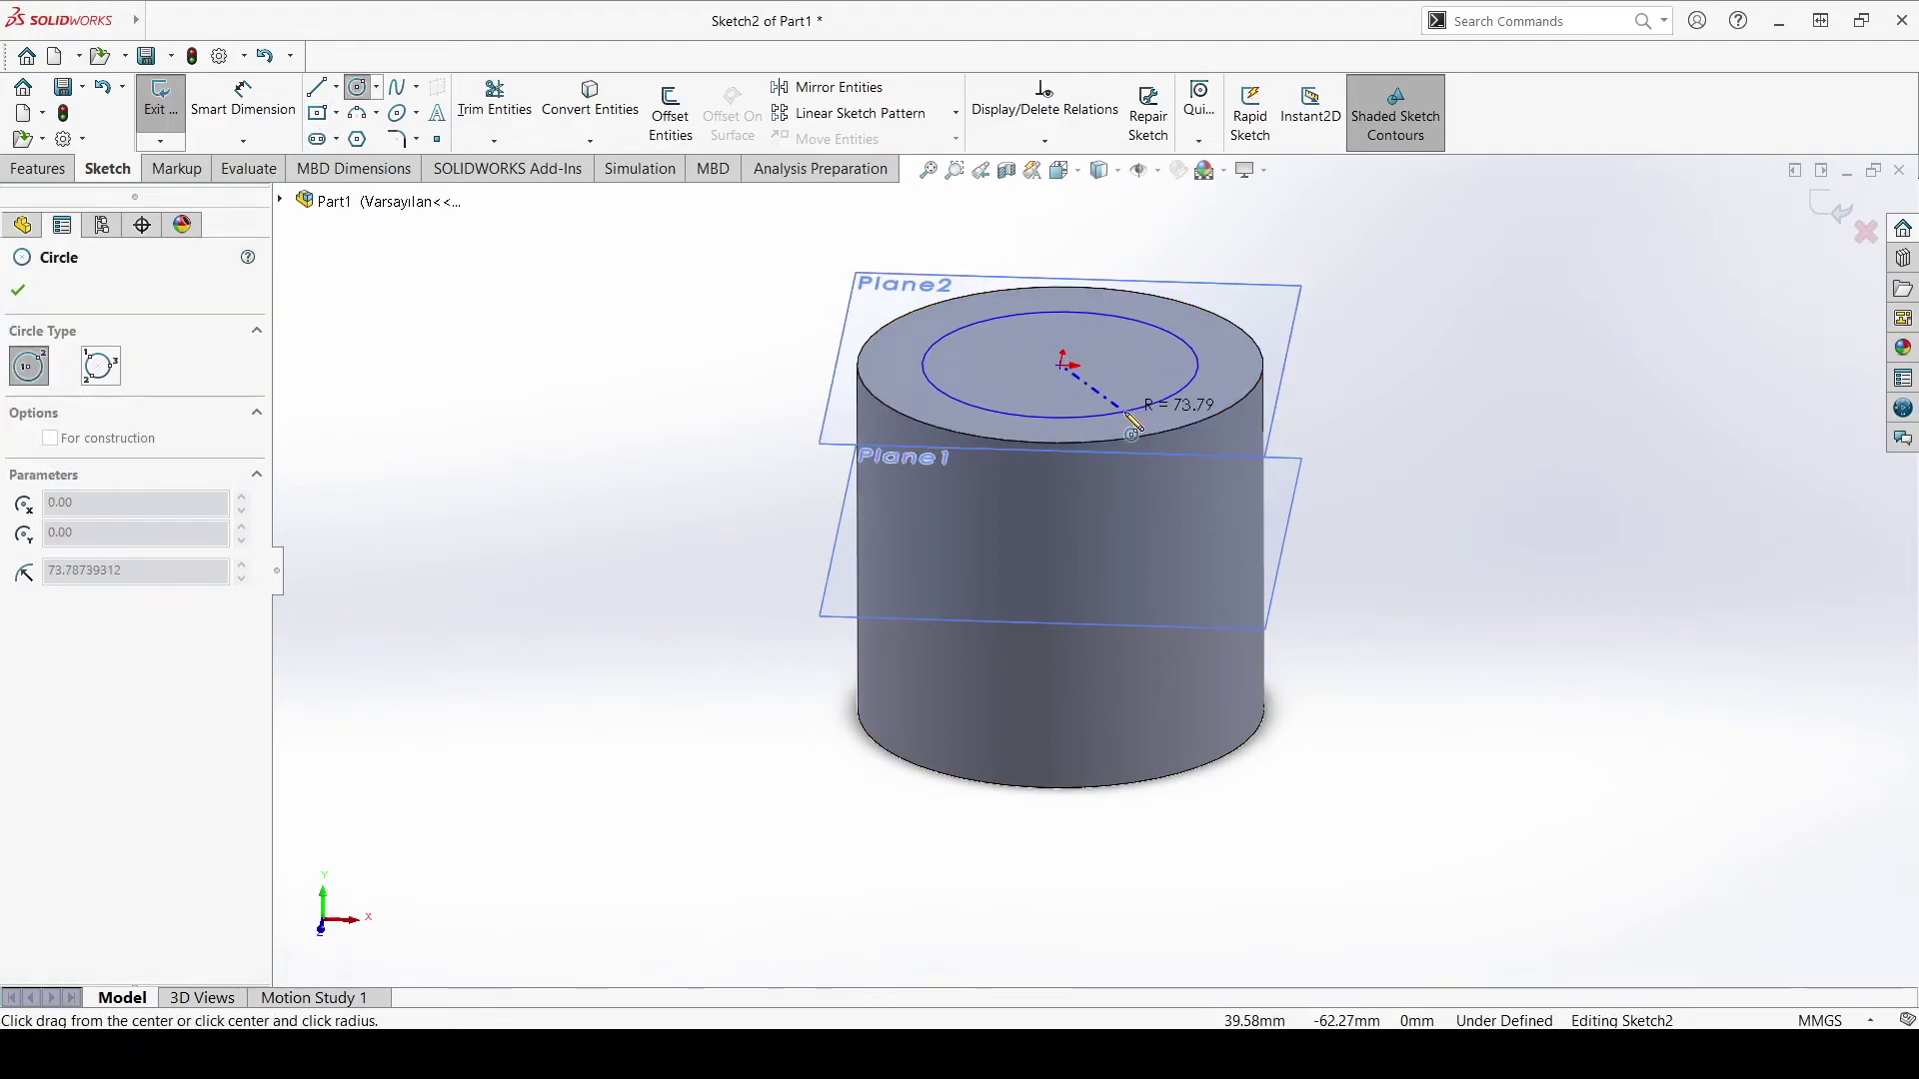
pyautogui.click(1127, 425)
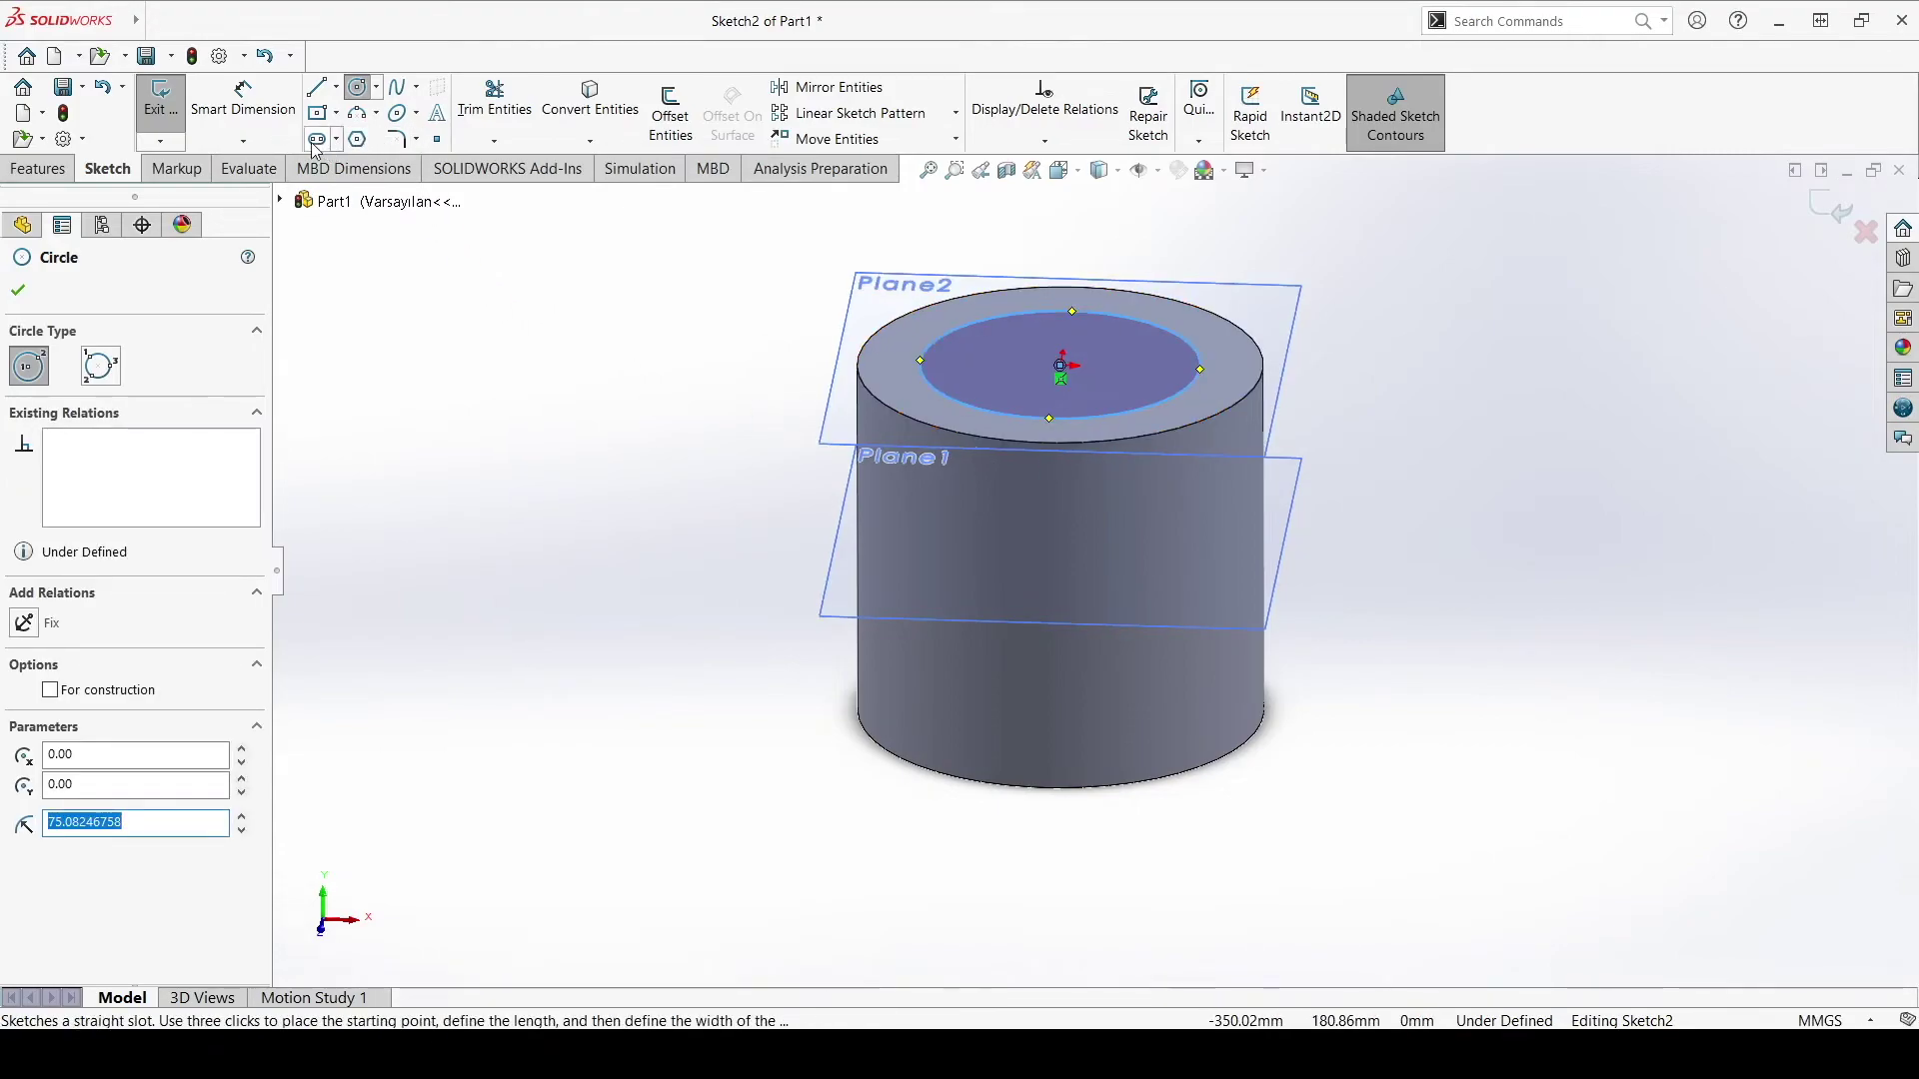
pyautogui.click(160, 97)
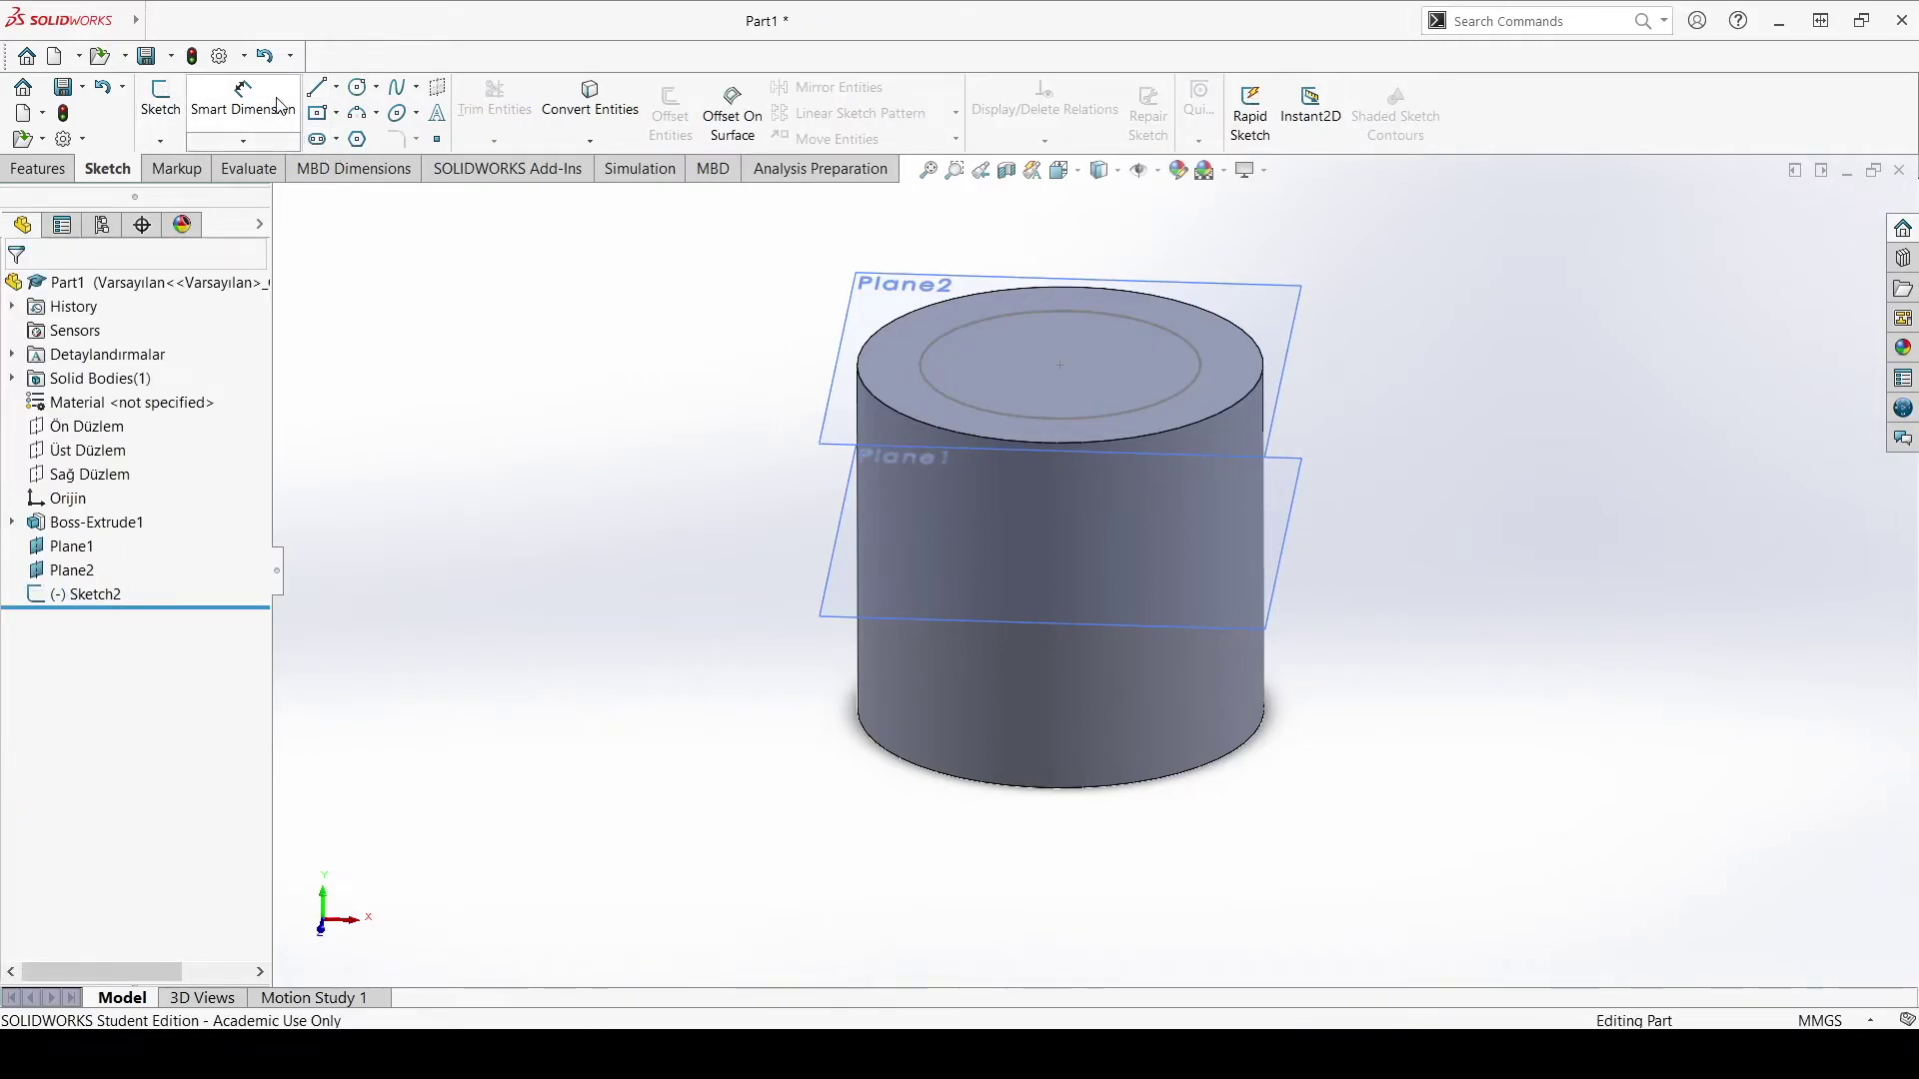
# Step: Sketch a centre rectangle at the origin on Plane1
pyautogui.click(316, 128)
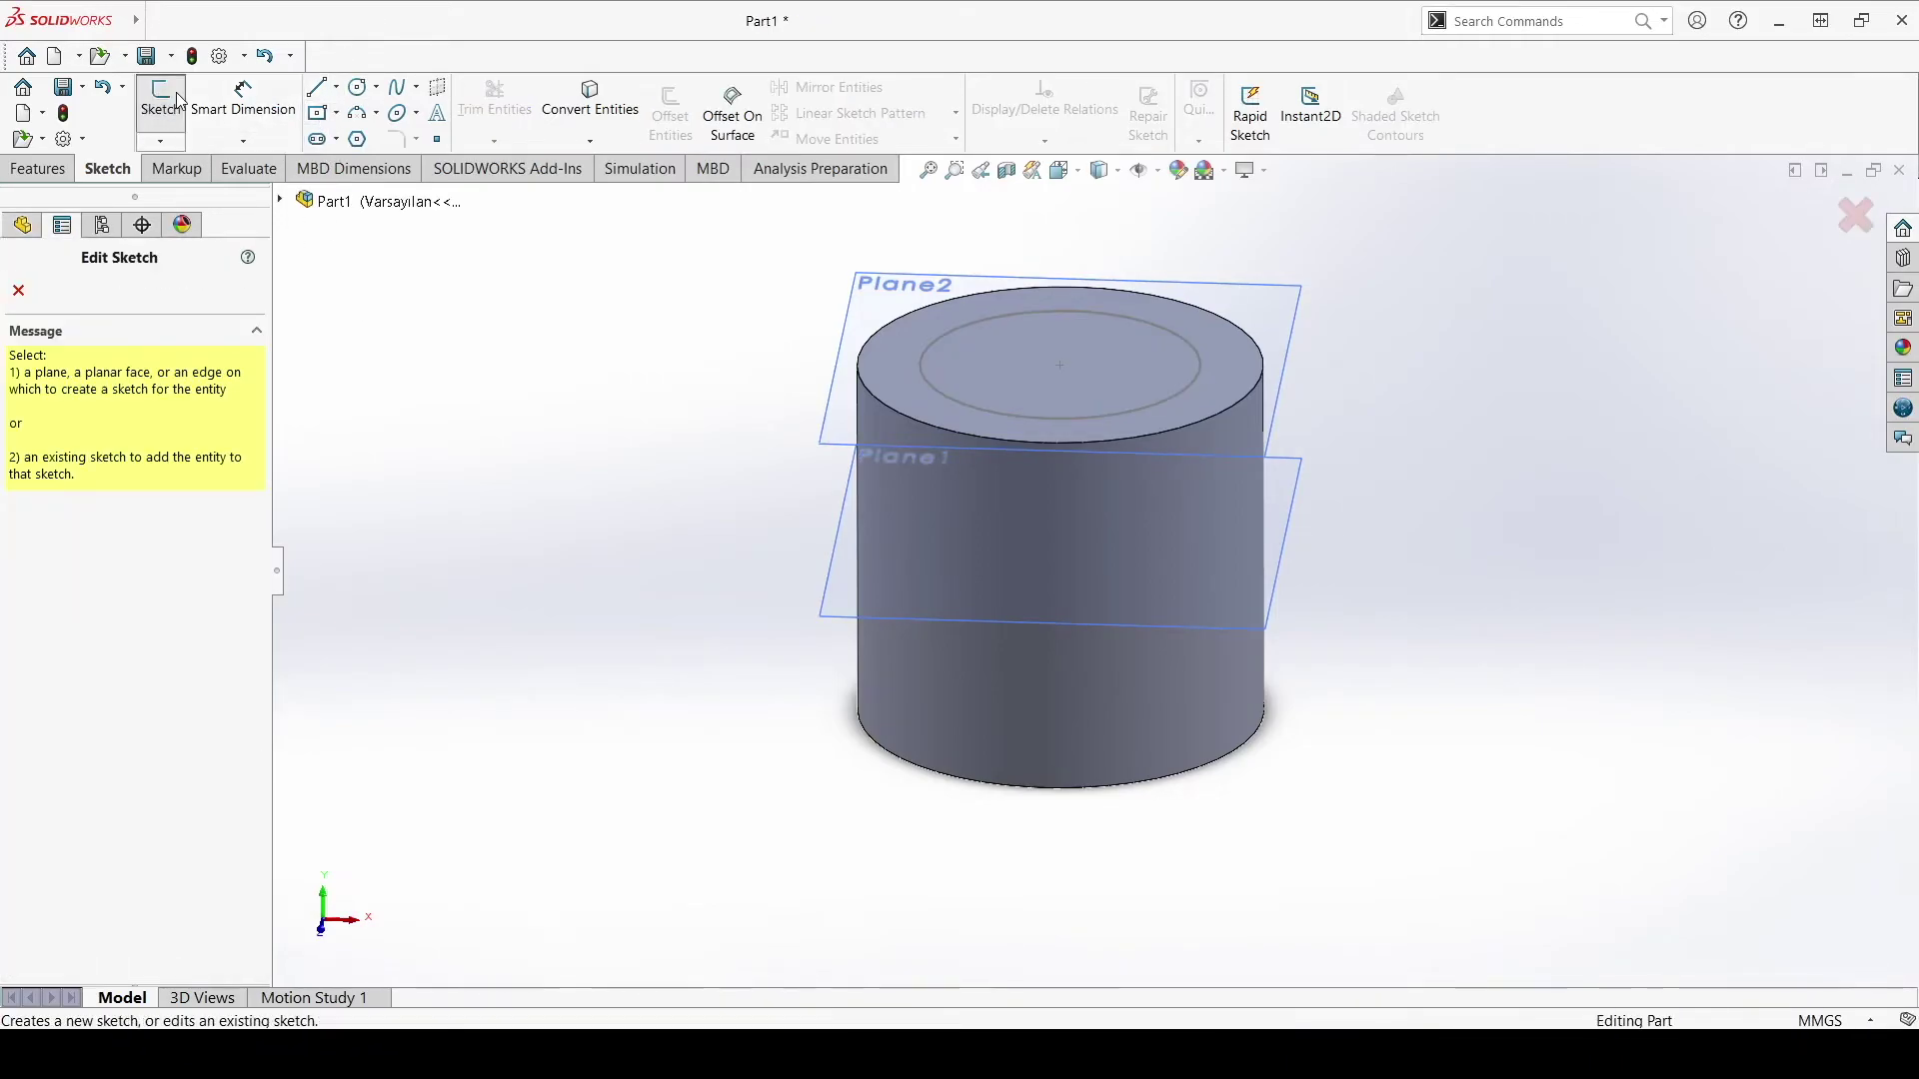
pyautogui.click(839, 591)
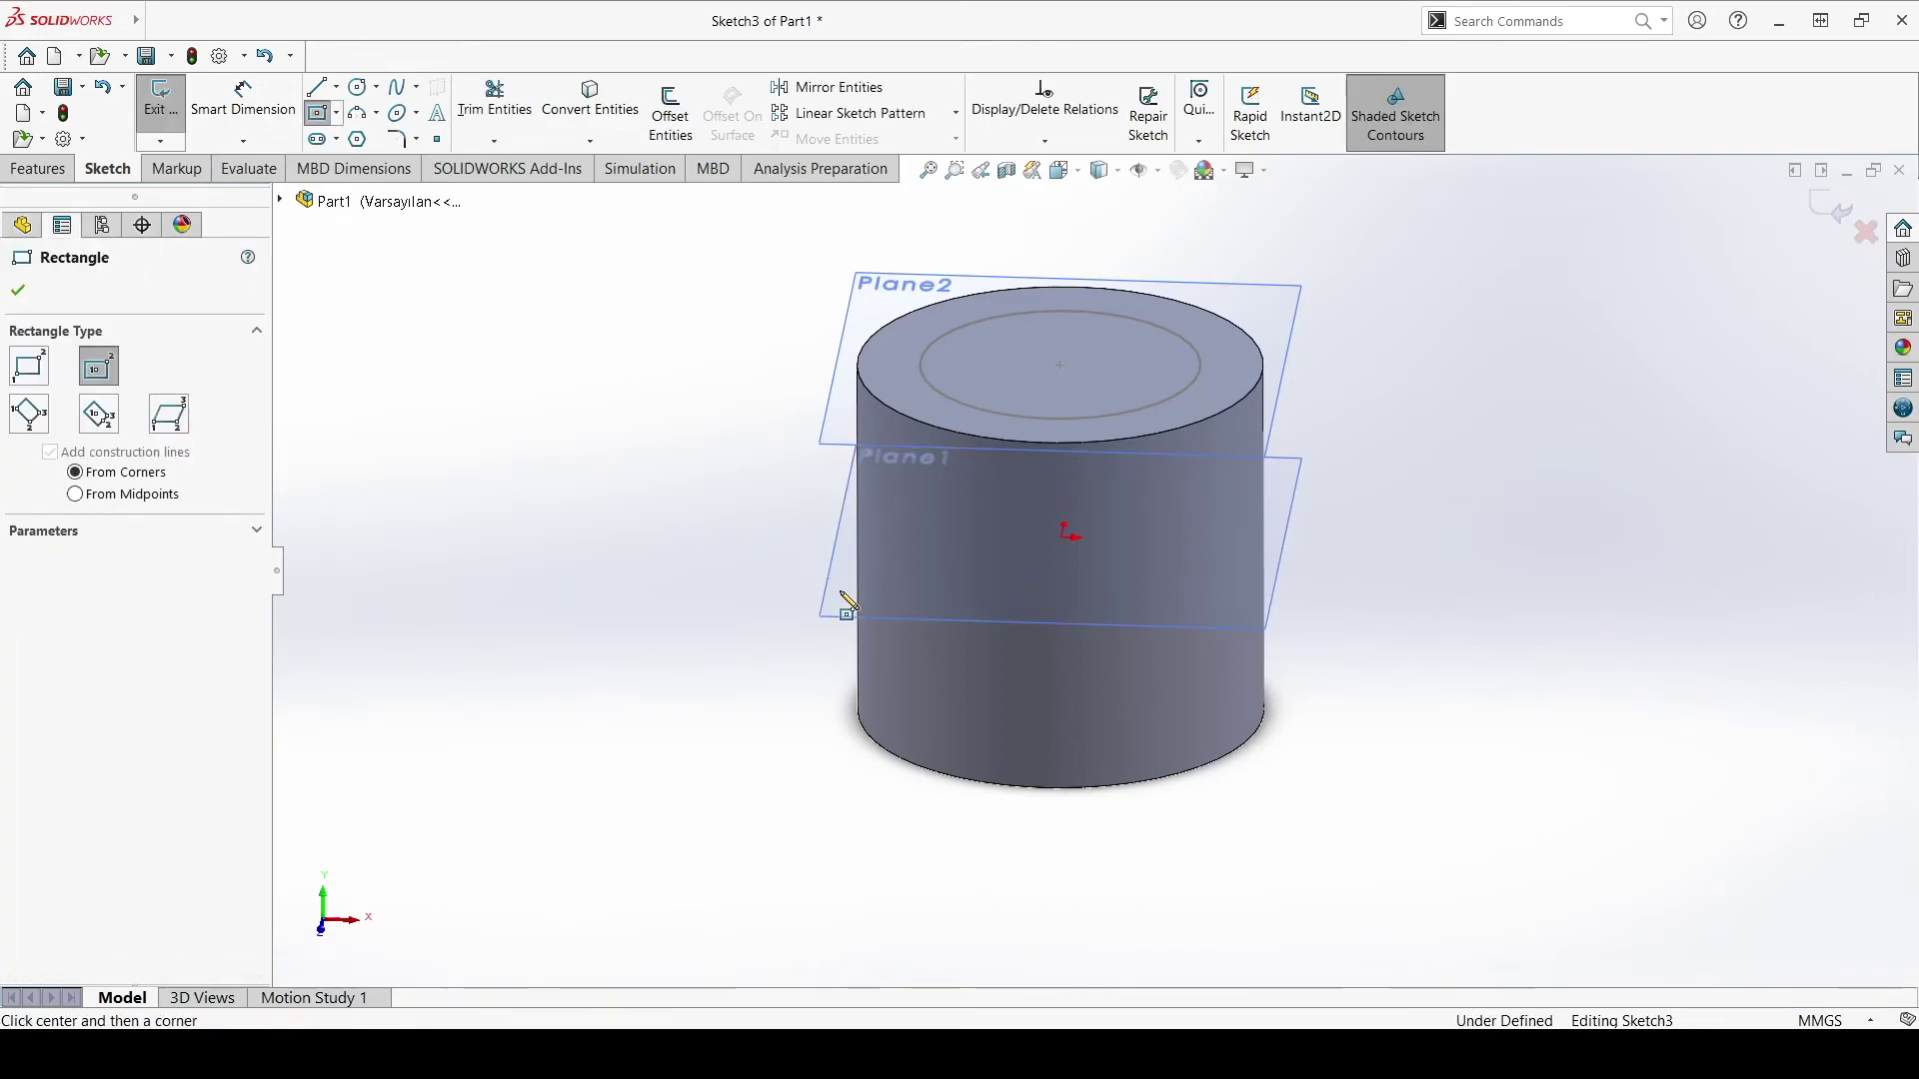
pyautogui.click(1067, 535)
pyautogui.click(1161, 597)
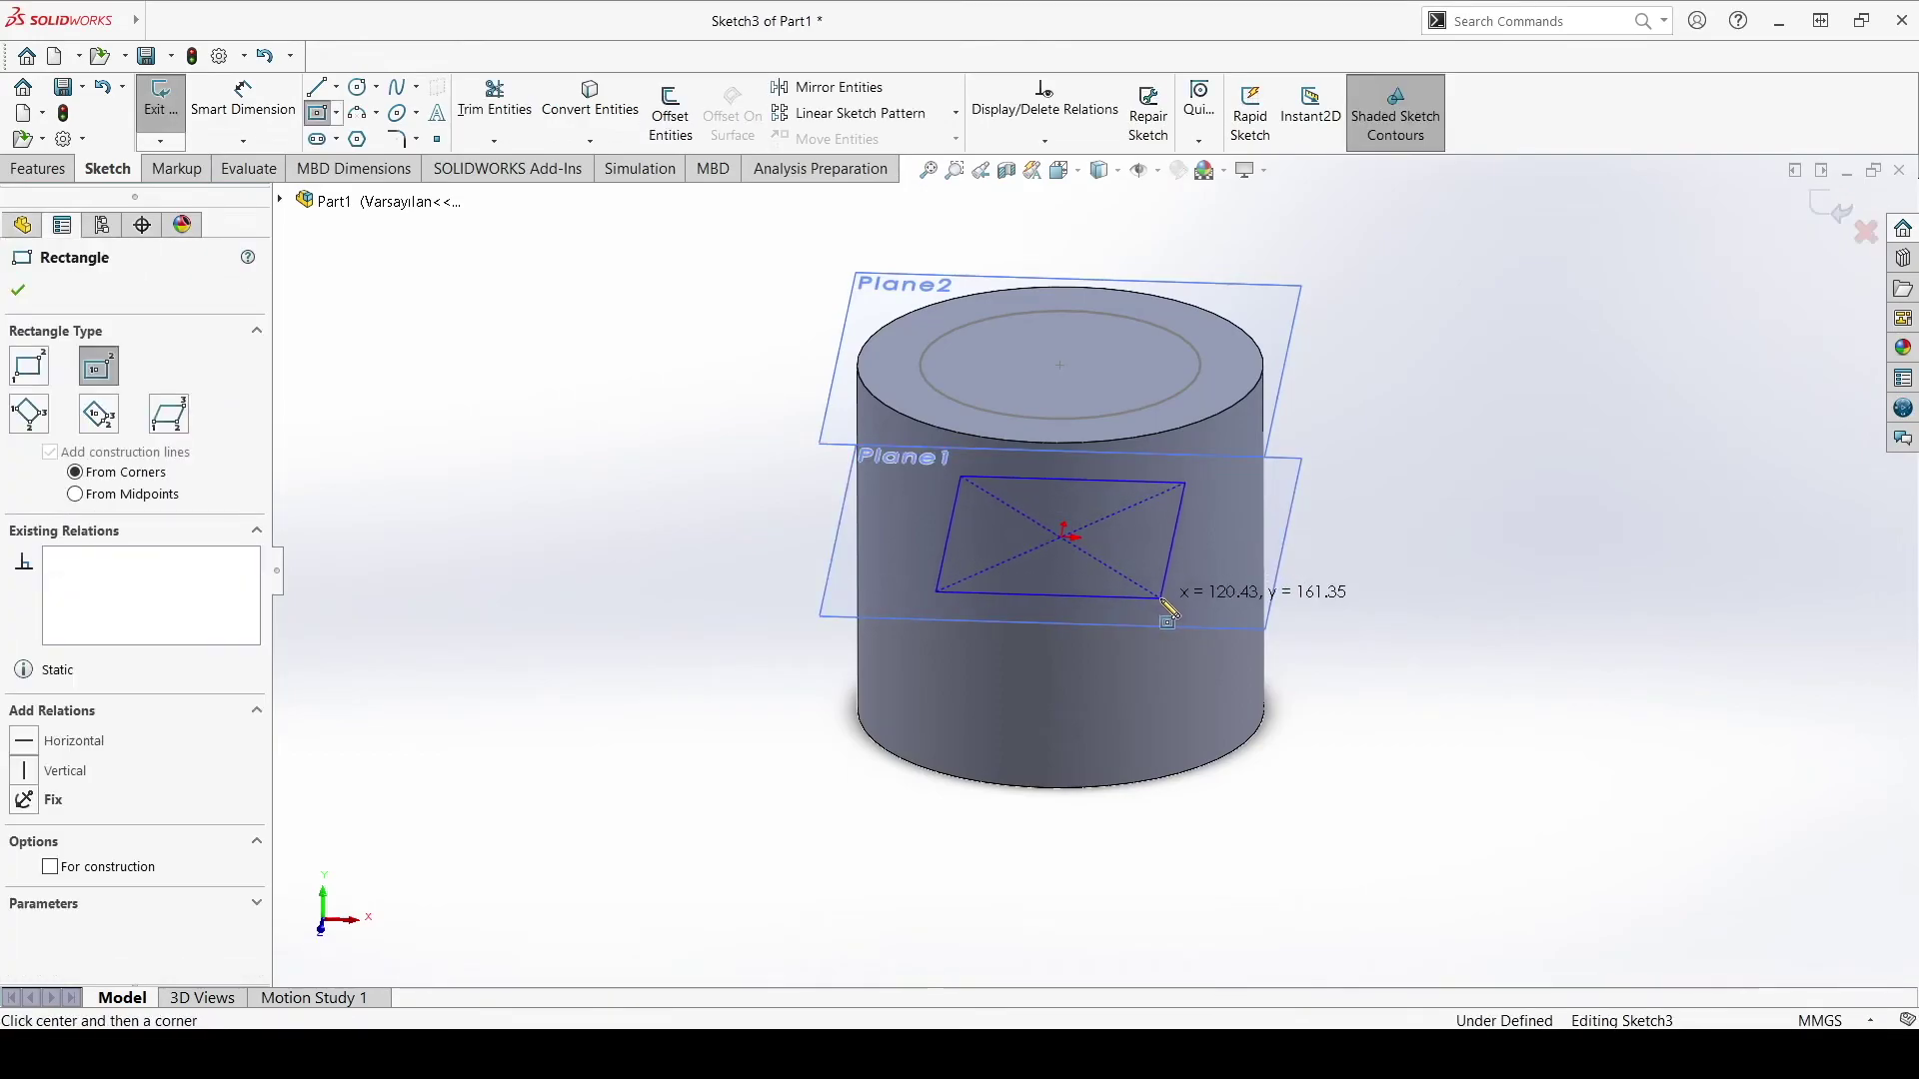
pyautogui.click(159, 97)
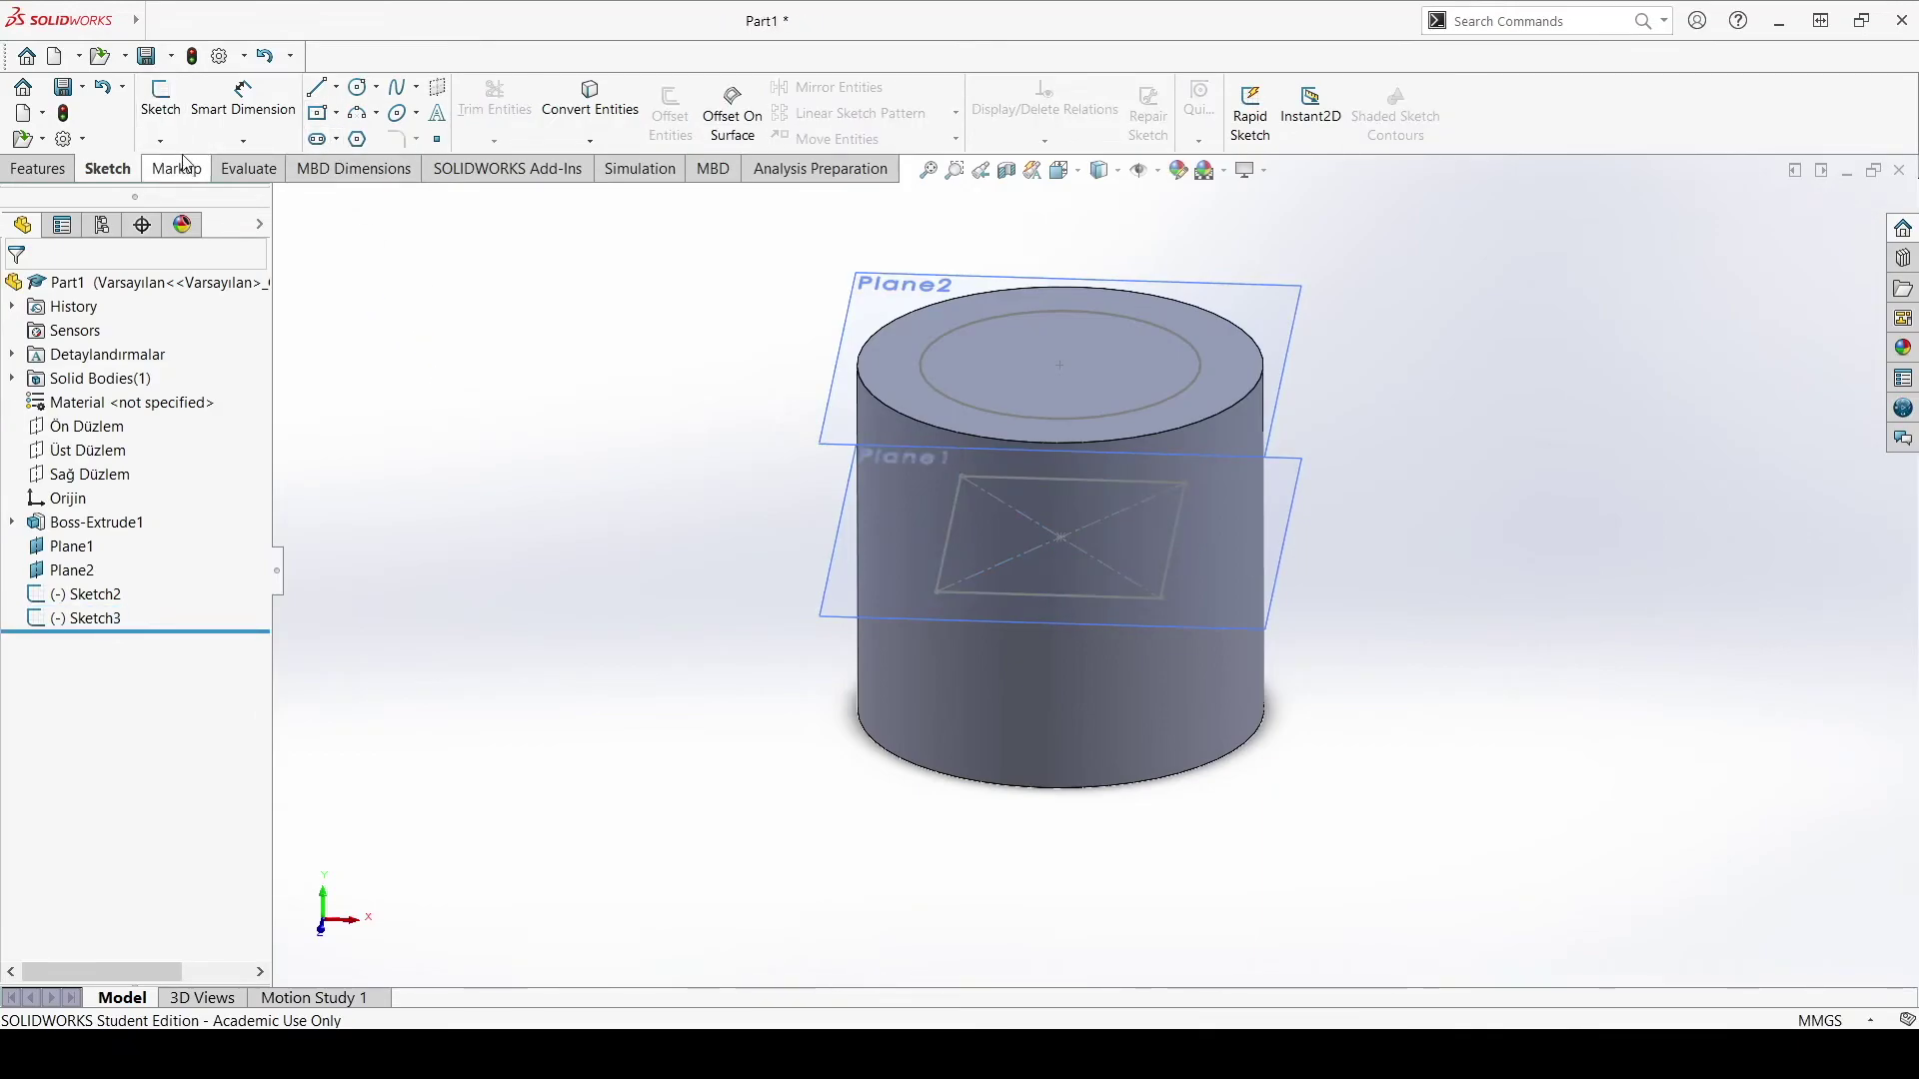
# Step: Sketch a circle of radius about 66 centred at the origin on Üst Düzlem
pyautogui.click(162, 100)
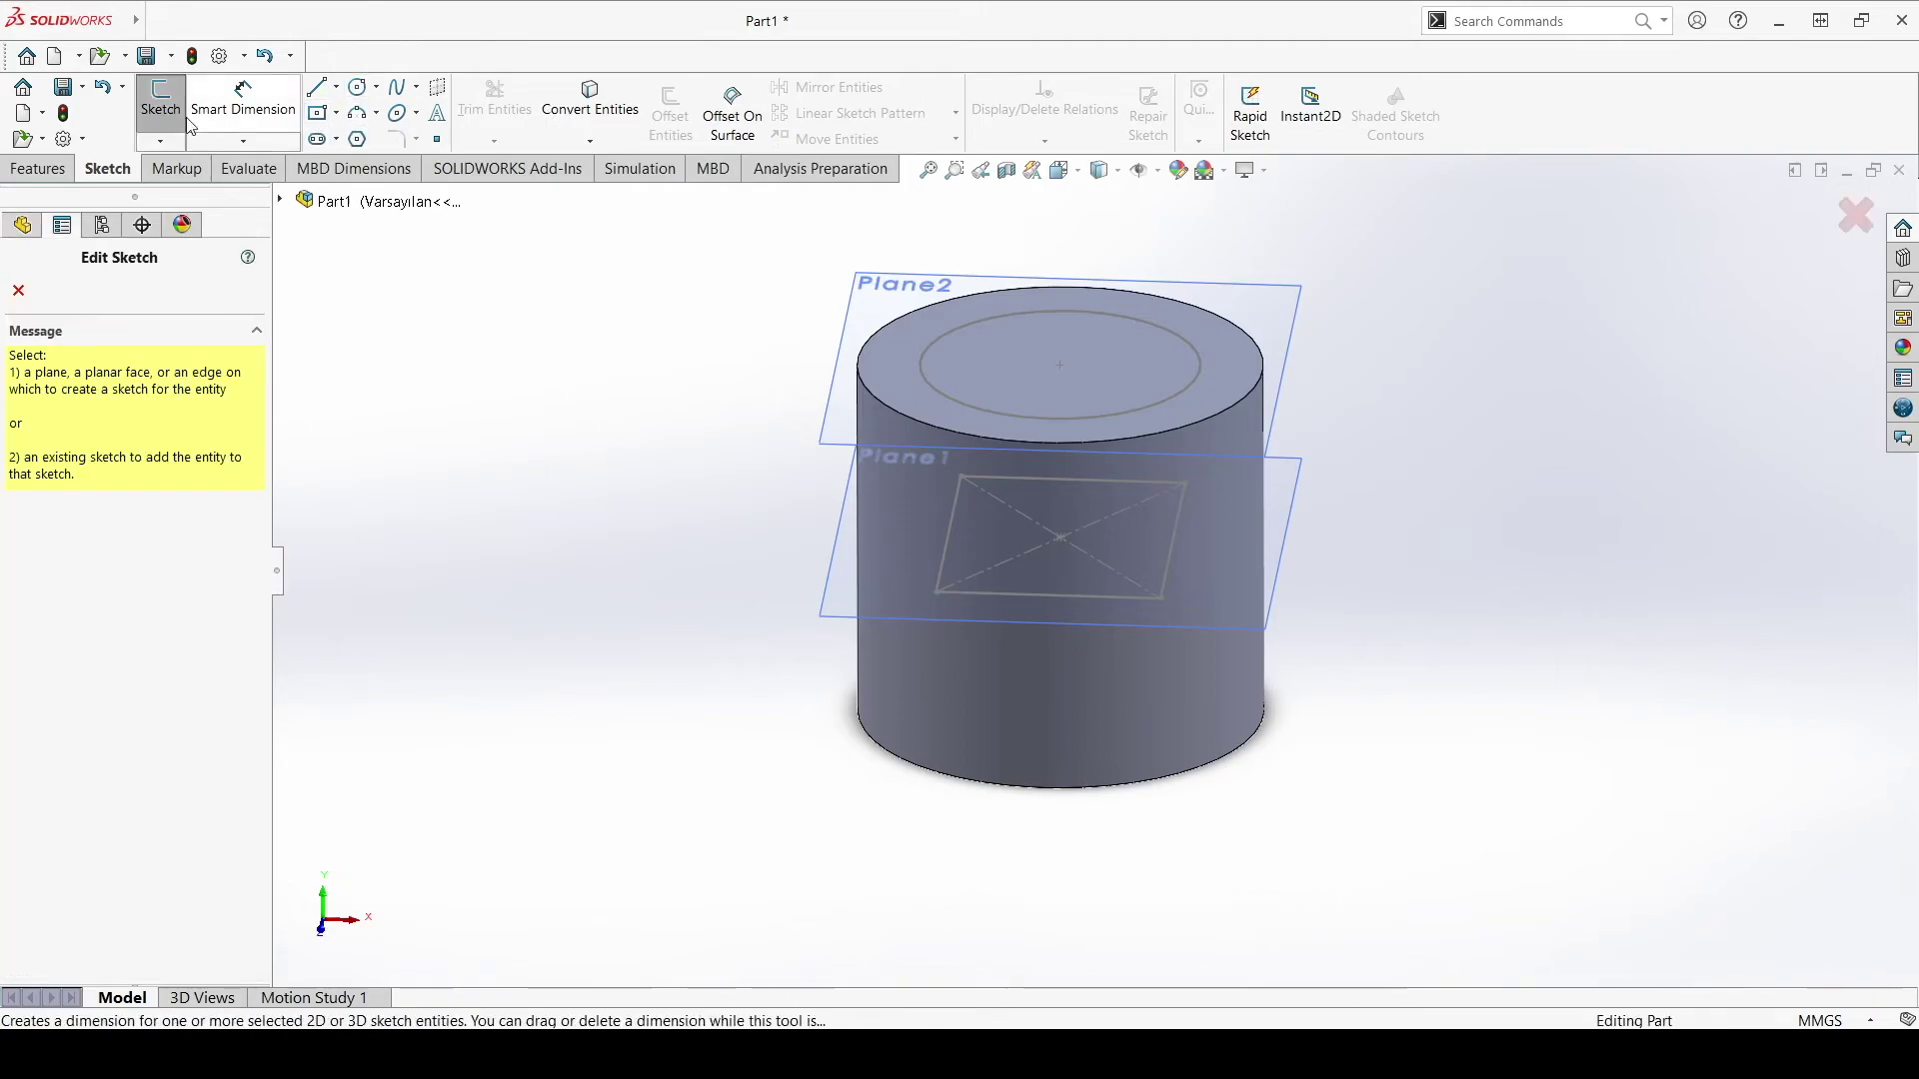
pyautogui.click(280, 201)
pyautogui.click(377, 369)
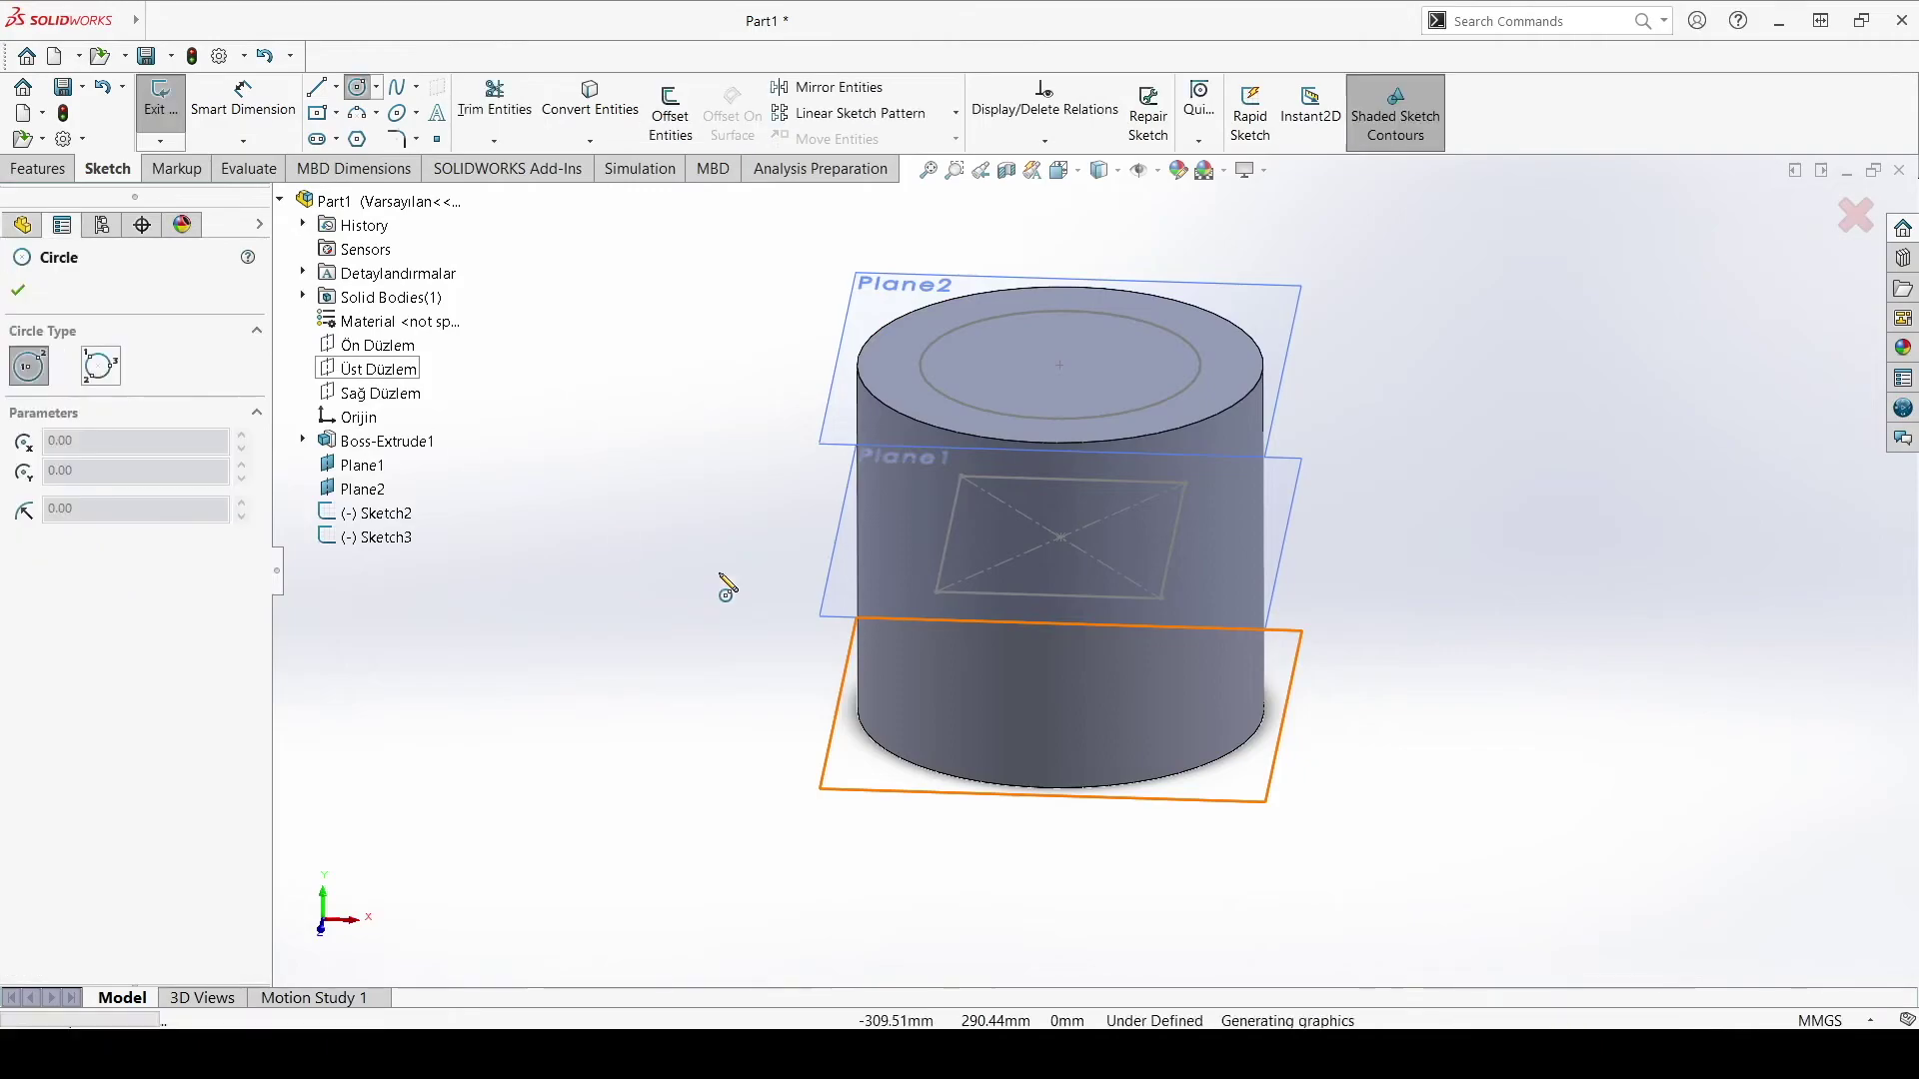
pyautogui.click(1060, 710)
pyautogui.click(1107, 751)
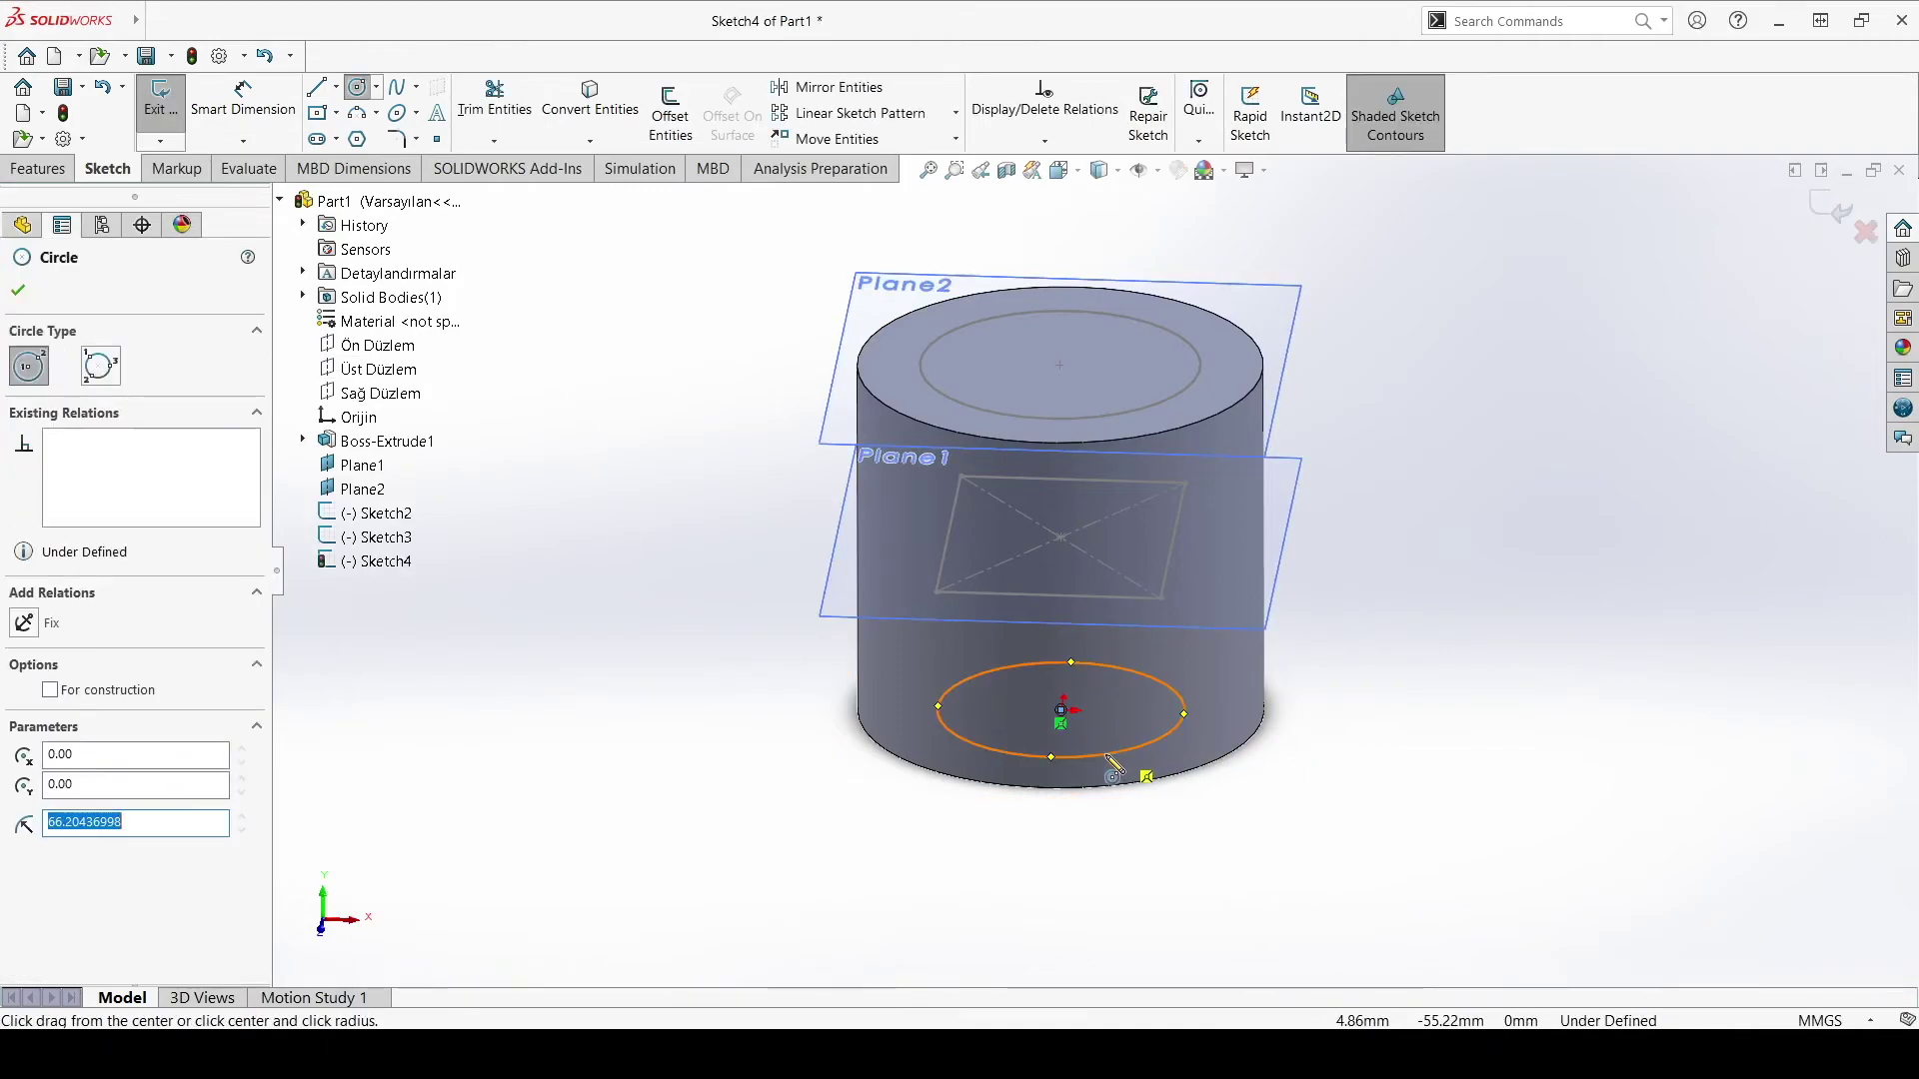
pyautogui.click(160, 100)
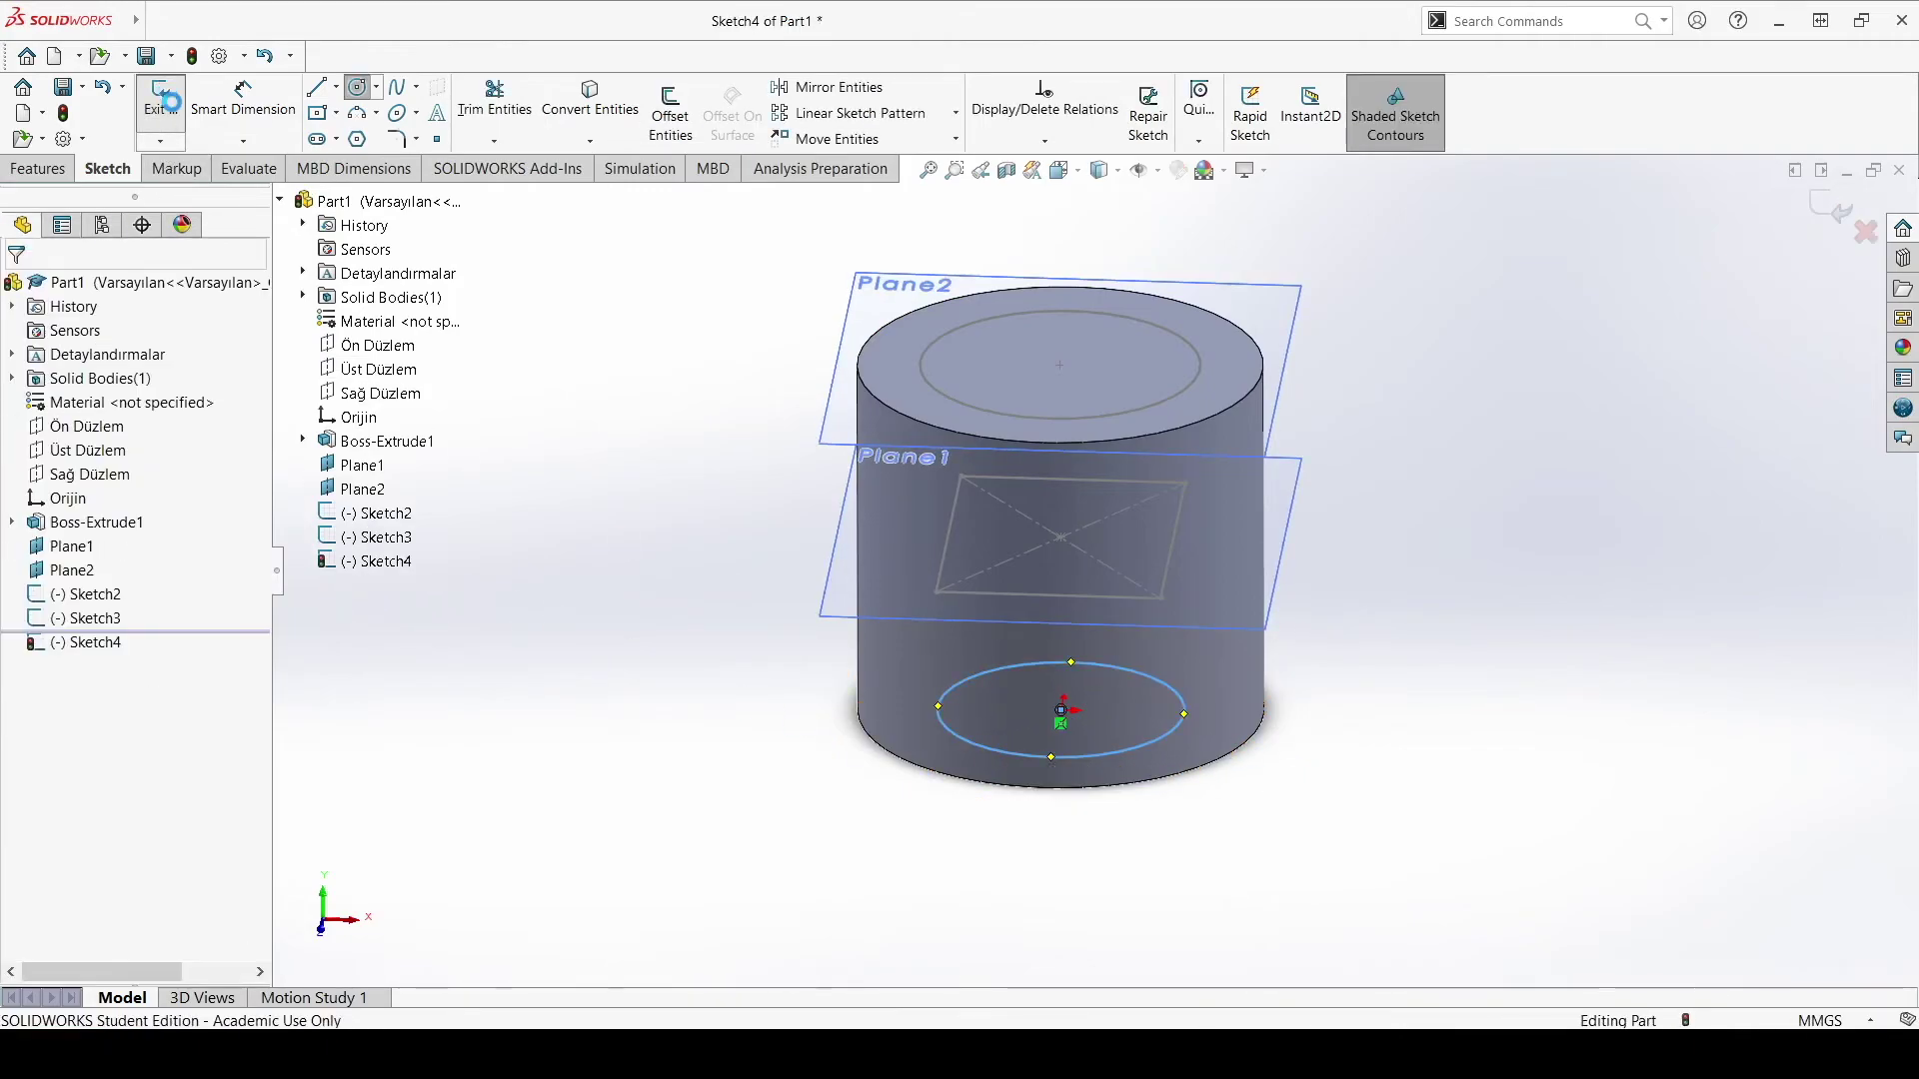
pyautogui.click(633, 512)
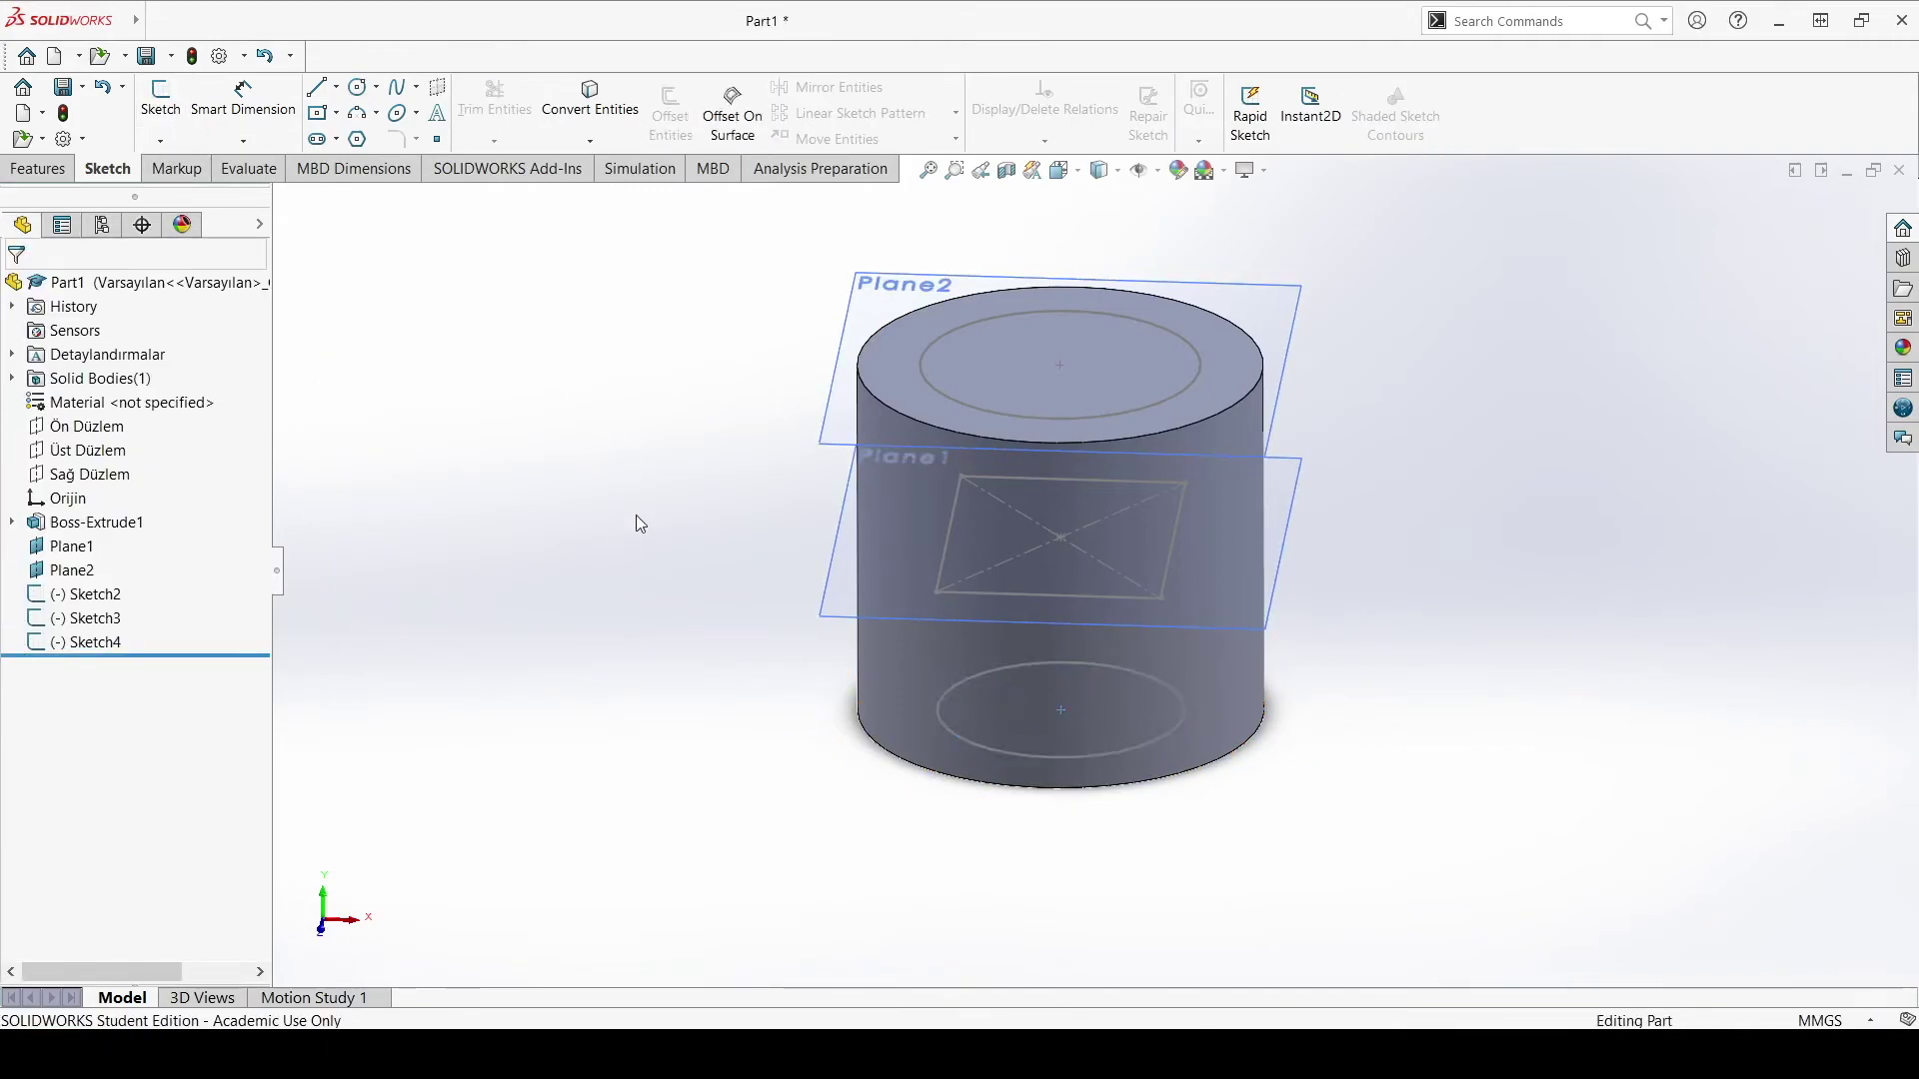
pyautogui.click(44, 176)
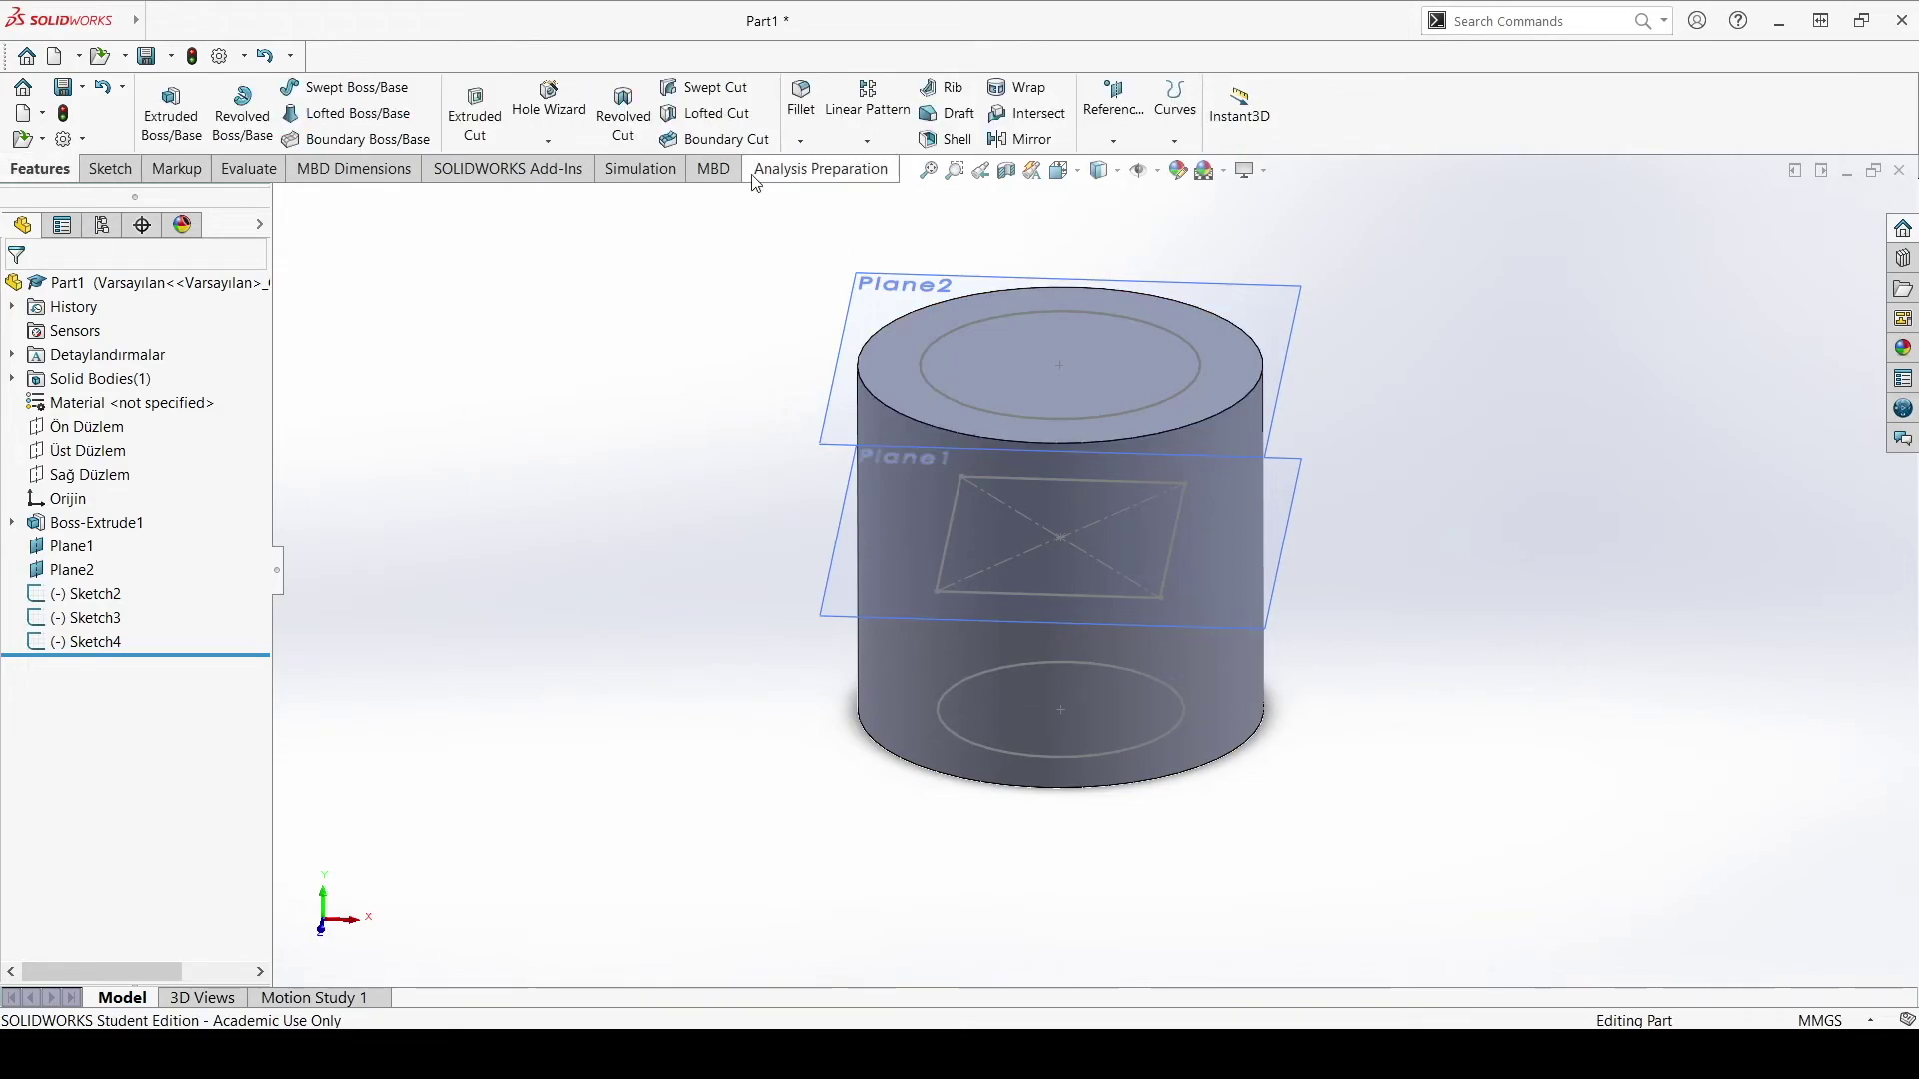
# Step: Start a Boundary Cut with the top circle, rectangle and bottom circle as profiles
pyautogui.click(714, 139)
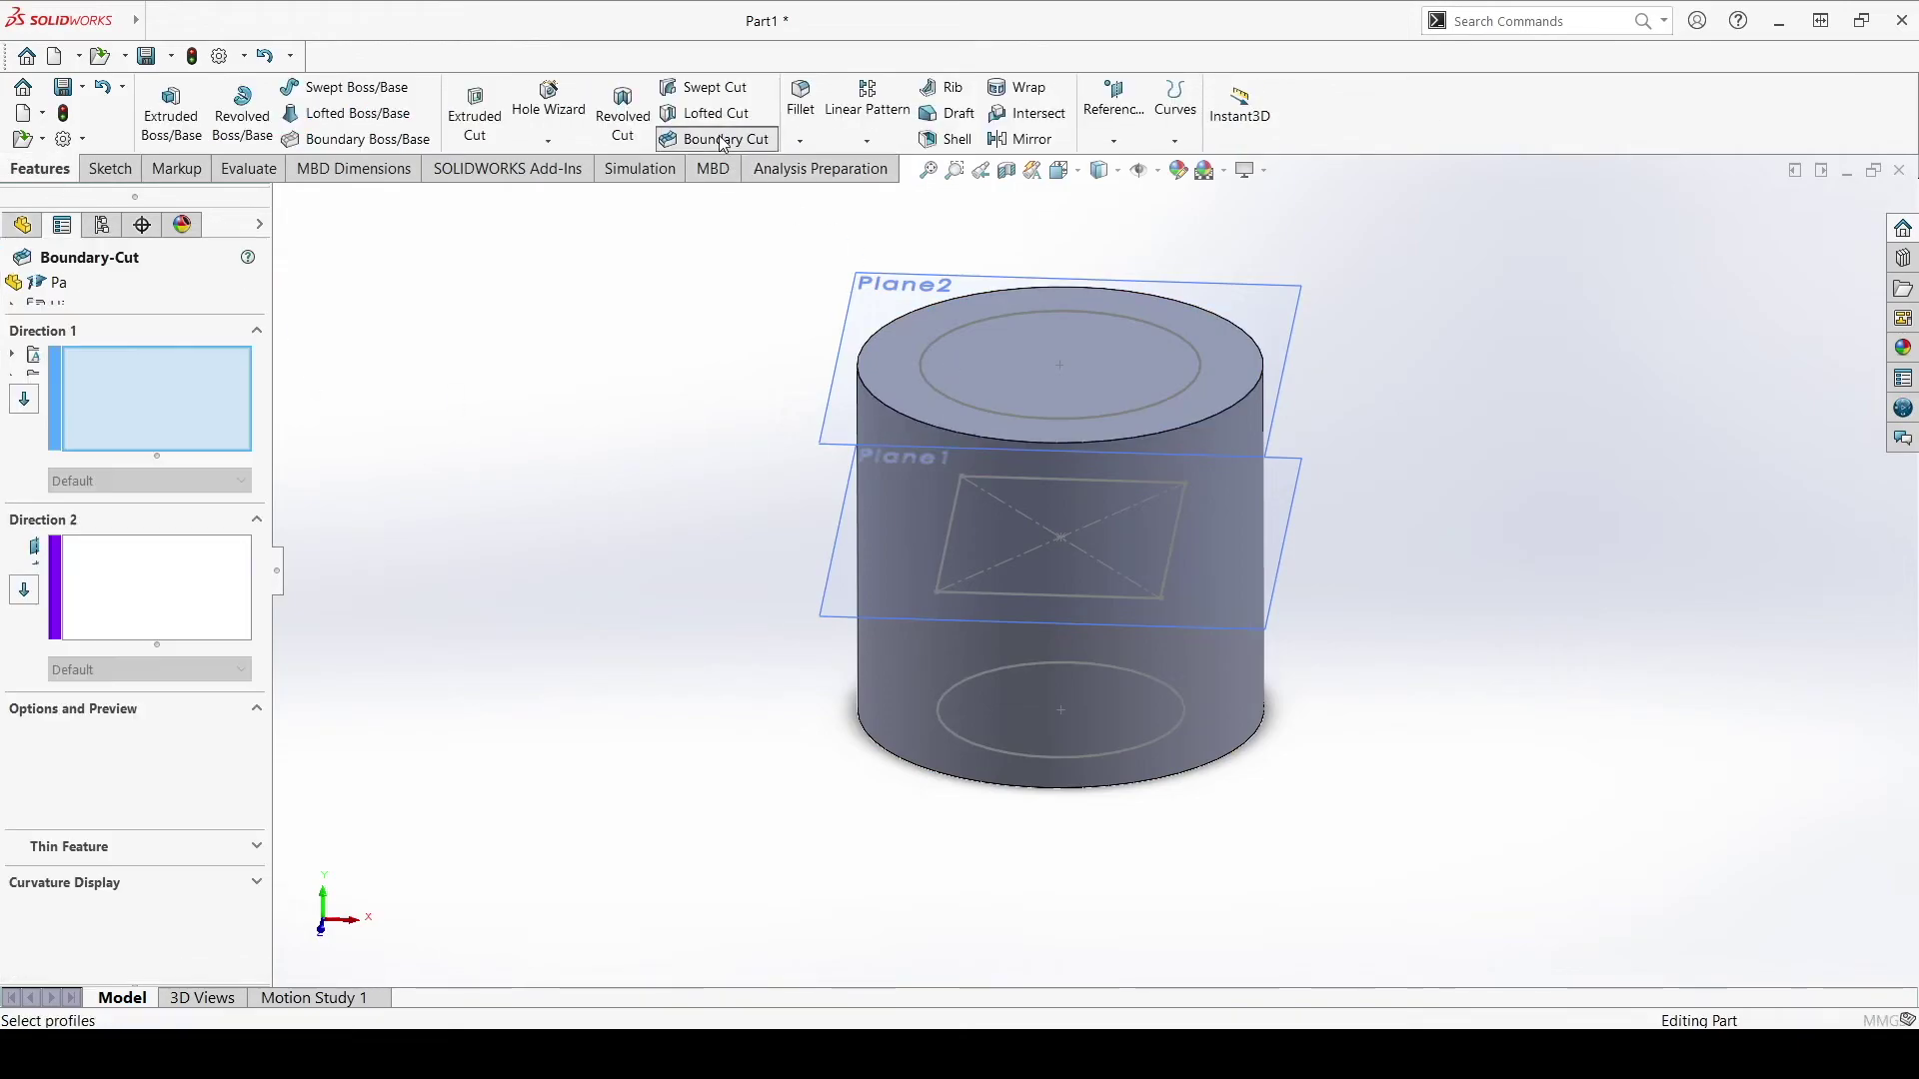
pyautogui.click(984, 419)
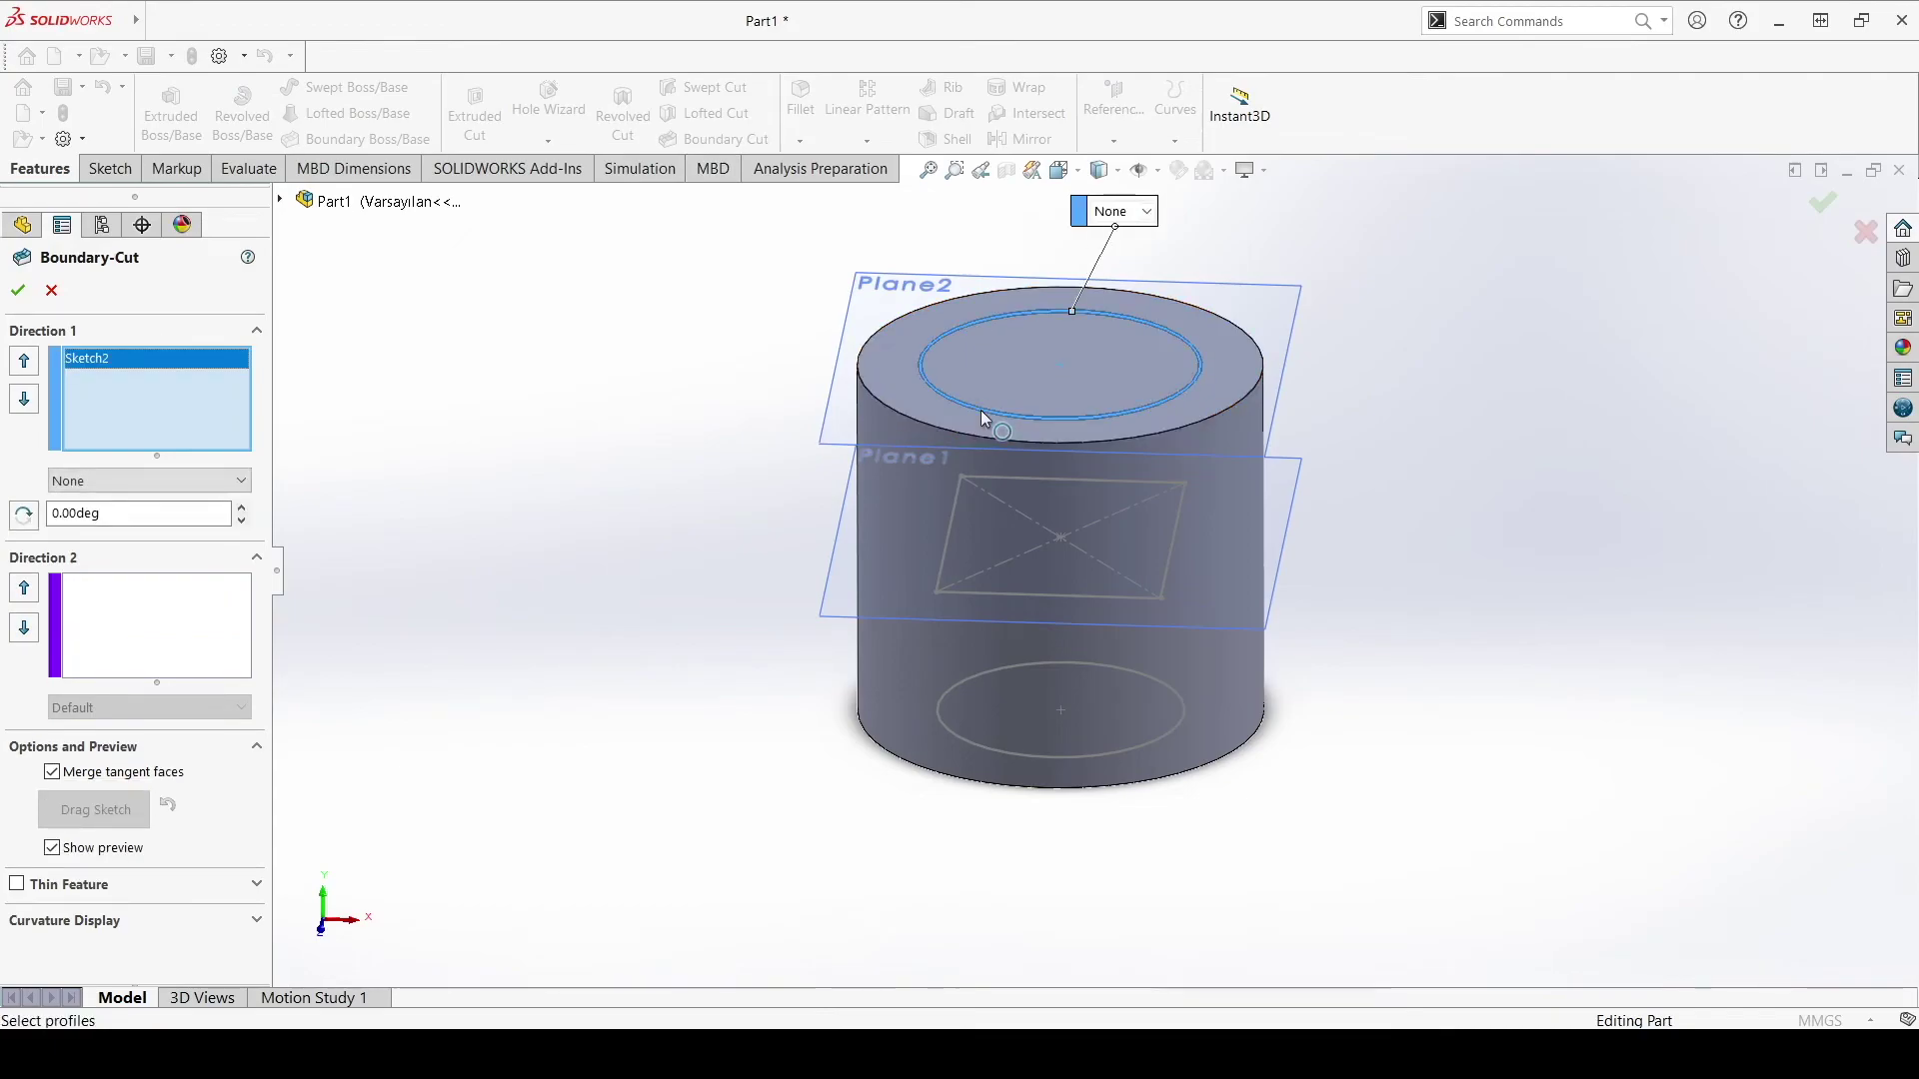
pyautogui.click(1022, 595)
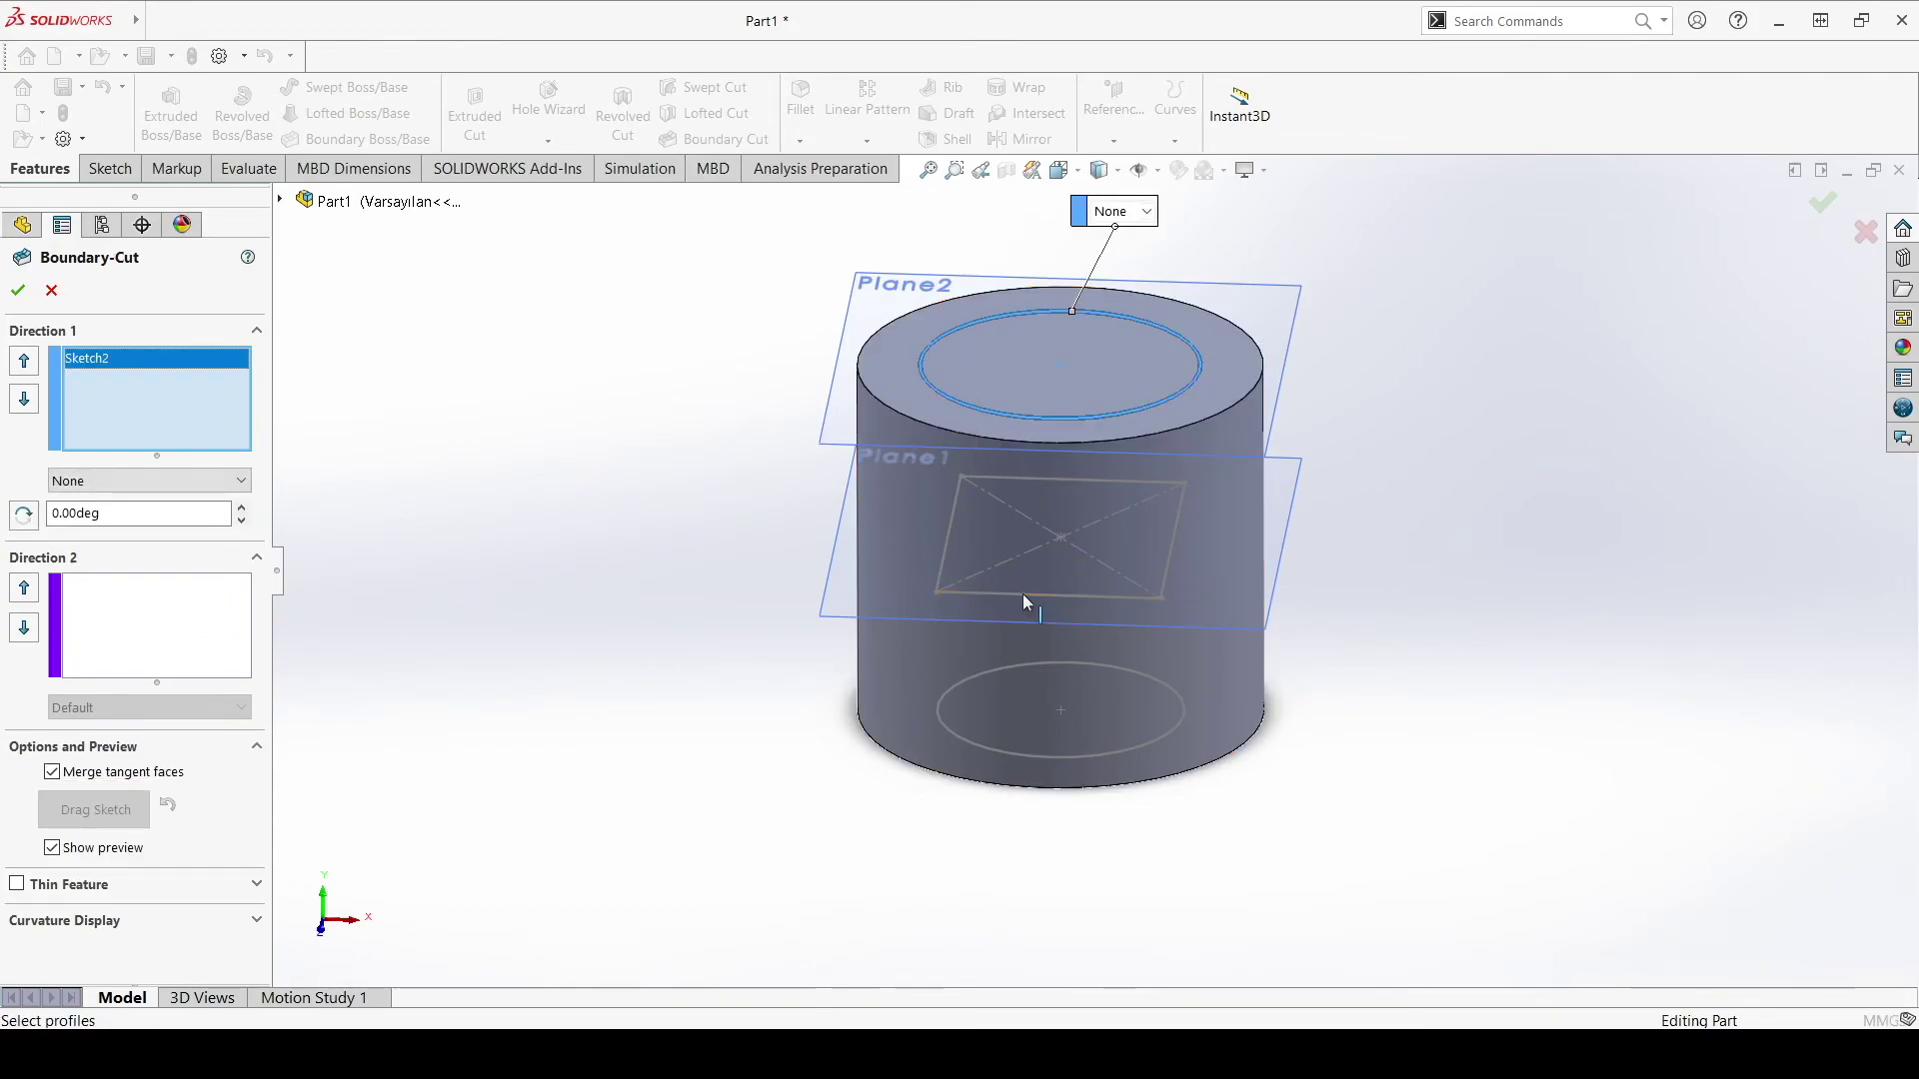
pyautogui.click(1032, 755)
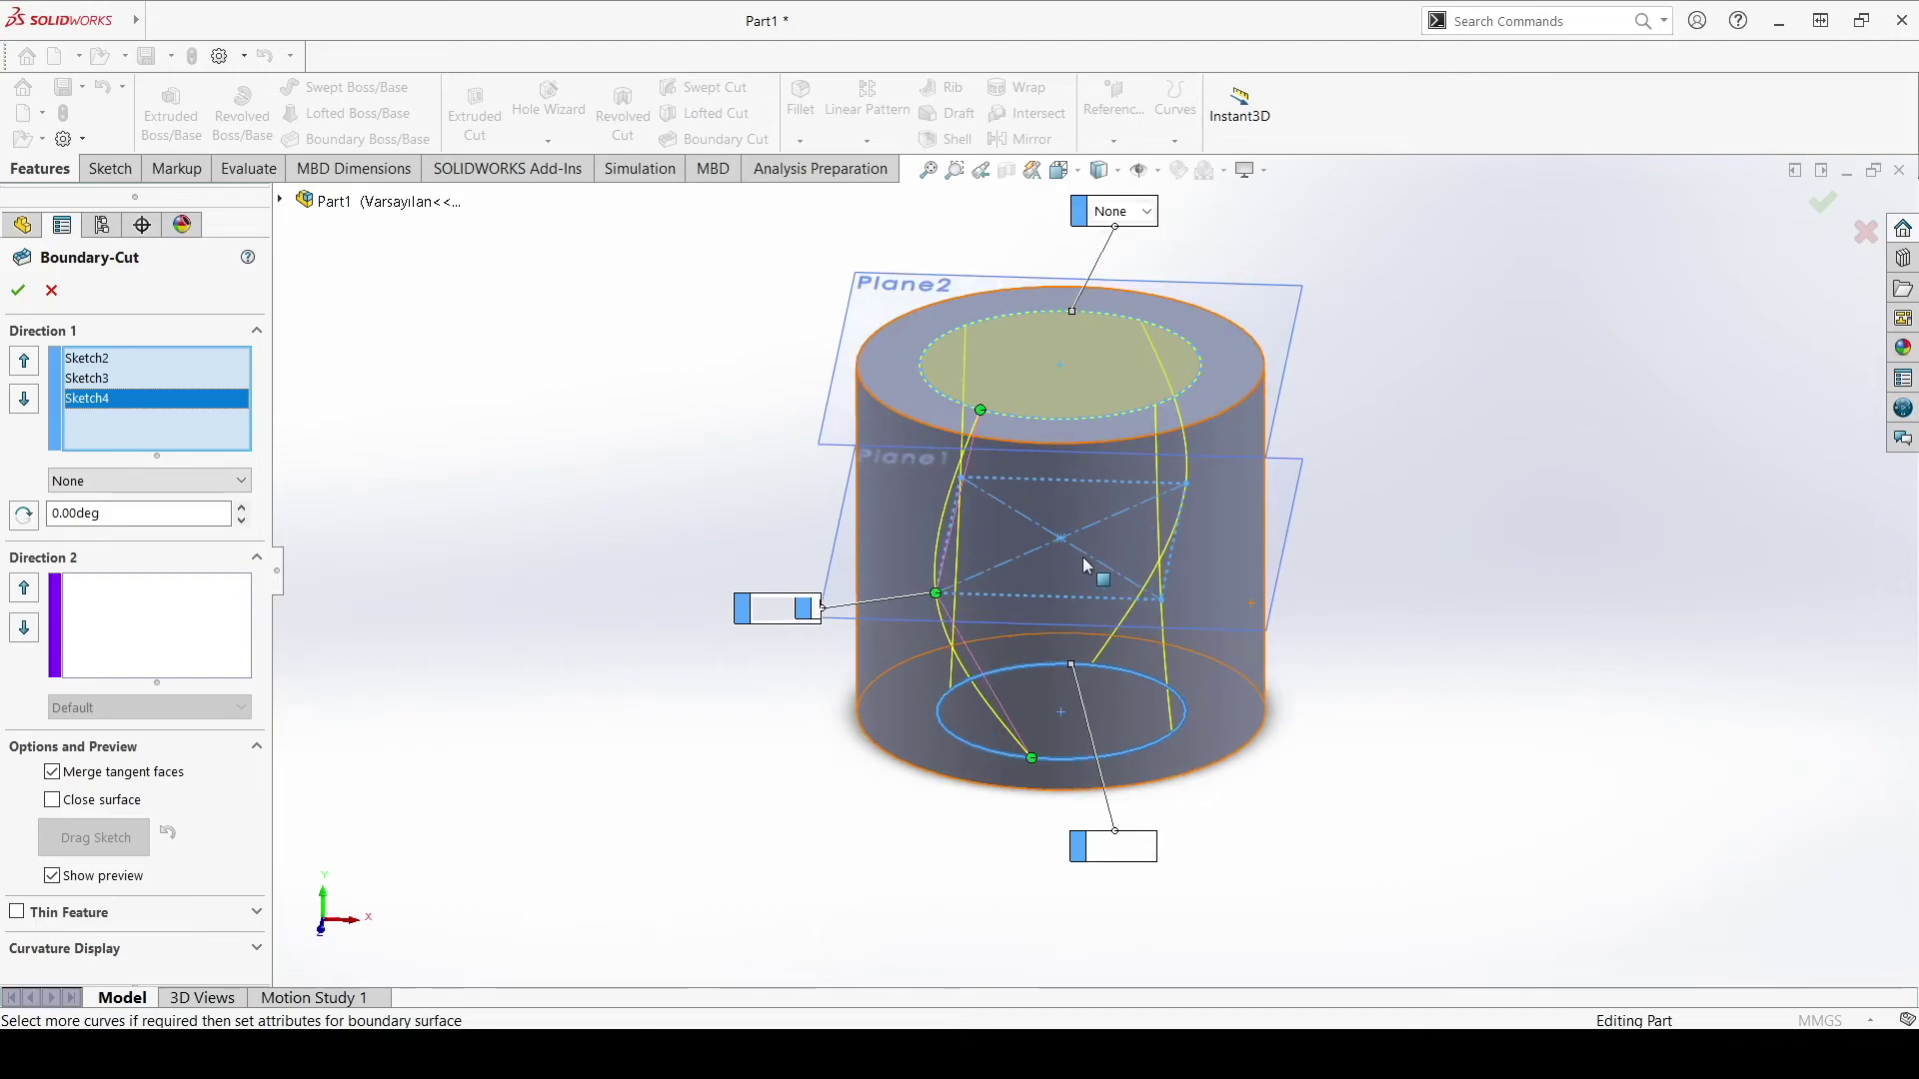
# Step: Shift the bottom connector to twist the cut, then accept it
pyautogui.moveTo(1032, 553); pyautogui.dragTo(977, 651, button='middle')
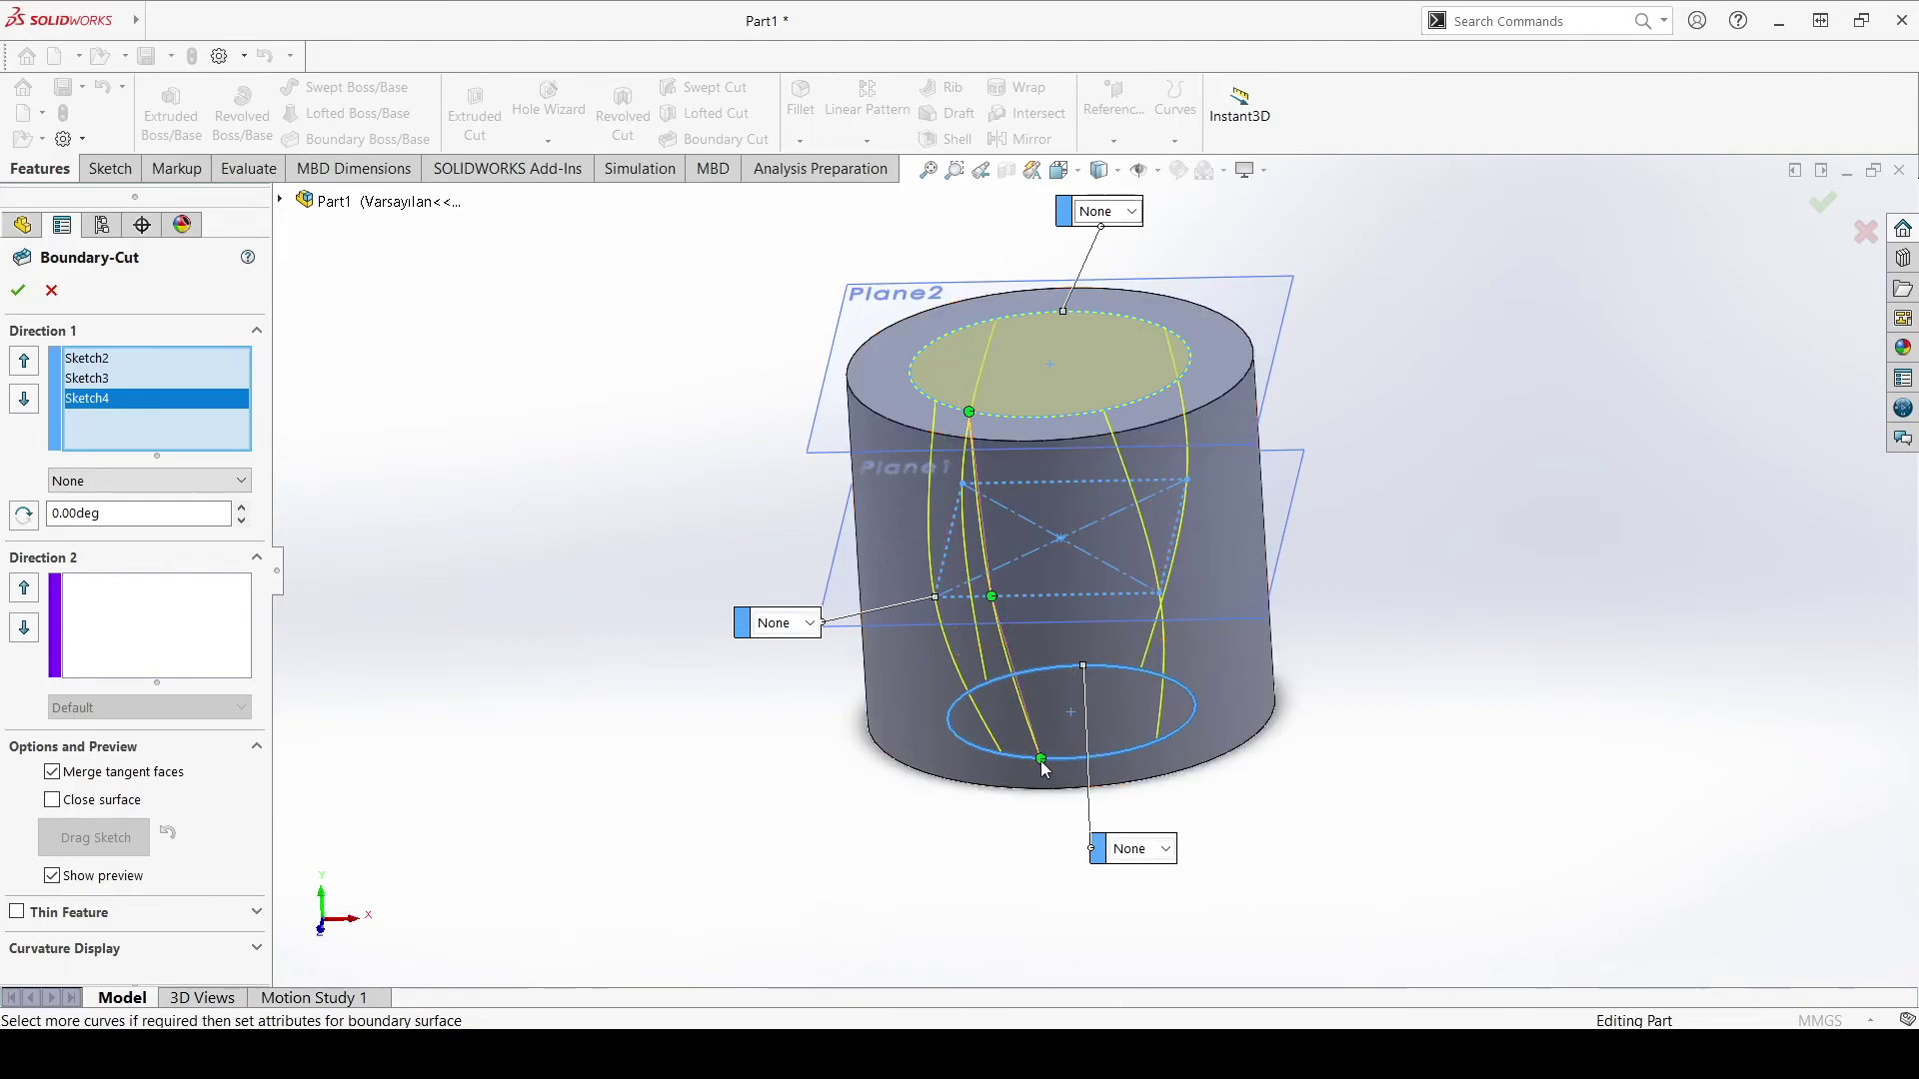
pyautogui.moveTo(1117, 749); pyautogui.dragTo(1154, 743)
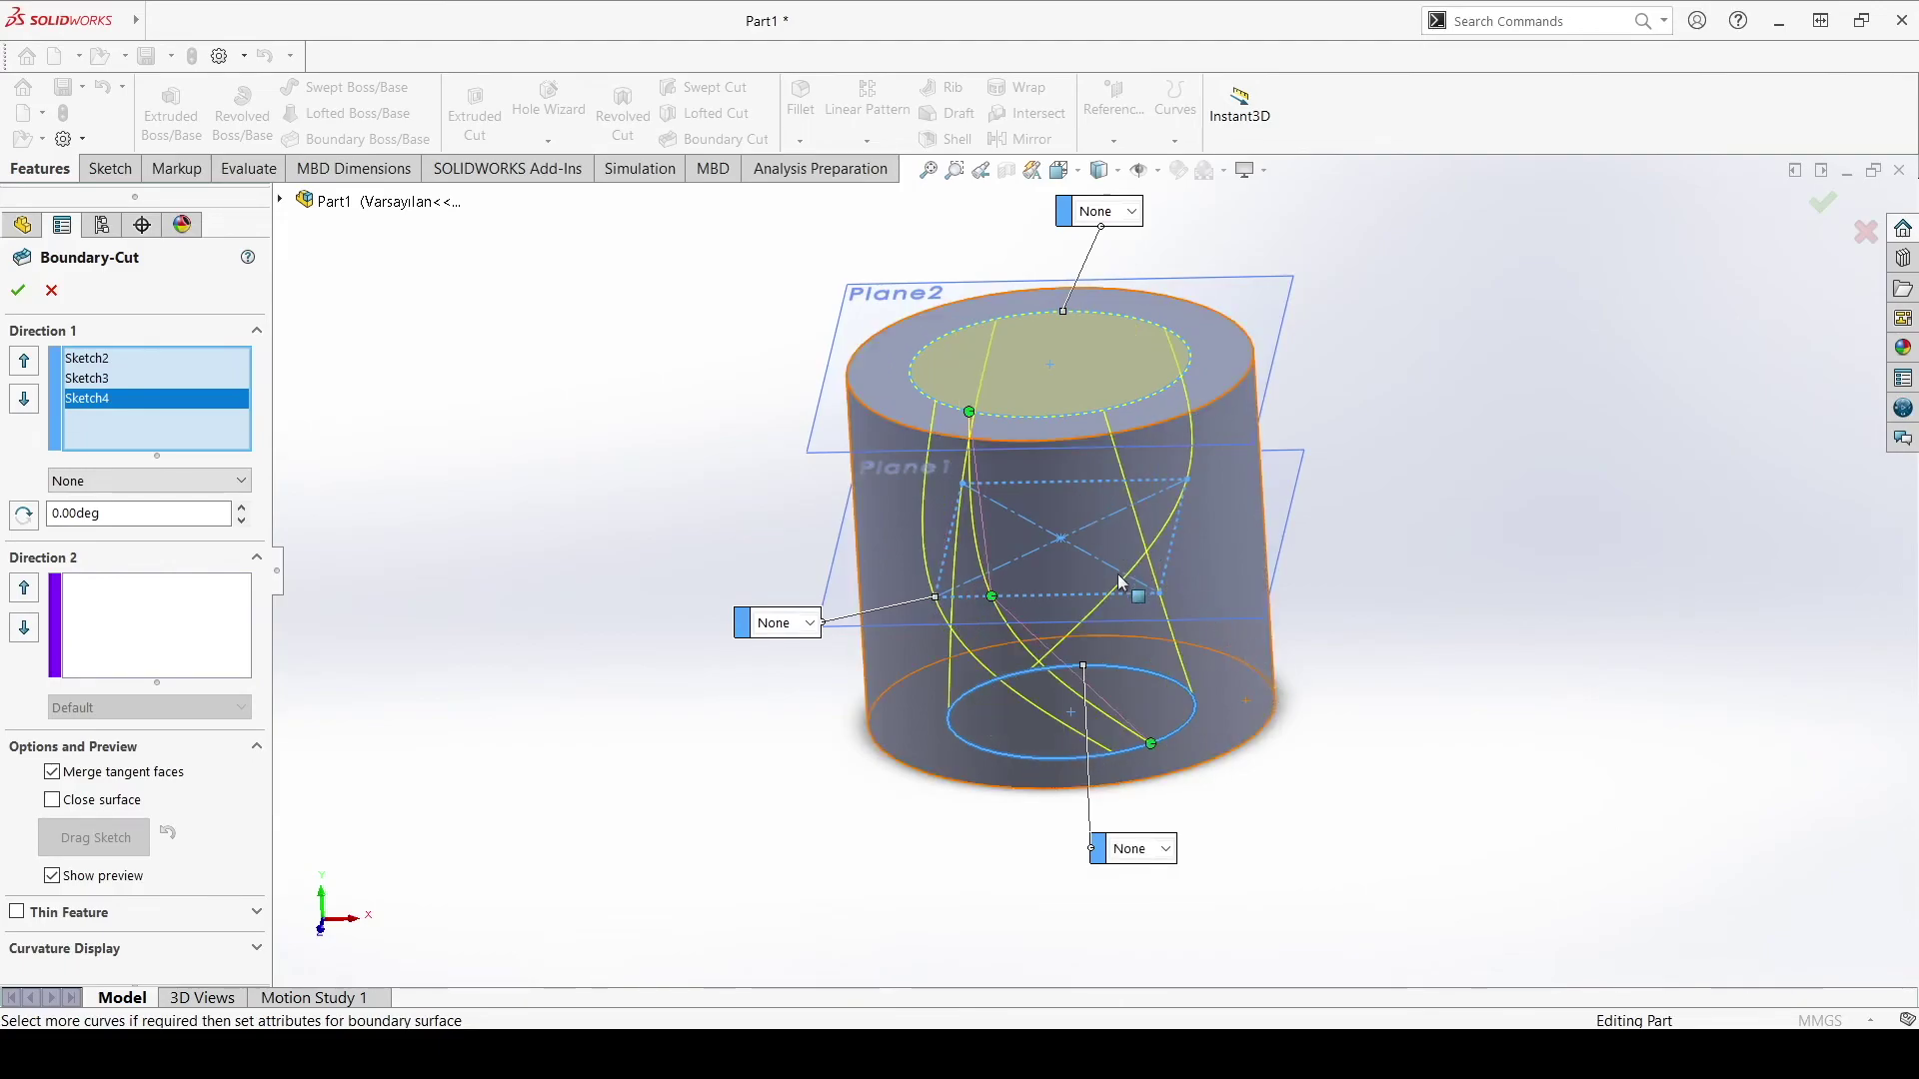
pyautogui.moveTo(1119, 583); pyautogui.dragTo(1083, 430, button='middle')
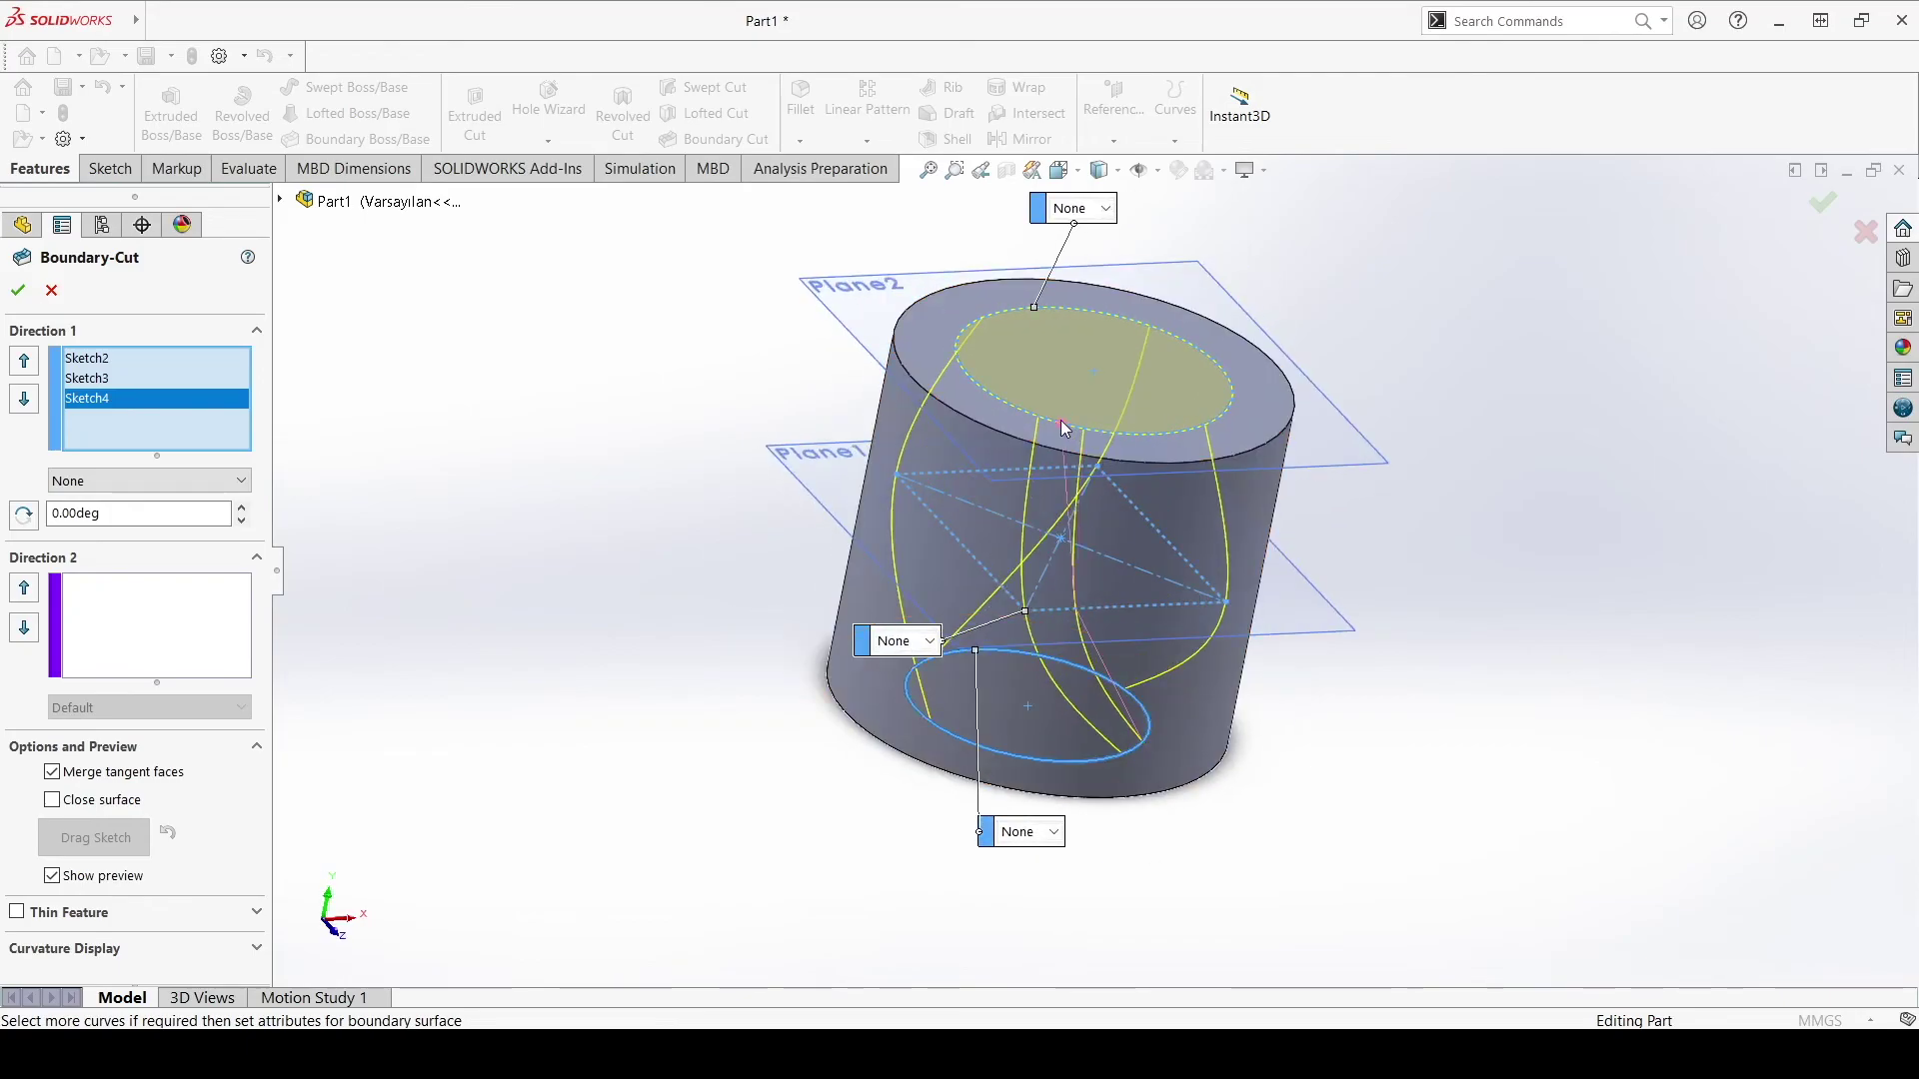
pyautogui.moveTo(1238, 650); pyautogui.dragTo(1113, 603, button='middle')
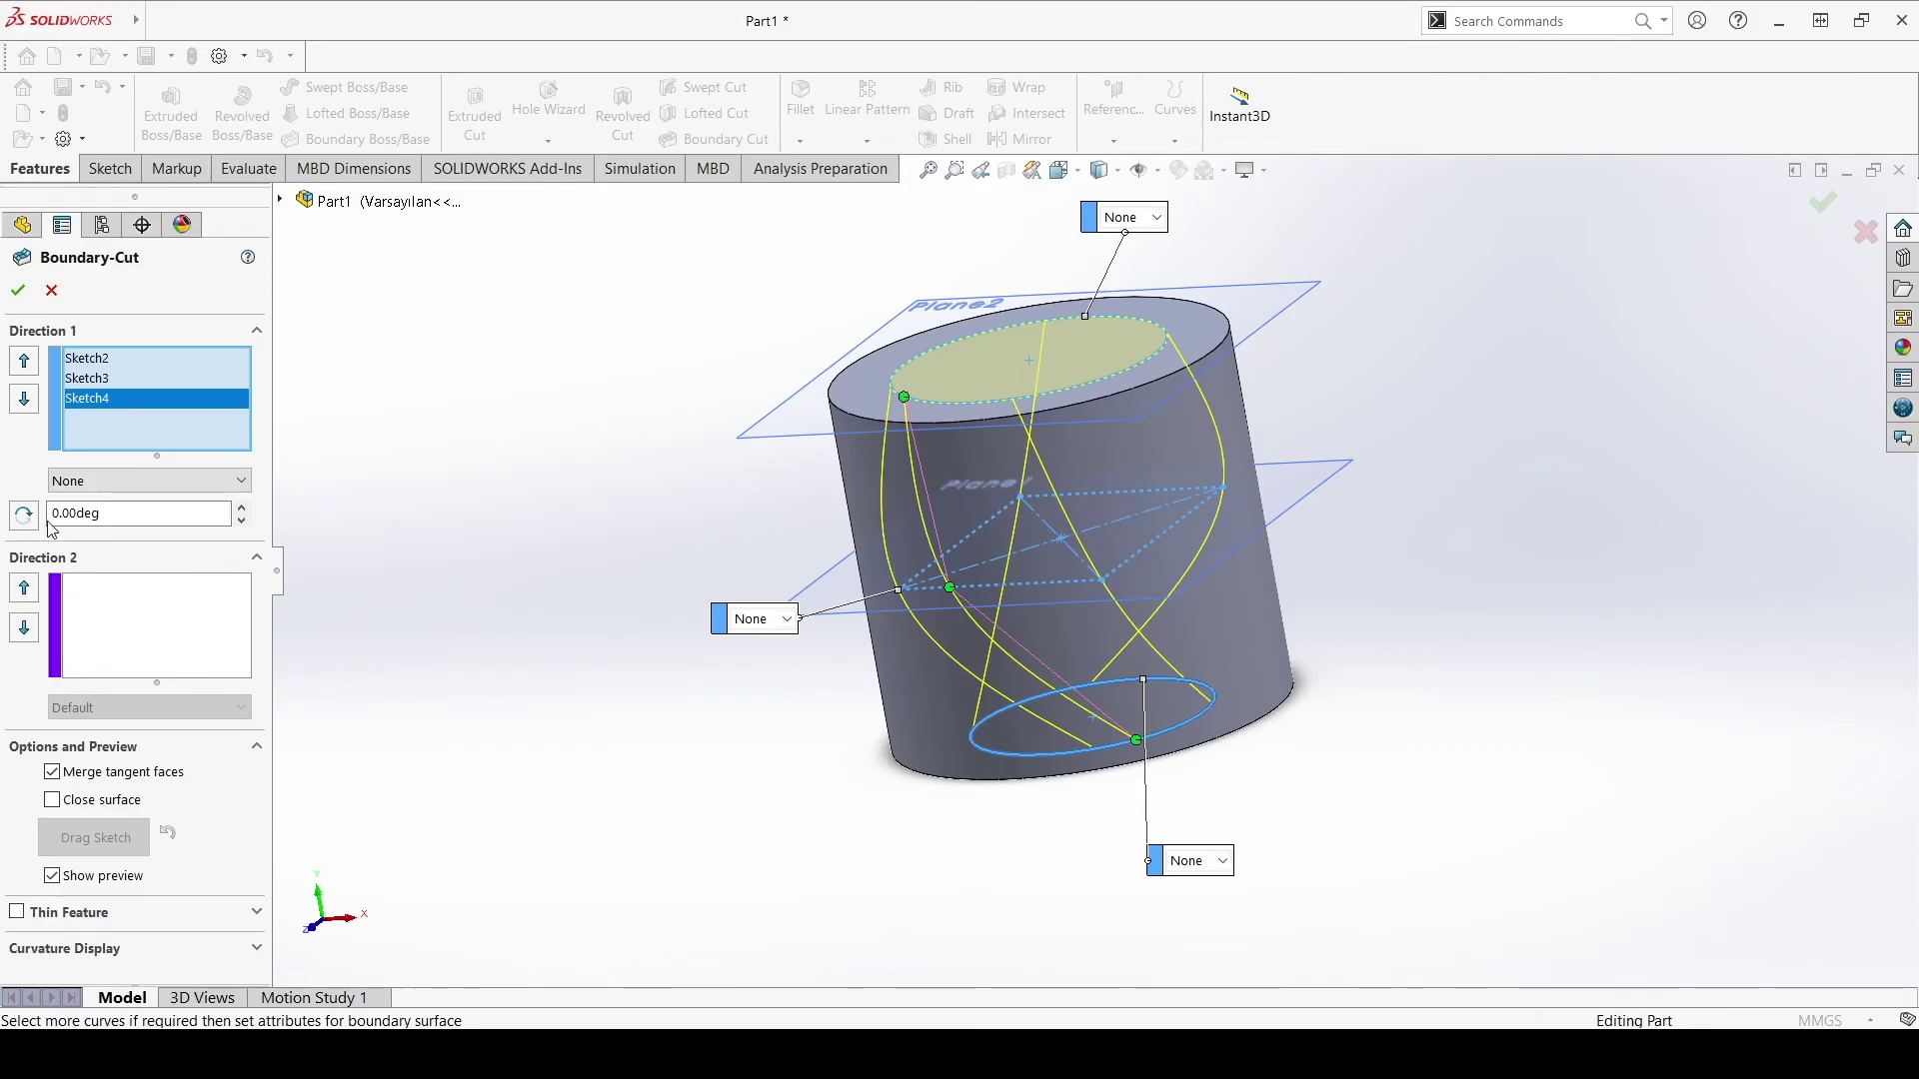
pyautogui.click(19, 291)
# Step: Orbit the model to inspect the twisted hollow from the top and an angled side
pyautogui.moveTo(673, 521)
pyautogui.mouseDown(button='middle')
pyautogui.moveTo(992, 706)
pyautogui.moveTo(843, 410)
pyautogui.moveTo(955, 492)
pyautogui.mouseUp(button='middle')
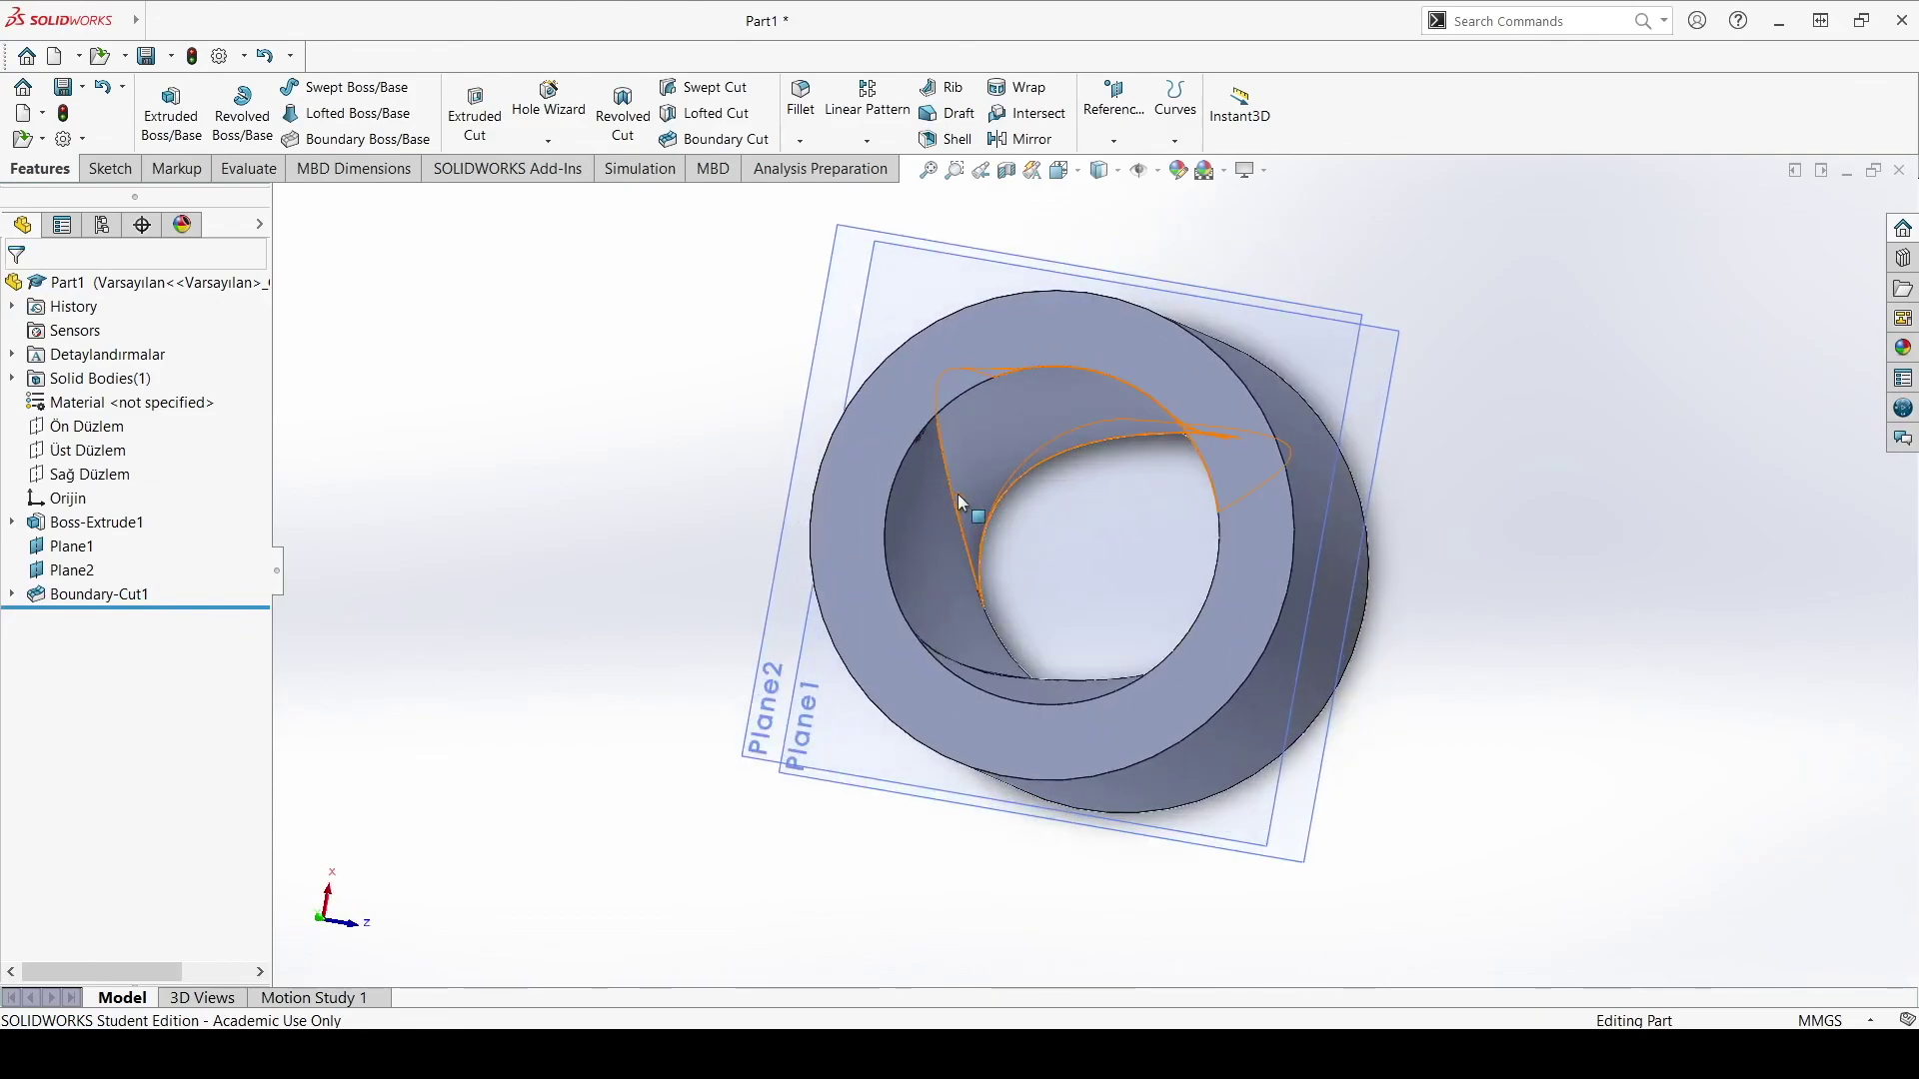
pyautogui.moveTo(623, 708)
pyautogui.mouseDown(button='middle')
pyautogui.moveTo(865, 578)
pyautogui.moveTo(880, 592)
pyautogui.mouseUp(button='middle')
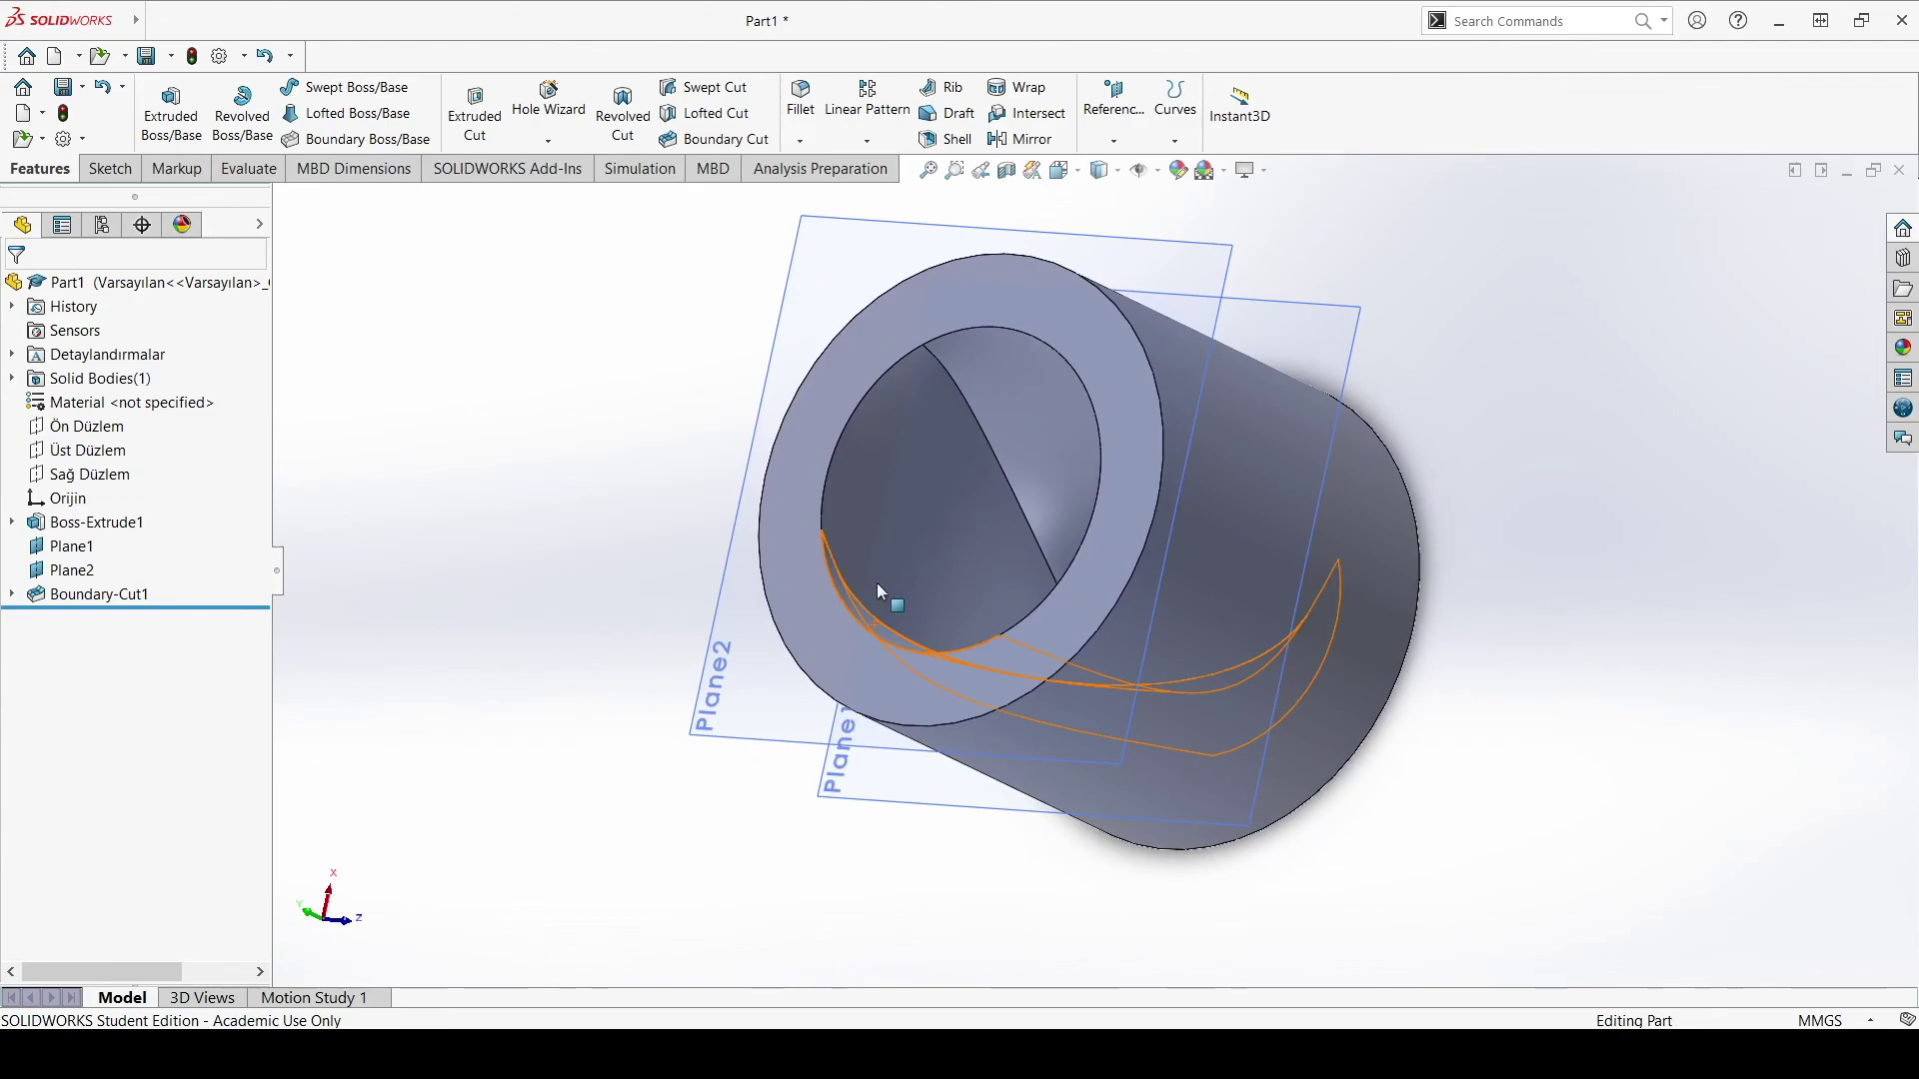